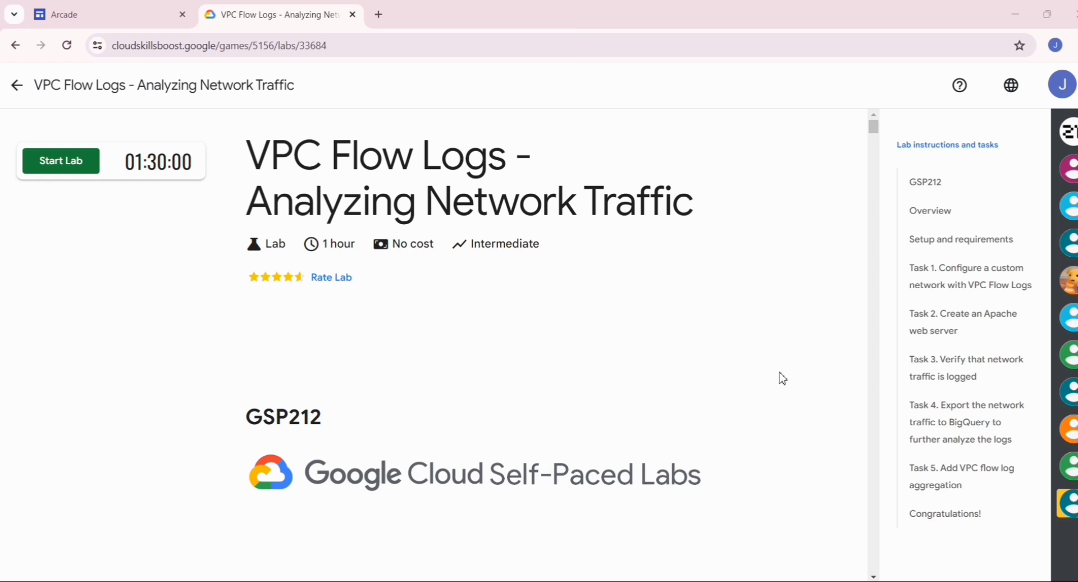
Start the VPC Flow Logs lab, copy its password, and open the Cloud Console link in an incognito window.
{"action": "left_click", "coordinate": [68, 168]}
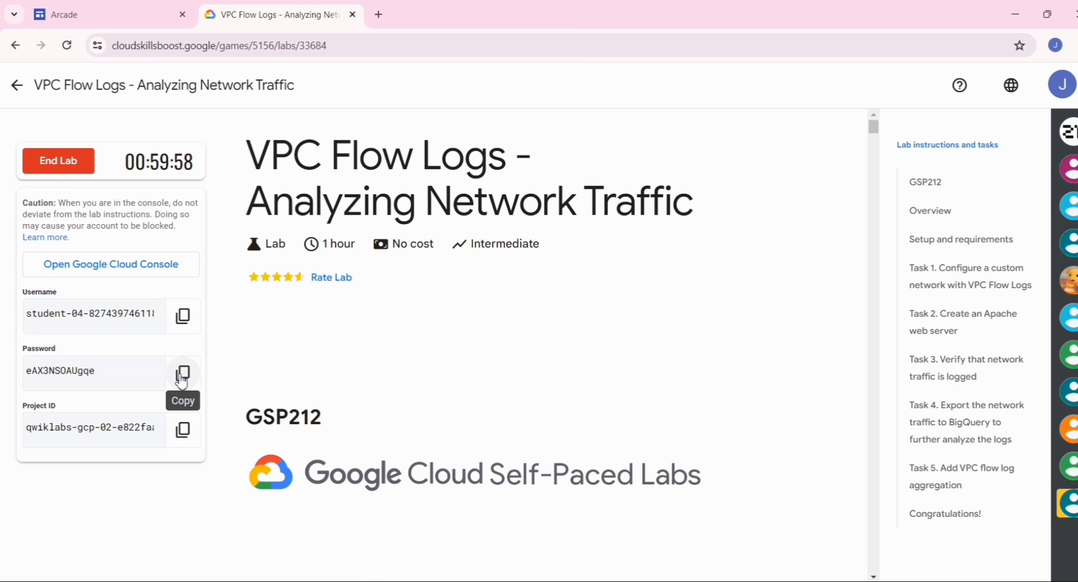
{"action": "left_click", "coordinate": [180, 376]}
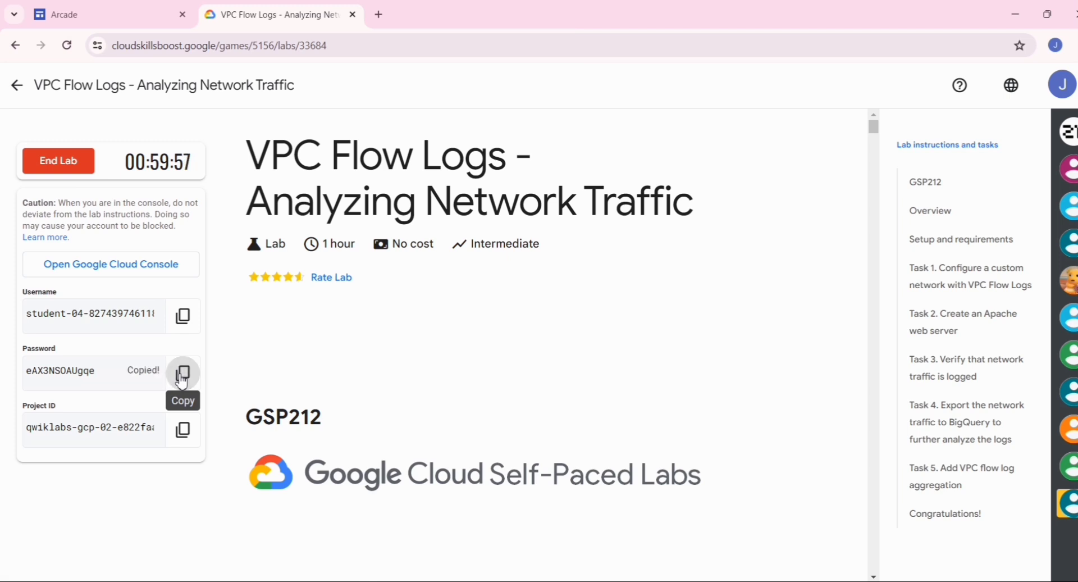
{"action": "right_click", "coordinate": [68, 264]}
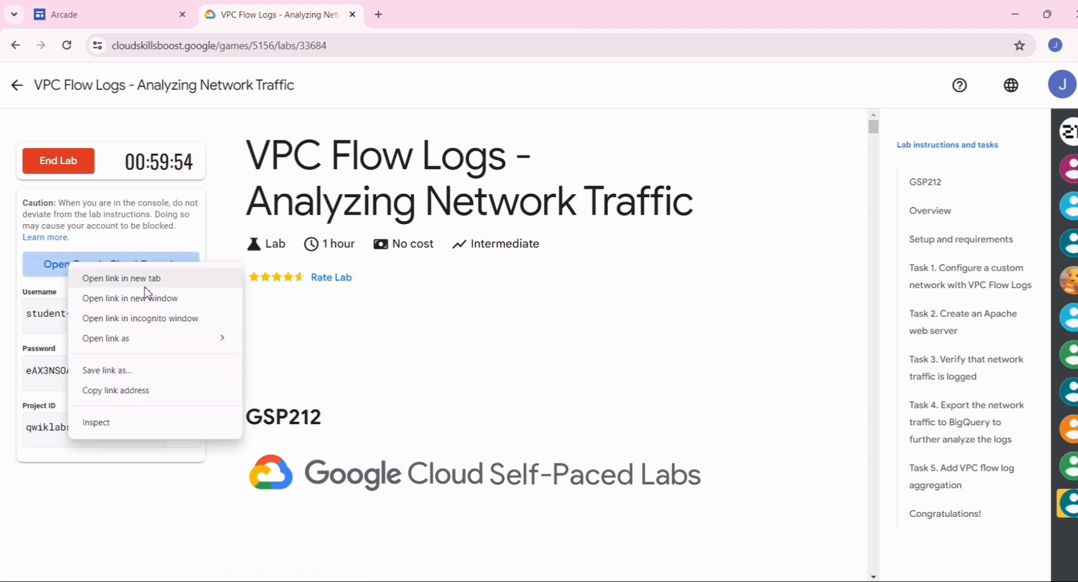
{"action": "left_click", "coordinate": [144, 319]}
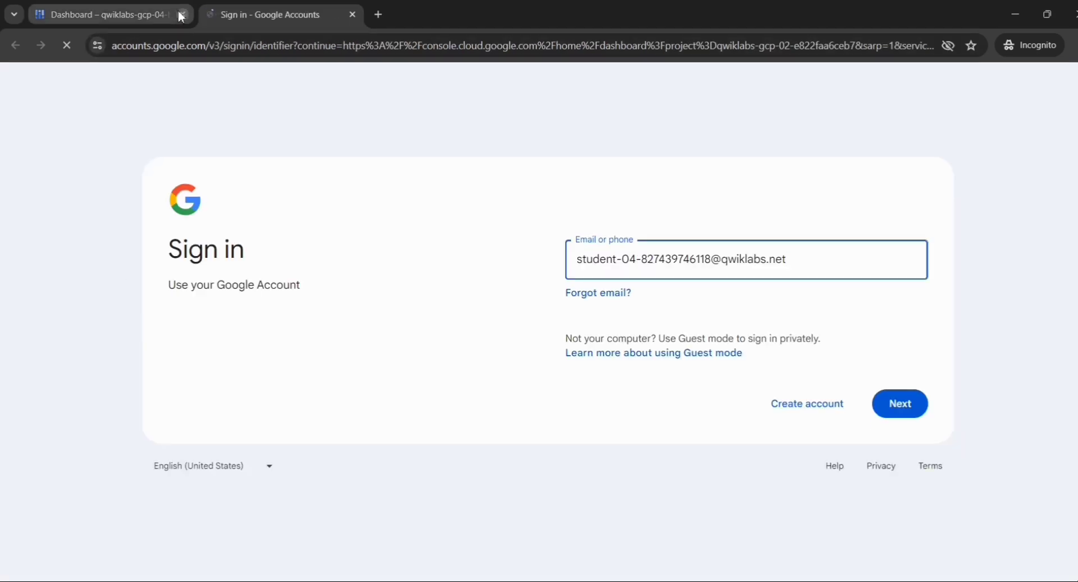
Close the leftover dashboard tab and sign in with the lab account using the copied password.
{"action": "left_click", "coordinate": [181, 15]}
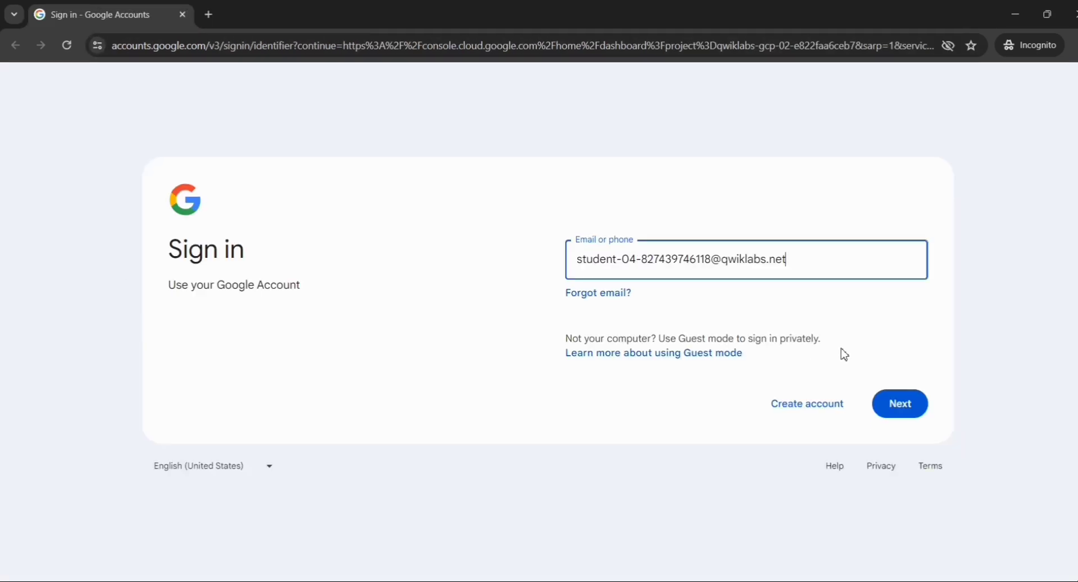
{"action": "left_click", "coordinate": [896, 404]}
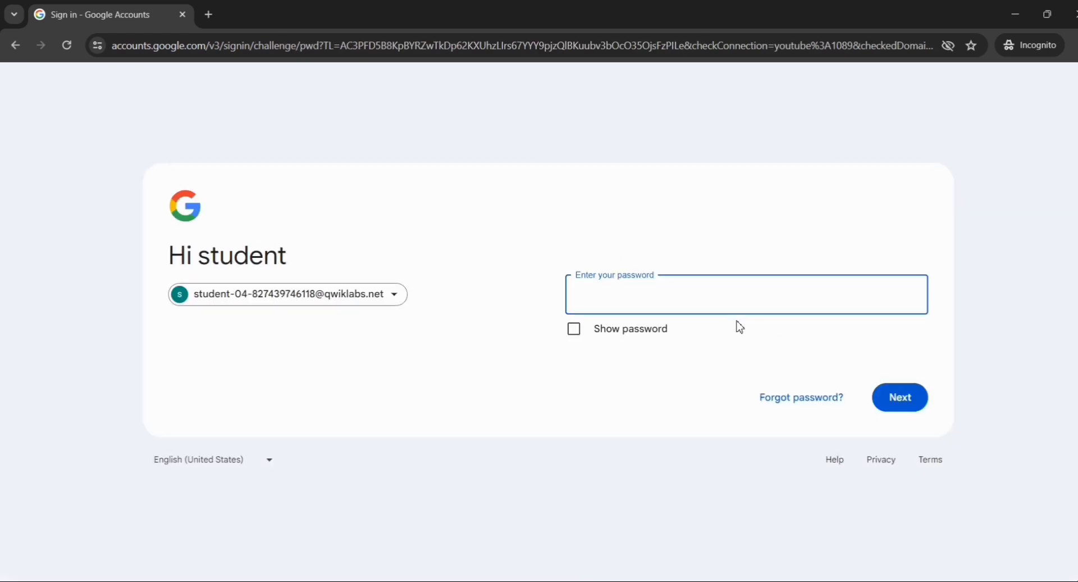
{"action": "key", "text": "ctrl+v"}
{"action": "left_click", "coordinate": [902, 403]}
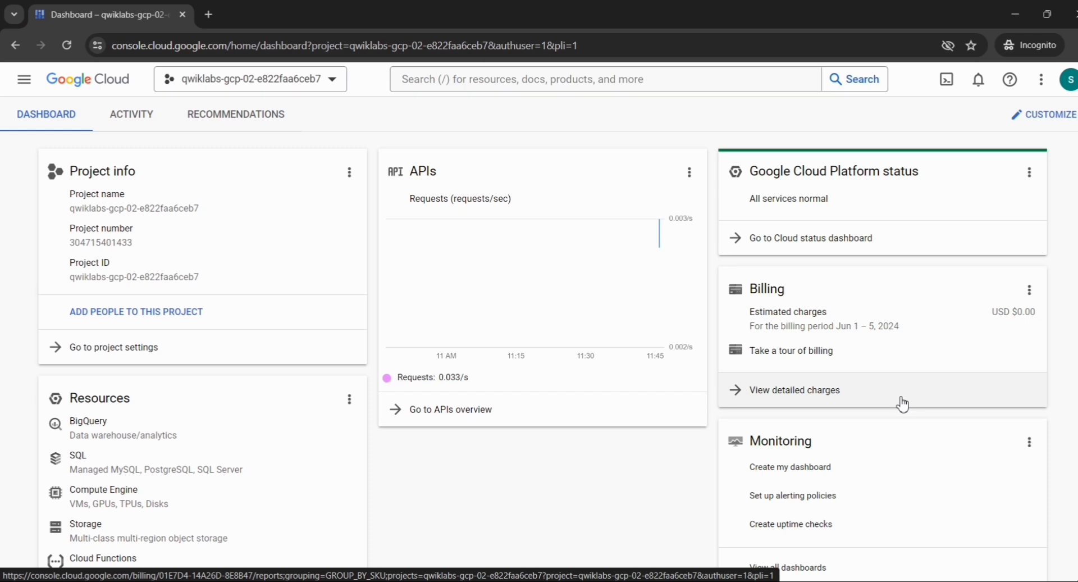
Look over the qwiklabs-gcp-02-e822faa6ceb7 dashboard cards, then open the Navigation menu.
{"action": "scroll", "coordinate": [902, 403], "scroll_direction": "down", "scroll_amount": 4}
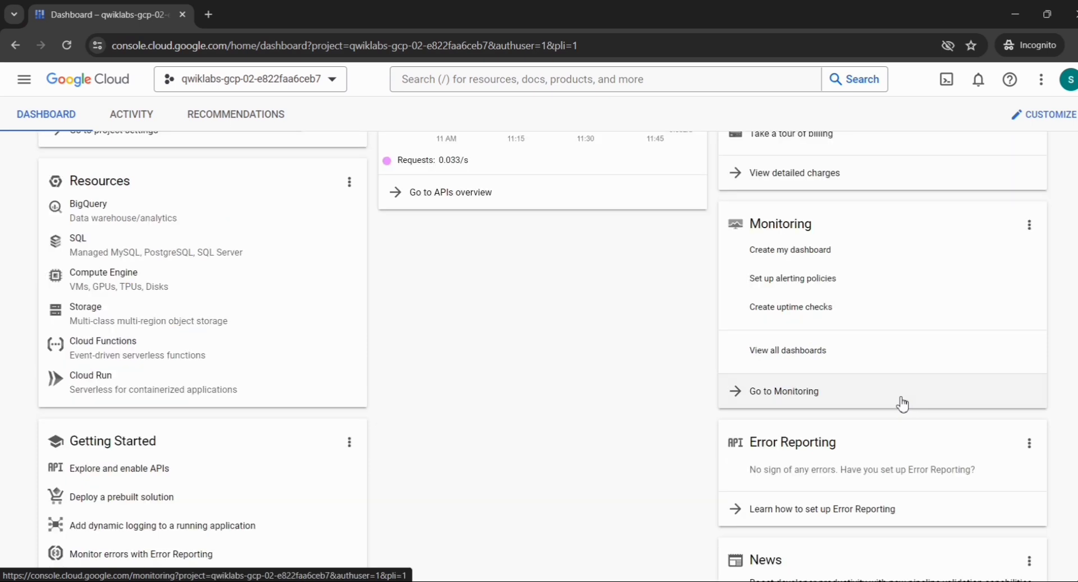
{"action": "scroll", "coordinate": [631, 405], "scroll_direction": "up", "scroll_amount": 1}
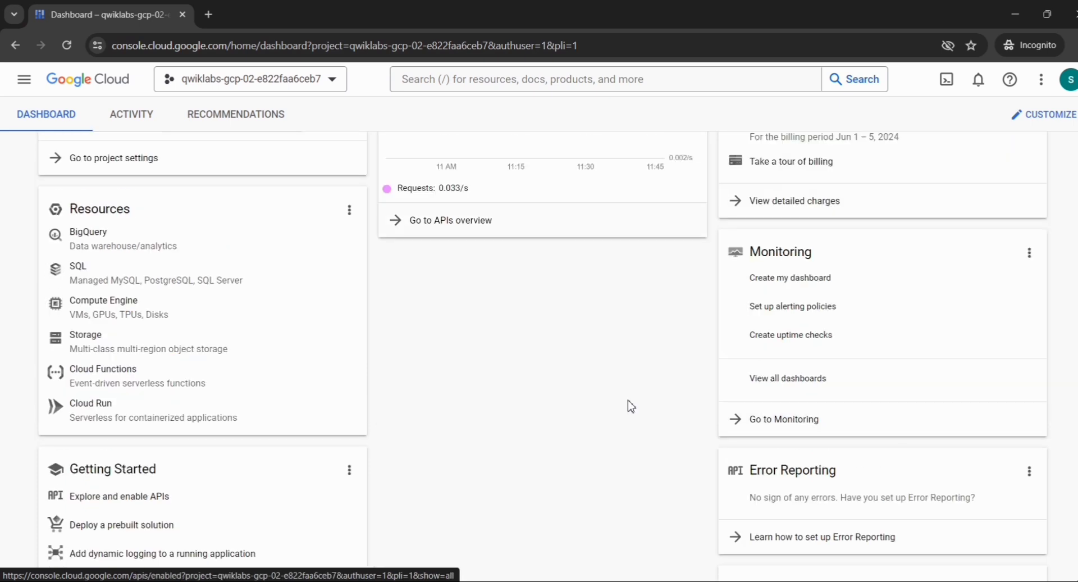
{"action": "scroll", "coordinate": [631, 406], "scroll_direction": "up", "scroll_amount": 3}
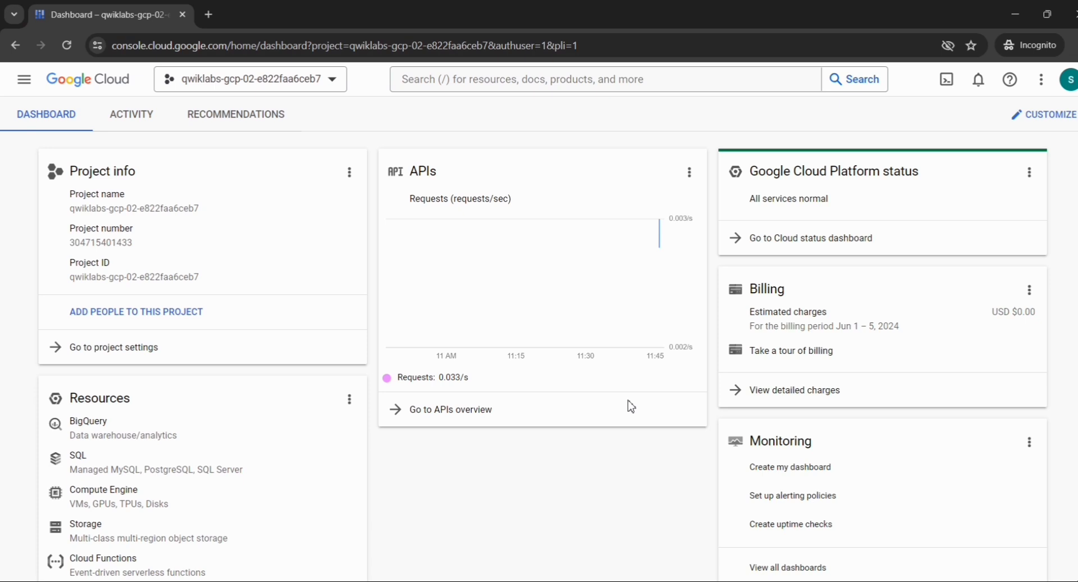
{"action": "scroll", "coordinate": [631, 406], "scroll_direction": "down", "scroll_amount": 2}
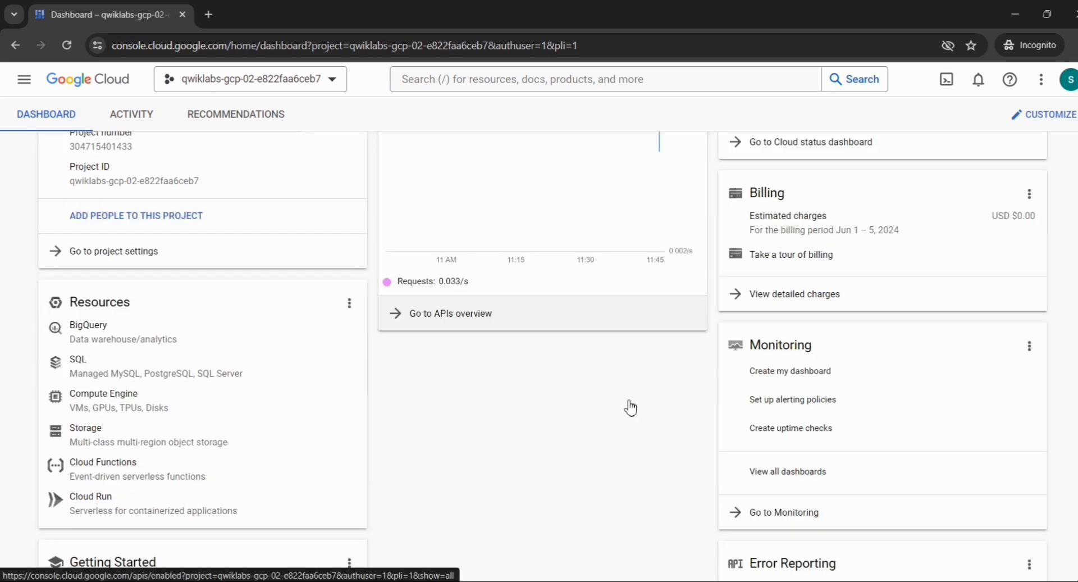
{"action": "scroll", "coordinate": [630, 406], "scroll_direction": "up", "scroll_amount": 2}
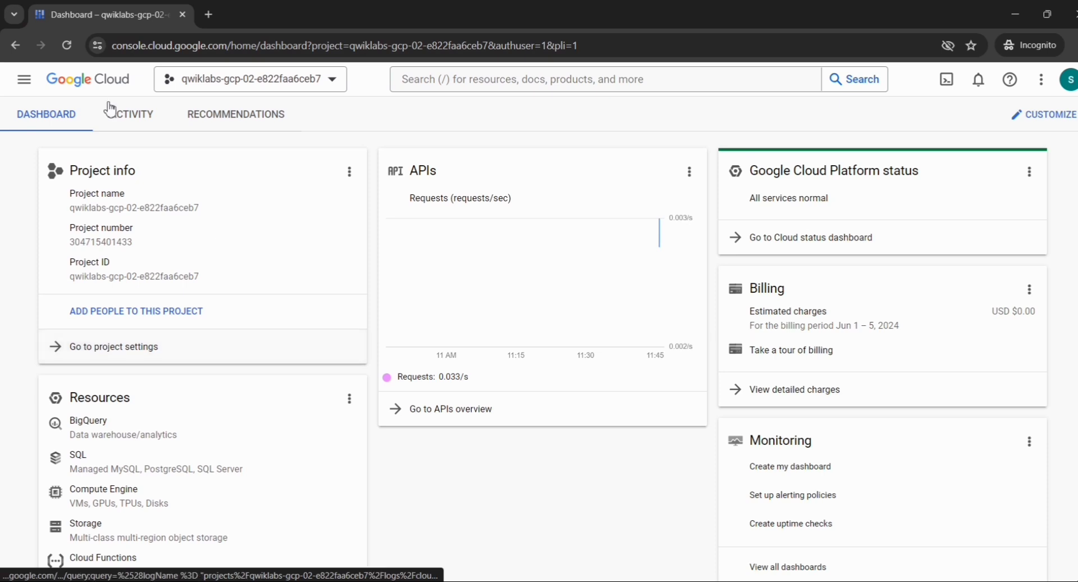
{"action": "left_click", "coordinate": [24, 80]}
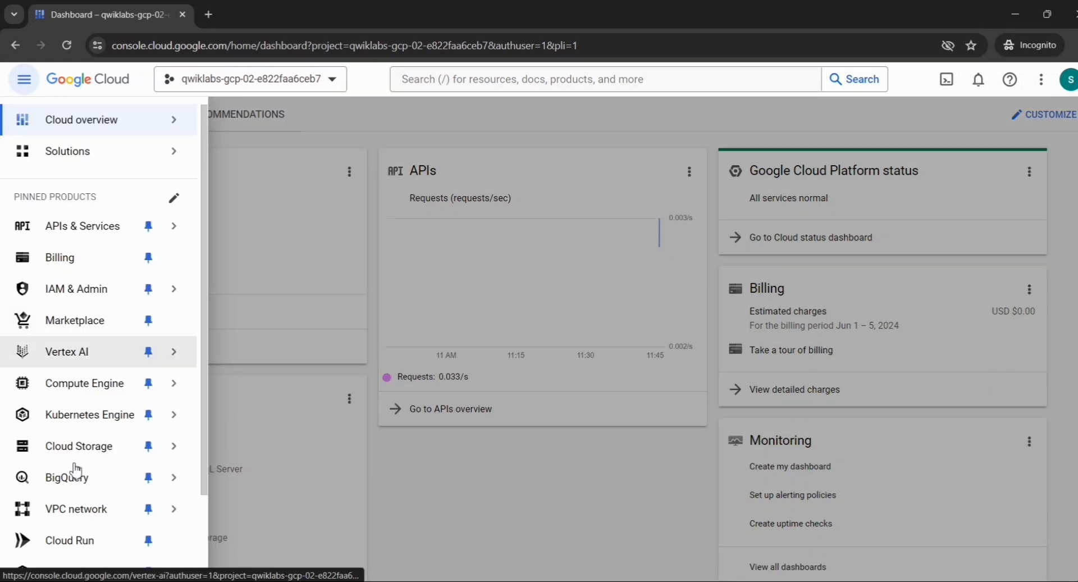
Open the Create a VPC network form from VPC network > VPC networks, then switch to the lab instructions.
{"action": "mouse_move", "coordinate": [75, 508]}
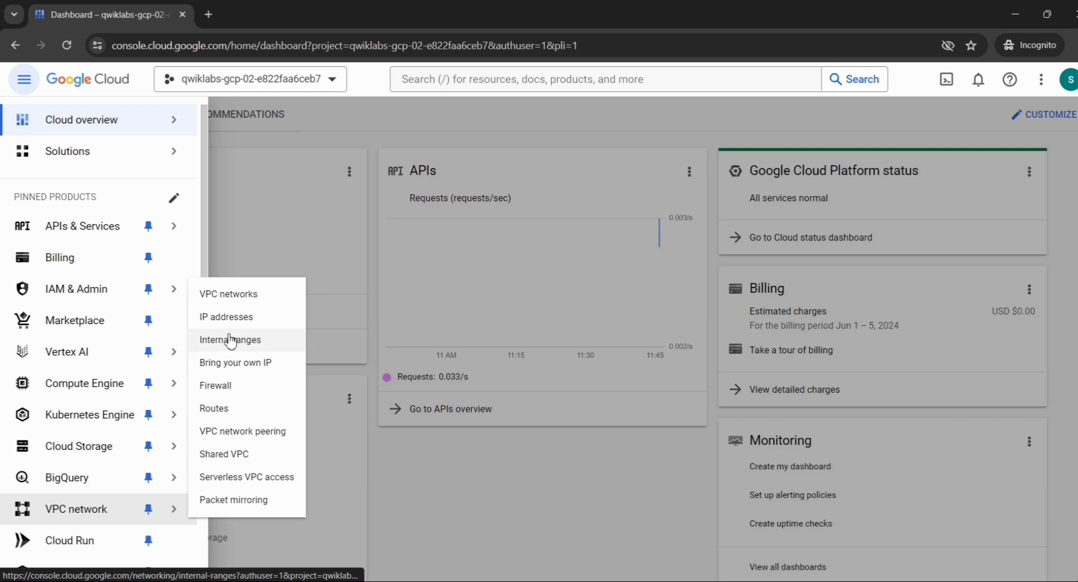
{"action": "left_click", "coordinate": [254, 303]}
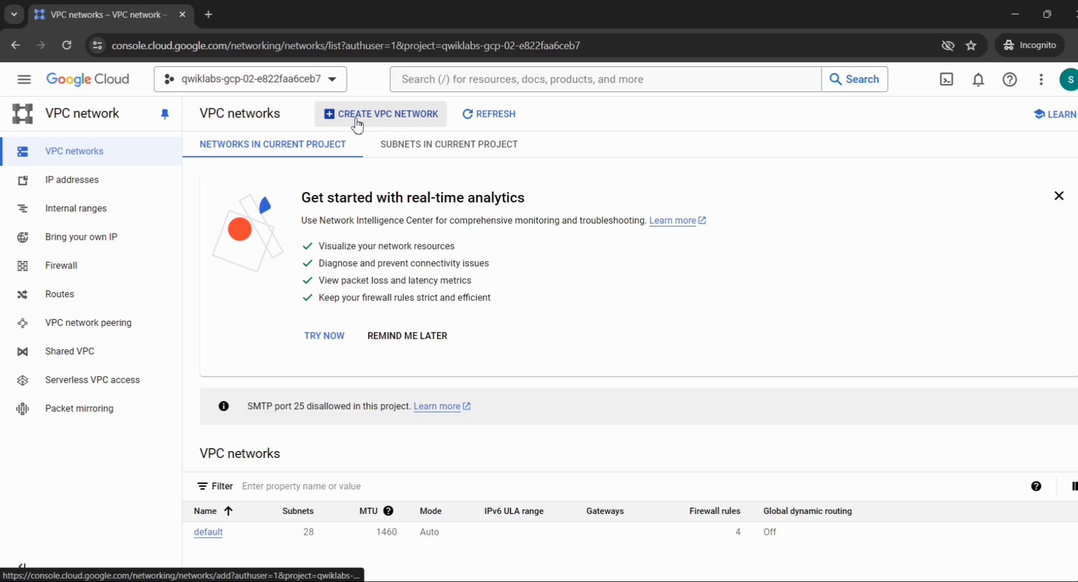
{"action": "left_click", "coordinate": [377, 117]}
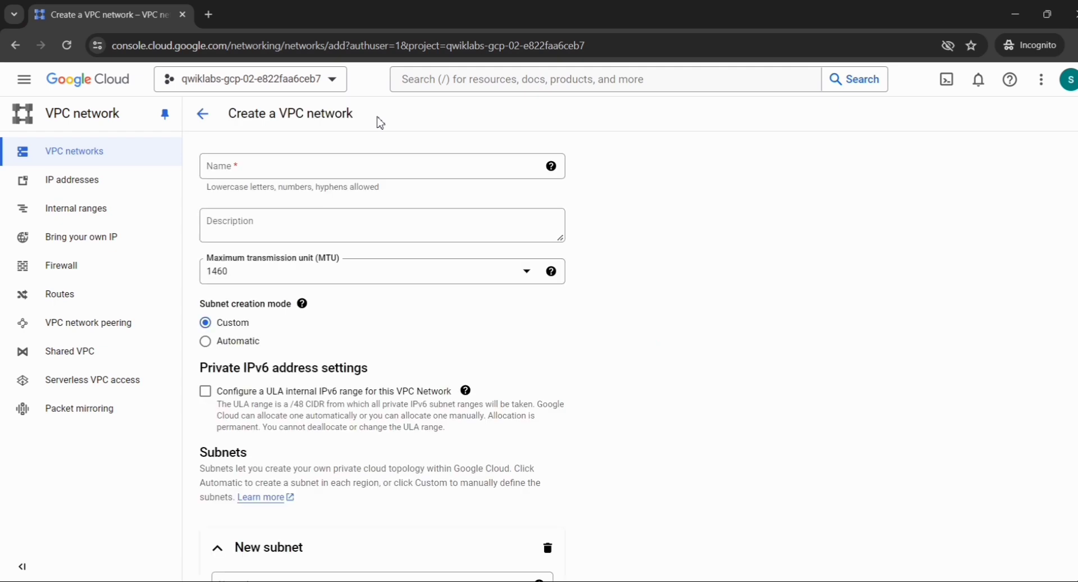
{"action": "key", "text": "alt+Tab"}
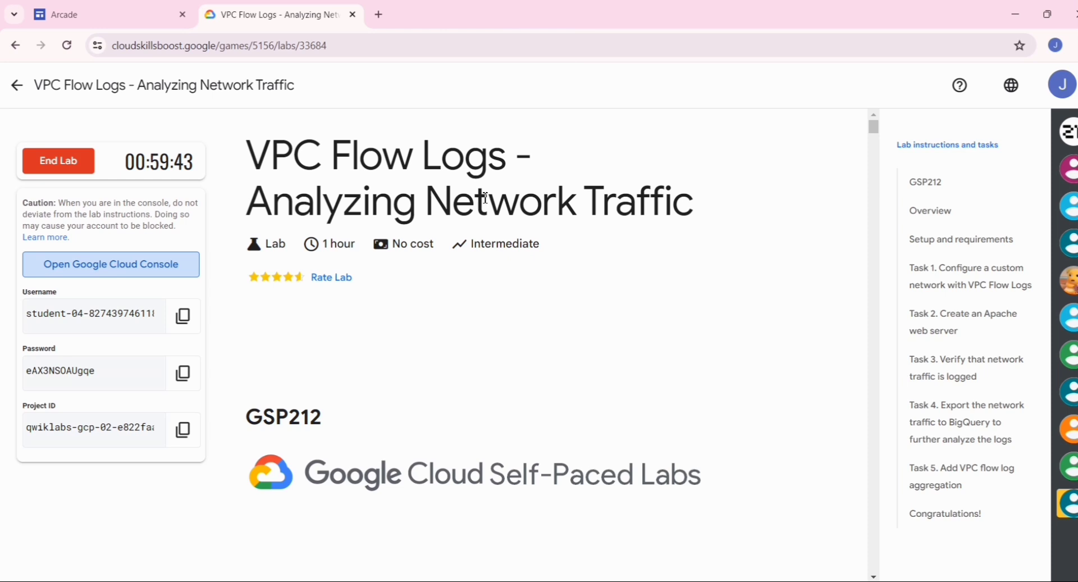
Copy vpc-net from the lab's Task 1 table into the network Name field.
{"action": "scroll", "coordinate": [482, 199], "scroll_direction": "down", "scroll_amount": 5}
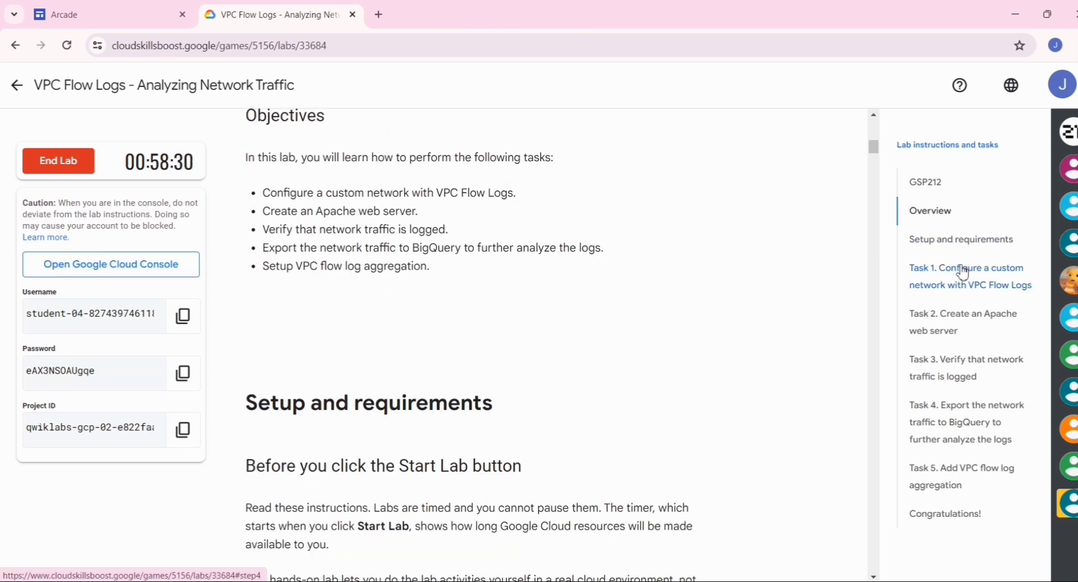
{"action": "left_click", "coordinate": [962, 273]}
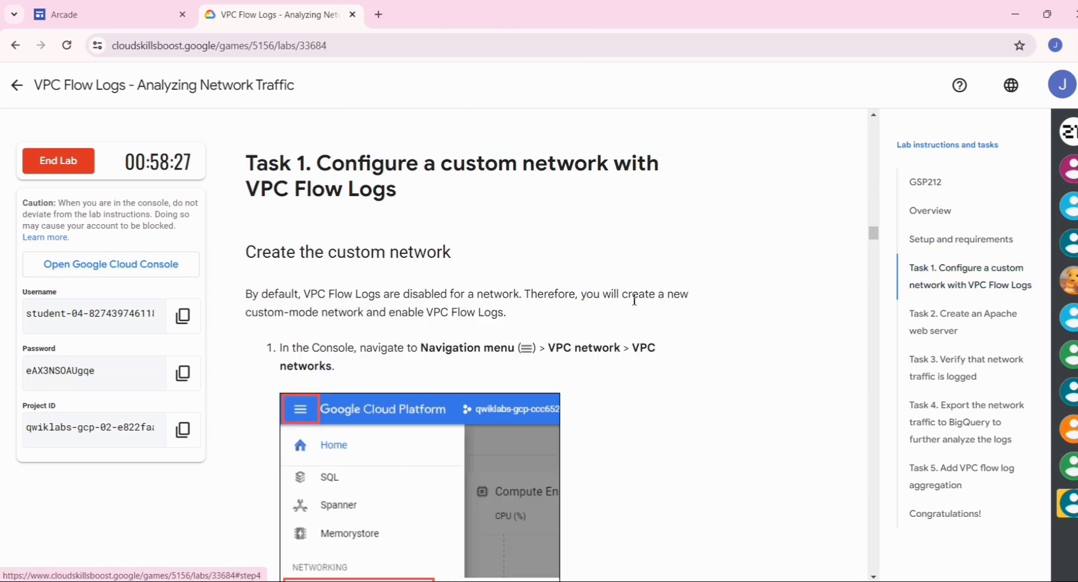
{"action": "scroll", "coordinate": [614, 313], "scroll_direction": "down", "scroll_amount": 8}
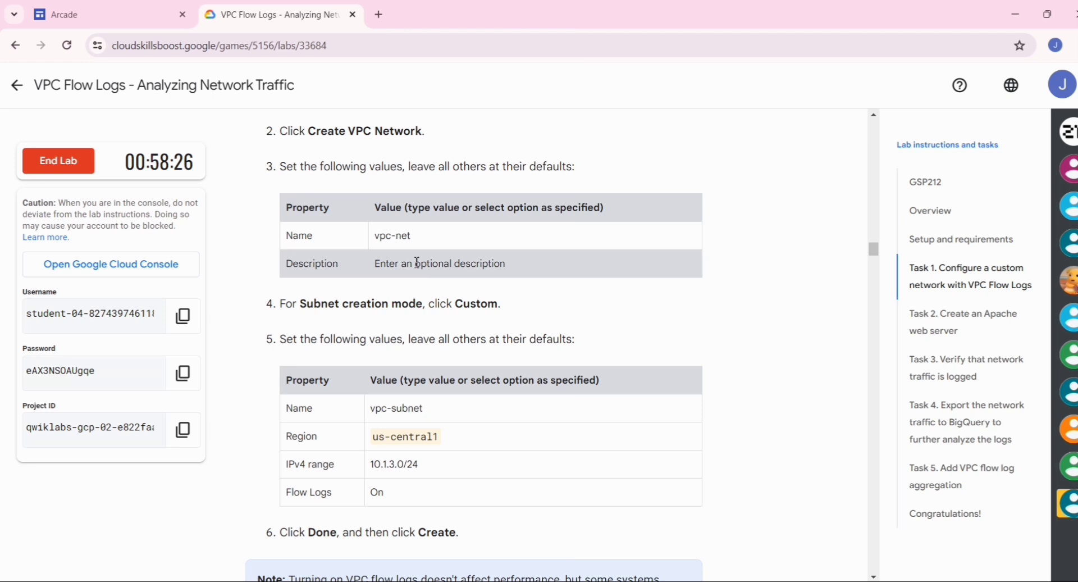
{"action": "left_click_drag", "start_coordinate": [414, 242], "coordinate": [372, 241]}
{"action": "key", "text": "ctrl+c"}
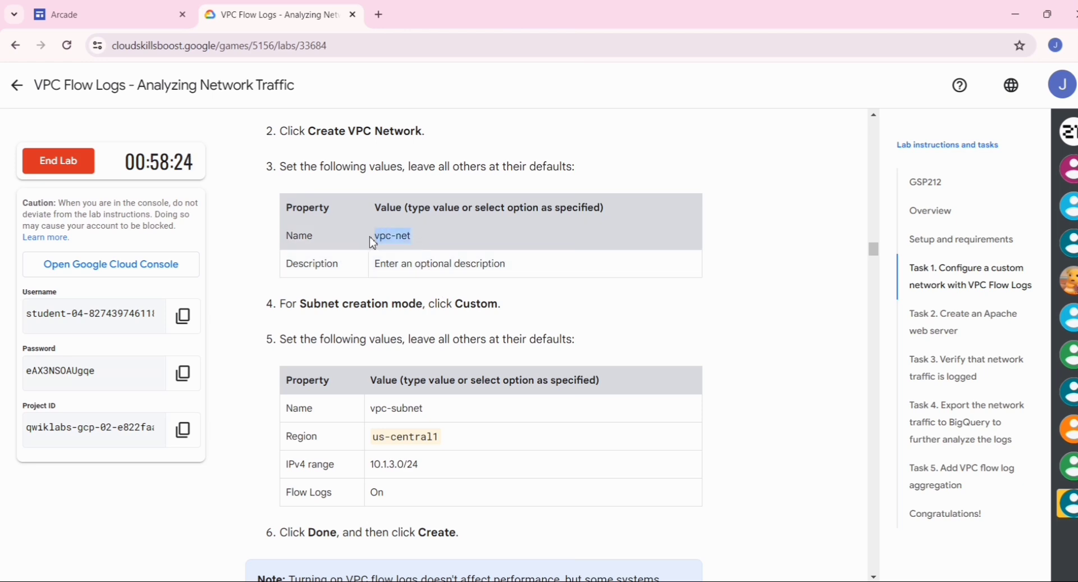
{"action": "key", "text": "alt+Tab"}
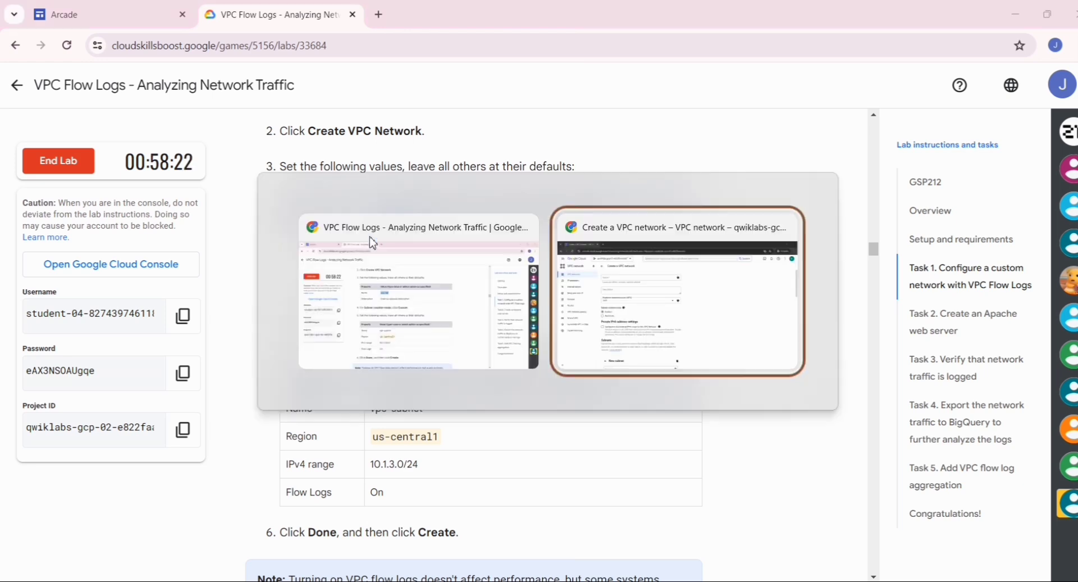
{"action": "left_click", "coordinate": [334, 171]}
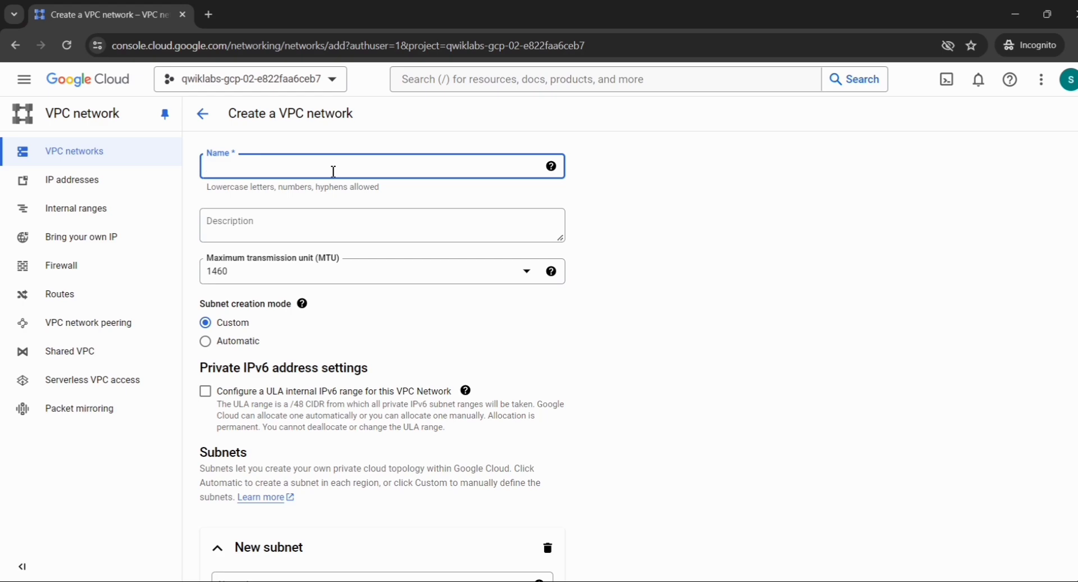
{"action": "key", "text": "ctrl+v"}
Paste 'Enter an optional description' into the Description field, removing the leading space.
{"action": "key", "text": "alt+Tab"}
{"action": "scroll", "coordinate": [333, 172], "scroll_direction": "down", "scroll_amount": 1}
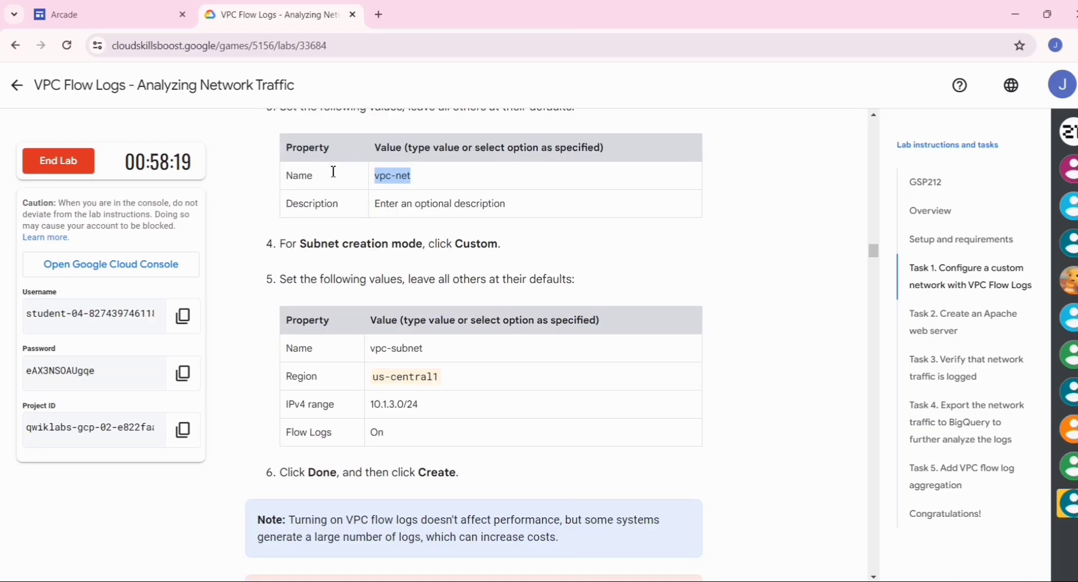
{"action": "left_click_drag", "start_coordinate": [506, 203], "coordinate": [368, 197]}
{"action": "key", "text": "ctrl+c"}
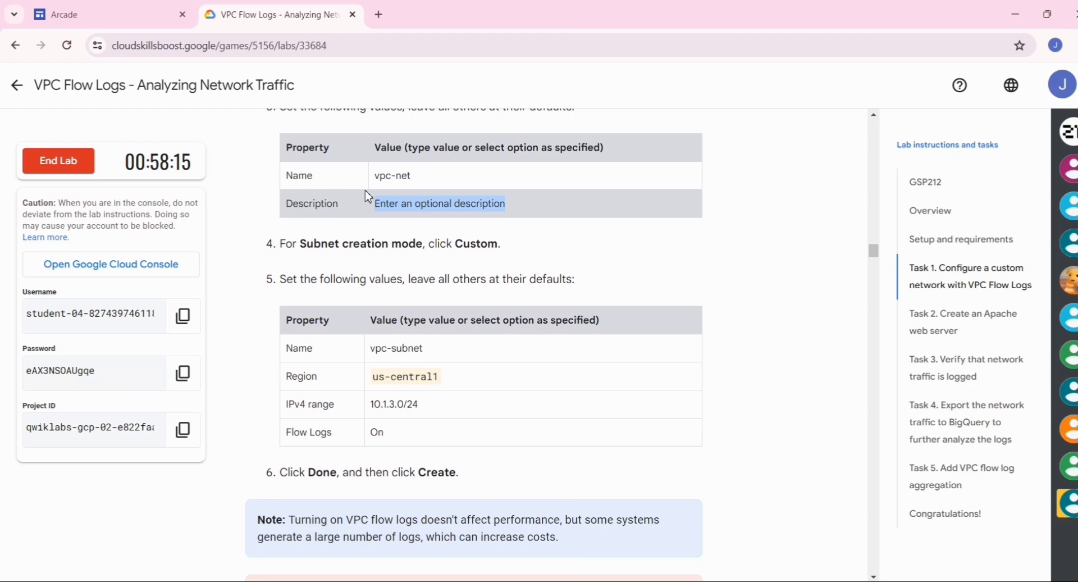
{"action": "key", "text": "alt+Tab"}
{"action": "left_click", "coordinate": [318, 215]}
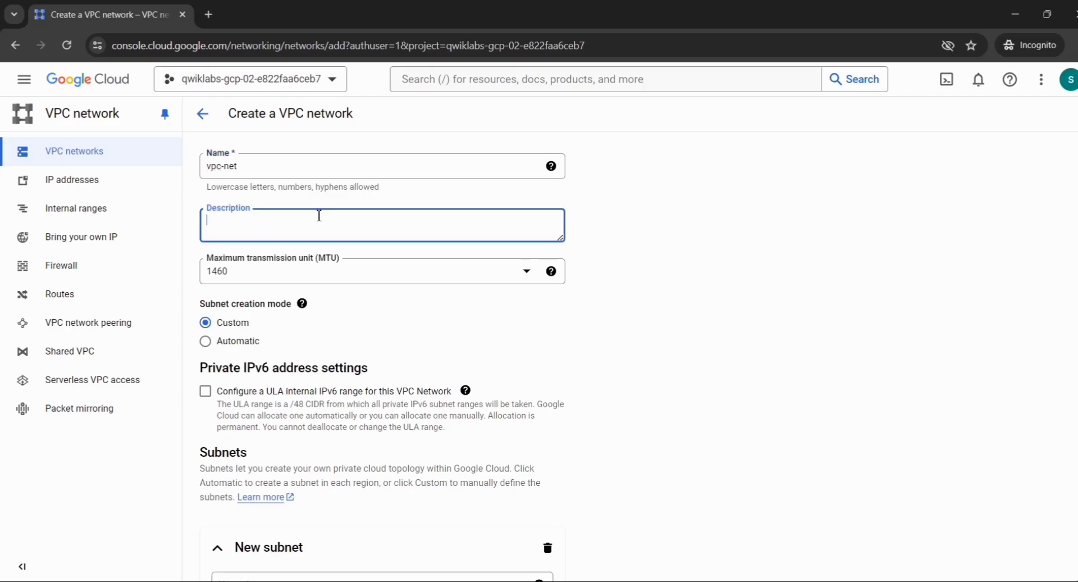
{"action": "key", "text": "ctrl+v"}
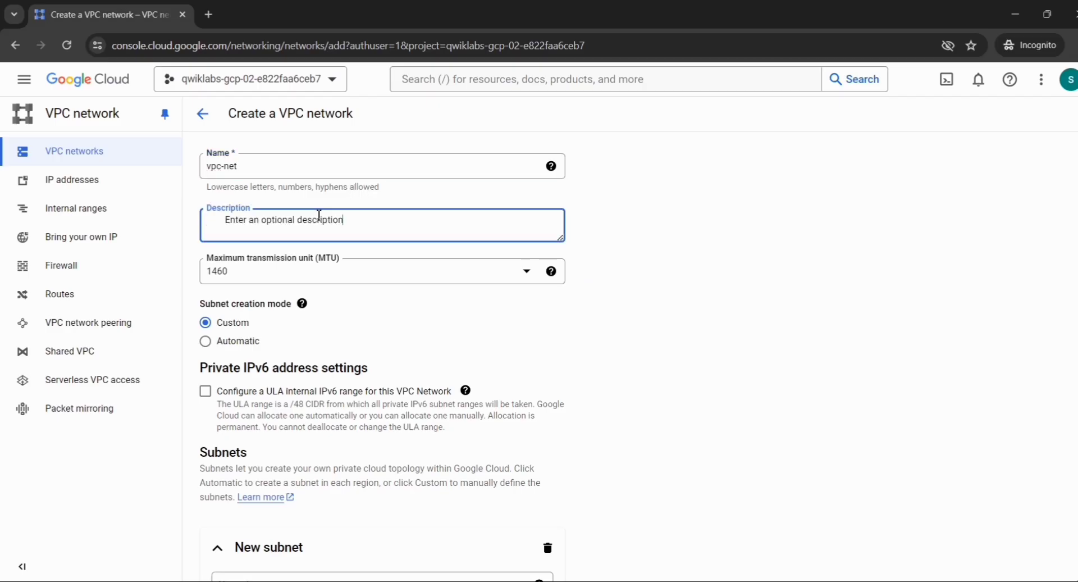
{"action": "left_click", "coordinate": [227, 223]}
{"action": "key", "text": "BackSpace"}
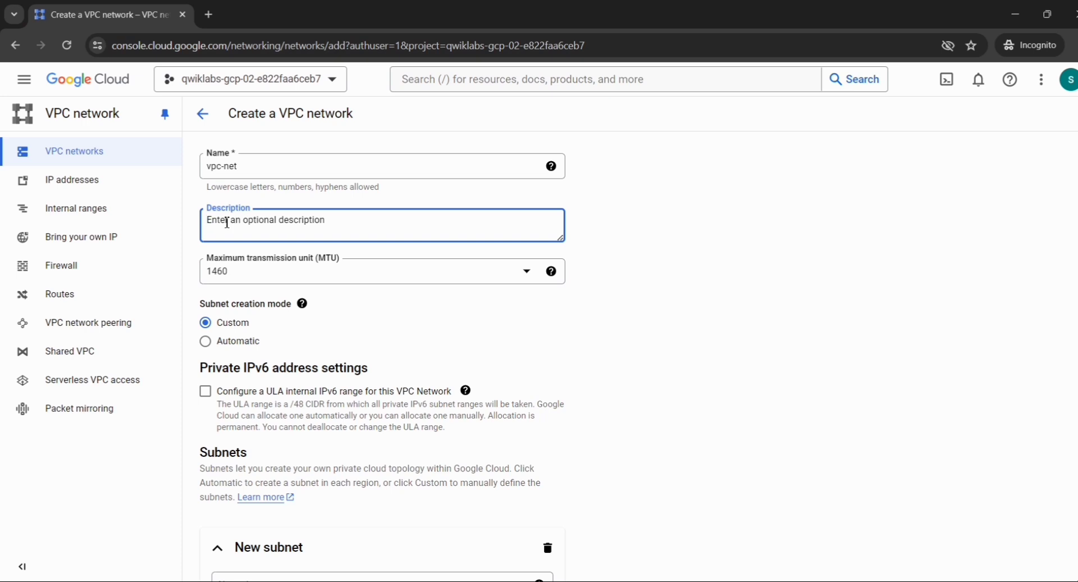
Copy vpc-subnet from the lab page into the new subnet's Name field.
{"action": "scroll", "coordinate": [226, 222], "scroll_direction": "down", "scroll_amount": 1}
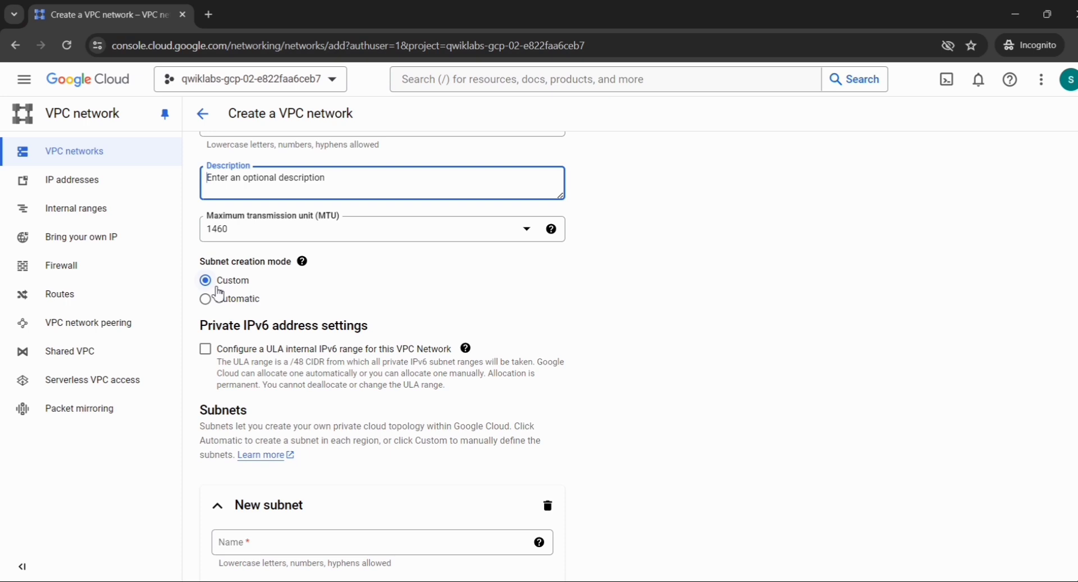
{"action": "scroll", "coordinate": [219, 293], "scroll_direction": "down", "scroll_amount": 1}
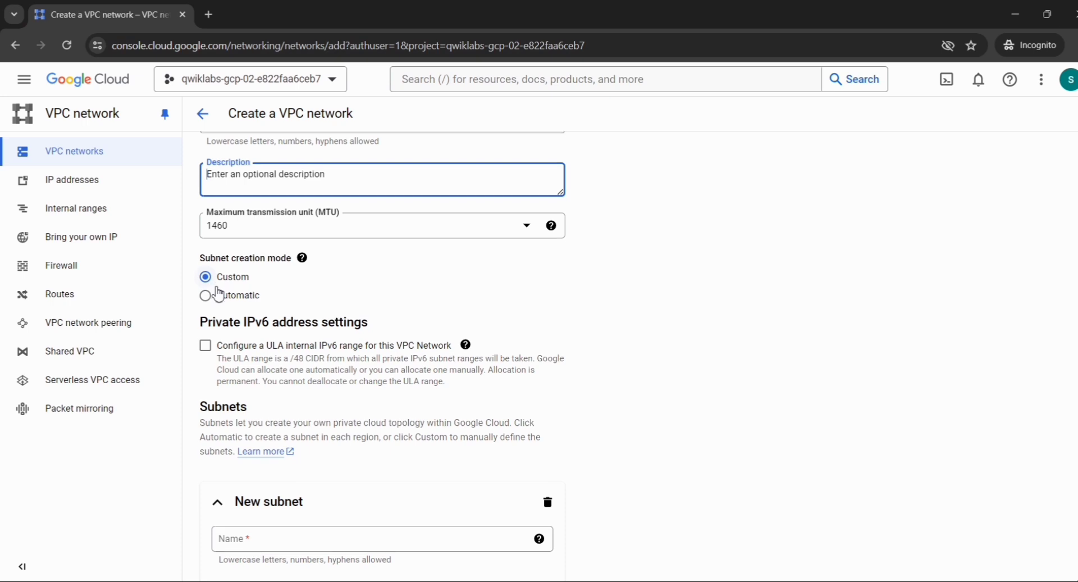
{"action": "scroll", "coordinate": [283, 433], "scroll_direction": "down", "scroll_amount": 2}
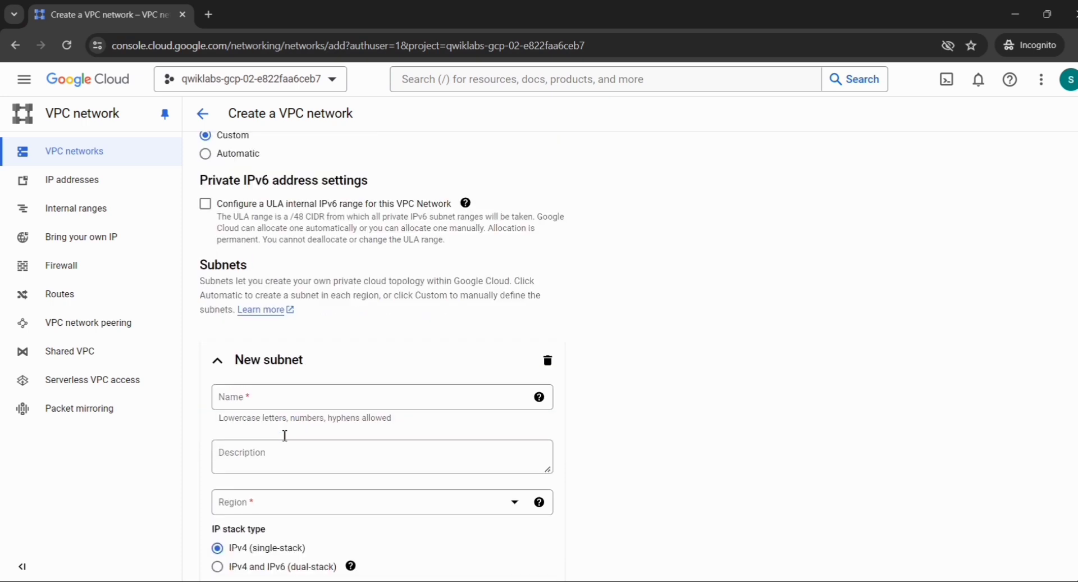
{"action": "scroll", "coordinate": [303, 398], "scroll_direction": "down", "scroll_amount": 1}
{"action": "key", "text": "alt+Tab"}
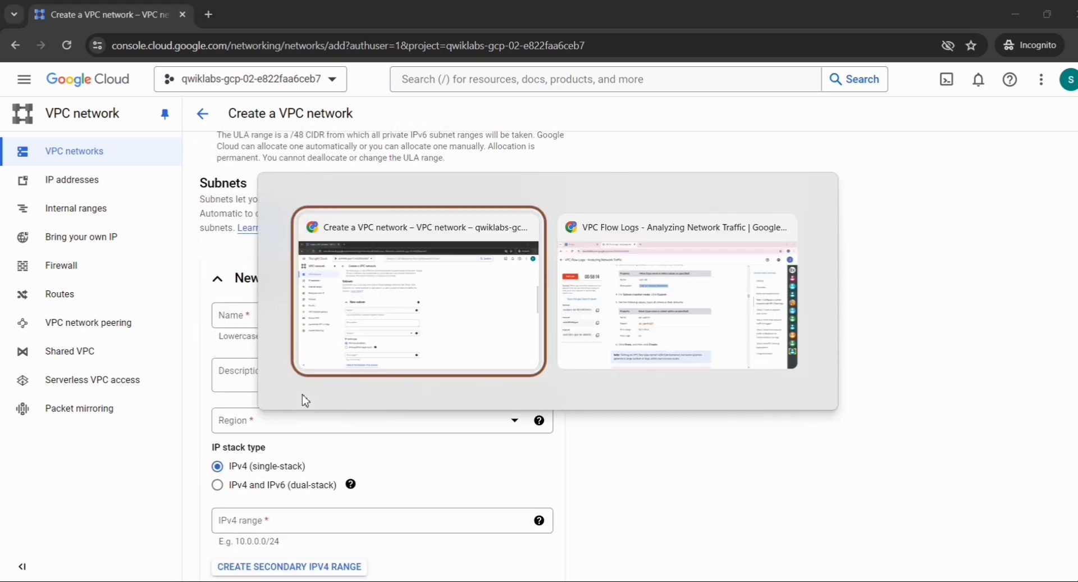
{"action": "key", "text": "alt+Tab"}
{"action": "scroll", "coordinate": [307, 399], "scroll_direction": "down", "scroll_amount": 1}
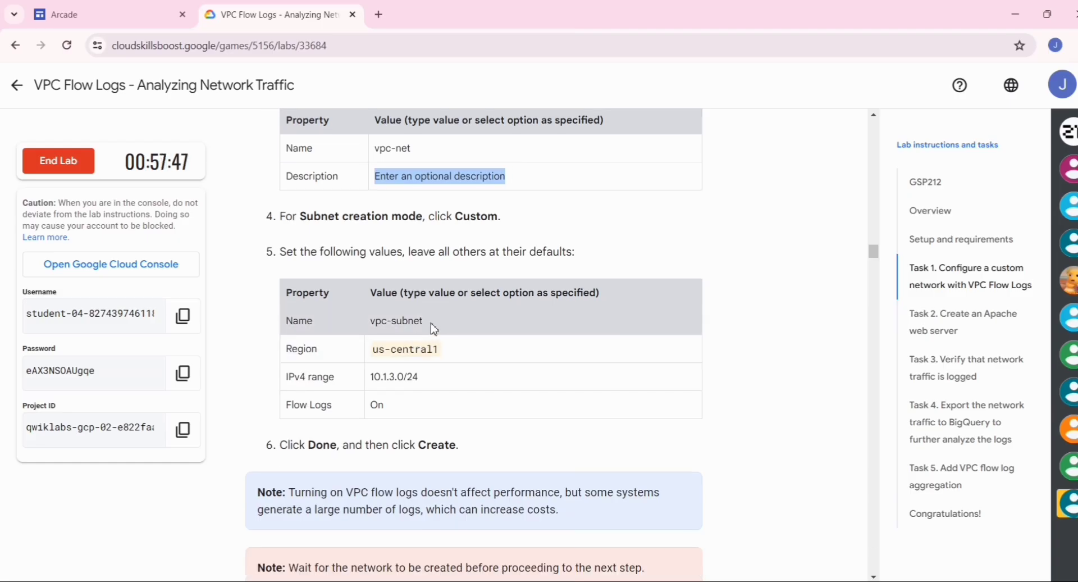
{"action": "left_click_drag", "start_coordinate": [434, 328], "coordinate": [373, 328]}
{"action": "key", "text": "ctrl+c"}
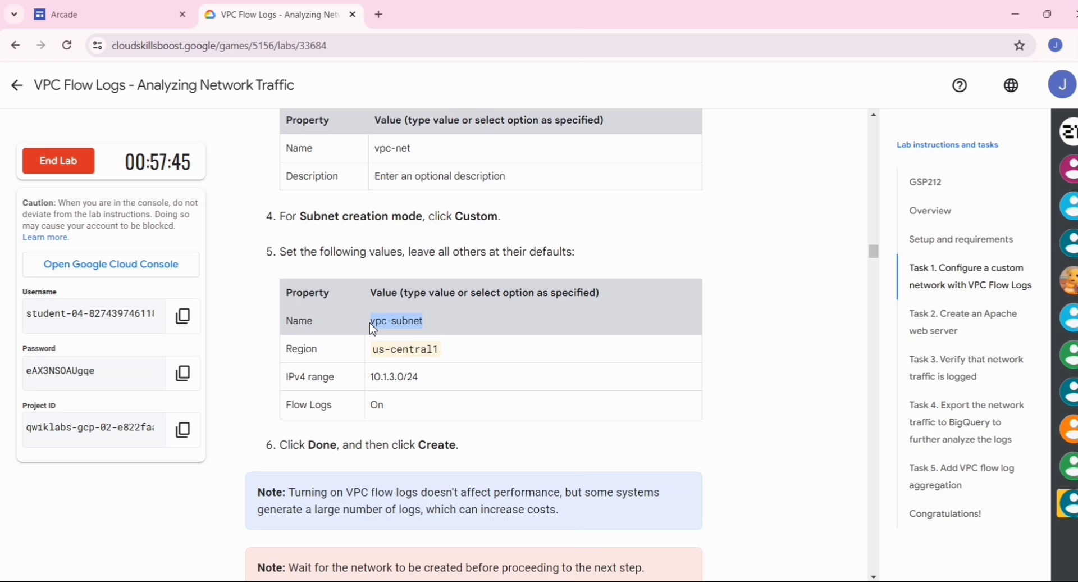
{"action": "key", "text": "alt+Tab"}
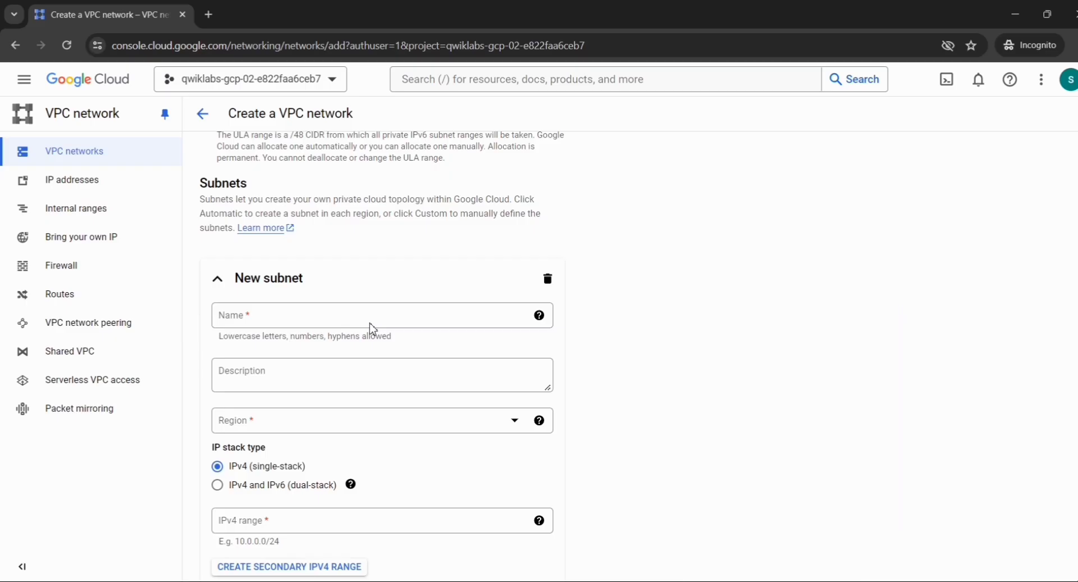
{"action": "left_click", "coordinate": [335, 315]}
{"action": "key", "text": "ctrl+v"}
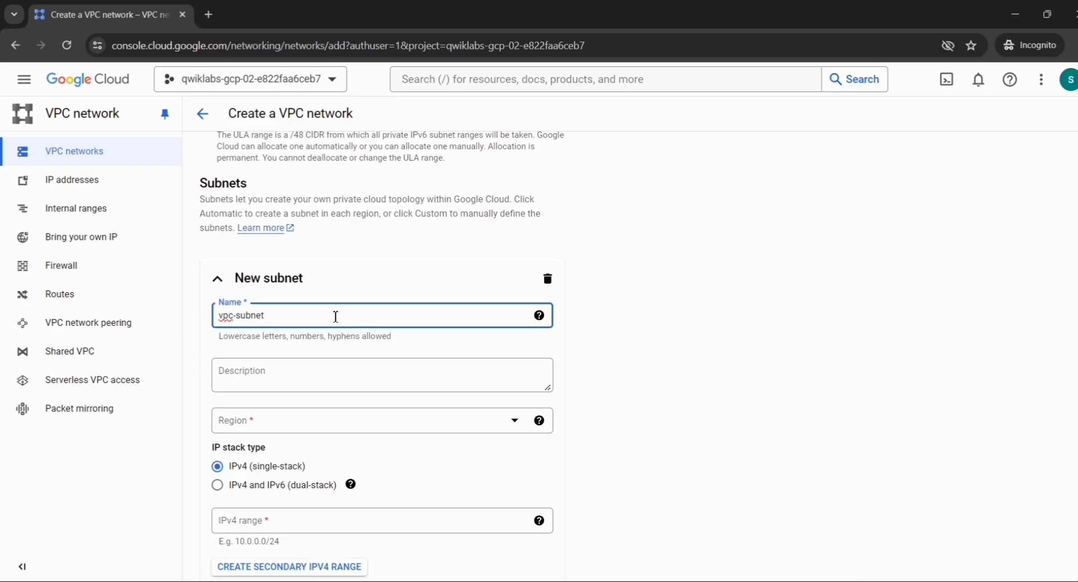
Open the subnet Region dropdown and browse the list of regions.
{"action": "scroll", "coordinate": [336, 315], "scroll_direction": "down", "scroll_amount": 2}
{"action": "key", "text": "alt+Tab"}
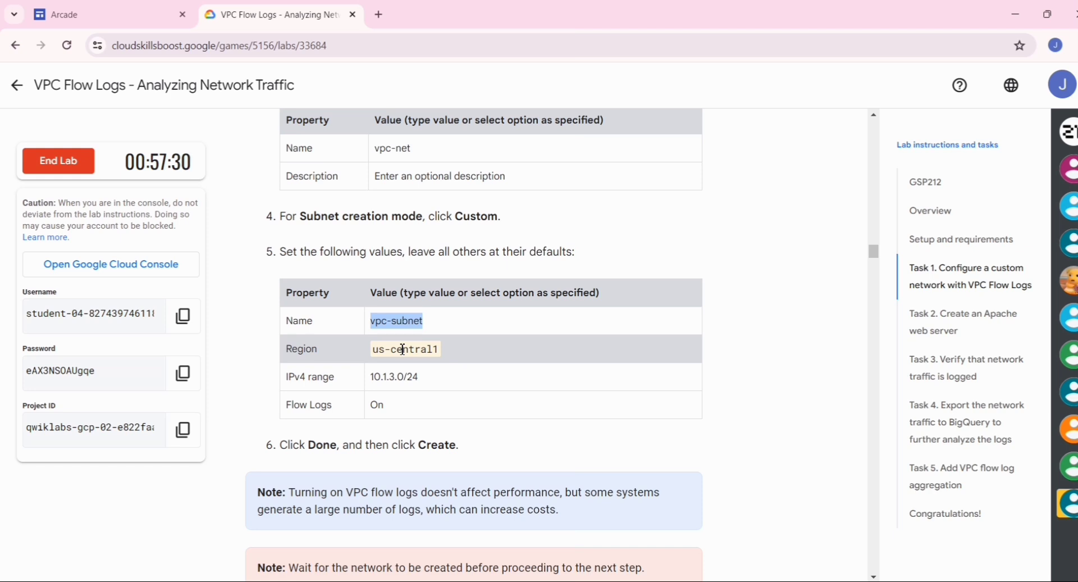
{"action": "key", "text": "alt+Tab"}
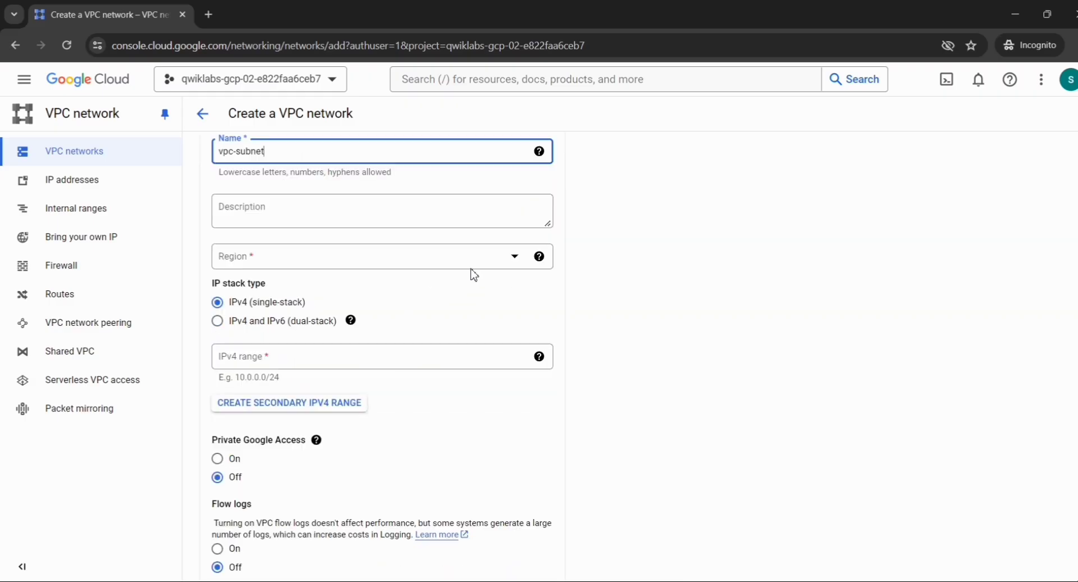
{"action": "left_click", "coordinate": [470, 268]}
{"action": "scroll", "coordinate": [310, 393], "scroll_direction": "down", "scroll_amount": 5}
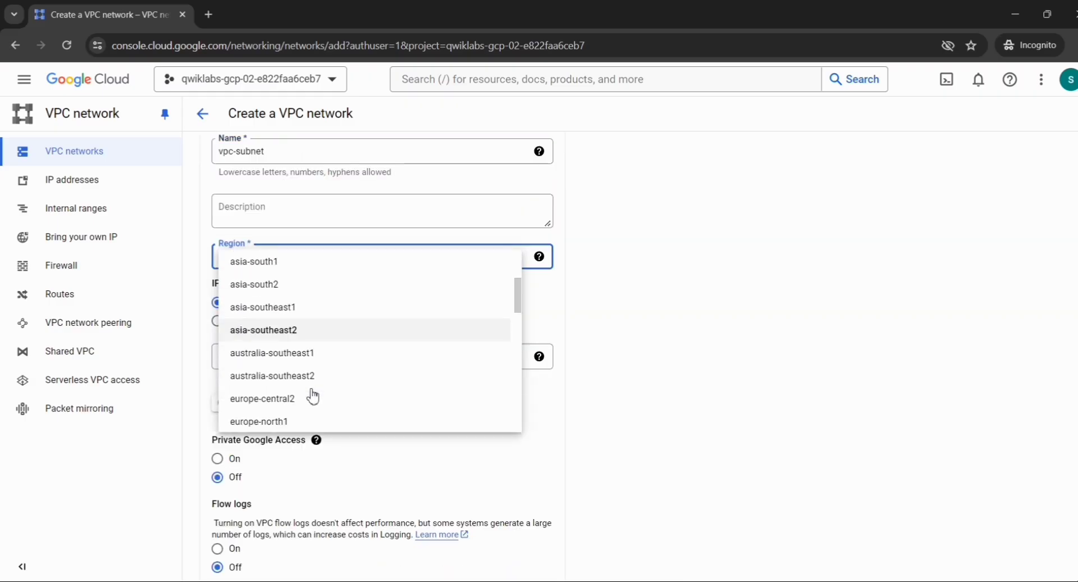
{"action": "scroll", "coordinate": [312, 395], "scroll_direction": "down", "scroll_amount": 3}
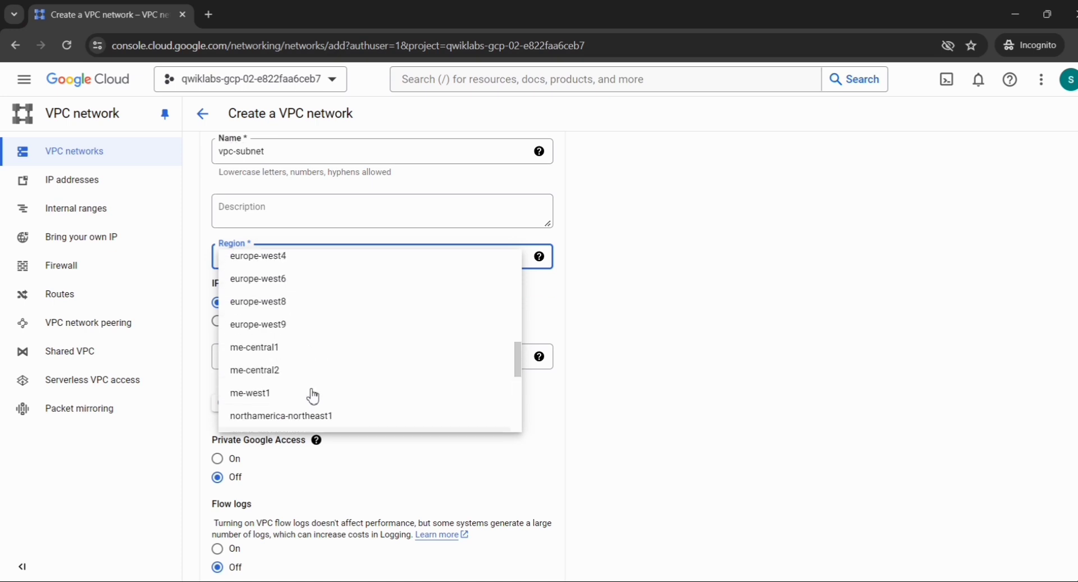
{"action": "scroll", "coordinate": [313, 396], "scroll_direction": "up", "scroll_amount": 8}
{"action": "scroll", "coordinate": [312, 395], "scroll_direction": "down", "scroll_amount": 15}
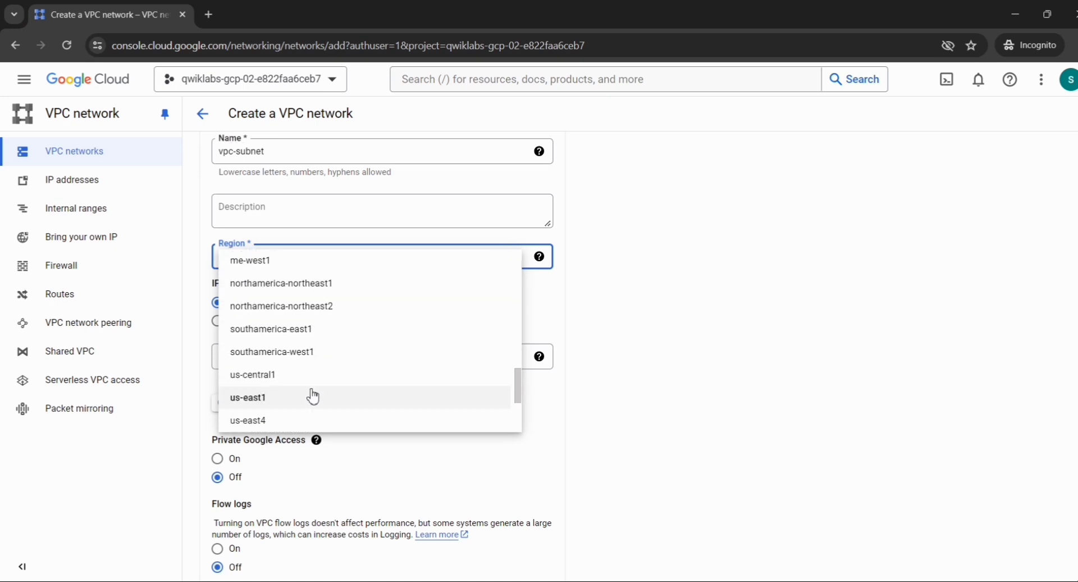
Set the subnet region to us-central1 and its IPv4 range to 10.1.3.0/24.
{"action": "left_click", "coordinate": [289, 282]}
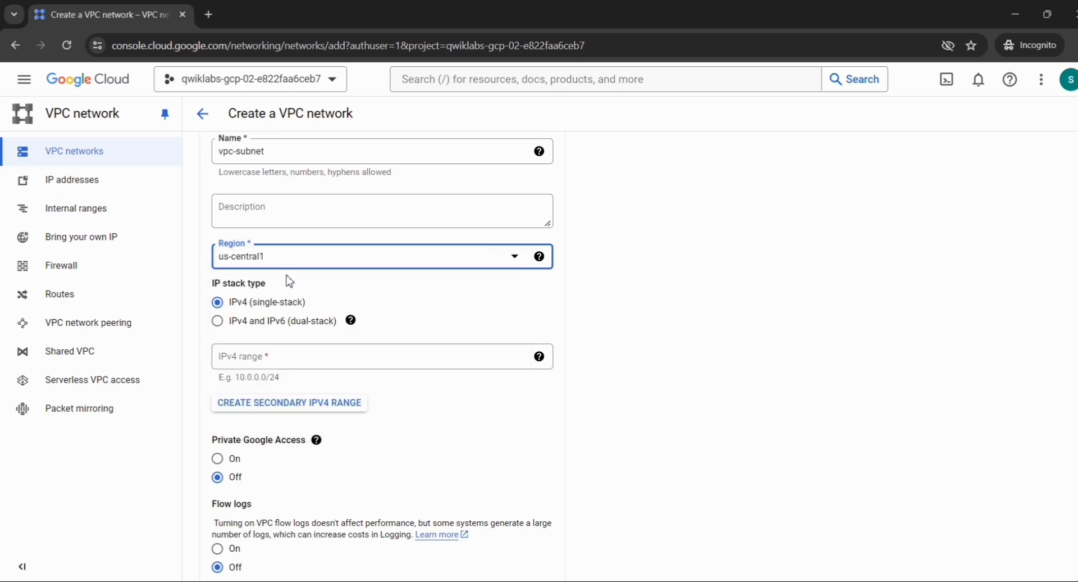
{"action": "key", "text": "alt+Tab"}
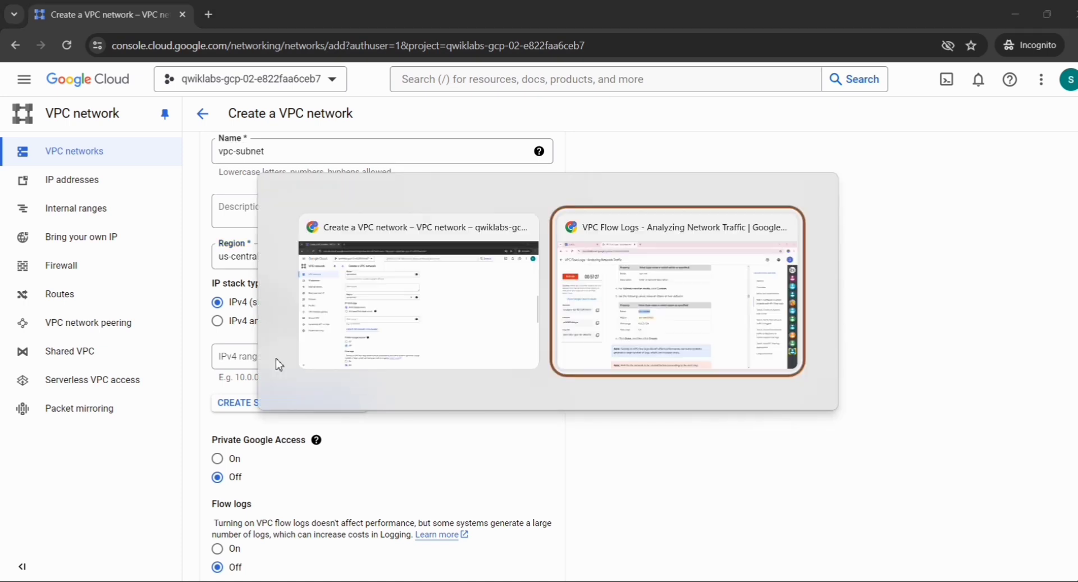
{"action": "key", "text": "alt+Tab"}
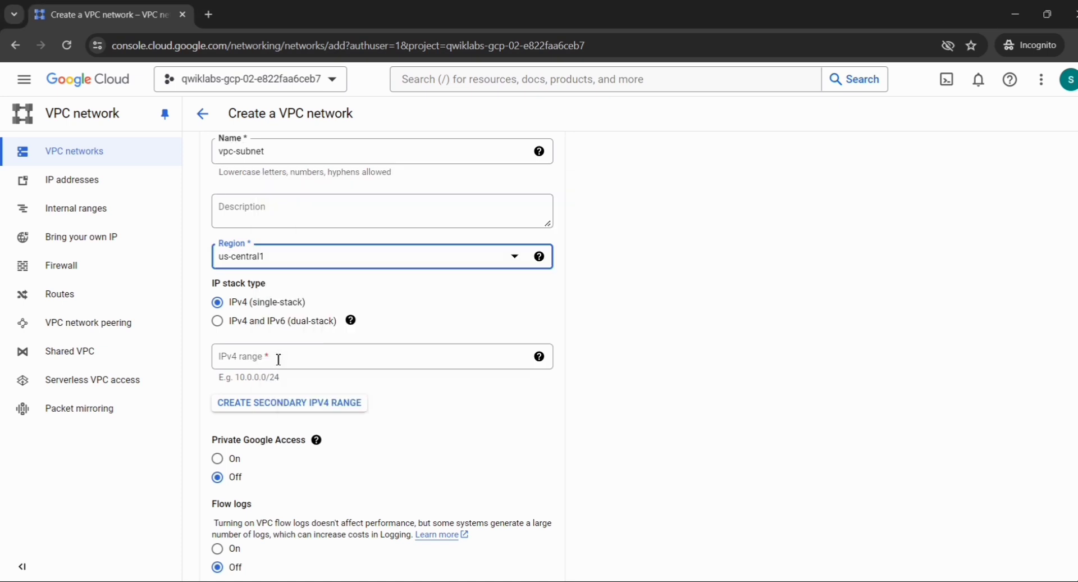
{"action": "key", "text": "alt+Tab"}
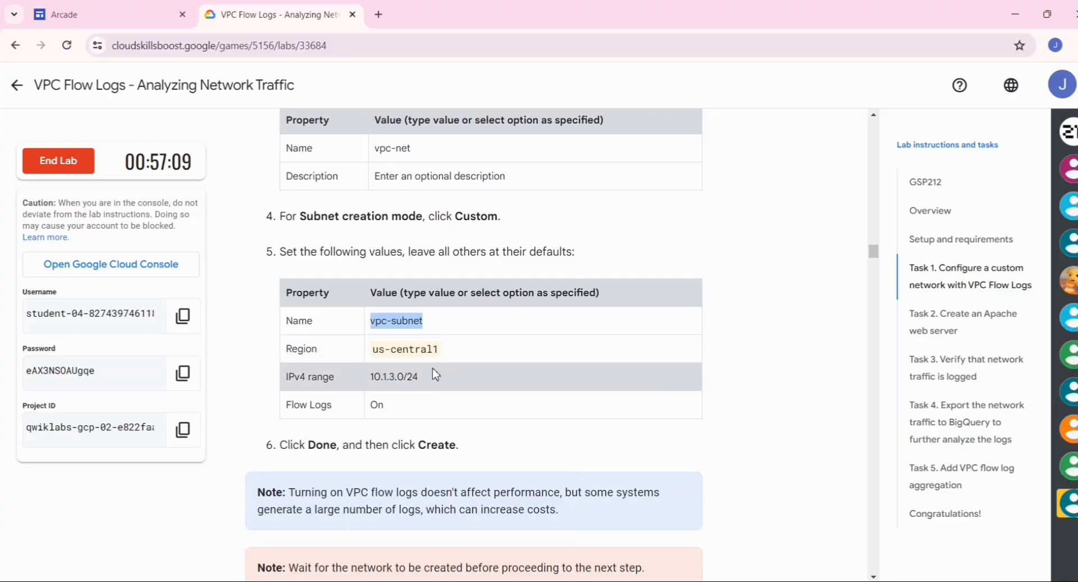
{"action": "left_click", "coordinate": [431, 378]}
{"action": "left_click_drag", "start_coordinate": [431, 377], "coordinate": [375, 380]}
{"action": "key", "text": "alt+Tab"}
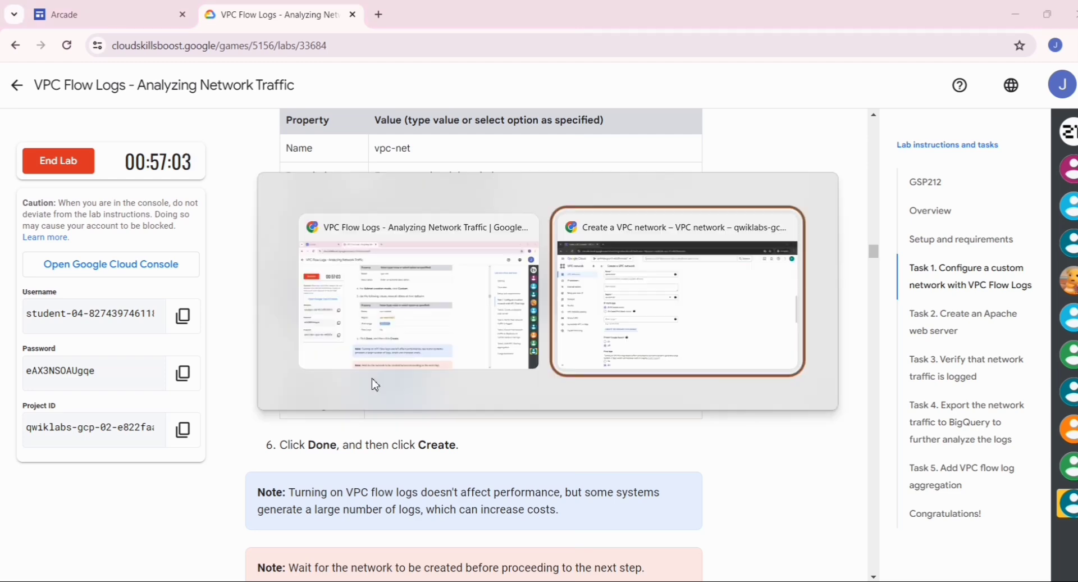
{"action": "left_click", "coordinate": [314, 360]}
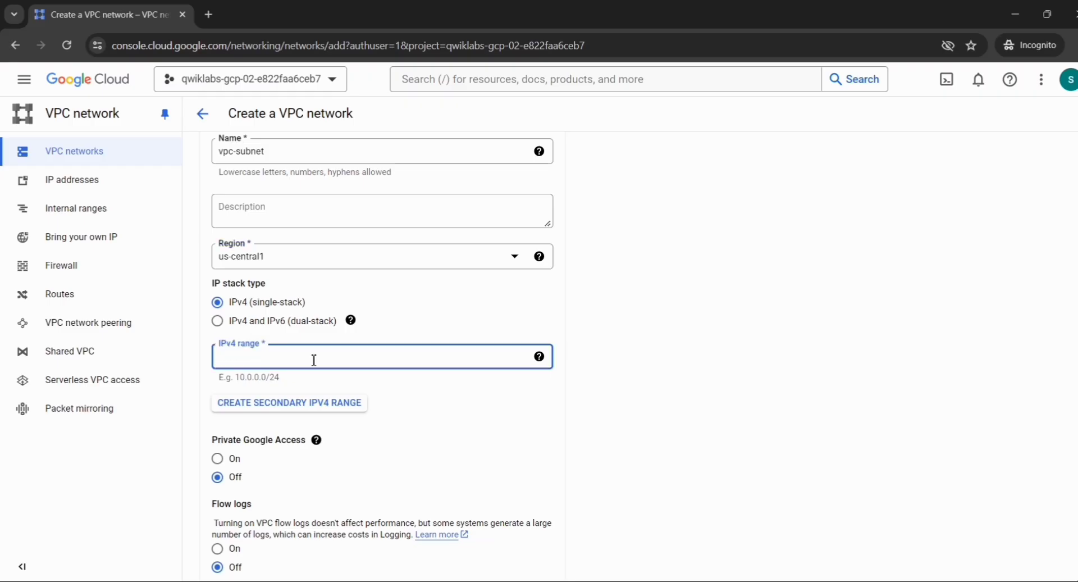
{"action": "type", "text": "10.1.3.0/24"}
Turn Flow logs on for vpc-subnet and finish the subnet with Done.
{"action": "scroll", "coordinate": [314, 360], "scroll_direction": "down", "scroll_amount": 3}
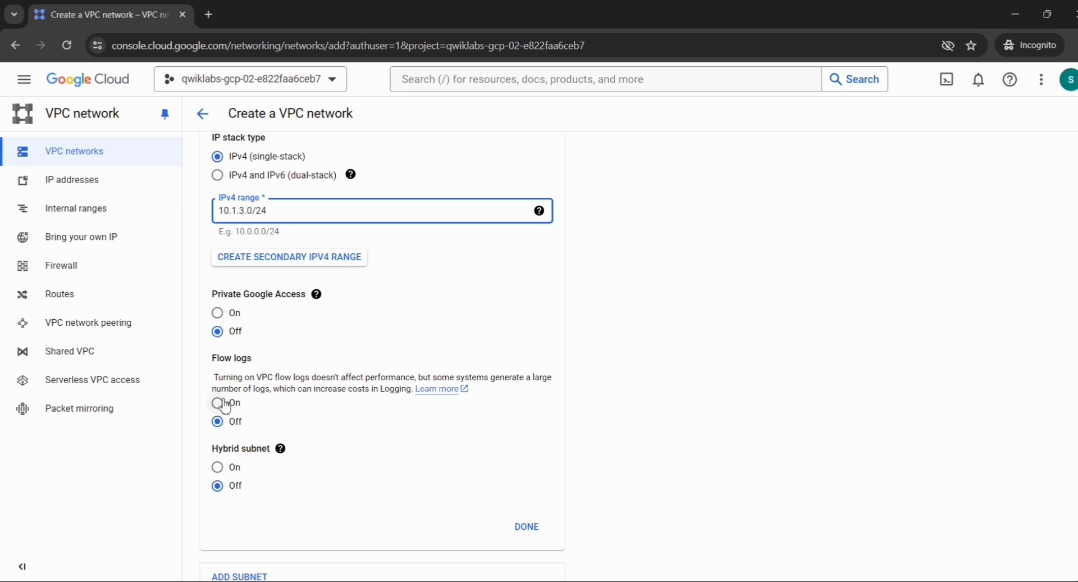
{"action": "left_click", "coordinate": [223, 405]}
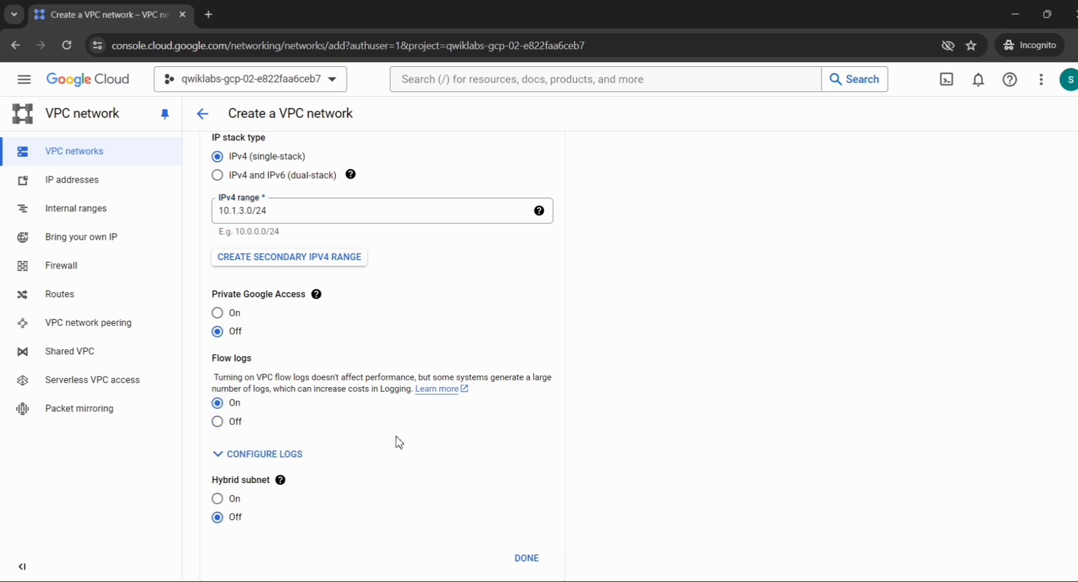
{"action": "scroll", "coordinate": [536, 452], "scroll_direction": "down", "scroll_amount": 2}
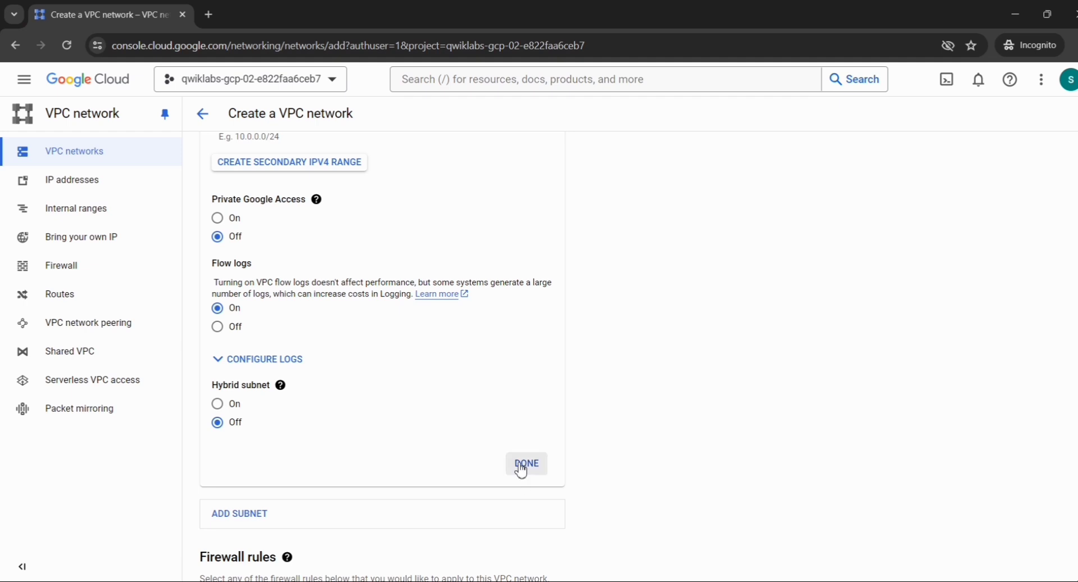
{"action": "left_click", "coordinate": [525, 467]}
{"action": "scroll", "coordinate": [333, 433], "scroll_direction": "down", "scroll_amount": 8}
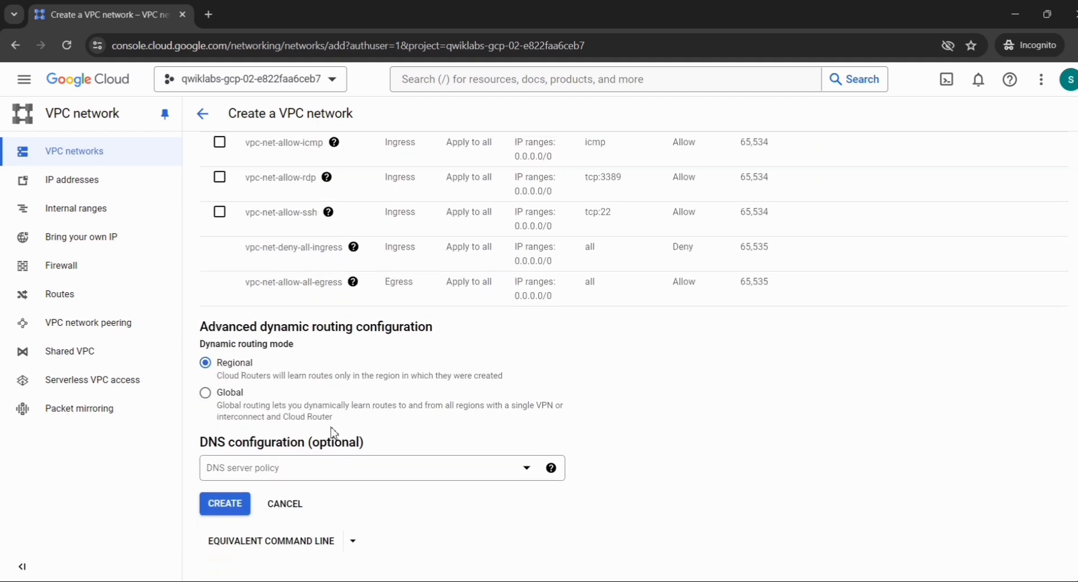
Create the vpc-net network and dismiss the success notification.
{"action": "left_click", "coordinate": [217, 508]}
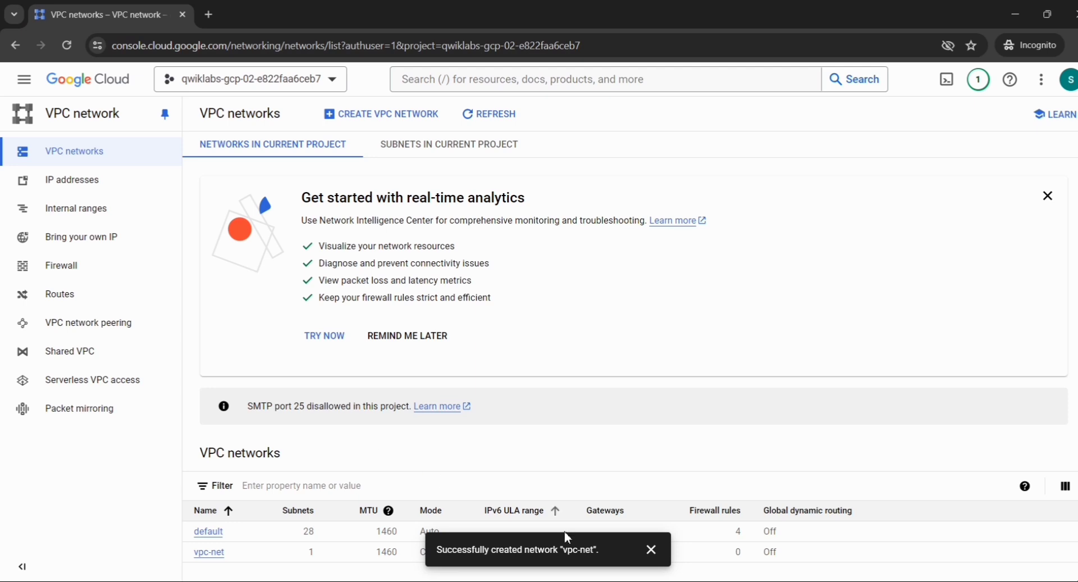
{"action": "left_click", "coordinate": [651, 549]}
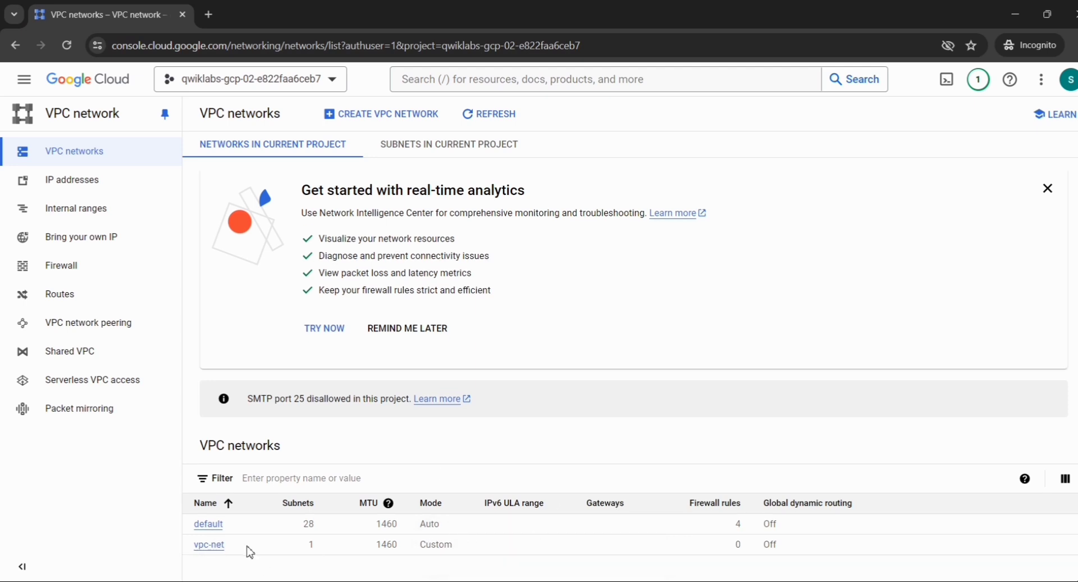
Run the lab's progress checks for the custom network and the us-central1 subnet, then return to the console.
{"action": "key", "text": "alt+Tab"}
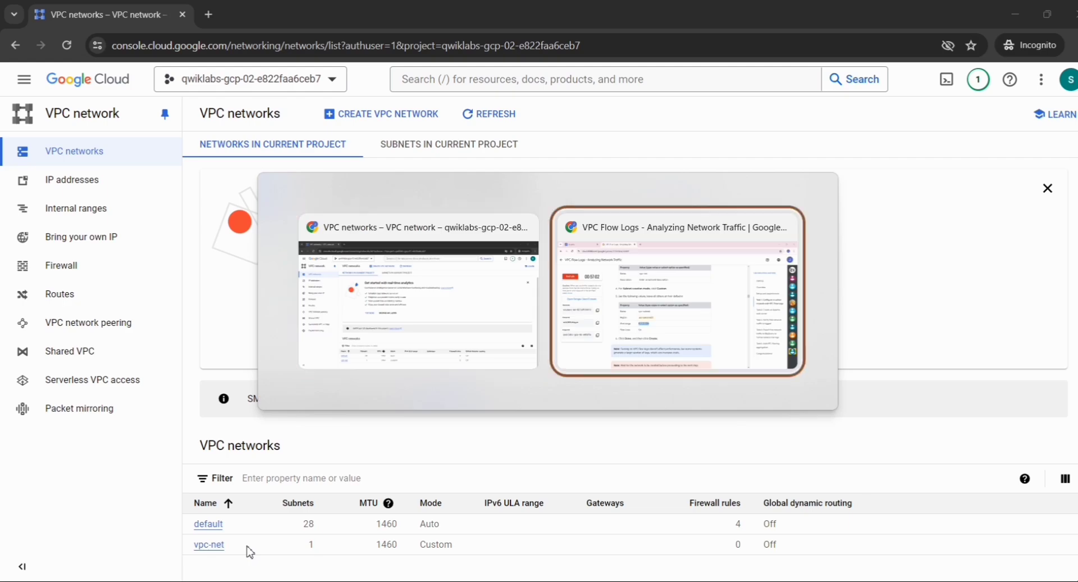
{"action": "scroll", "coordinate": [247, 550], "scroll_direction": "down", "scroll_amount": 5}
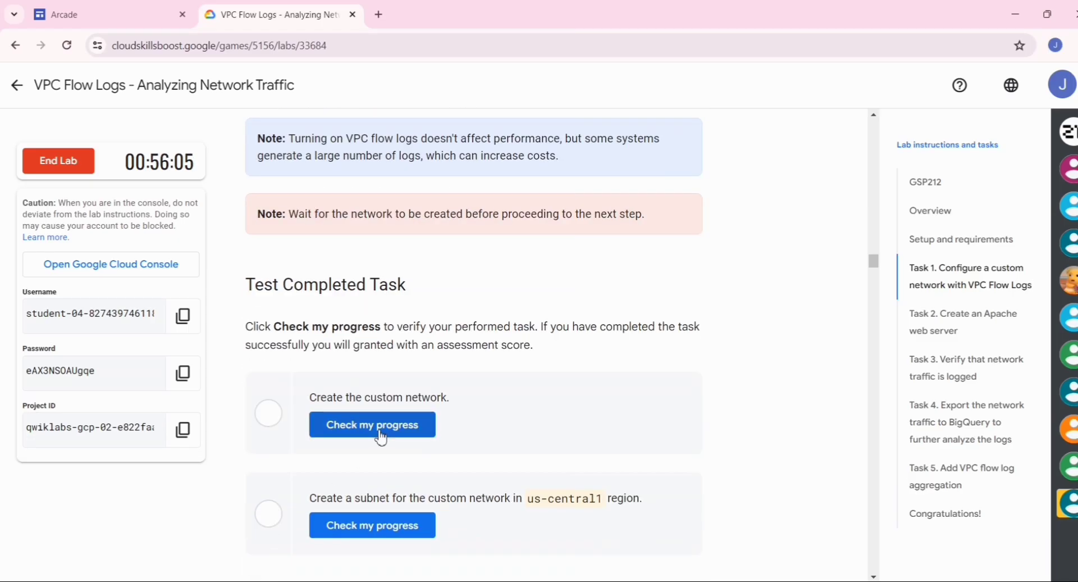
{"action": "left_click", "coordinate": [378, 438]}
{"action": "scroll", "coordinate": [378, 437], "scroll_direction": "down", "scroll_amount": 2}
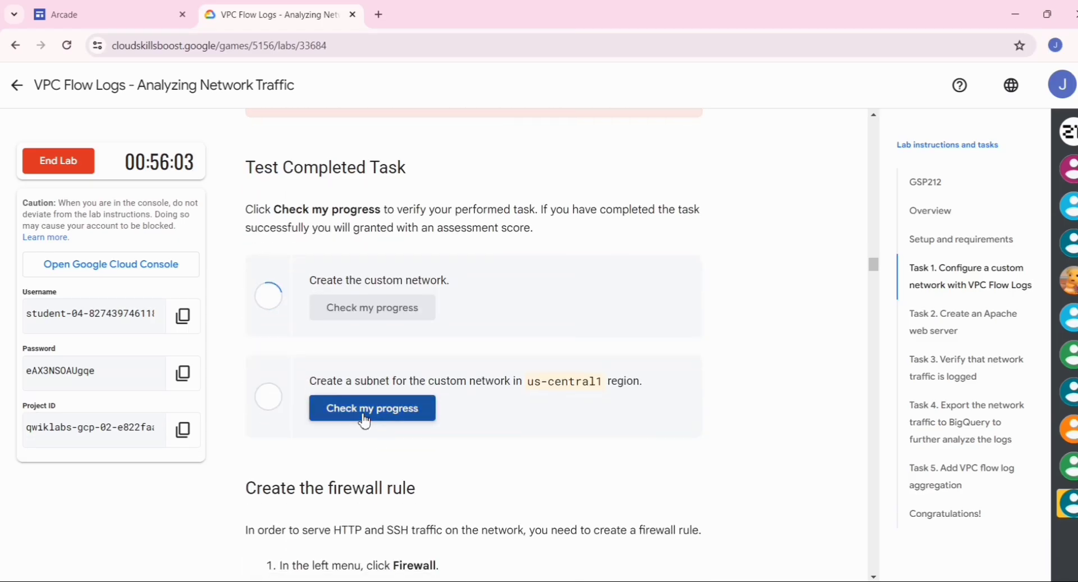
{"action": "left_click", "coordinate": [362, 416]}
{"action": "scroll", "coordinate": [365, 419], "scroll_direction": "down", "scroll_amount": 4}
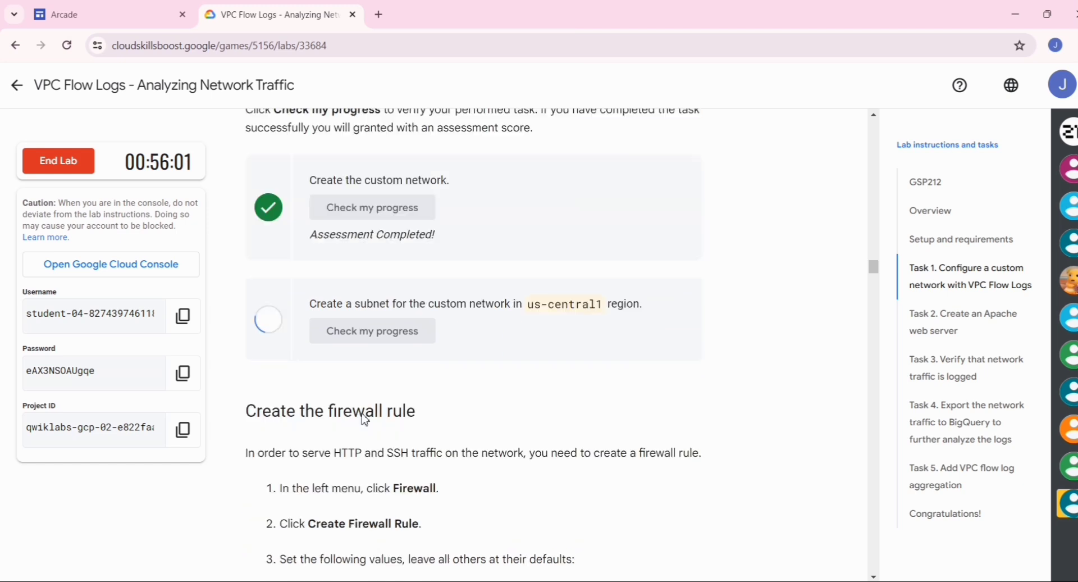
{"action": "scroll", "coordinate": [364, 419], "scroll_direction": "down", "scroll_amount": 3}
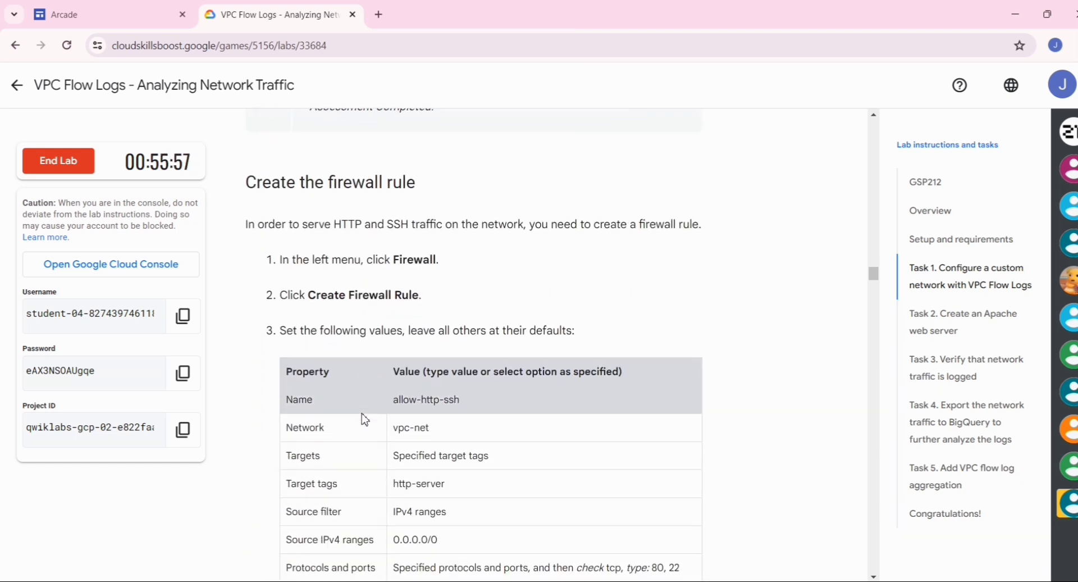
{"action": "key", "text": "alt+Tab"}
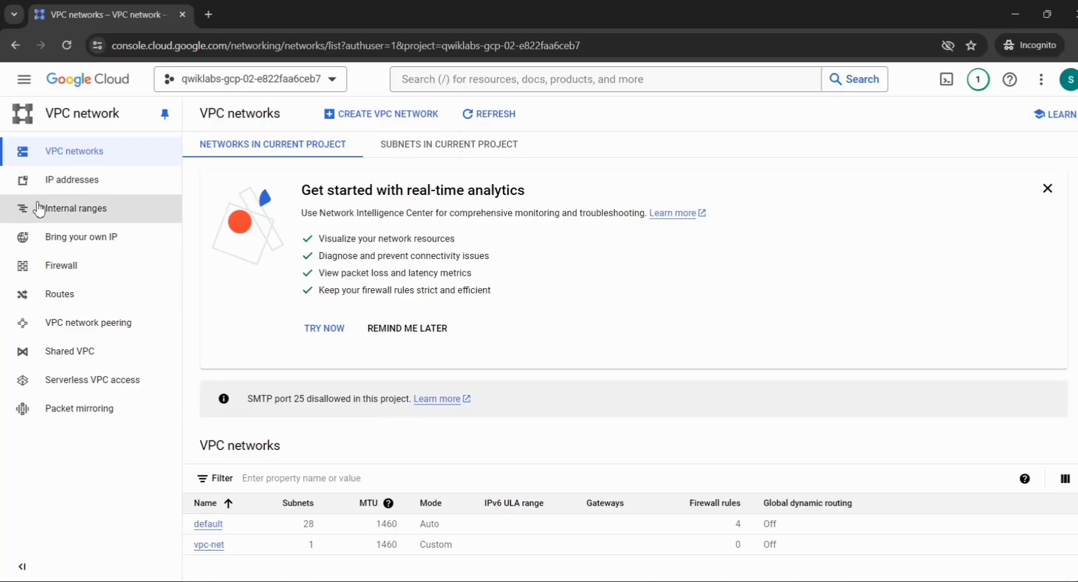
Go to Firewall and open a new Create a firewall rule form.
{"action": "left_click", "coordinate": [79, 279]}
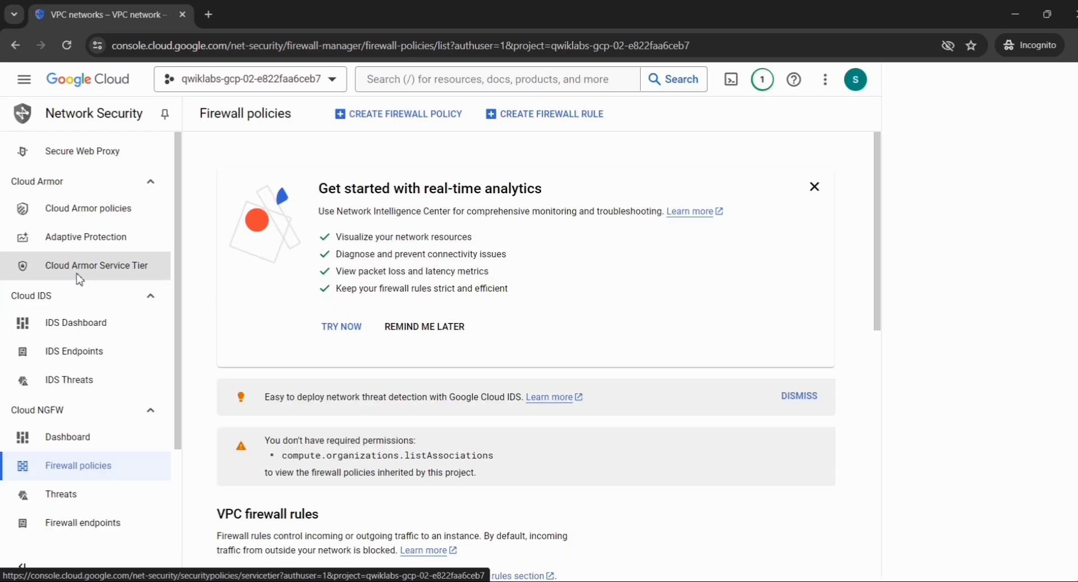
{"action": "left_click", "coordinate": [548, 115]}
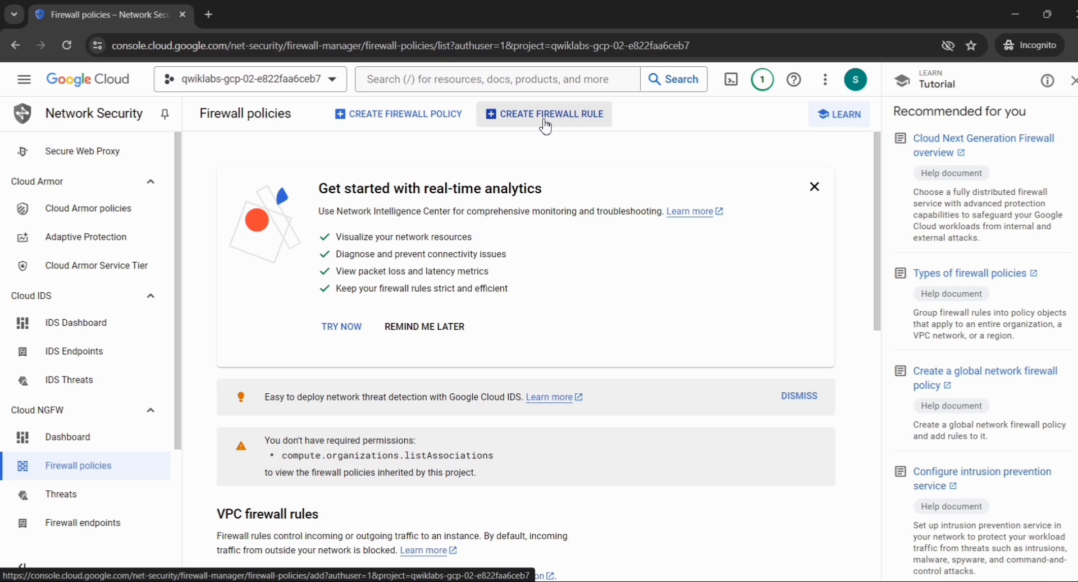
{"action": "left_click", "coordinate": [545, 125]}
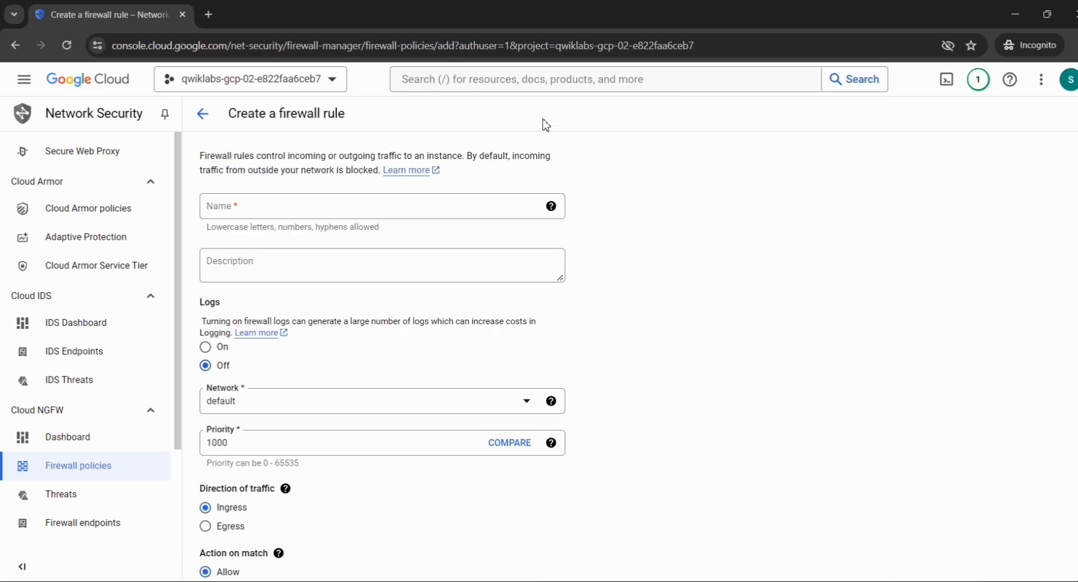
Copy allow-http-ssh from the lab and paste it as the firewall rule name.
{"action": "key", "text": "alt+Tab"}
{"action": "scroll", "coordinate": [483, 313], "scroll_direction": "down", "scroll_amount": 2}
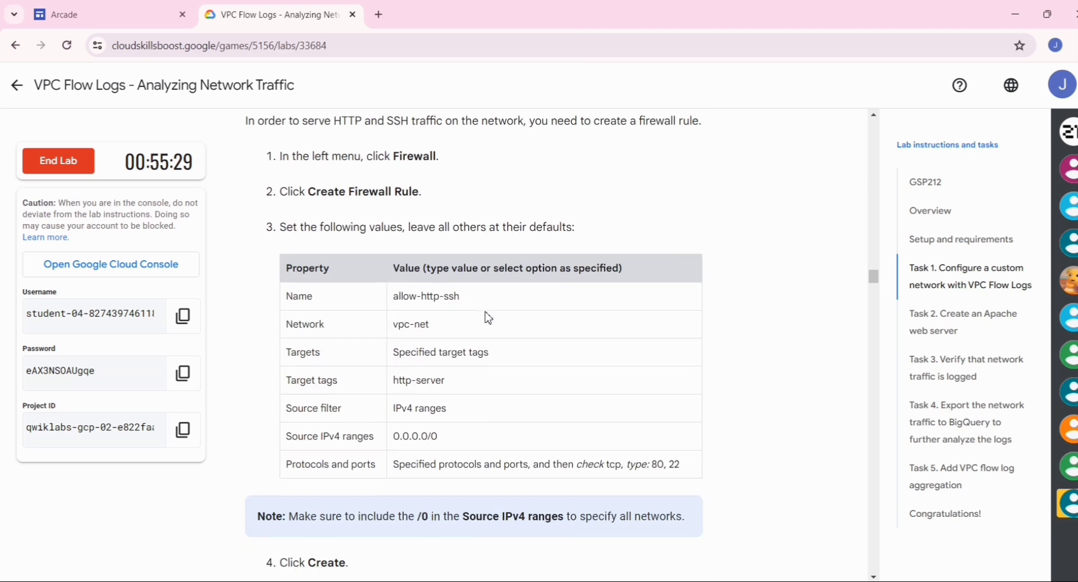
{"action": "left_click_drag", "start_coordinate": [458, 290], "coordinate": [394, 292]}
{"action": "key", "text": "ctrl+c"}
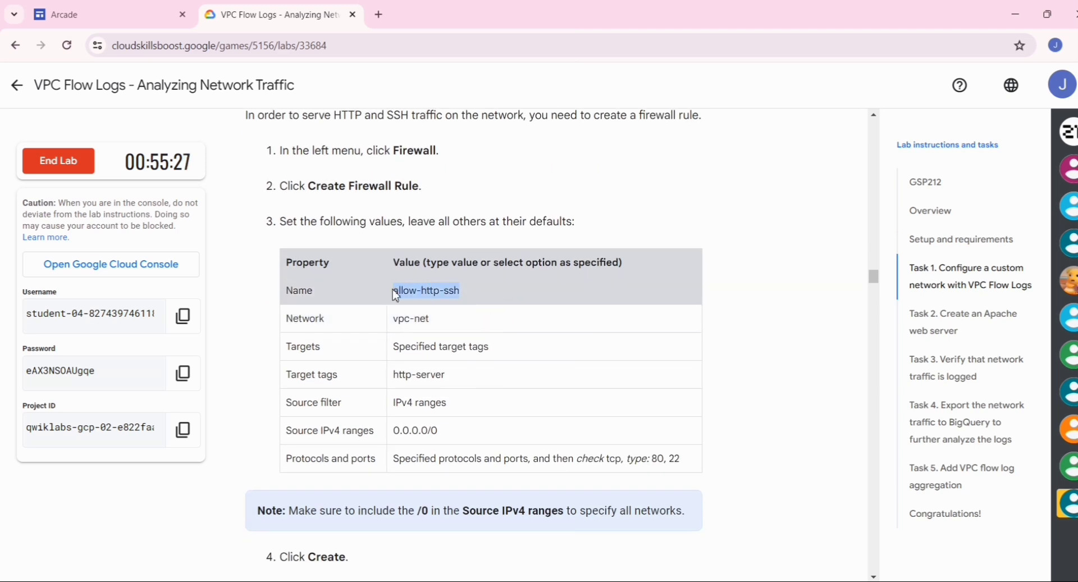
{"action": "key", "text": "alt+Tab"}
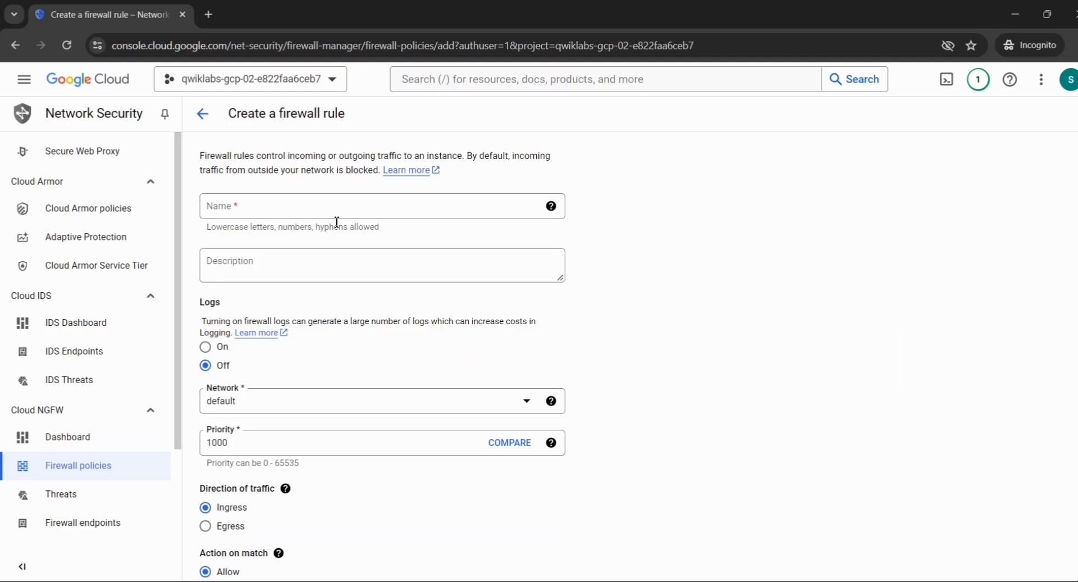
{"action": "left_click", "coordinate": [325, 206]}
{"action": "key", "text": "ctrl+v"}
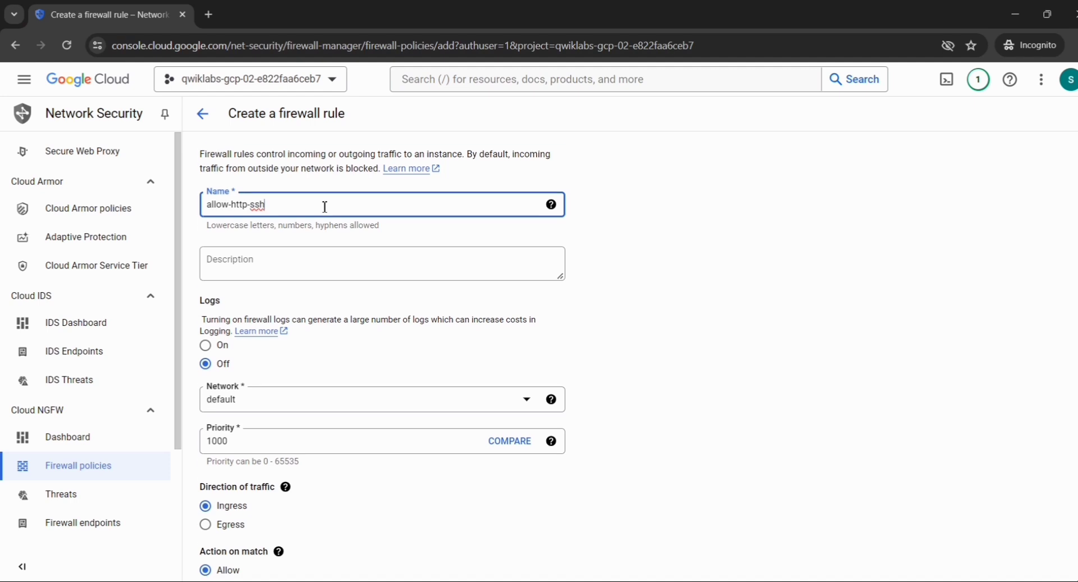
Set the firewall rule's network to vpc-net.
{"action": "scroll", "coordinate": [324, 207], "scroll_direction": "down", "scroll_amount": 2}
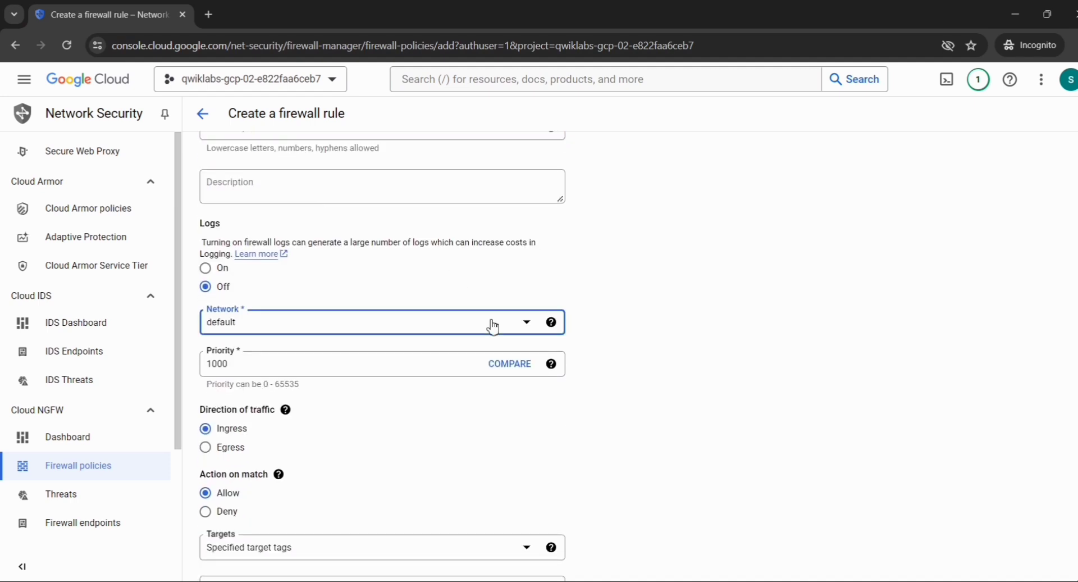
{"action": "left_click", "coordinate": [492, 323]}
{"action": "left_click", "coordinate": [378, 392]}
{"action": "scroll", "coordinate": [378, 392], "scroll_direction": "down", "scroll_amount": 2}
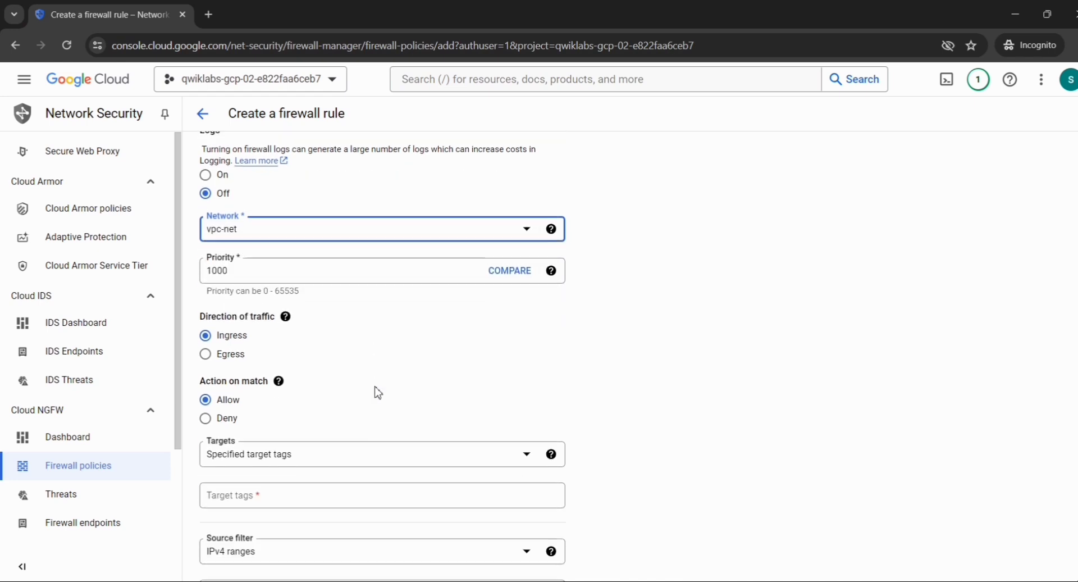
{"action": "scroll", "coordinate": [378, 393], "scroll_direction": "down", "scroll_amount": 2}
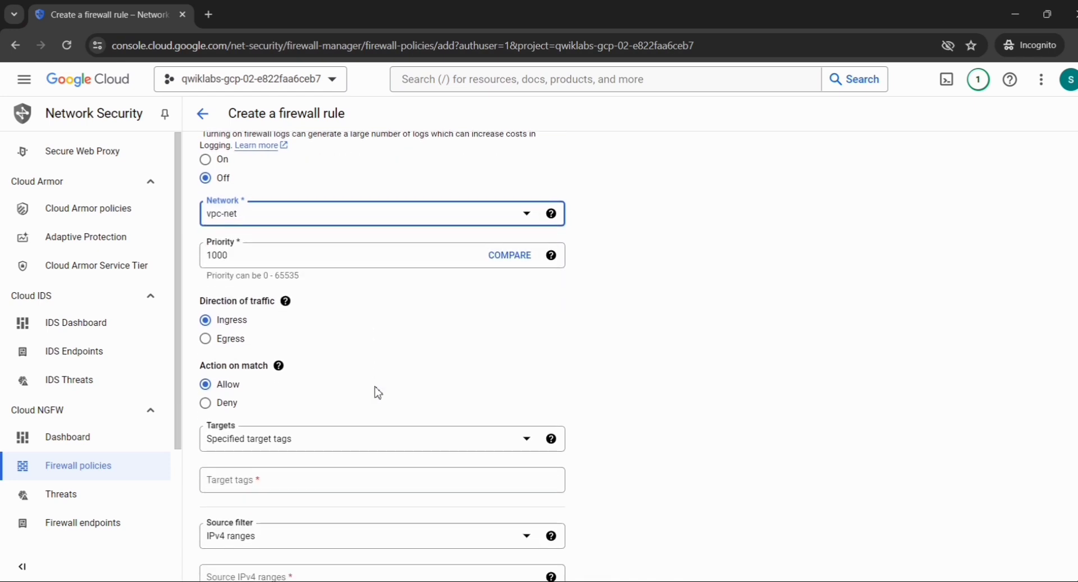
{"action": "scroll", "coordinate": [377, 393], "scroll_direction": "down", "scroll_amount": 2}
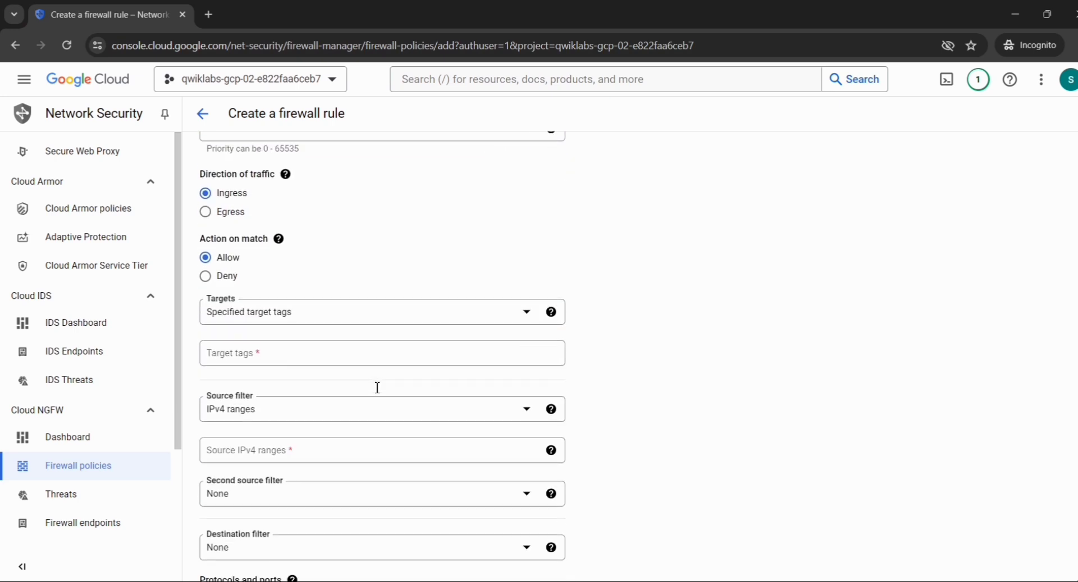
Copy the target tag http-server from the lab into the clipboard for the Target tags field.
{"action": "key", "text": "alt+Tab"}
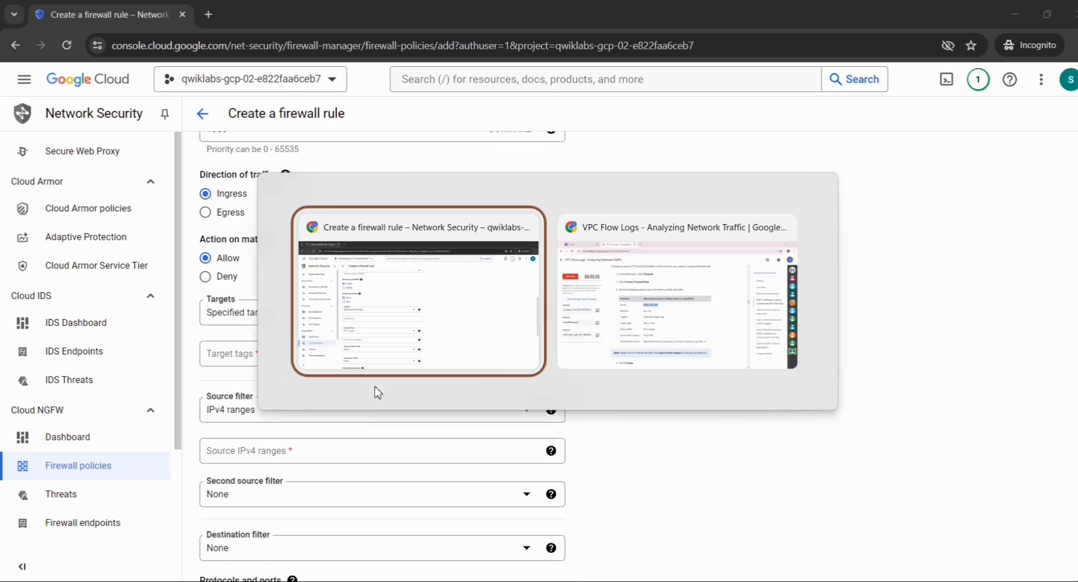
{"action": "key", "text": "alt+Tab"}
{"action": "scroll", "coordinate": [375, 391], "scroll_direction": "down", "scroll_amount": 2}
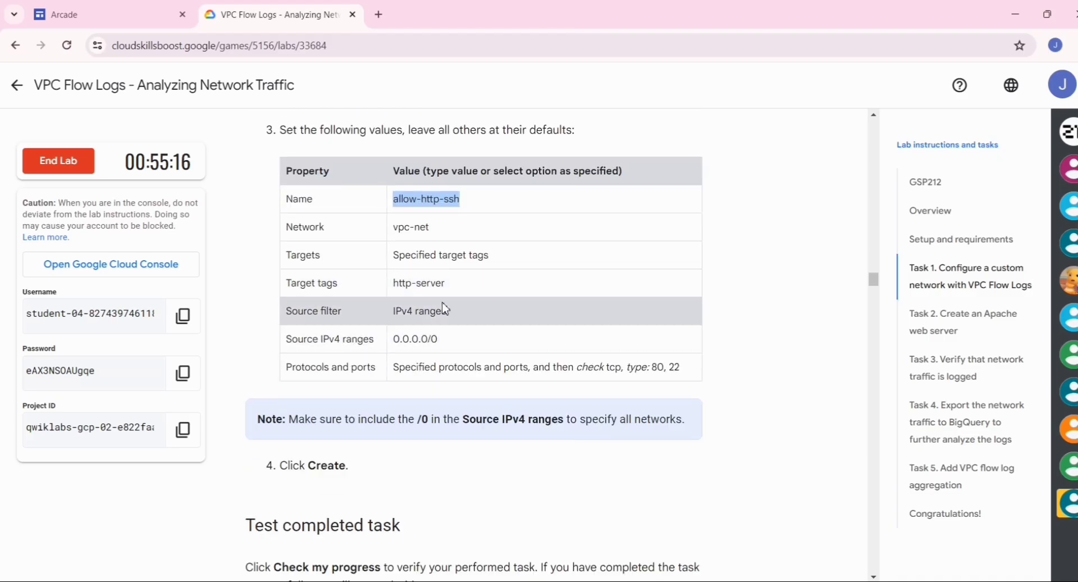
{"action": "left_click_drag", "start_coordinate": [447, 284], "coordinate": [393, 286]}
{"action": "key", "text": "ctrl+c"}
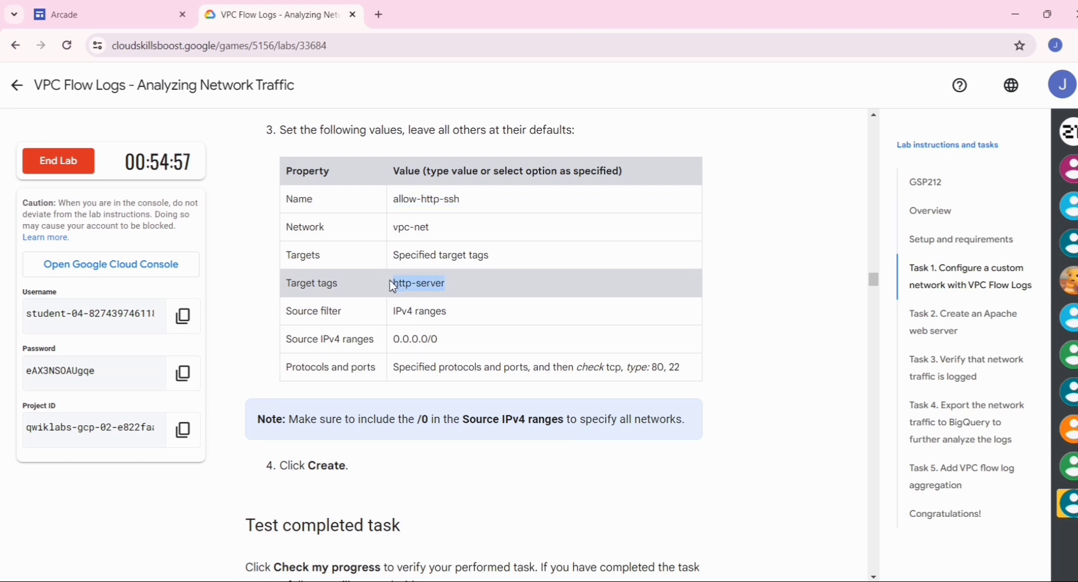
{"action": "key", "text": "alt+Tab"}
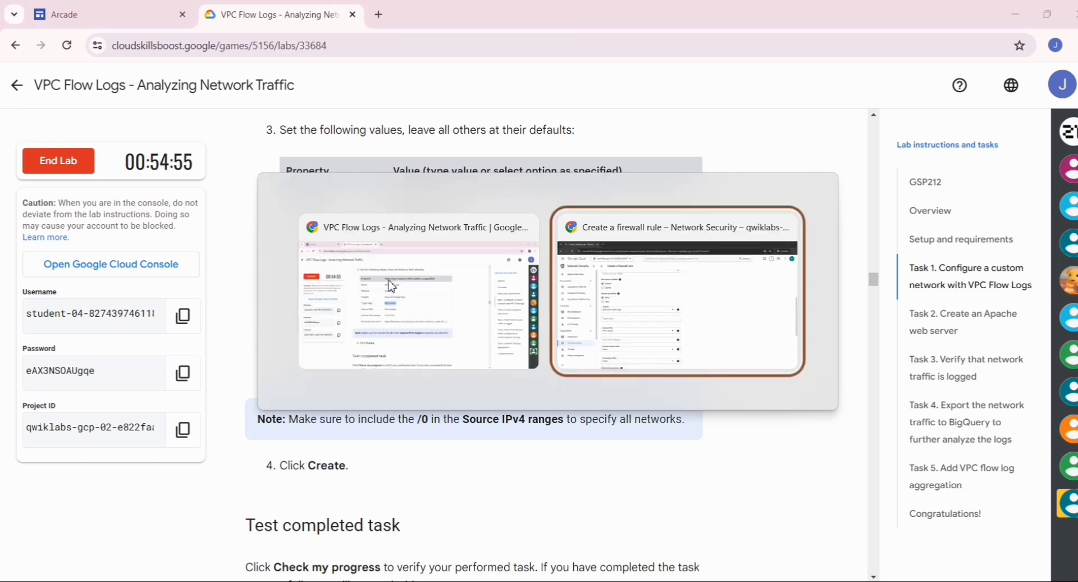
{"action": "left_click", "coordinate": [296, 347]}
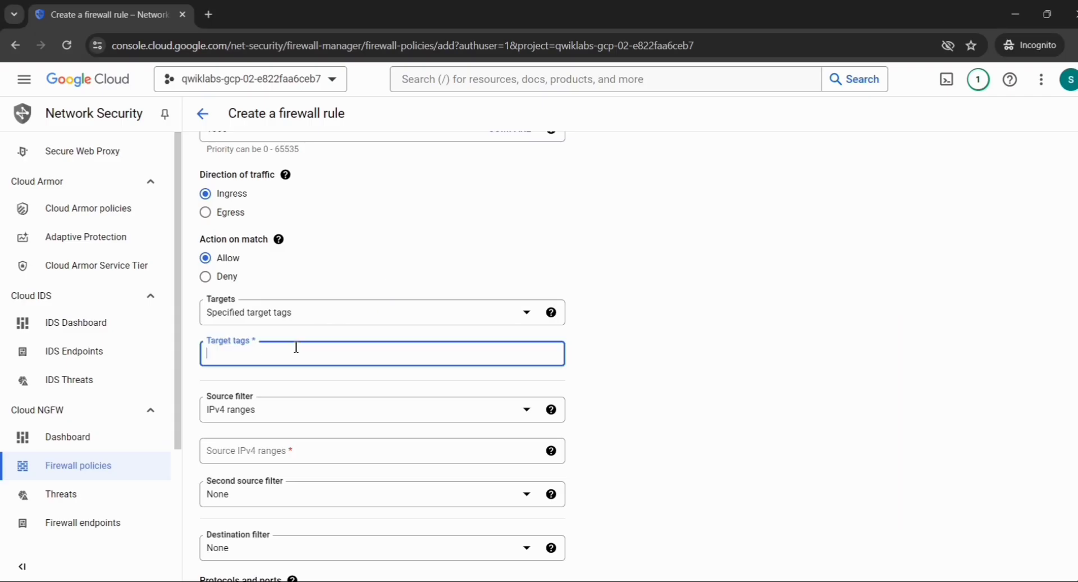
Enter target tag http-server and source IPv4 range 0.0.0.0/0 copied from the lab.
{"action": "key", "text": "ctrl+v"}
{"action": "scroll", "coordinate": [296, 347], "scroll_direction": "down", "scroll_amount": 2}
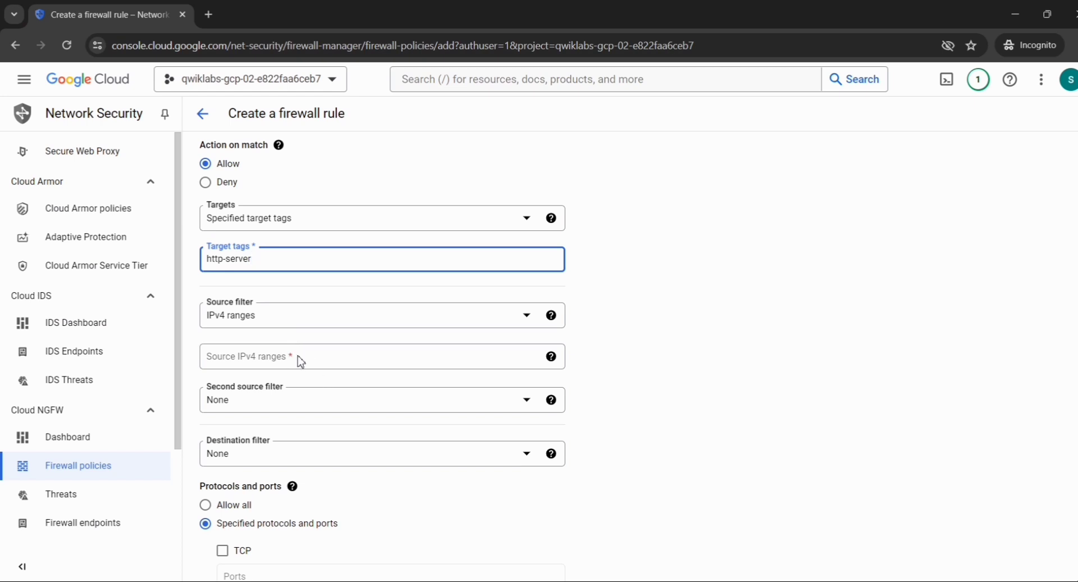
{"action": "key", "text": "alt+Tab"}
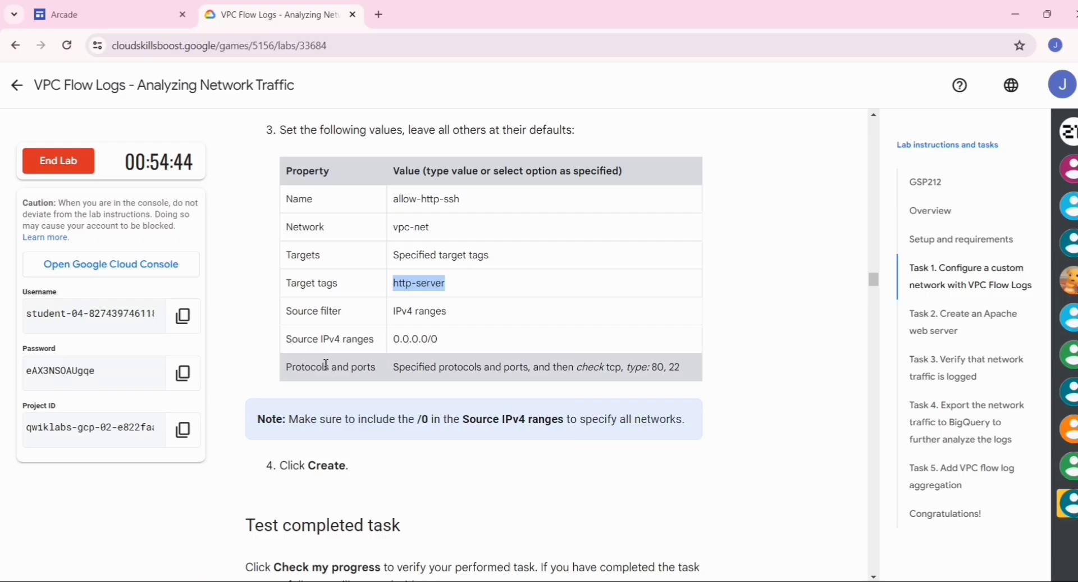
{"action": "left_click_drag", "start_coordinate": [443, 340], "coordinate": [391, 343]}
{"action": "key", "text": "ctrl+c"}
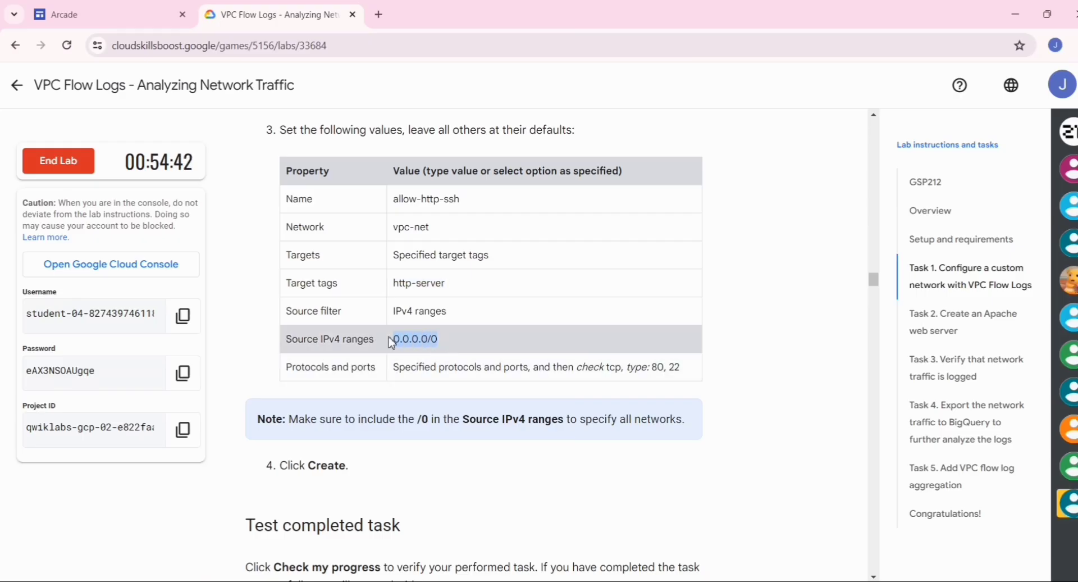
{"action": "key", "text": "alt+Tab"}
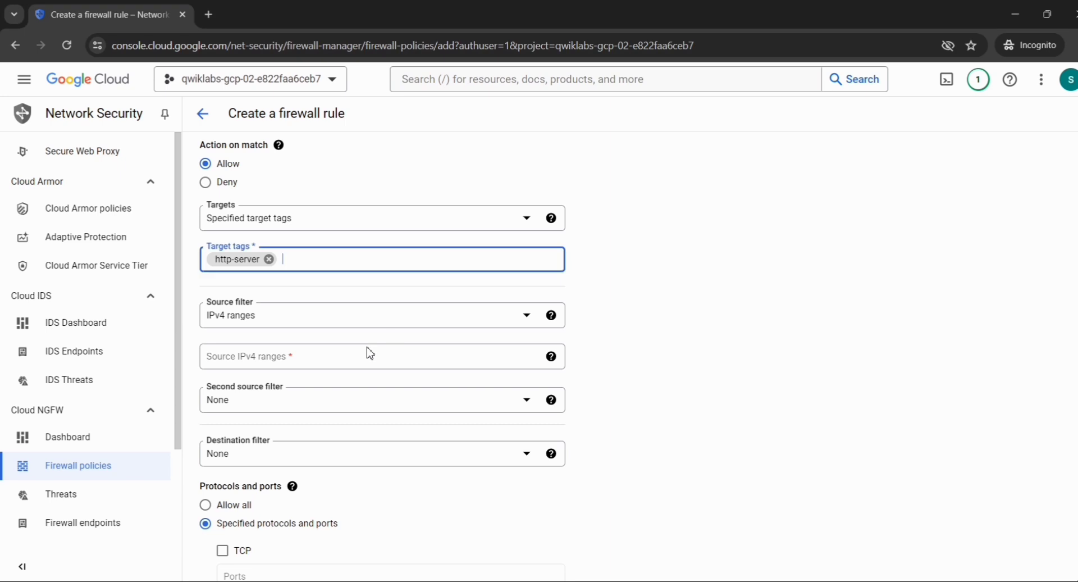
{"action": "left_click", "coordinate": [318, 365]}
{"action": "key", "text": "ctrl+v"}
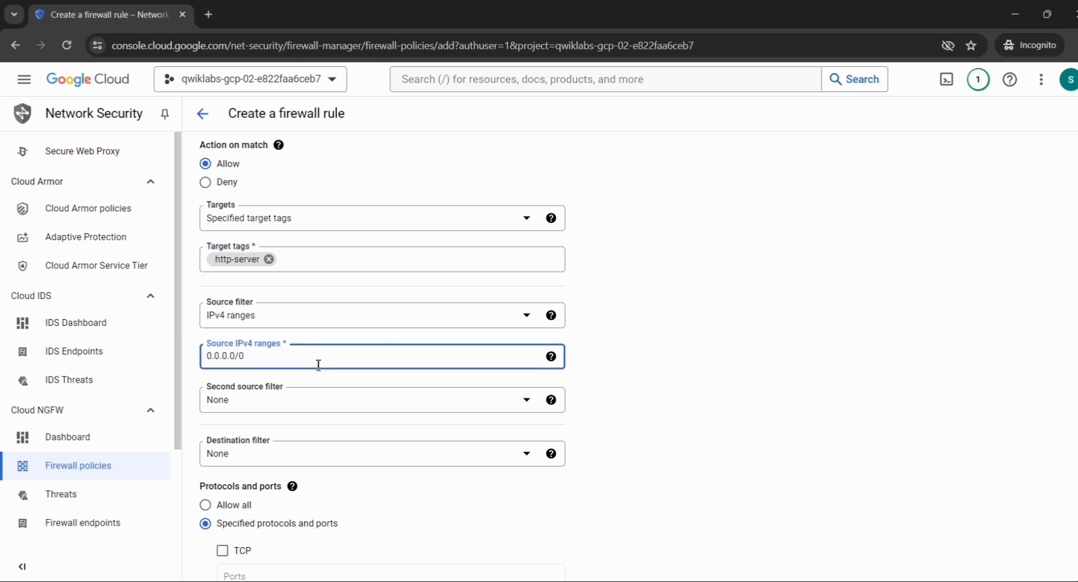
{"action": "scroll", "coordinate": [318, 364], "scroll_direction": "down", "scroll_amount": 4}
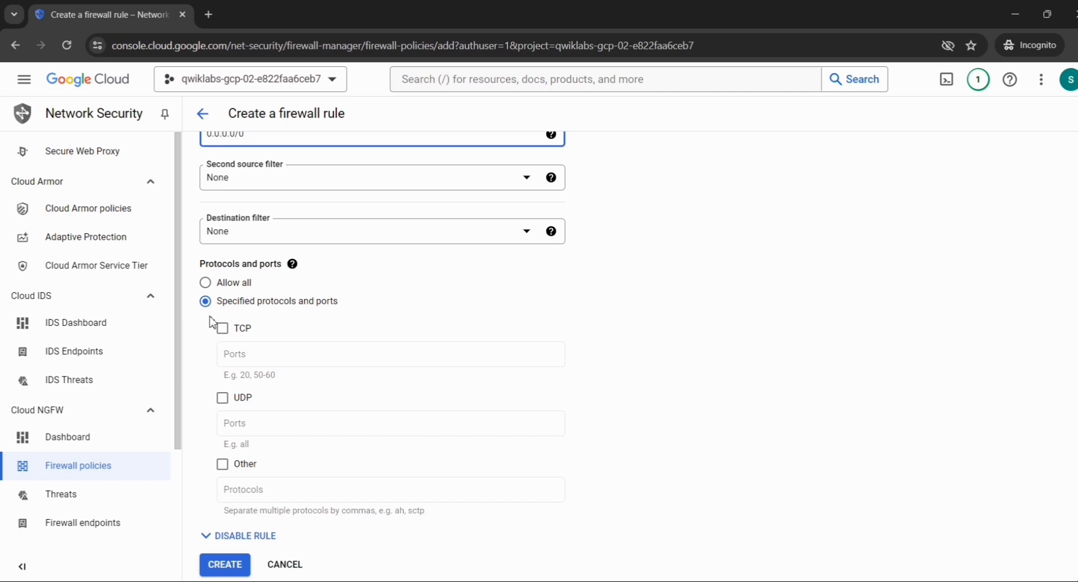
Allow TCP ports 80,22 and create the allow-http-ssh rule.
{"action": "left_click", "coordinate": [227, 338]}
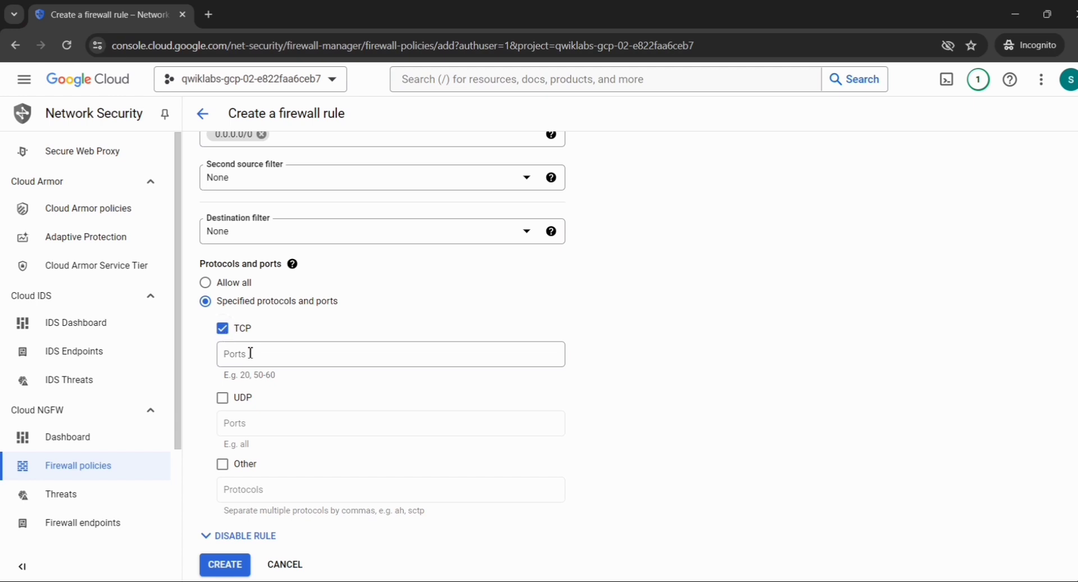
{"action": "left_click", "coordinate": [250, 354]}
{"action": "type", "text": "8"}
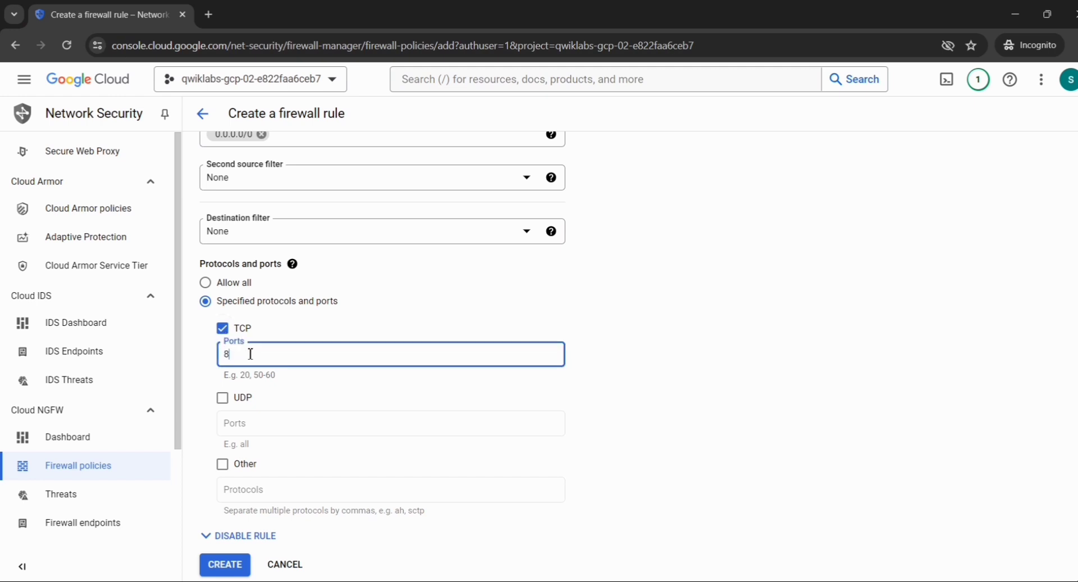
{"action": "type", "text": "0,22"}
{"action": "left_click", "coordinate": [227, 566]}
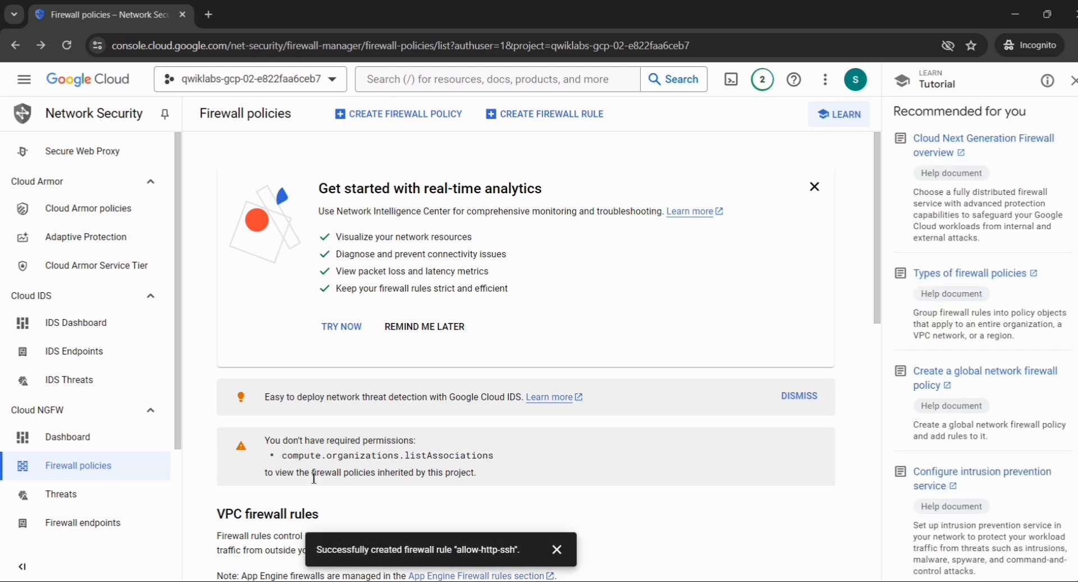
Verify allow-http-ssh is listed among the VPC firewall rules, then return to the lab instructions.
{"action": "scroll", "coordinate": [313, 478], "scroll_direction": "down", "scroll_amount": 10}
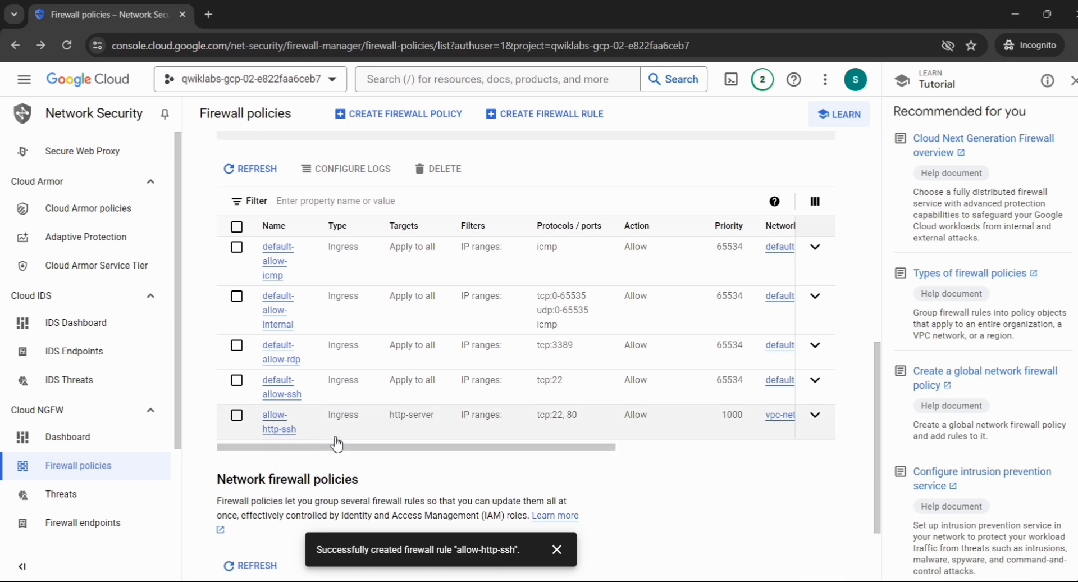
{"action": "key", "text": "alt+Tab"}
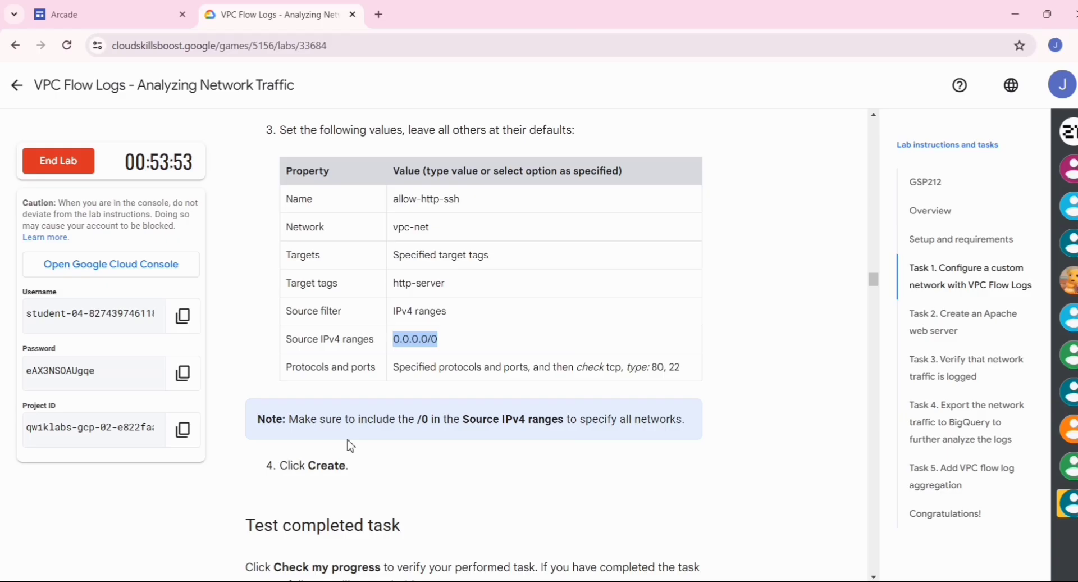
Run Check my progress for the firewall task, scroll to Task 2, and return to the console.
{"action": "scroll", "coordinate": [350, 445], "scroll_direction": "down", "scroll_amount": 5}
{"action": "left_click", "coordinate": [355, 366]}
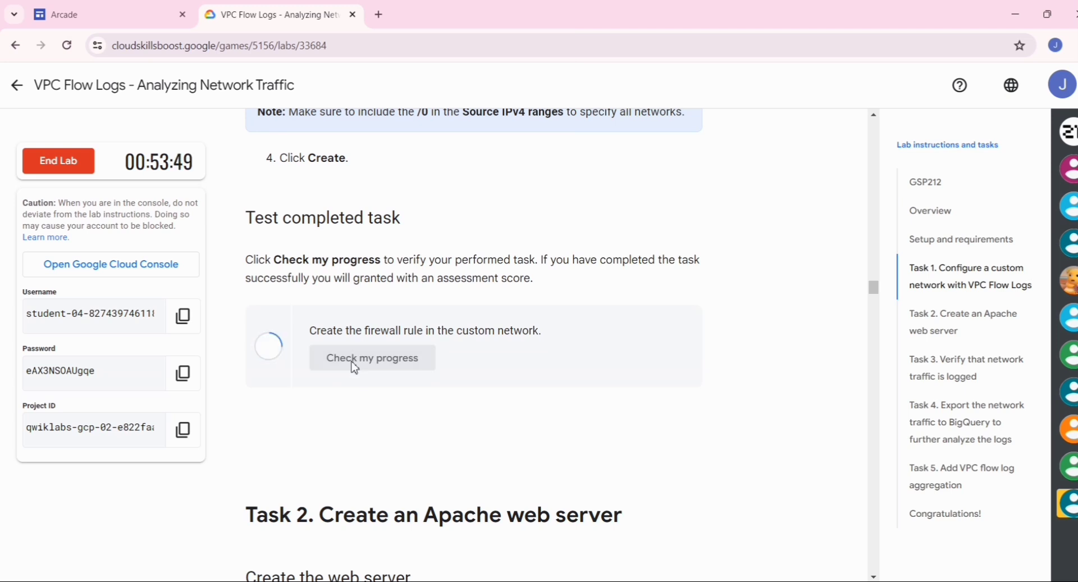
{"action": "scroll", "coordinate": [355, 367], "scroll_direction": "down", "scroll_amount": 4}
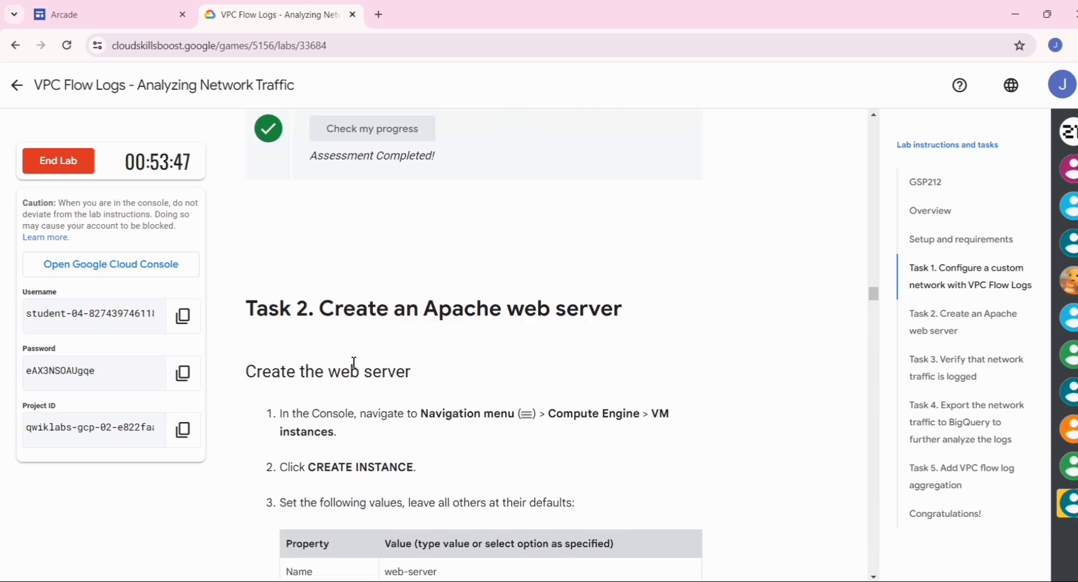
{"action": "scroll", "coordinate": [353, 366], "scroll_direction": "down", "scroll_amount": 1}
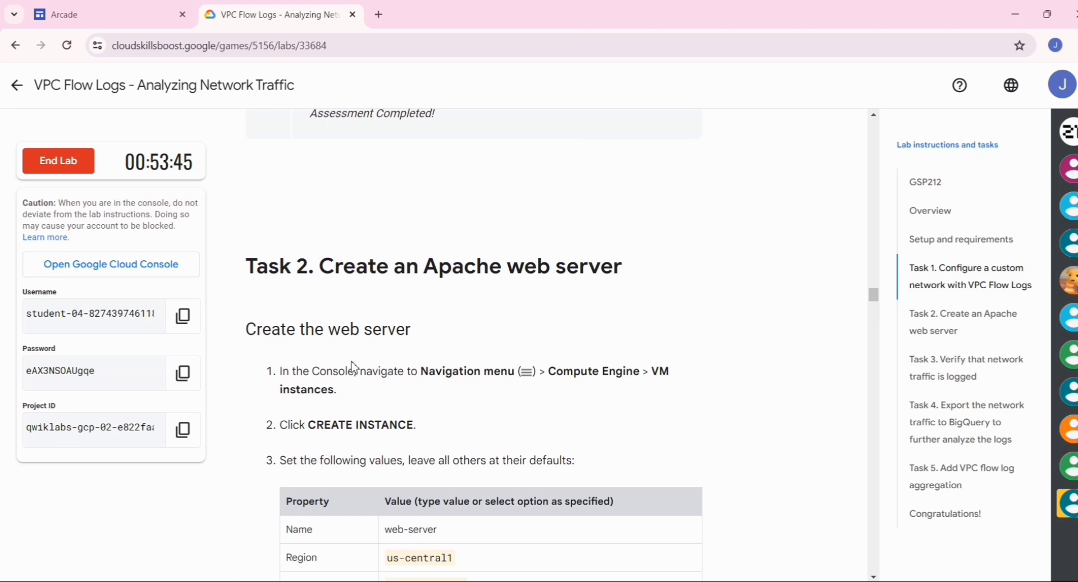
{"action": "key", "text": "alt+Tab"}
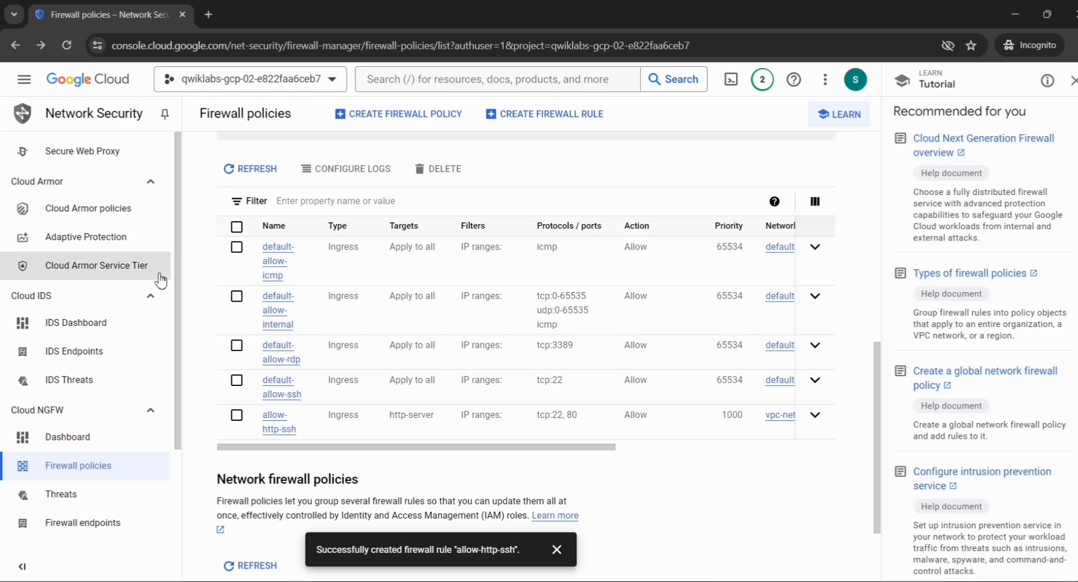
Go to Compute Engine > VM instances and start a new instance with CREATE INSTANCE.
{"action": "left_click", "coordinate": [25, 83]}
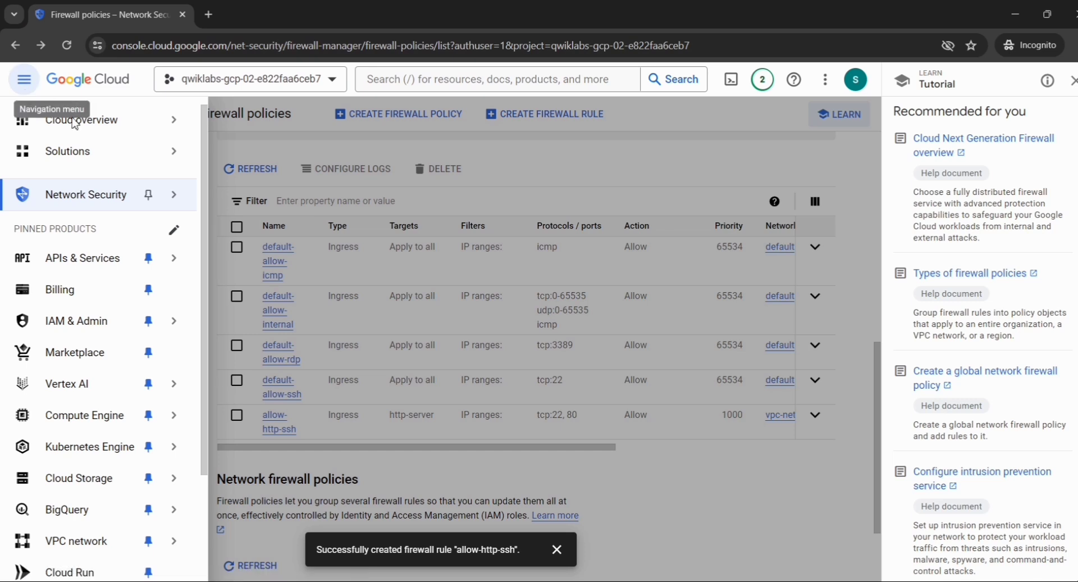
{"action": "mouse_move", "coordinate": [98, 421]}
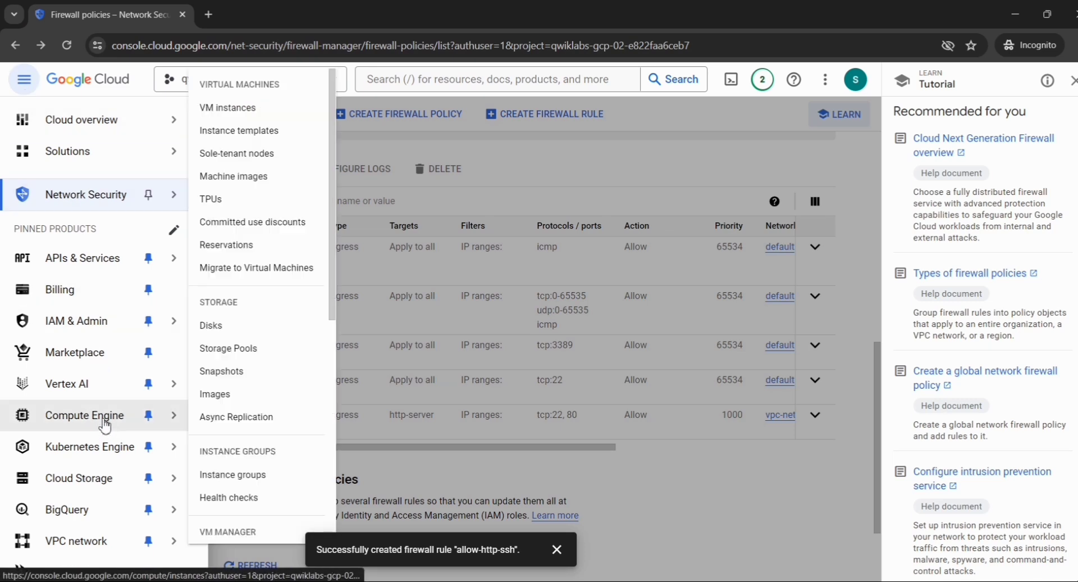
{"action": "left_click", "coordinate": [245, 118]}
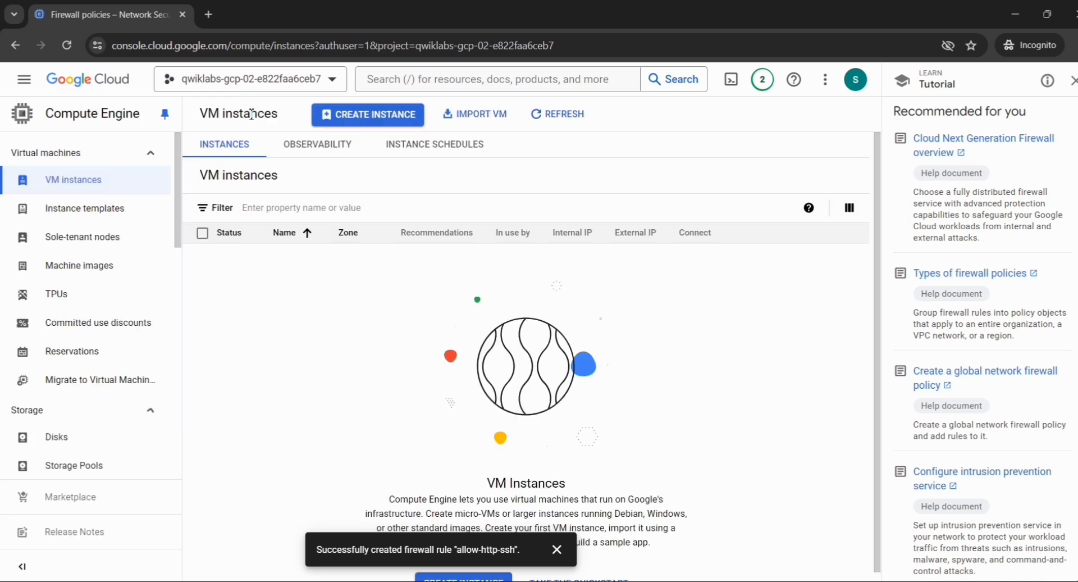
{"action": "left_click", "coordinate": [365, 116]}
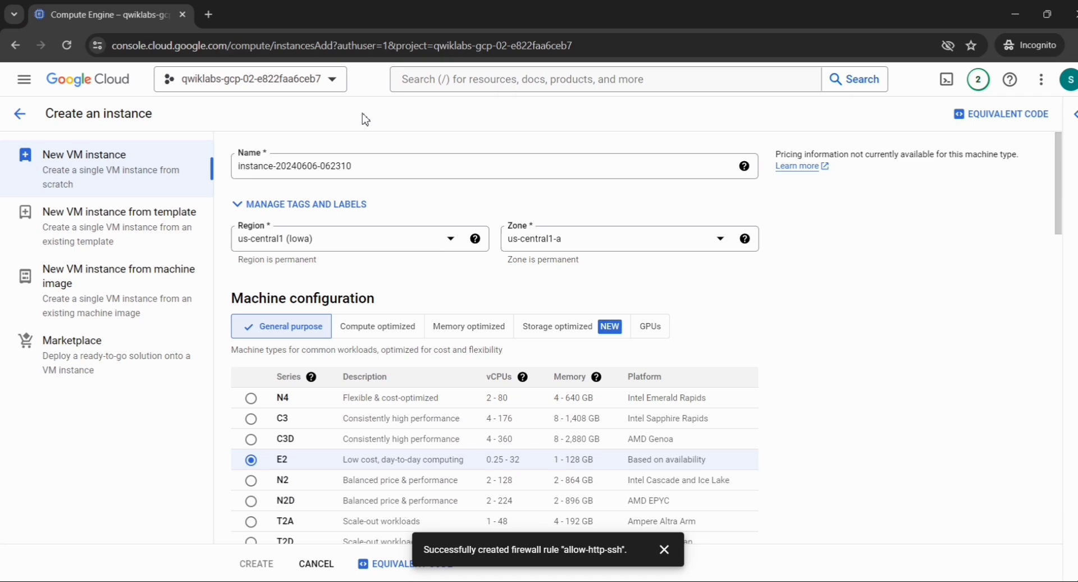
{"action": "key", "text": "alt+Tab"}
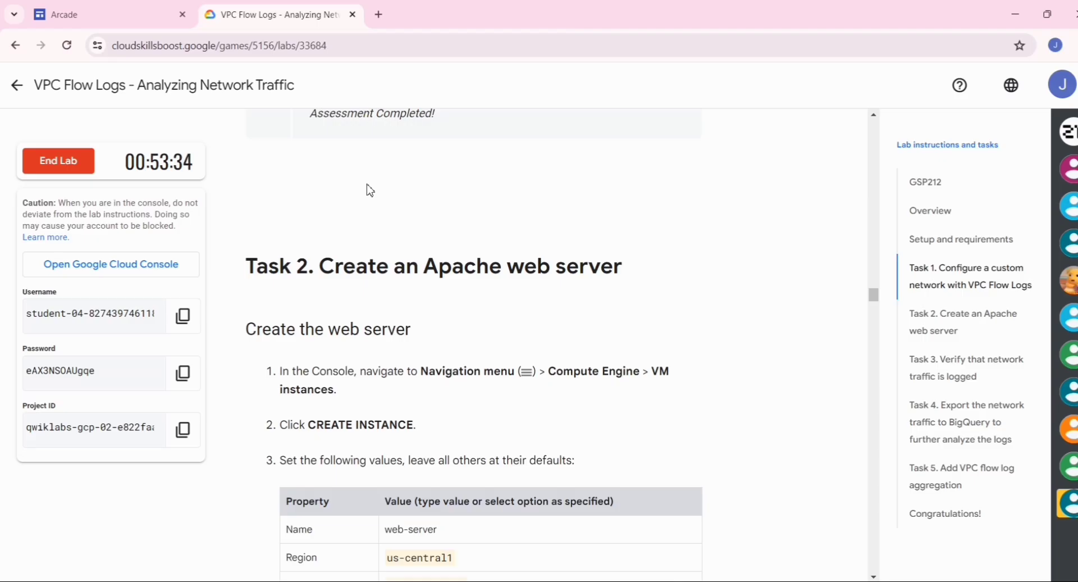
Copy web-server from the lab and select the default instance name for replacement.
{"action": "scroll", "coordinate": [367, 337], "scroll_direction": "down", "scroll_amount": 5}
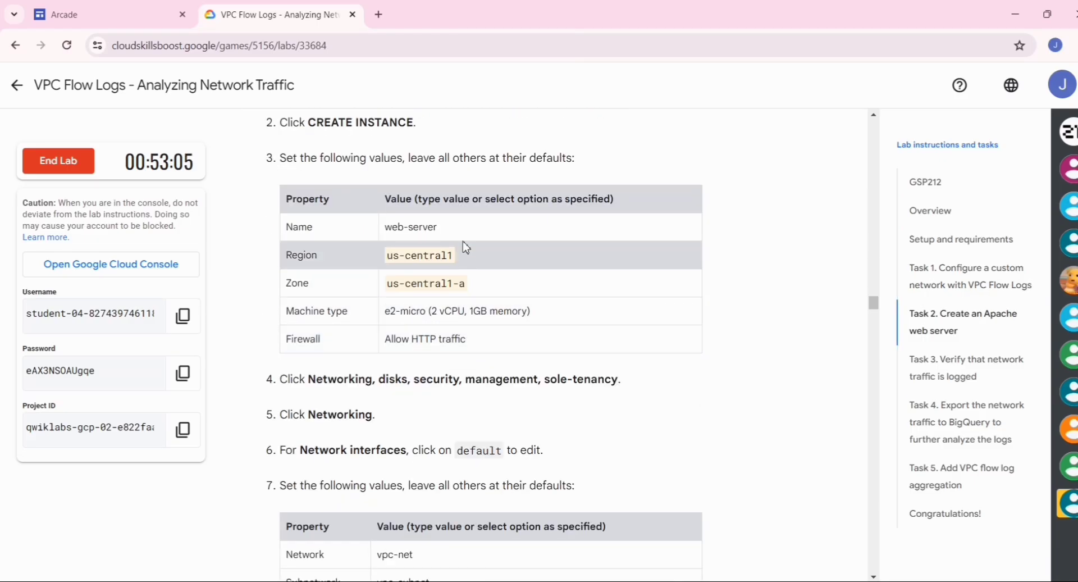
{"action": "left_click_drag", "start_coordinate": [437, 227], "coordinate": [390, 229]}
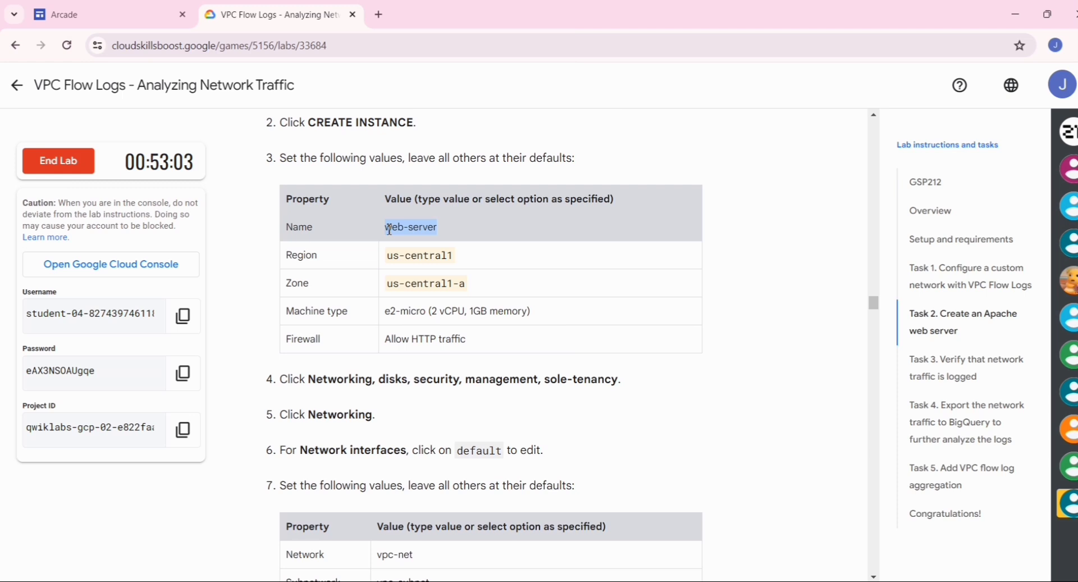
{"action": "key", "text": "alt+Tab"}
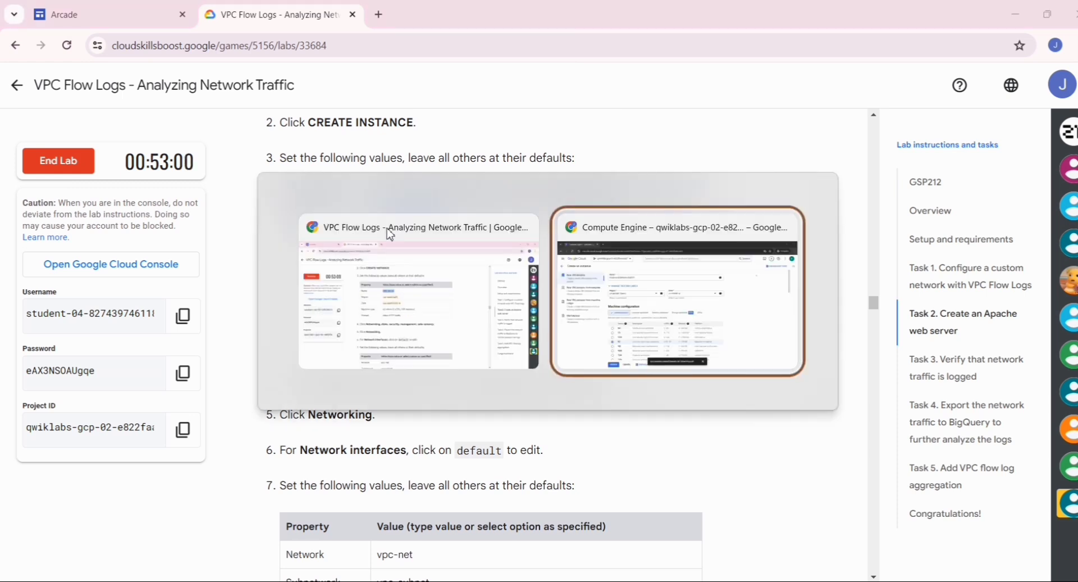
{"action": "left_click_drag", "start_coordinate": [360, 167], "coordinate": [233, 169]}
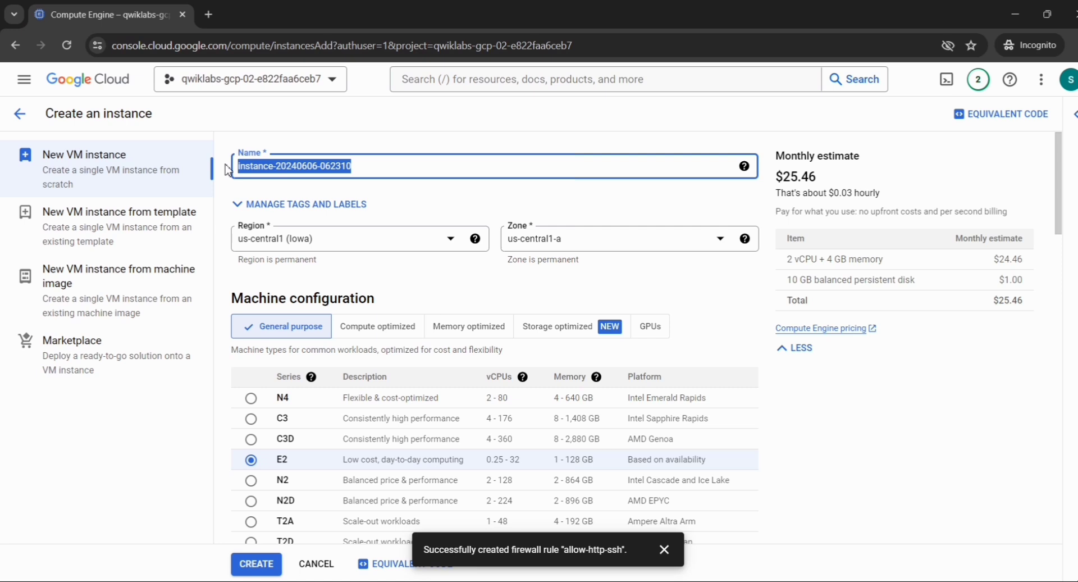
Name the instance web-server and confirm region us-central1, zone us-central1-a against the lab.
{"action": "type", "text": "web-server"}
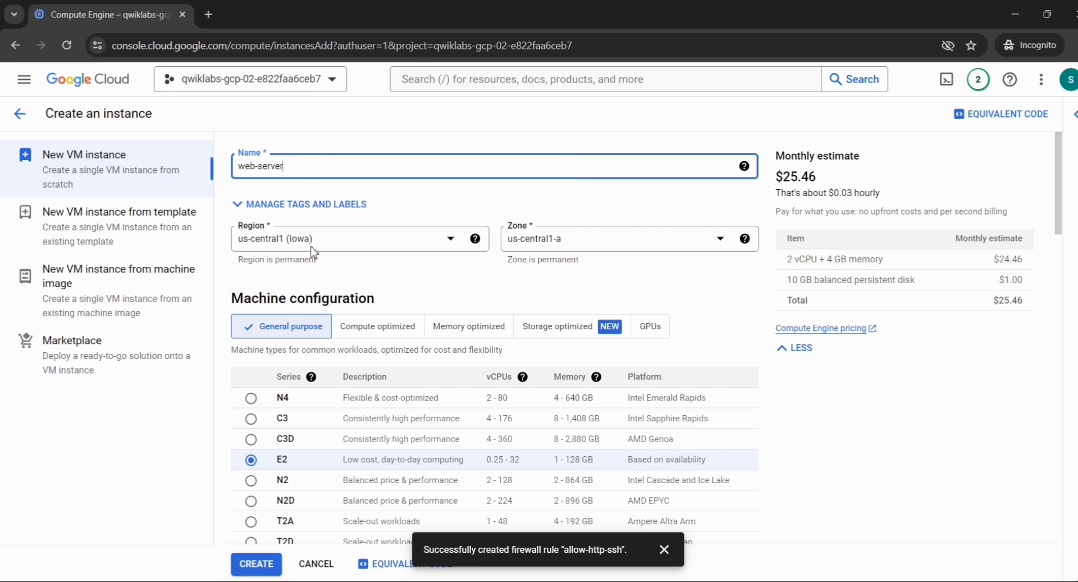
{"action": "key", "text": "alt+Tab"}
{"action": "scroll", "coordinate": [456, 373], "scroll_direction": "down", "scroll_amount": 1}
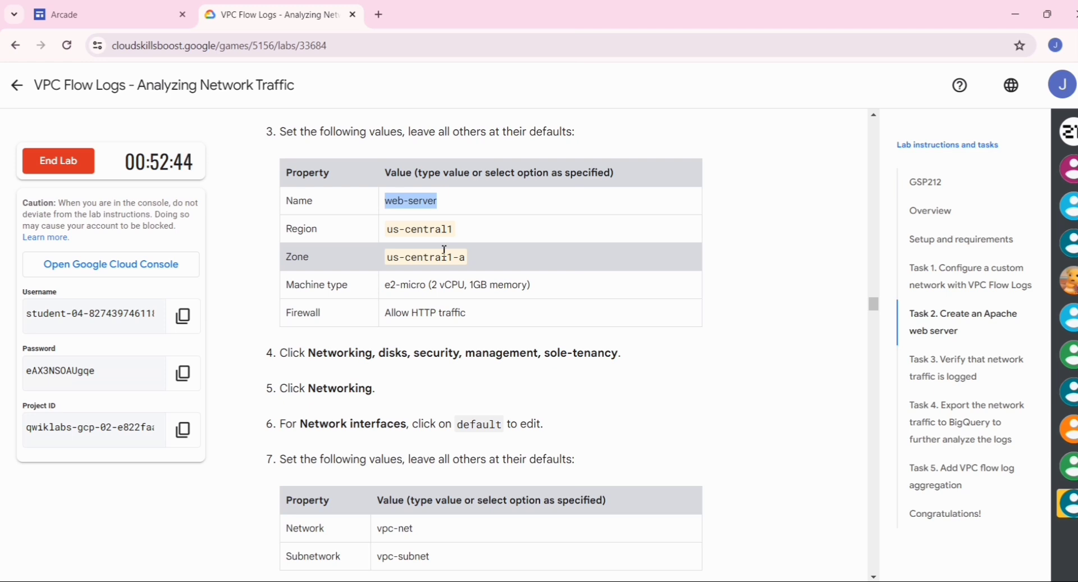
{"action": "key", "text": "alt+Tab"}
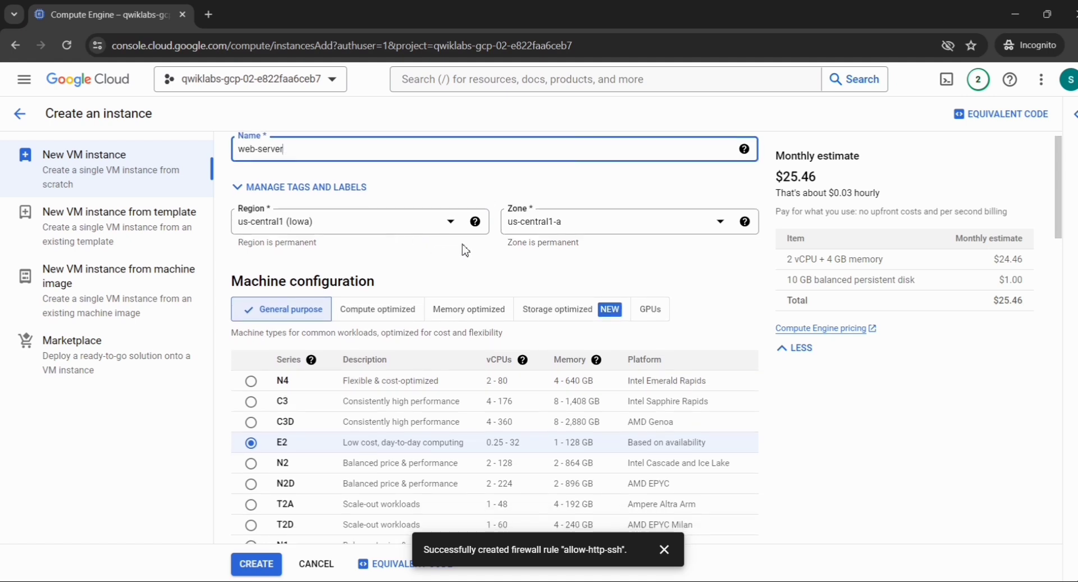
{"action": "scroll", "coordinate": [481, 275], "scroll_direction": "down", "scroll_amount": 1}
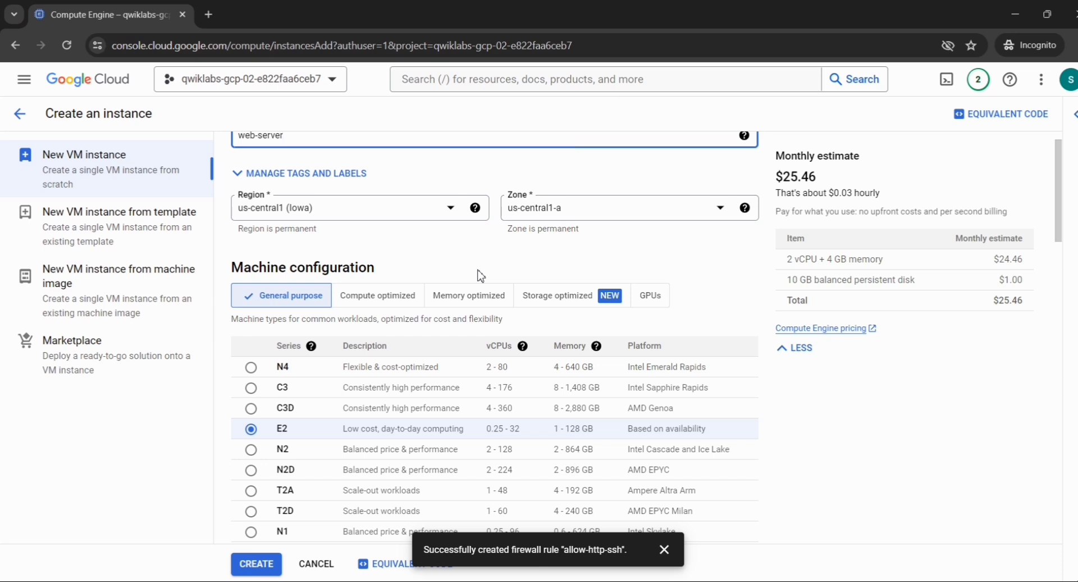
{"action": "scroll", "coordinate": [481, 275], "scroll_direction": "down", "scroll_amount": 1}
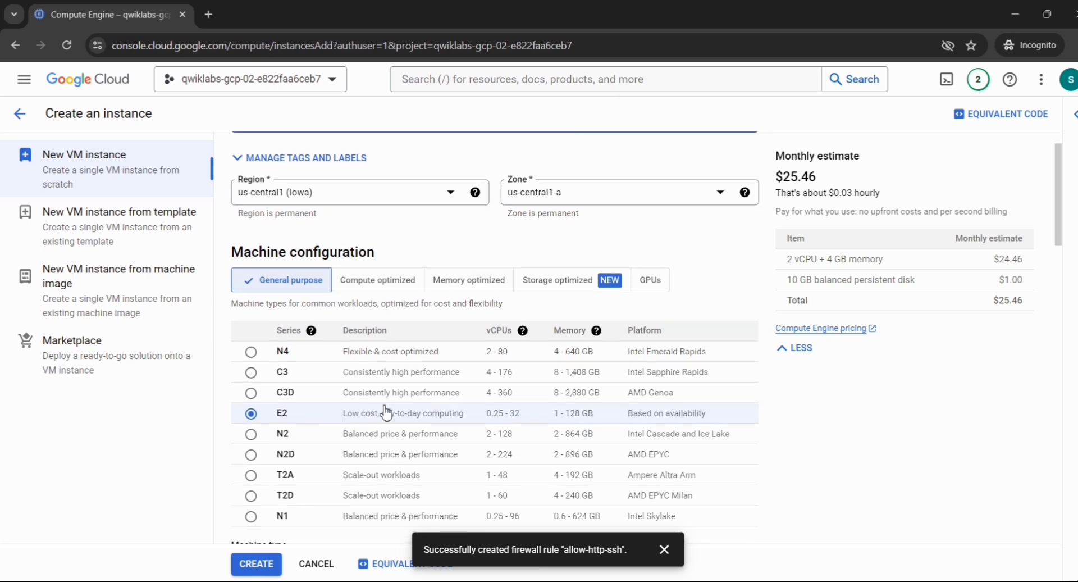
{"action": "scroll", "coordinate": [374, 294], "scroll_direction": "down", "scroll_amount": 5}
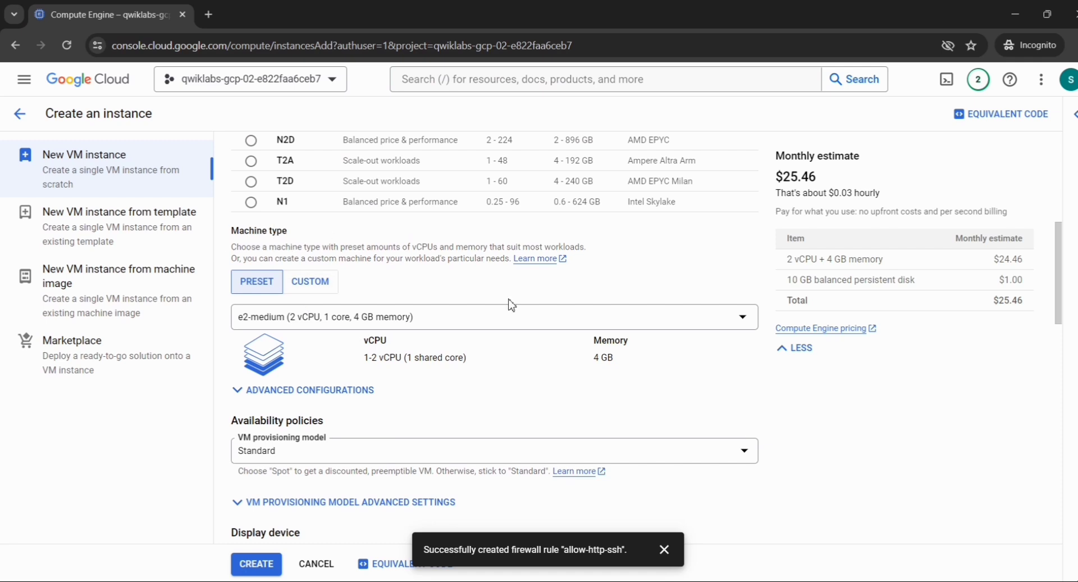
Choose the shared-core e2-micro machine type with 1 GB memory.
{"action": "left_click", "coordinate": [442, 325]}
{"action": "left_click", "coordinate": [560, 370]}
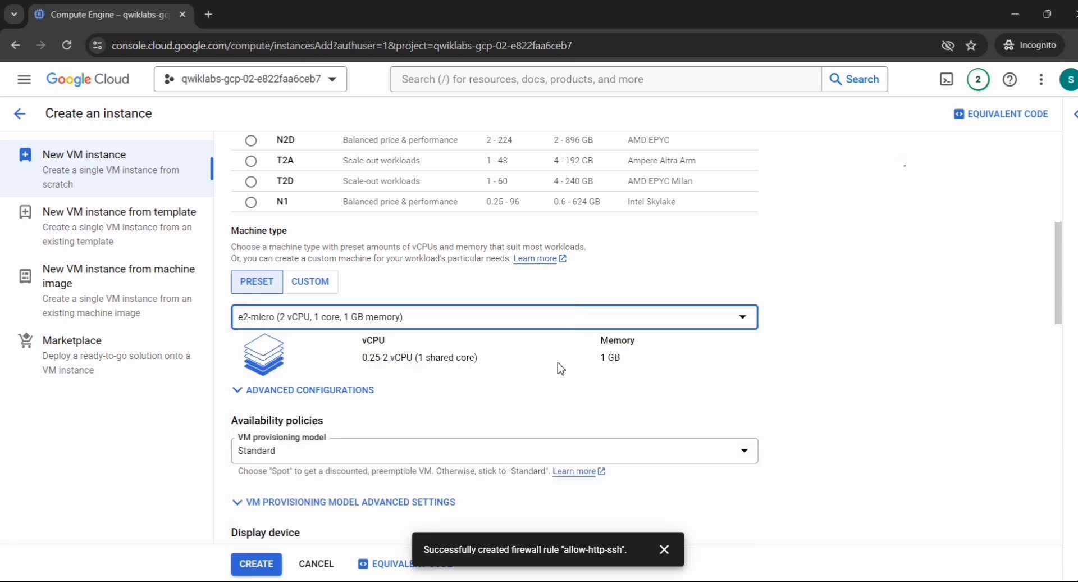
{"action": "scroll", "coordinate": [560, 369], "scroll_direction": "down", "scroll_amount": 1}
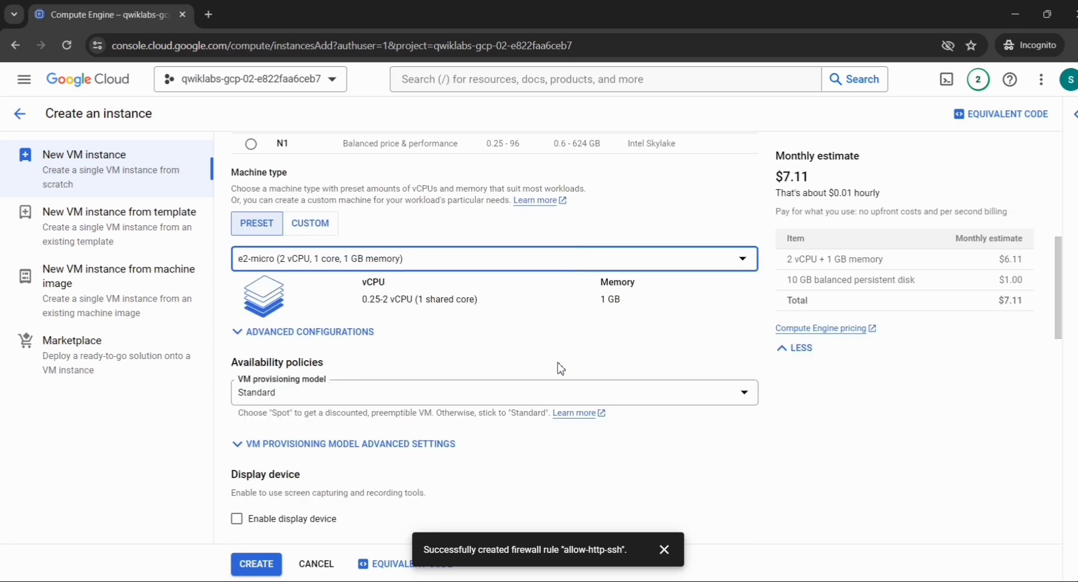
{"action": "scroll", "coordinate": [561, 369], "scroll_direction": "down", "scroll_amount": 7}
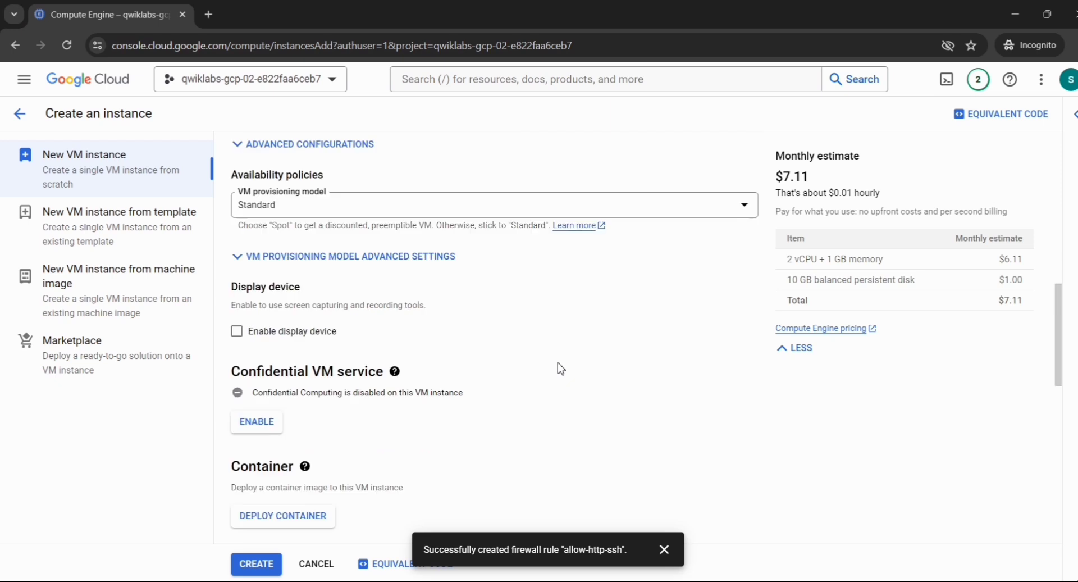
{"action": "scroll", "coordinate": [560, 369], "scroll_direction": "down", "scroll_amount": 7}
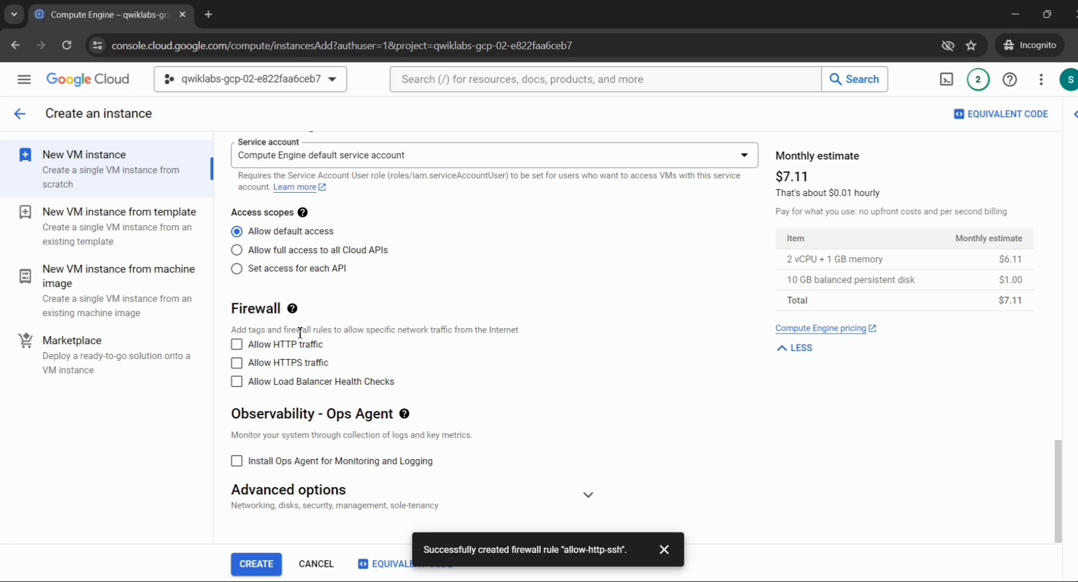
Enable Allow HTTP traffic, dismiss the firewall notice, and expand Advanced options.
{"action": "left_click", "coordinate": [236, 345]}
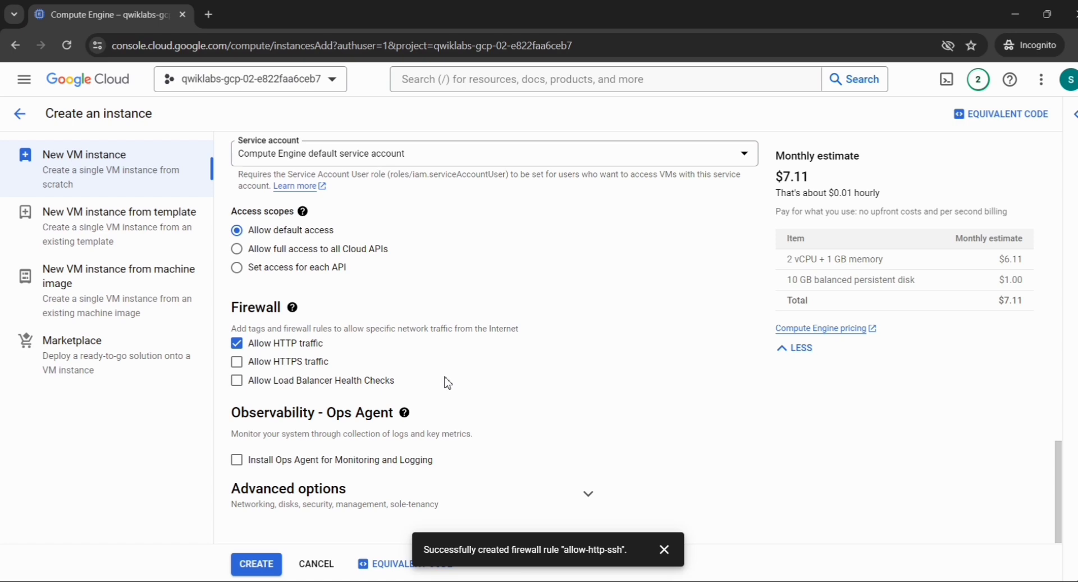
{"action": "left_click", "coordinate": [663, 550]}
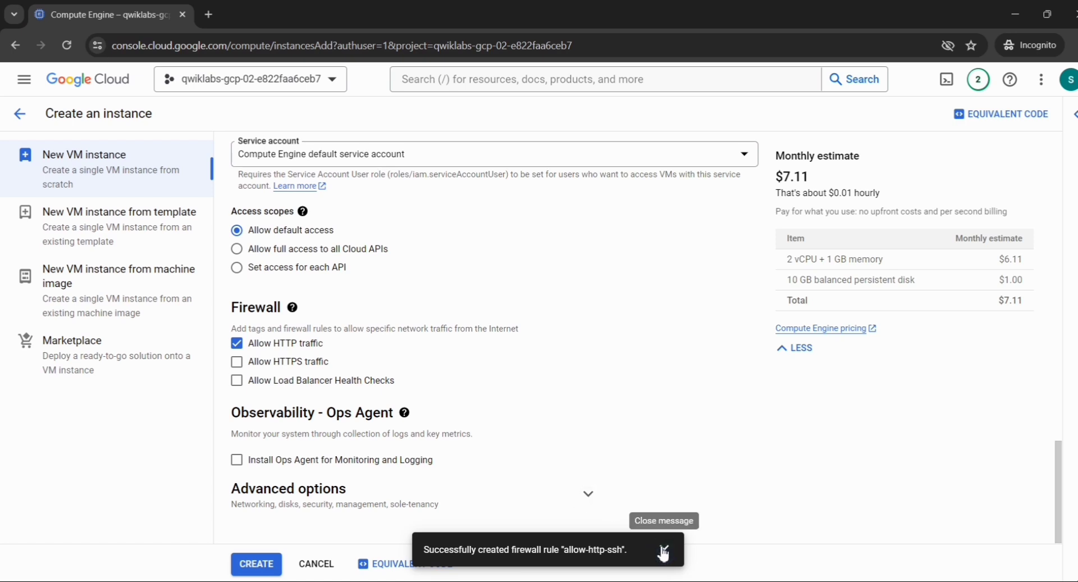
{"action": "left_click", "coordinate": [587, 496]}
{"action": "scroll", "coordinate": [593, 499], "scroll_direction": "down", "scroll_amount": 3}
{"action": "scroll", "coordinate": [594, 499], "scroll_direction": "down", "scroll_amount": 2}
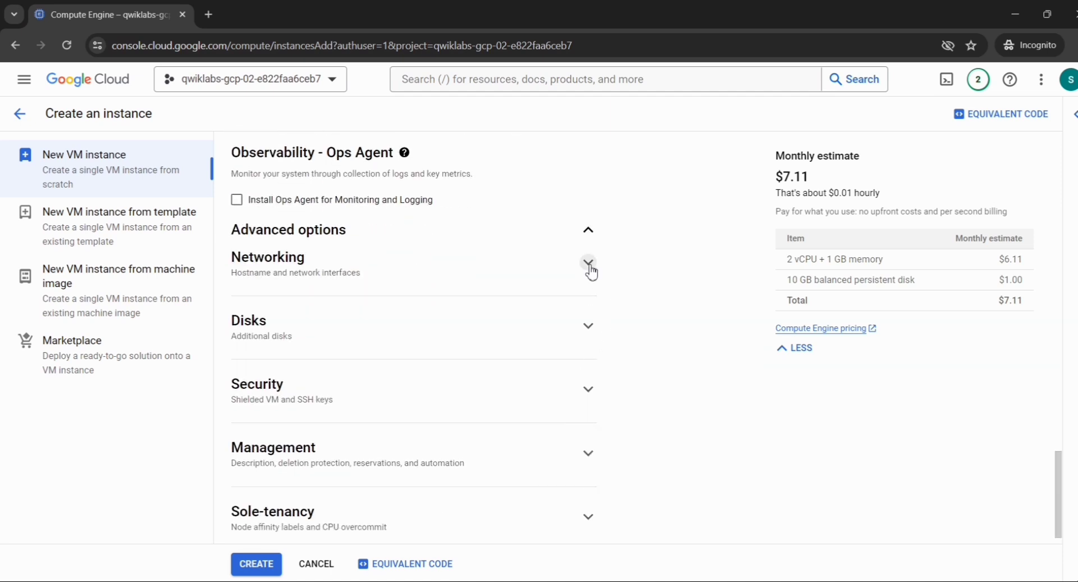
Expand the Networking, Disks and Security sections under Advanced options.
{"action": "left_click", "coordinate": [588, 262]}
{"action": "scroll", "coordinate": [590, 380], "scroll_direction": "down", "scroll_amount": 3}
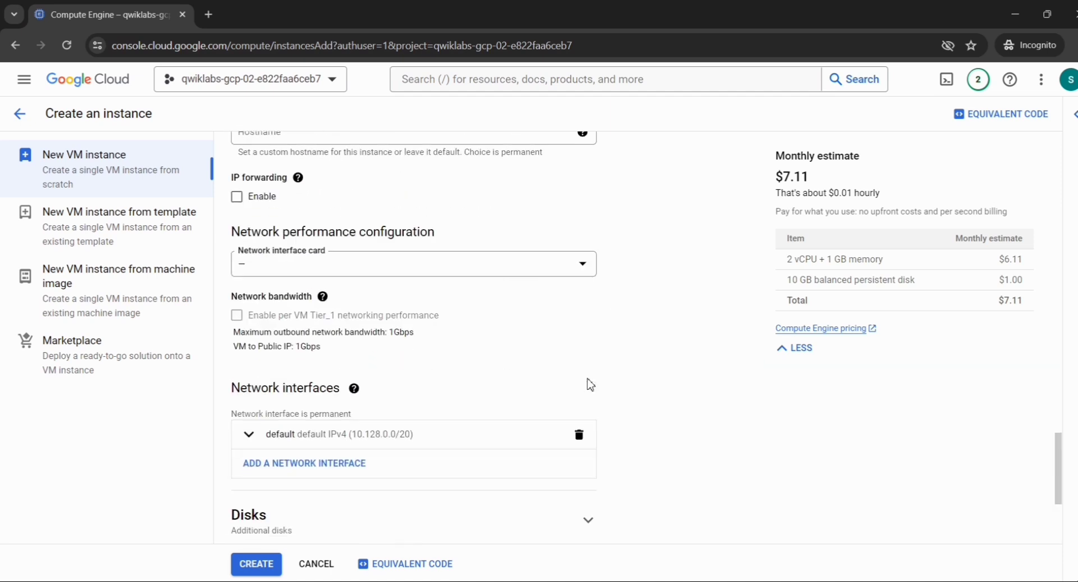
{"action": "scroll", "coordinate": [590, 384], "scroll_direction": "down", "scroll_amount": 3}
{"action": "left_click", "coordinate": [588, 373]}
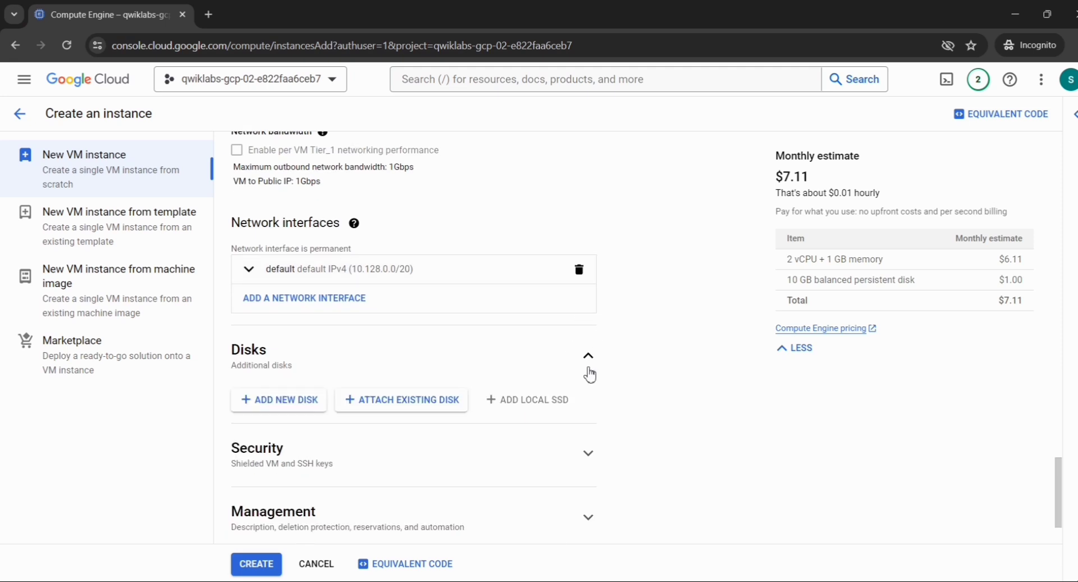
{"action": "scroll", "coordinate": [590, 375], "scroll_direction": "down", "scroll_amount": 2}
{"action": "left_click", "coordinate": [587, 368]}
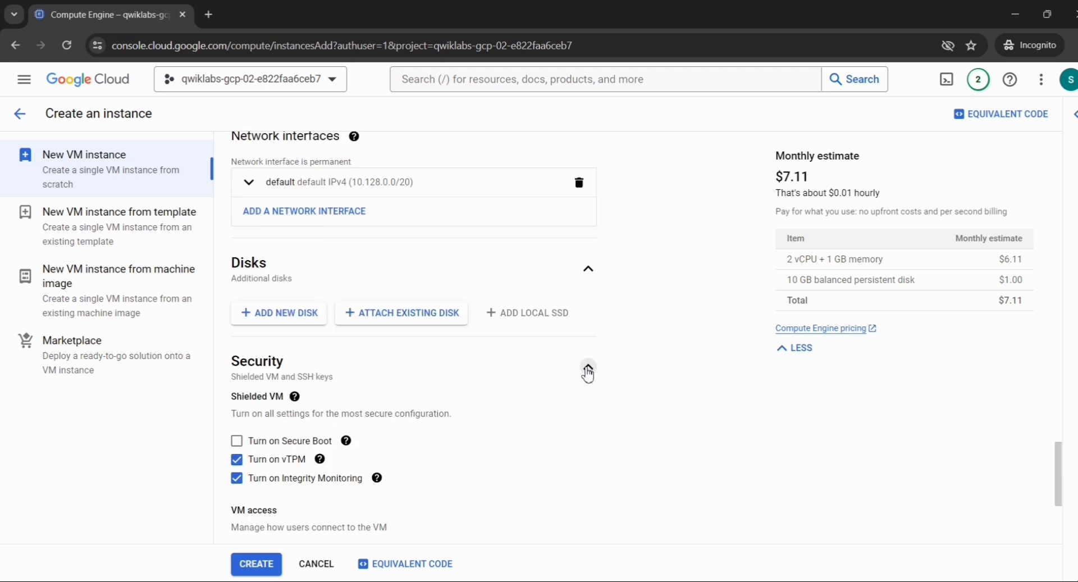
Expand Management and Sole-tenancy, then return to the default network interface (10.128.0.0/20).
{"action": "scroll", "coordinate": [583, 415], "scroll_direction": "down", "scroll_amount": 4}
{"action": "left_click", "coordinate": [584, 426]}
{"action": "scroll", "coordinate": [587, 428], "scroll_direction": "down", "scroll_amount": 5}
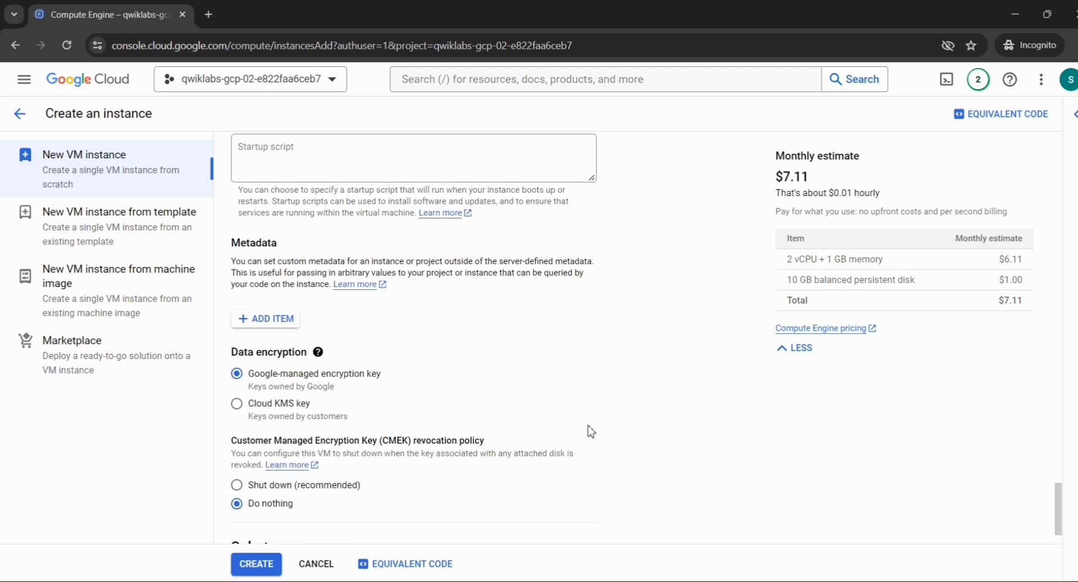
{"action": "scroll", "coordinate": [591, 431], "scroll_direction": "down", "scroll_amount": 1}
{"action": "left_click", "coordinate": [586, 495]}
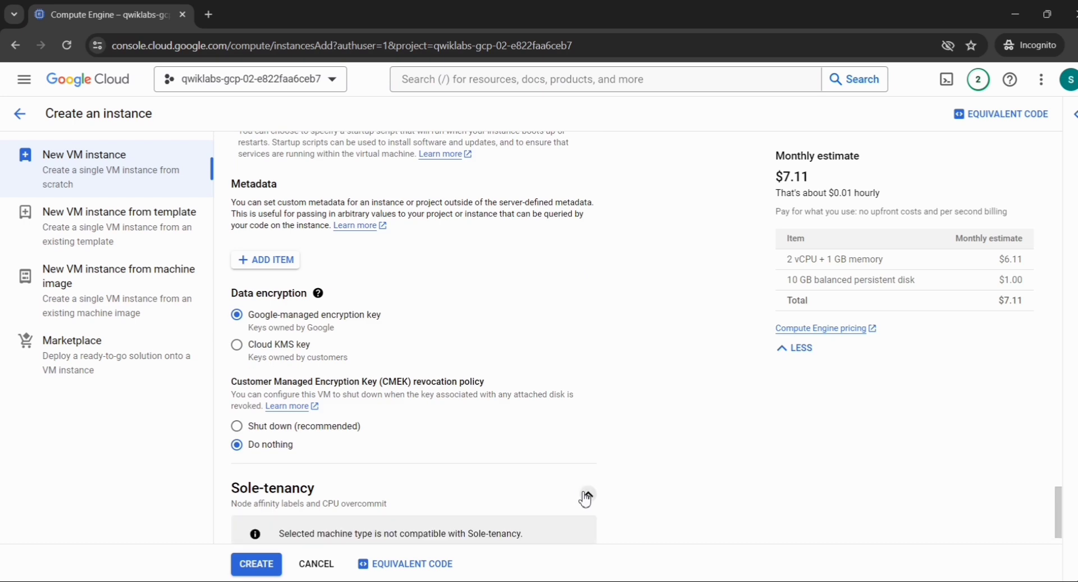
{"action": "scroll", "coordinate": [584, 497], "scroll_direction": "down", "scroll_amount": 1}
{"action": "scroll", "coordinate": [699, 333], "scroll_direction": "up", "scroll_amount": 12}
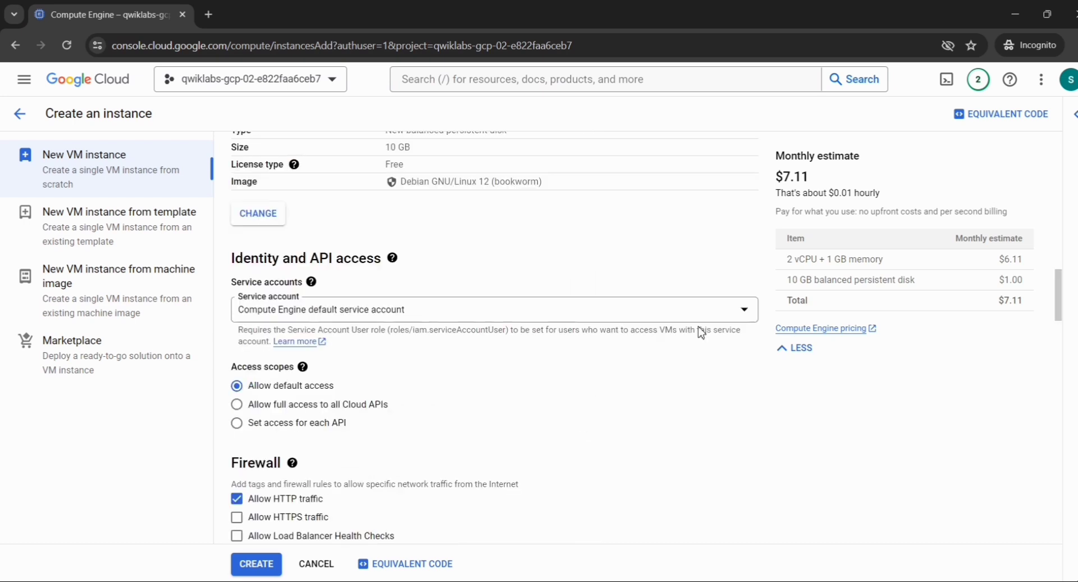
{"action": "scroll", "coordinate": [701, 332], "scroll_direction": "up", "scroll_amount": 5}
{"action": "scroll", "coordinate": [701, 332], "scroll_direction": "down", "scroll_amount": 8}
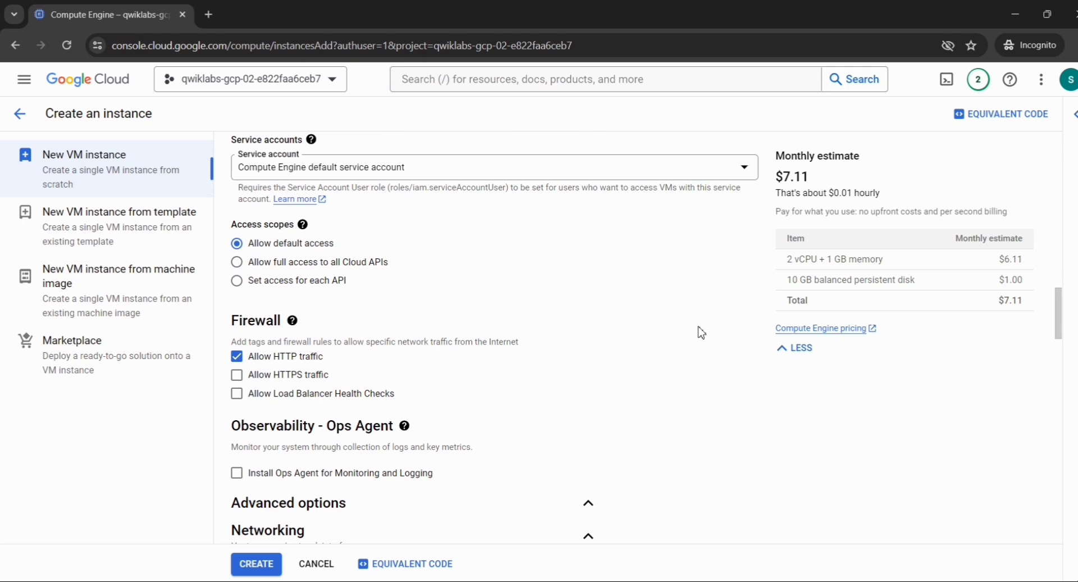
{"action": "scroll", "coordinate": [701, 333], "scroll_direction": "down", "scroll_amount": 4}
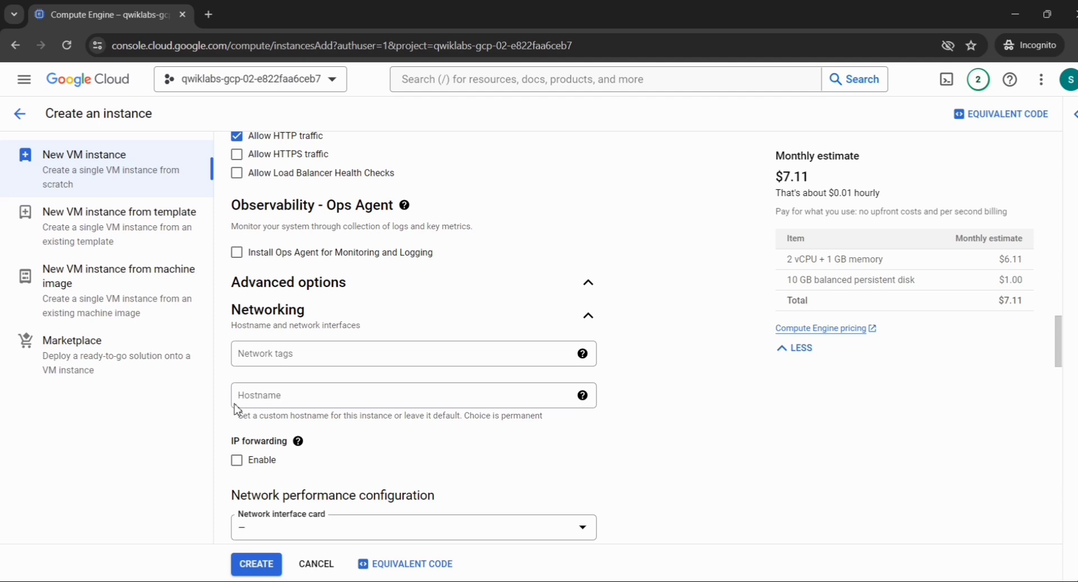
{"action": "scroll", "coordinate": [236, 406], "scroll_direction": "down", "scroll_amount": 3}
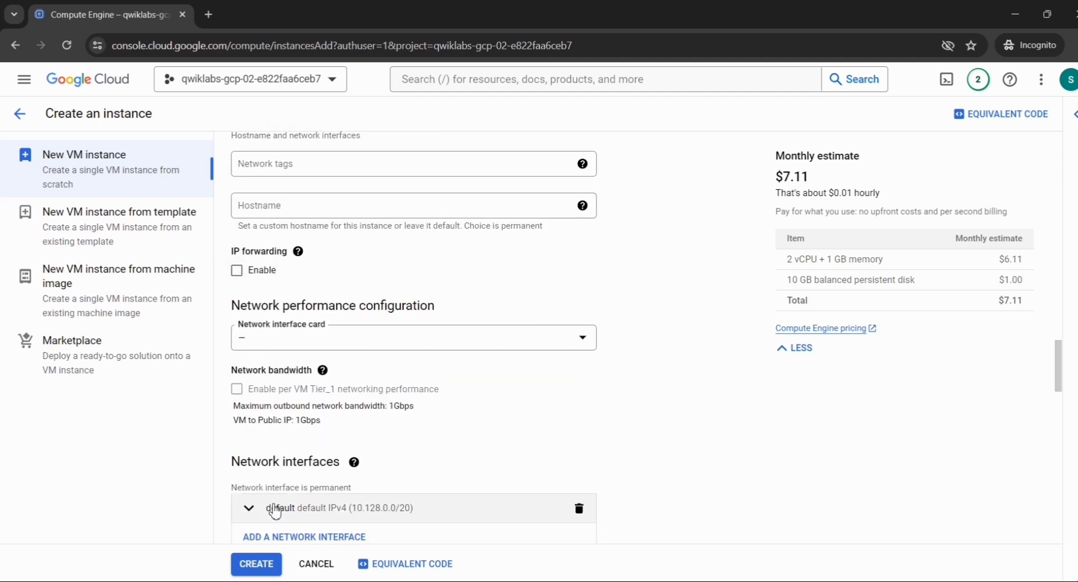
Edit the default network interface and switch its network to vpc-net.
{"action": "scroll", "coordinate": [277, 504], "scroll_direction": "down", "scroll_amount": 2}
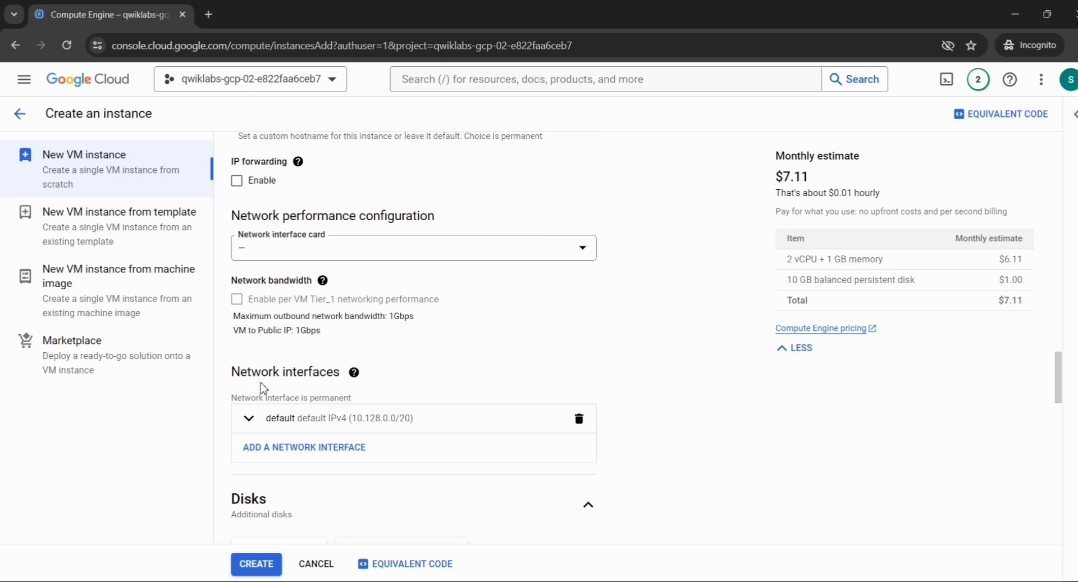
{"action": "left_click", "coordinate": [249, 424]}
{"action": "scroll", "coordinate": [312, 452], "scroll_direction": "down", "scroll_amount": 2}
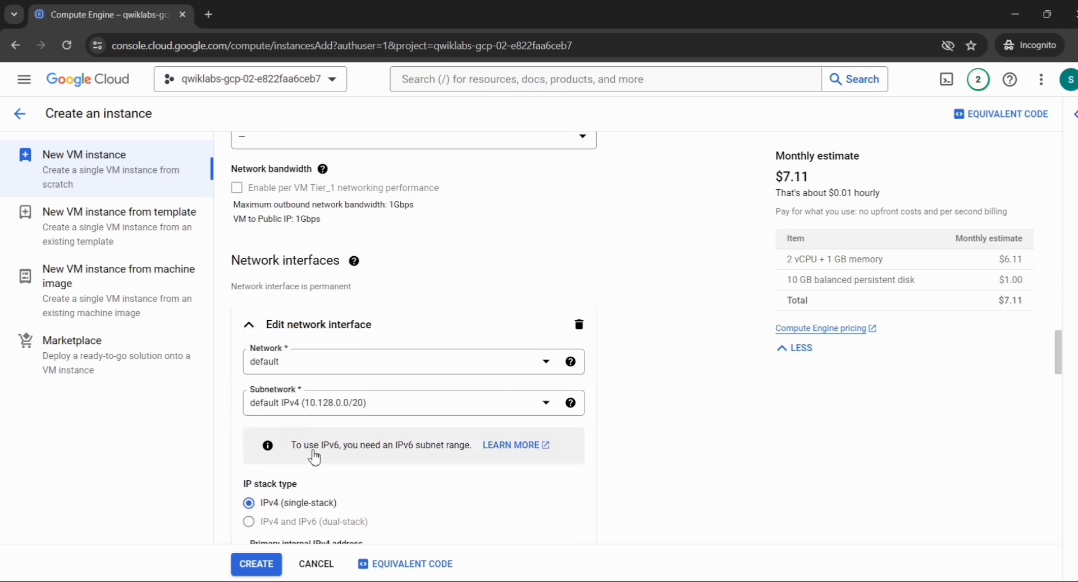
{"action": "left_click", "coordinate": [414, 369]}
{"action": "left_click", "coordinate": [416, 368]}
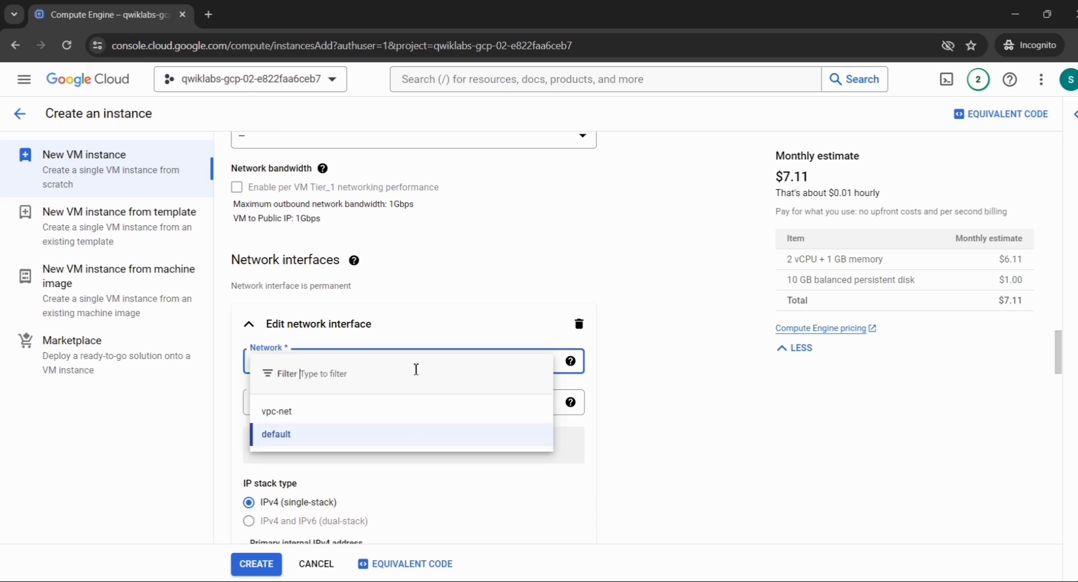
{"action": "left_click", "coordinate": [366, 420]}
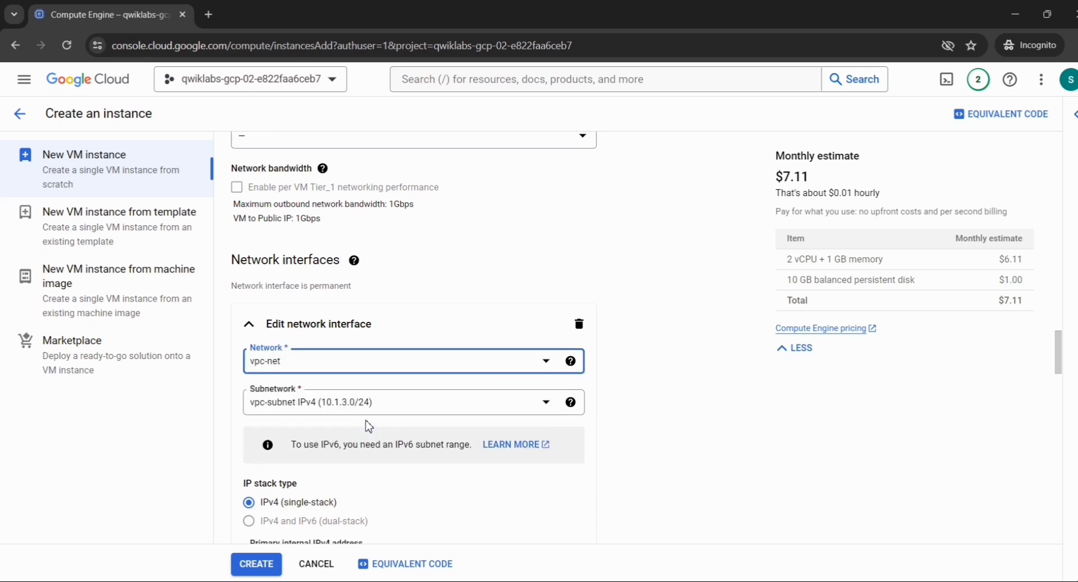
Choose vpc-subnet (10.1.3.0/24) as the subnetwork and confirm the interface with Done.
{"action": "left_click", "coordinate": [380, 412]}
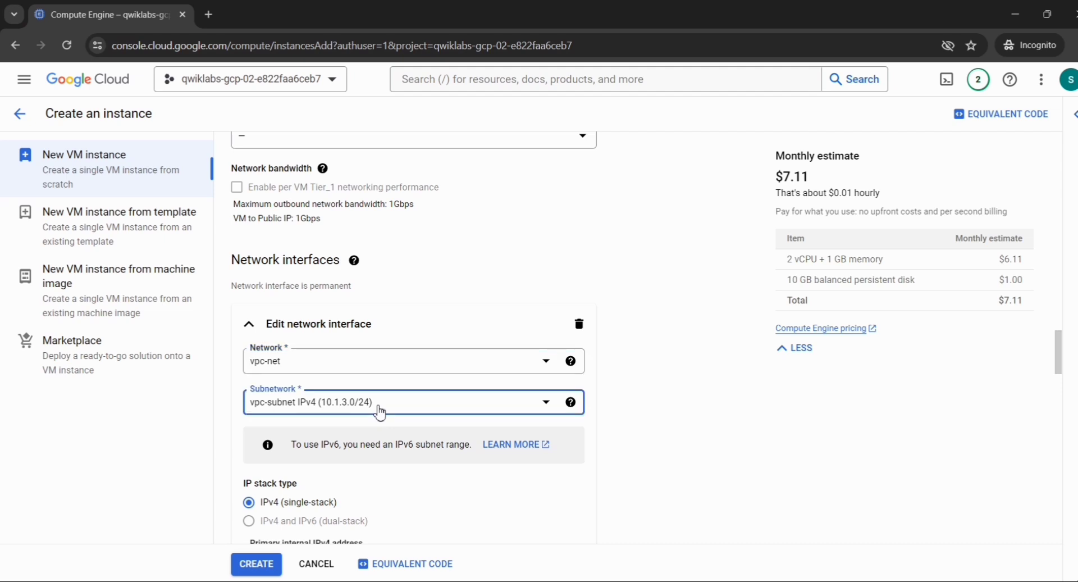
{"action": "left_click", "coordinate": [327, 466]}
{"action": "scroll", "coordinate": [623, 447], "scroll_direction": "down", "scroll_amount": 15}
{"action": "scroll", "coordinate": [591, 443], "scroll_direction": "up", "scroll_amount": 8}
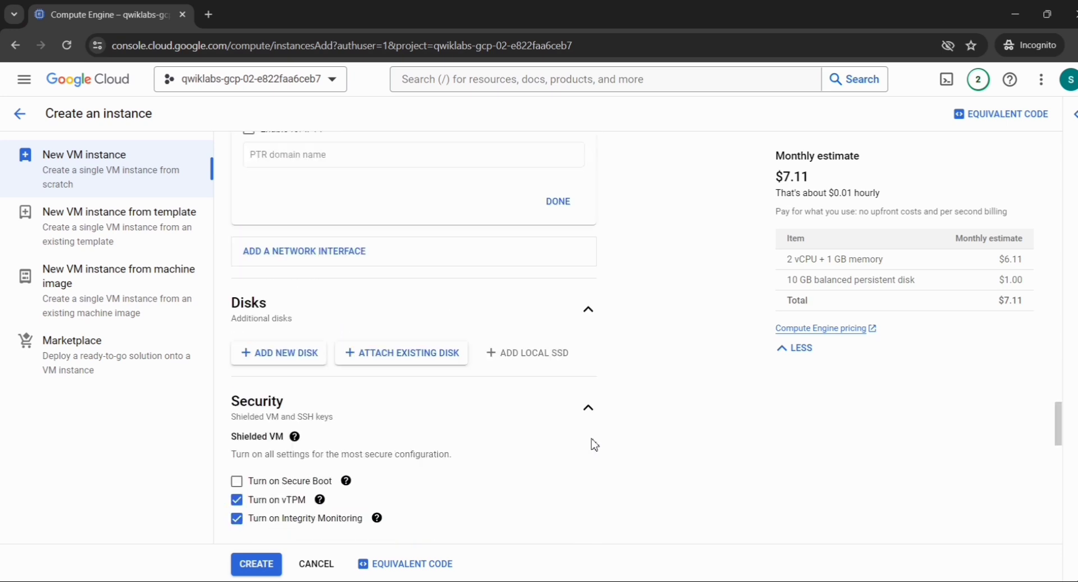
{"action": "scroll", "coordinate": [591, 444], "scroll_direction": "up", "scroll_amount": 6}
{"action": "scroll", "coordinate": [594, 440], "scroll_direction": "down", "scroll_amount": 2}
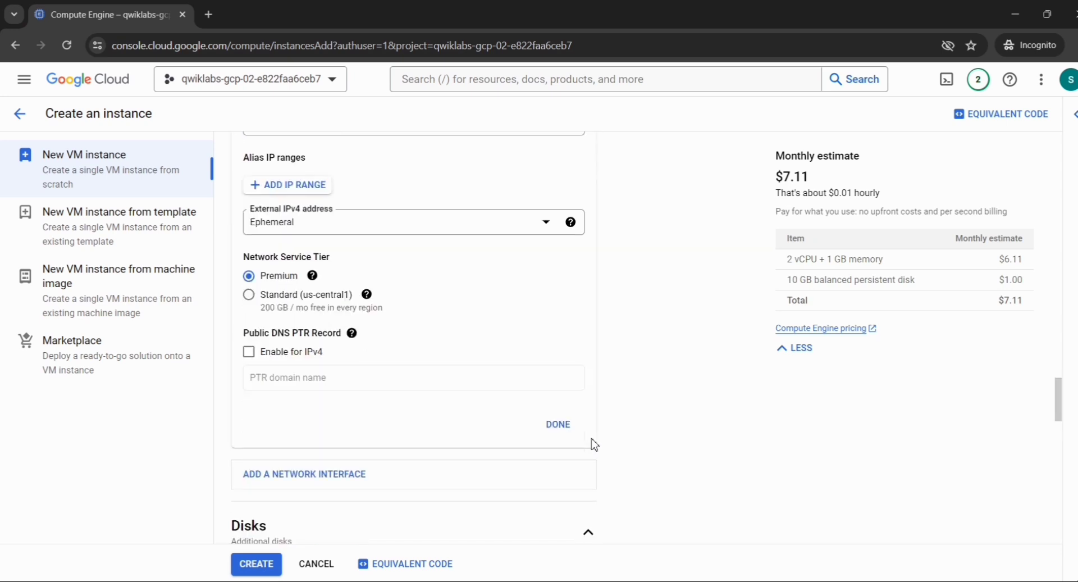
{"action": "left_click", "coordinate": [561, 425]}
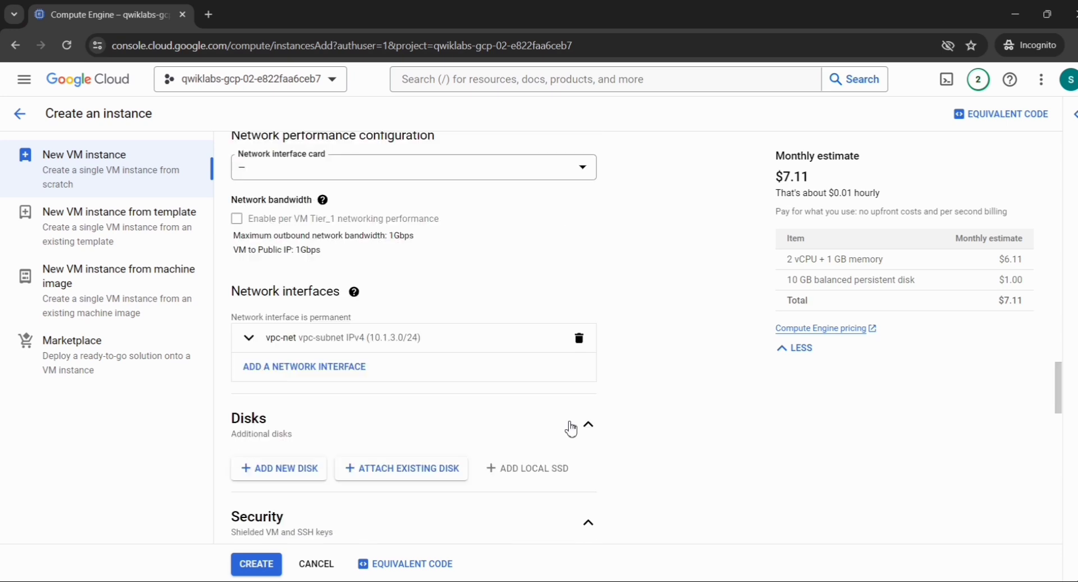
Create the web-server VM, then open it from notifications to see it running in us-central1-a.
{"action": "left_click", "coordinate": [260, 567]}
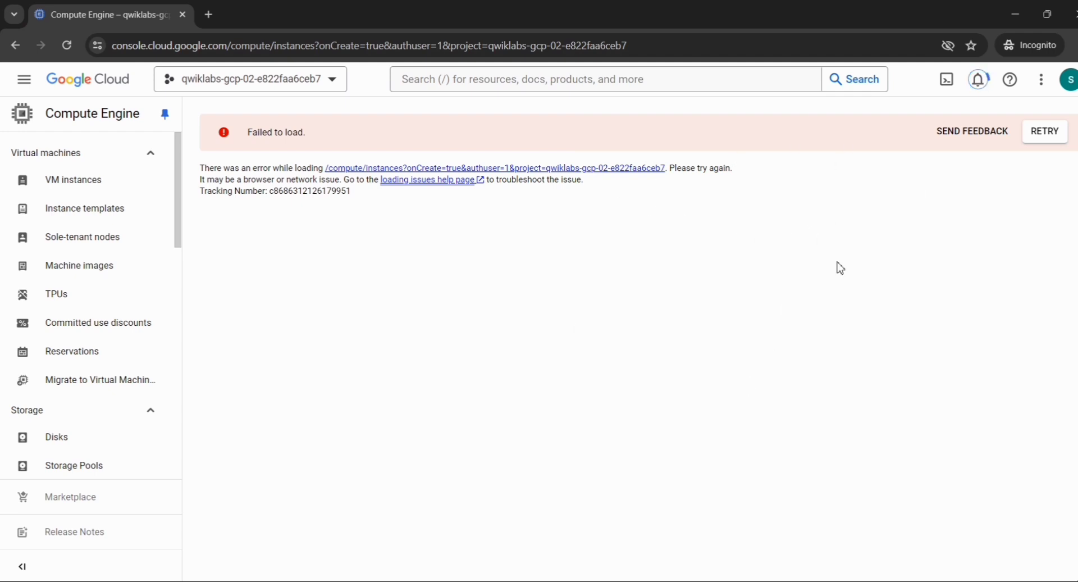
{"action": "left_click", "coordinate": [979, 80]}
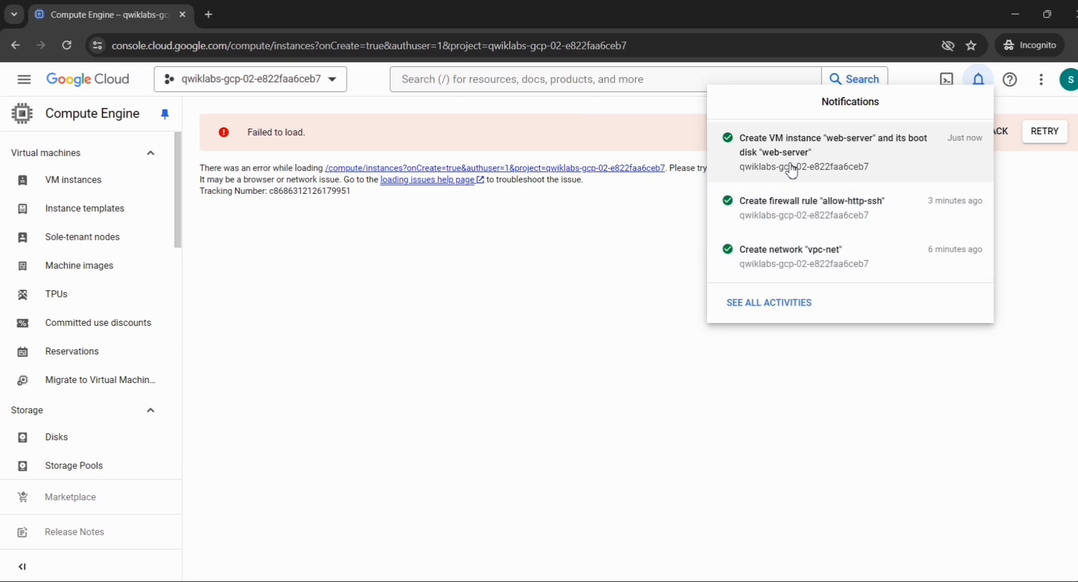
{"action": "left_click", "coordinate": [823, 151]}
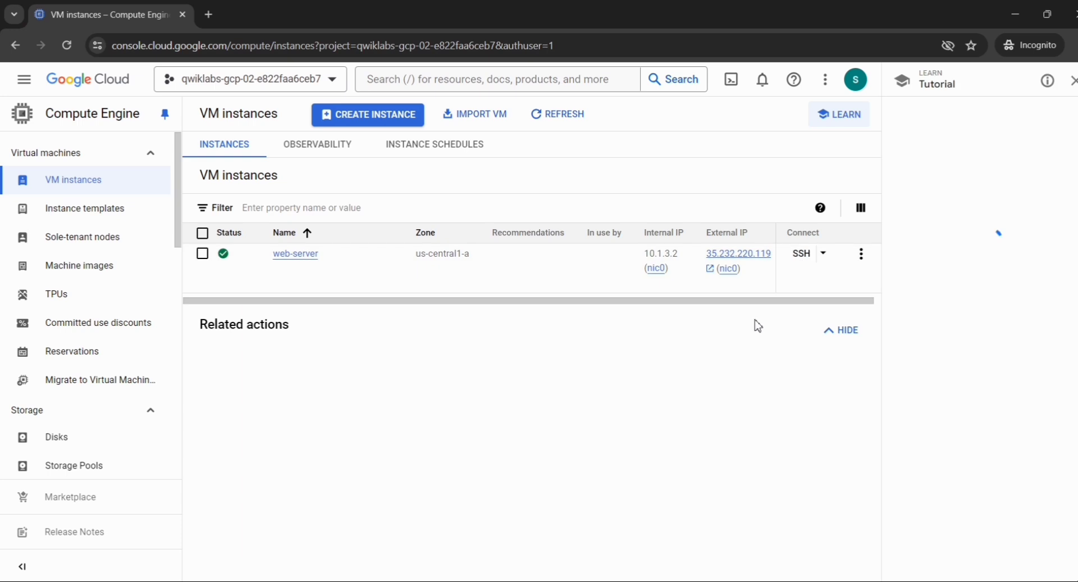
Start an SSH session to web-server, leave the tutorial, and close the blank SSH window.
{"action": "left_click", "coordinate": [801, 258]}
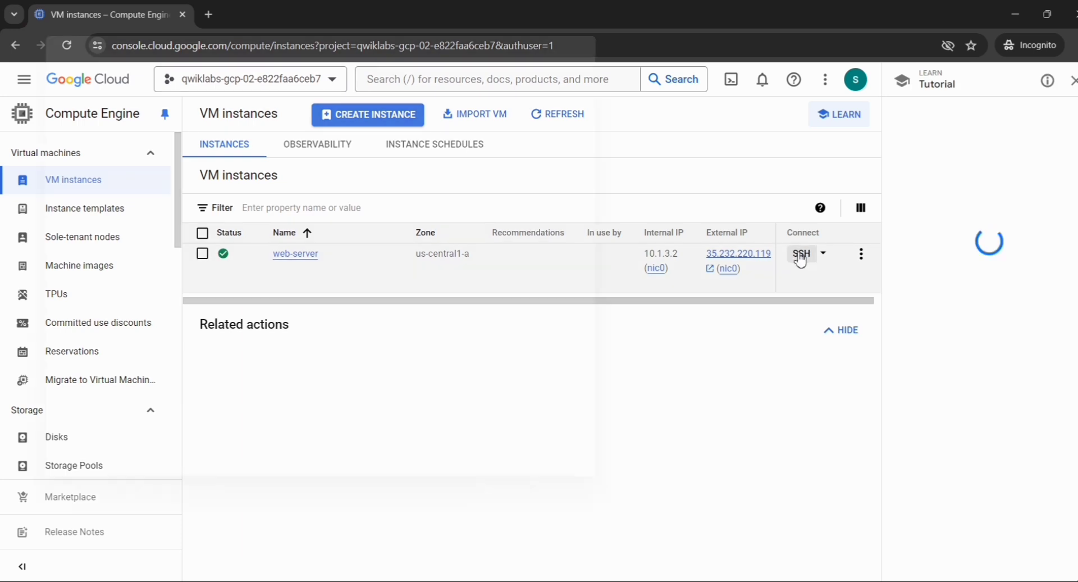
{"action": "left_click", "coordinate": [1073, 86]}
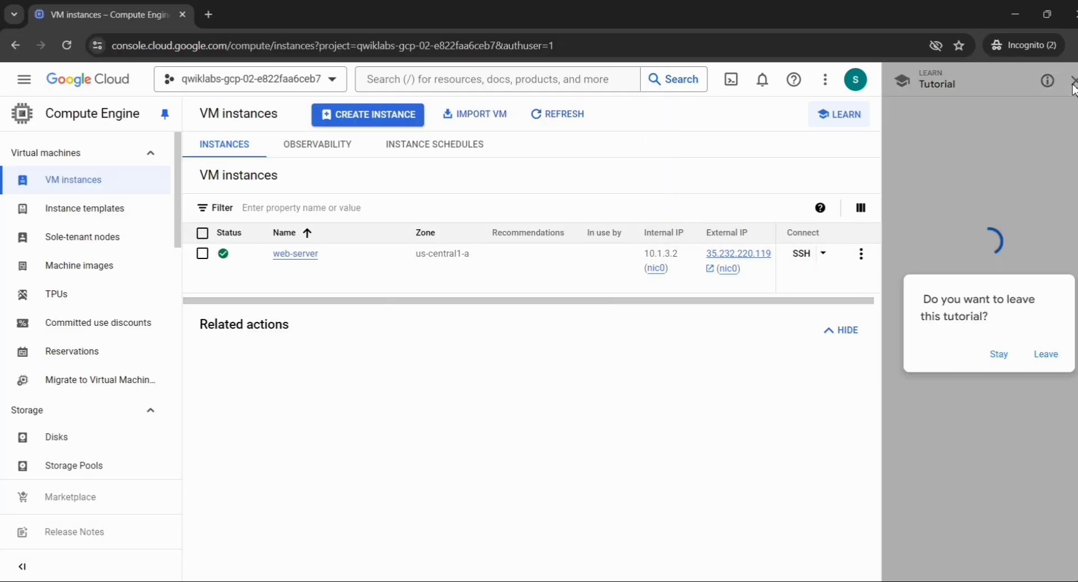
{"action": "left_click", "coordinate": [1039, 354]}
{"action": "key", "text": "alt+Tab"}
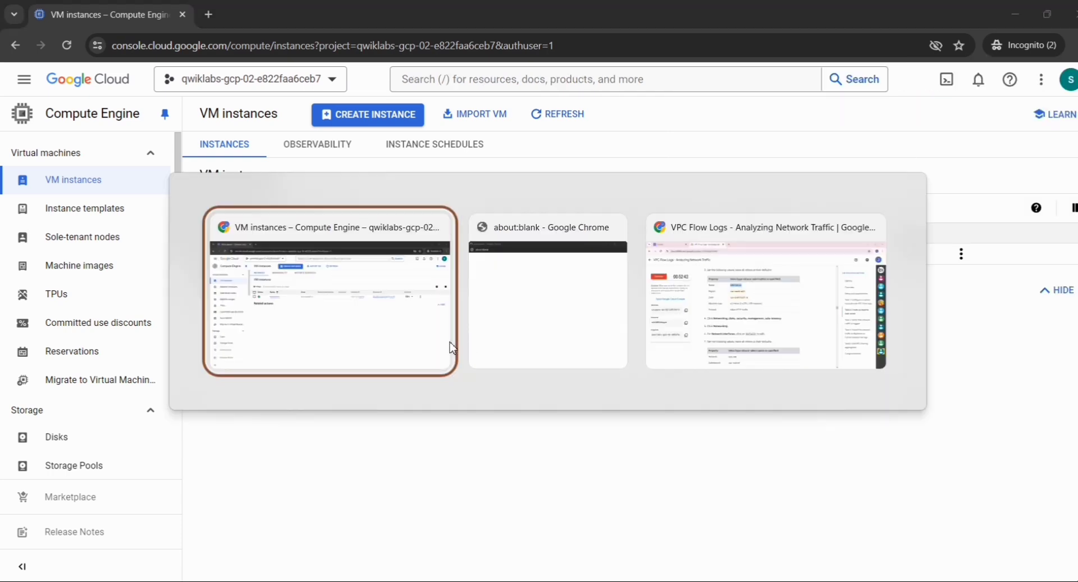
{"action": "key", "text": "alt+Tab"}
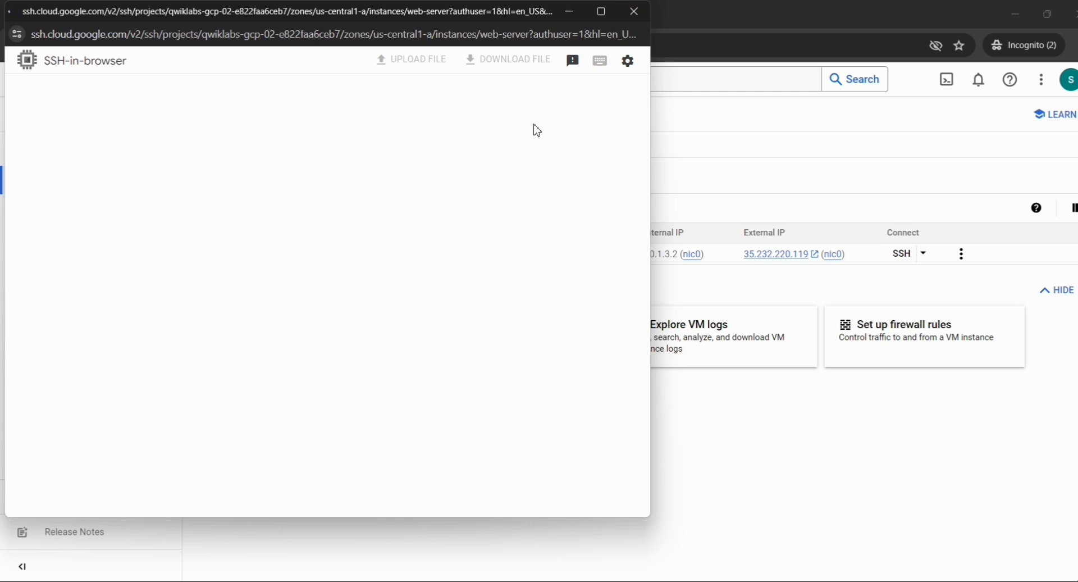
{"action": "left_click", "coordinate": [639, 24]}
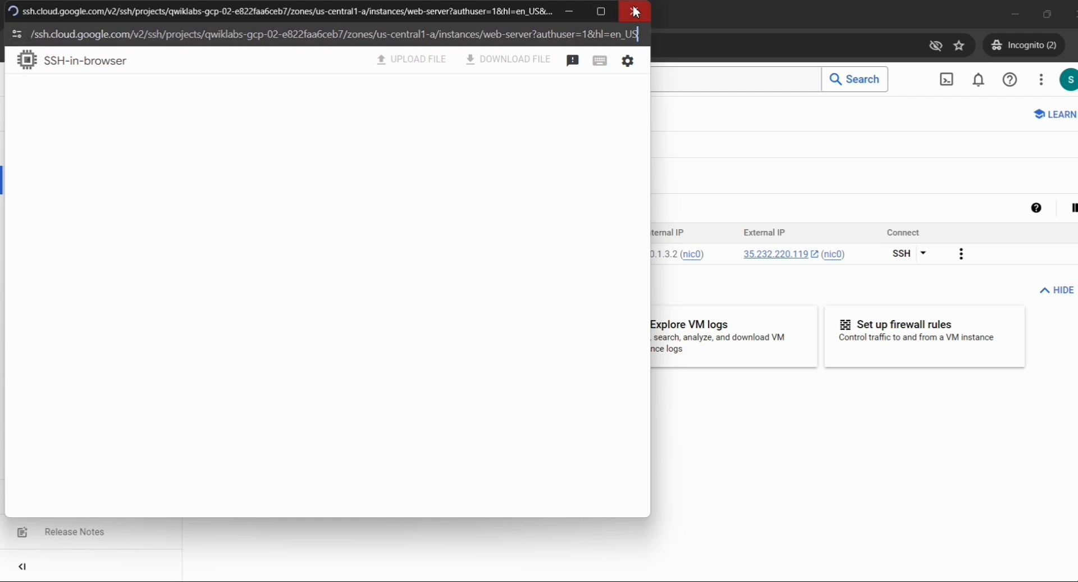
{"action": "left_click", "coordinate": [633, 9]}
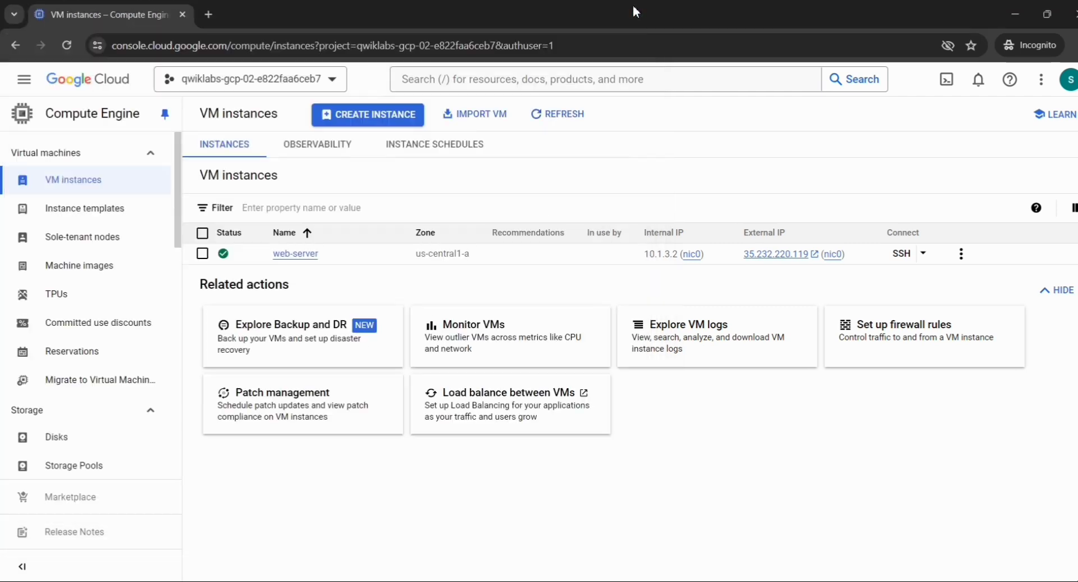
Authorize an SSH-in-browser session to web-server, reaching the Debian shell prompt.
{"action": "left_click", "coordinate": [901, 254]}
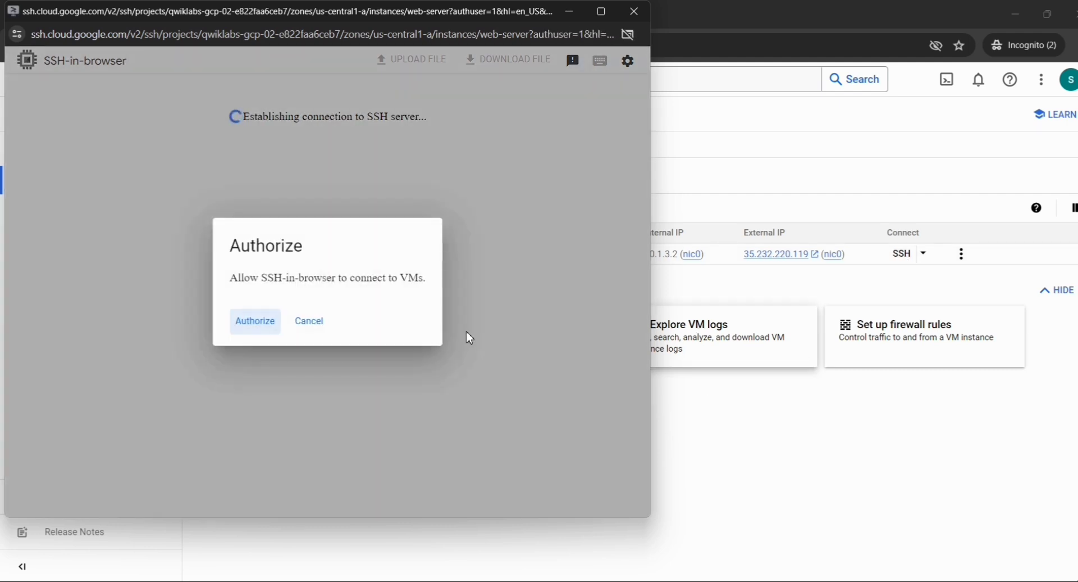
{"action": "left_click", "coordinate": [255, 322]}
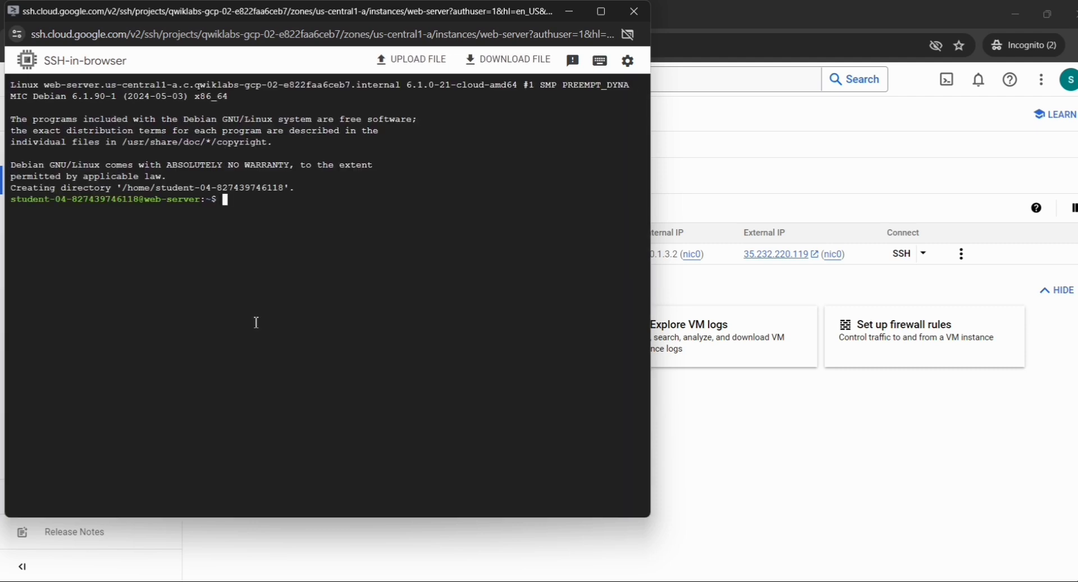
{"action": "key", "text": "alt+Tab"}
{"action": "key", "text": "alt+Tab"}
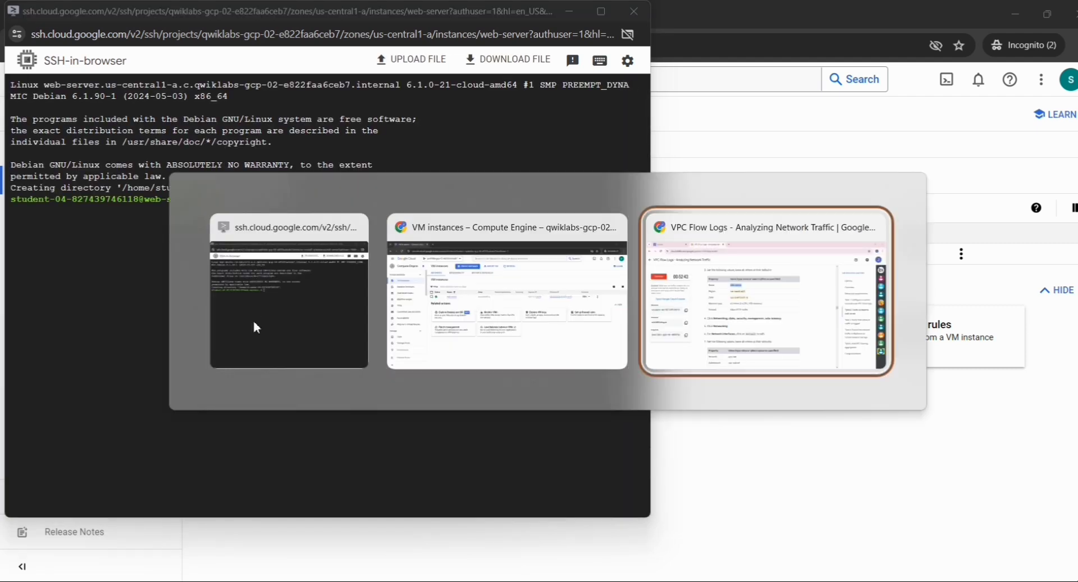
Run Check my progress for the web-server creation task.
{"action": "scroll", "coordinate": [256, 323], "scroll_direction": "down", "scroll_amount": 13}
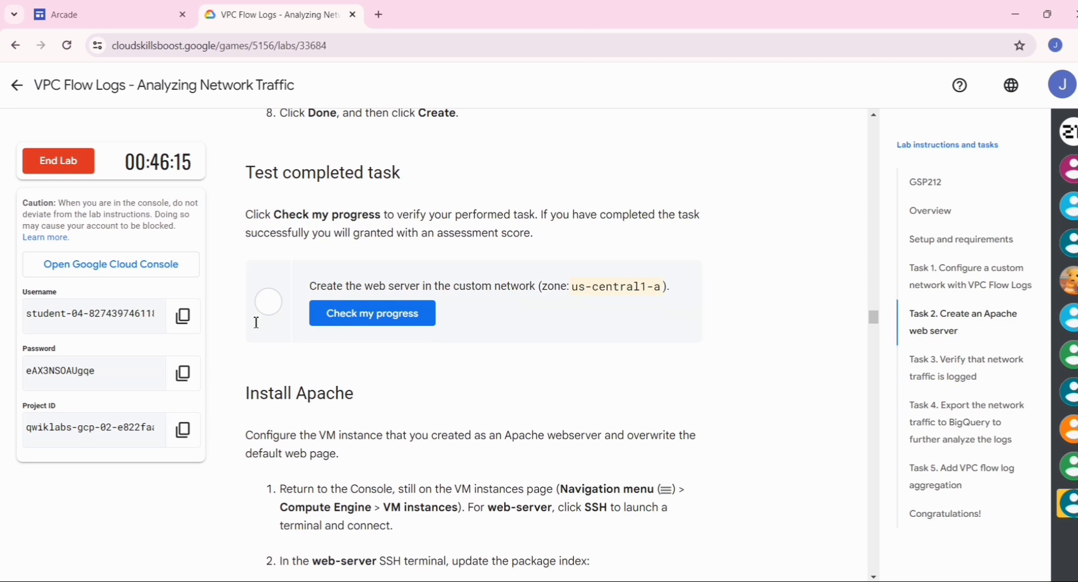
{"action": "scroll", "coordinate": [257, 327], "scroll_direction": "up", "scroll_amount": 4}
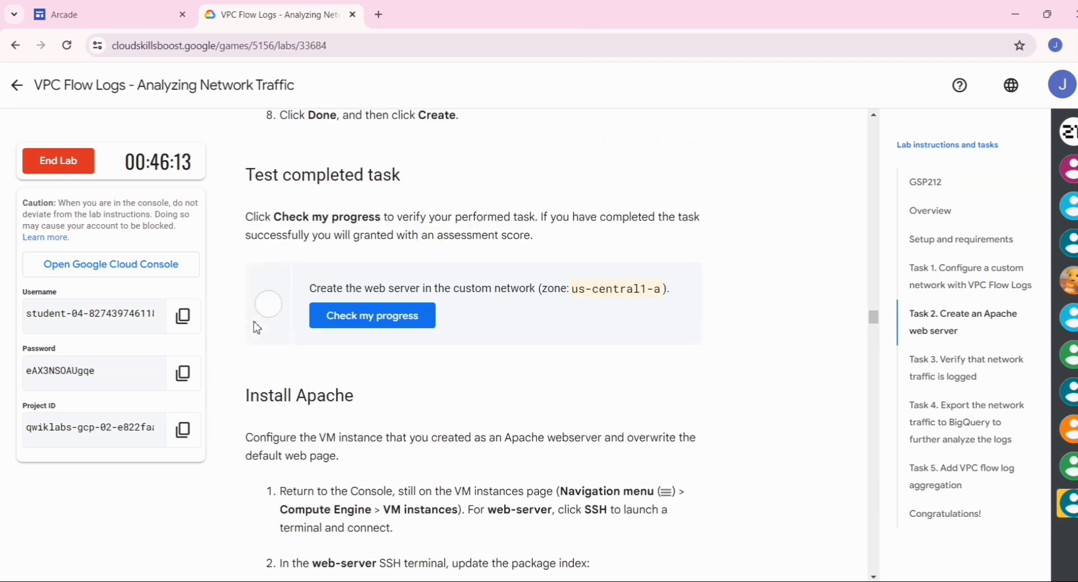
{"action": "scroll", "coordinate": [257, 328], "scroll_direction": "up", "scroll_amount": 5}
{"action": "scroll", "coordinate": [257, 327], "scroll_direction": "down", "scroll_amount": 4}
{"action": "scroll", "coordinate": [257, 328], "scroll_direction": "up", "scroll_amount": 3}
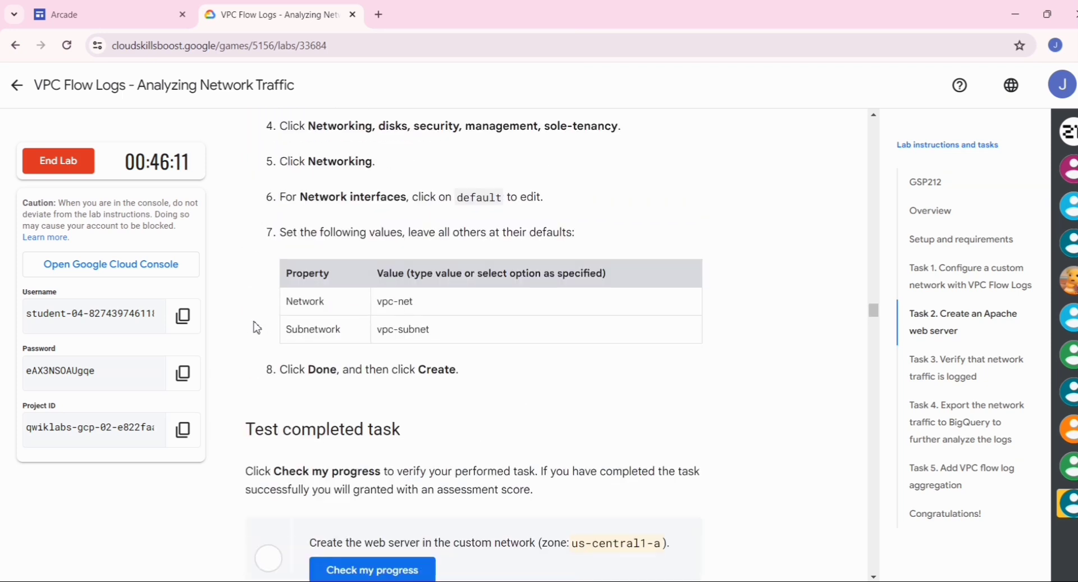
{"action": "scroll", "coordinate": [256, 328], "scroll_direction": "up", "scroll_amount": 7}
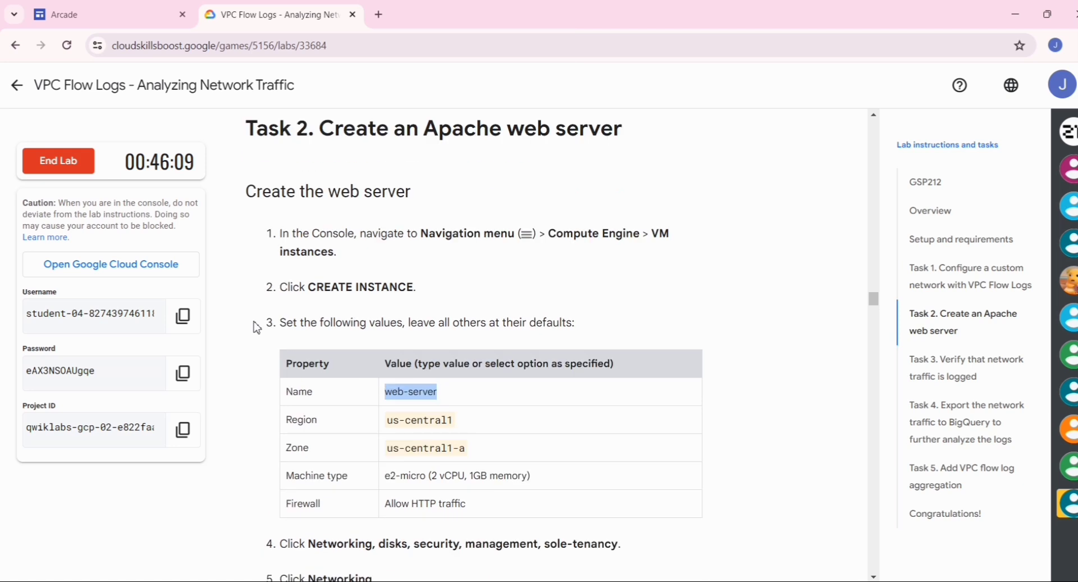
{"action": "scroll", "coordinate": [257, 327], "scroll_direction": "down", "scroll_amount": 12}
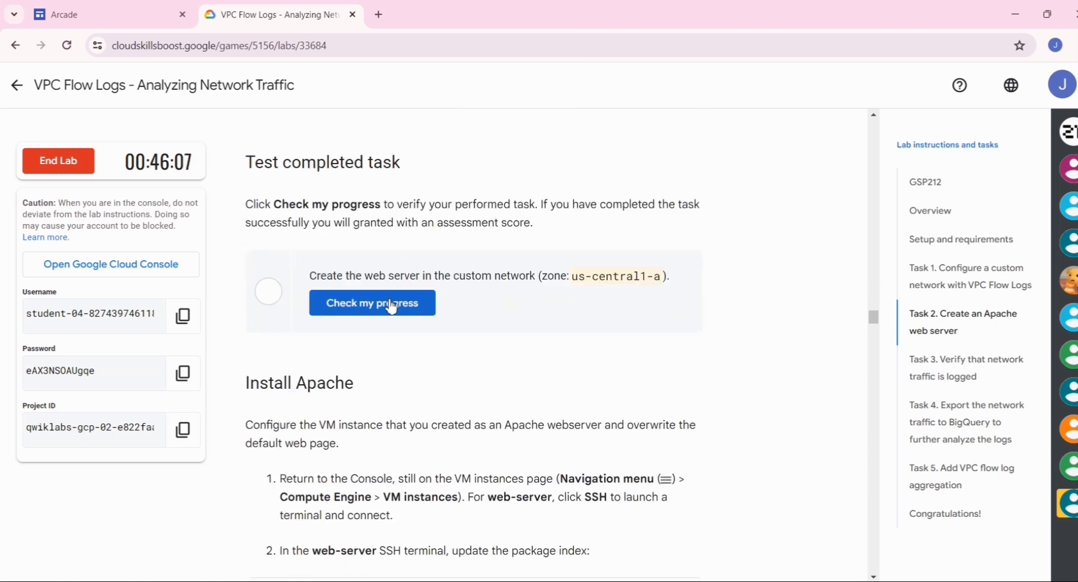
{"action": "left_click", "coordinate": [398, 298]}
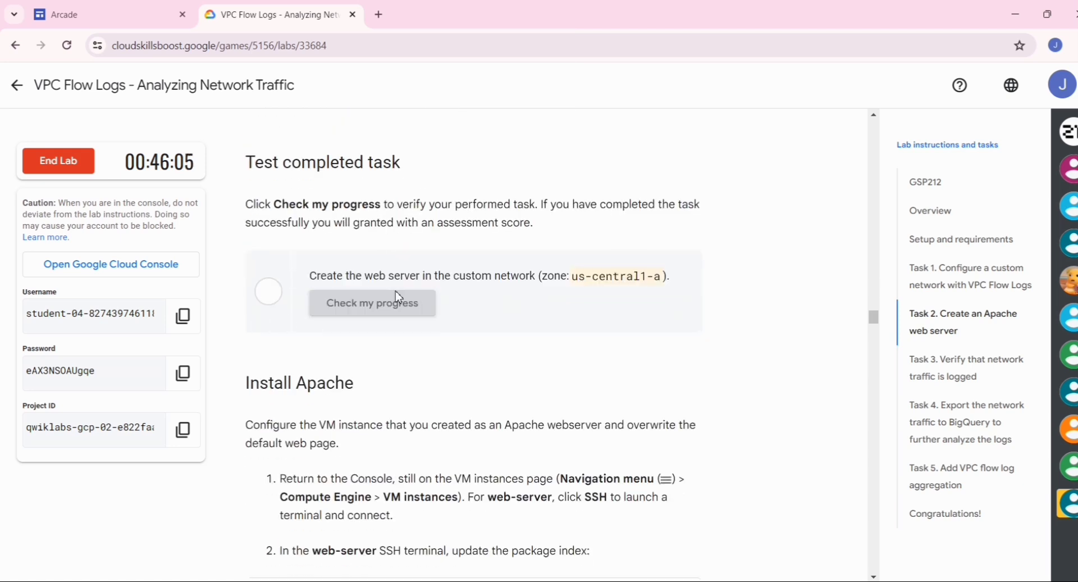
Copy the sudo apt-get update command from the Install Apache steps.
{"action": "scroll", "coordinate": [398, 297], "scroll_direction": "down", "scroll_amount": 3}
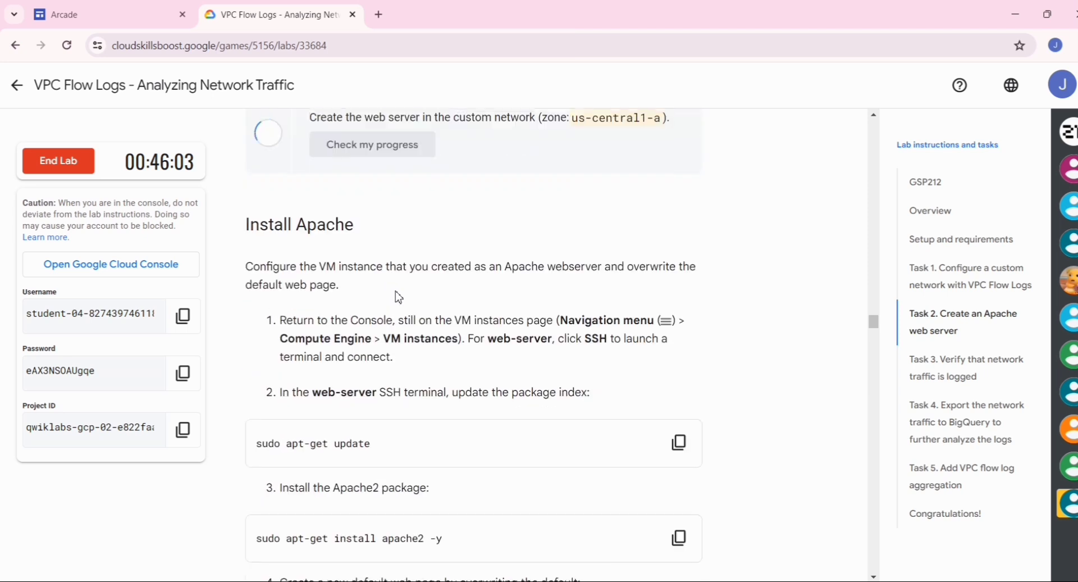
{"action": "scroll", "coordinate": [454, 278], "scroll_direction": "down", "scroll_amount": 4}
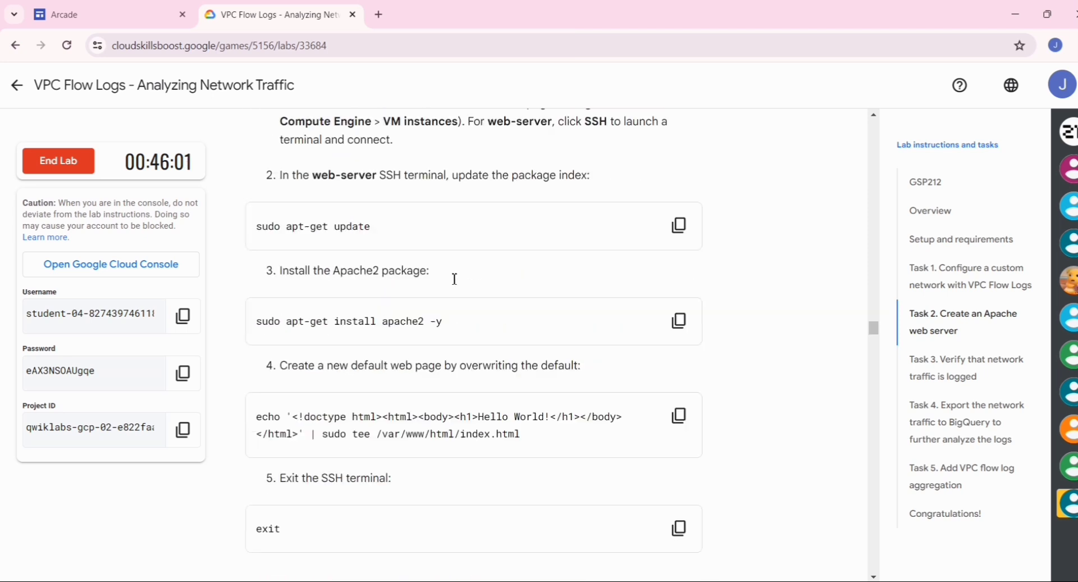
{"action": "scroll", "coordinate": [455, 278], "scroll_direction": "down", "scroll_amount": 1}
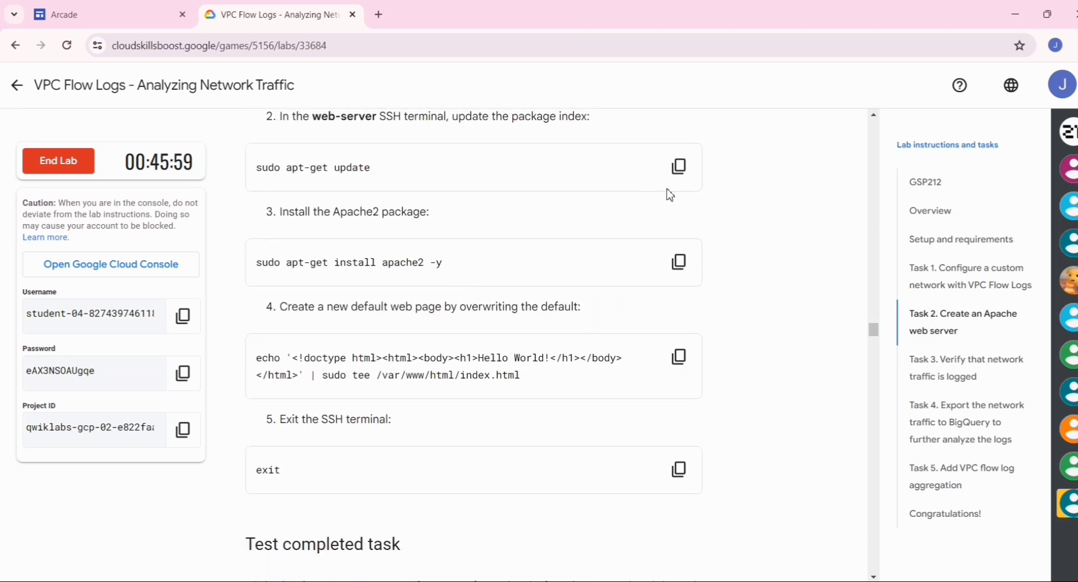
{"action": "scroll", "coordinate": [670, 195], "scroll_direction": "up", "scroll_amount": 1}
{"action": "left_click", "coordinate": [681, 228]}
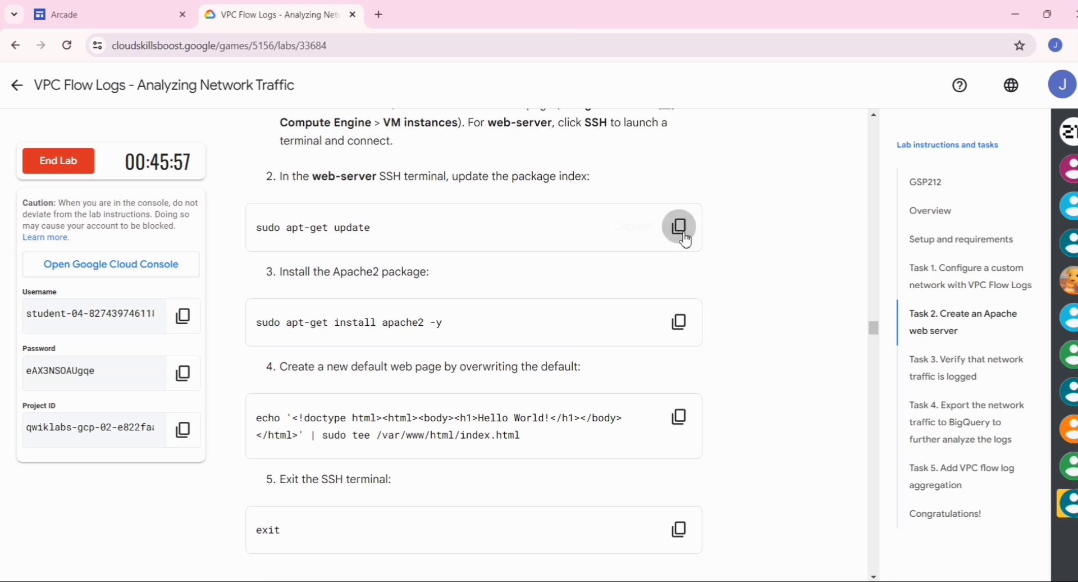
Run sudo apt-get update in the web-server SSH terminal.
{"action": "key", "text": "alt+Tab"}
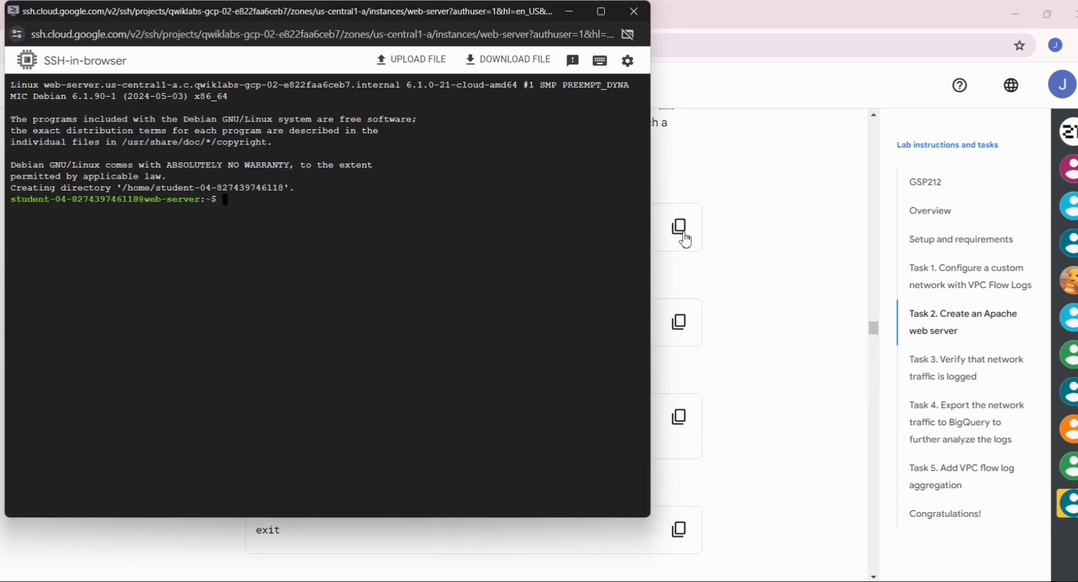
{"action": "key", "text": "ctrl+v"}
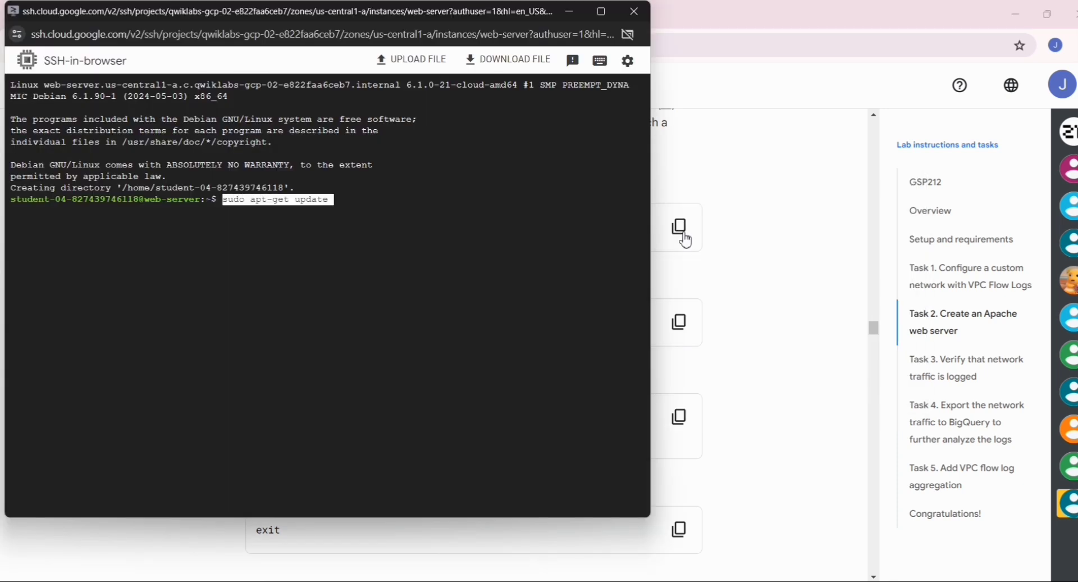
{"action": "key", "text": "Return"}
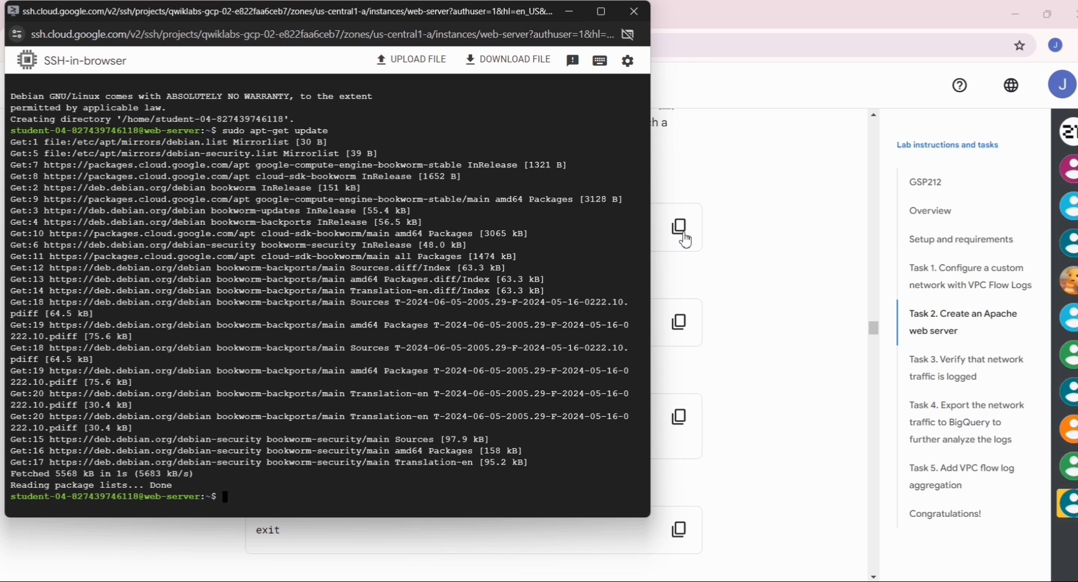
Copy and run sudo apt-get install apache2 -y in the SSH terminal.
{"action": "key", "text": "alt+Tab"}
{"action": "key", "text": "Tab"}
{"action": "key", "text": "alt+shift+Tab"}
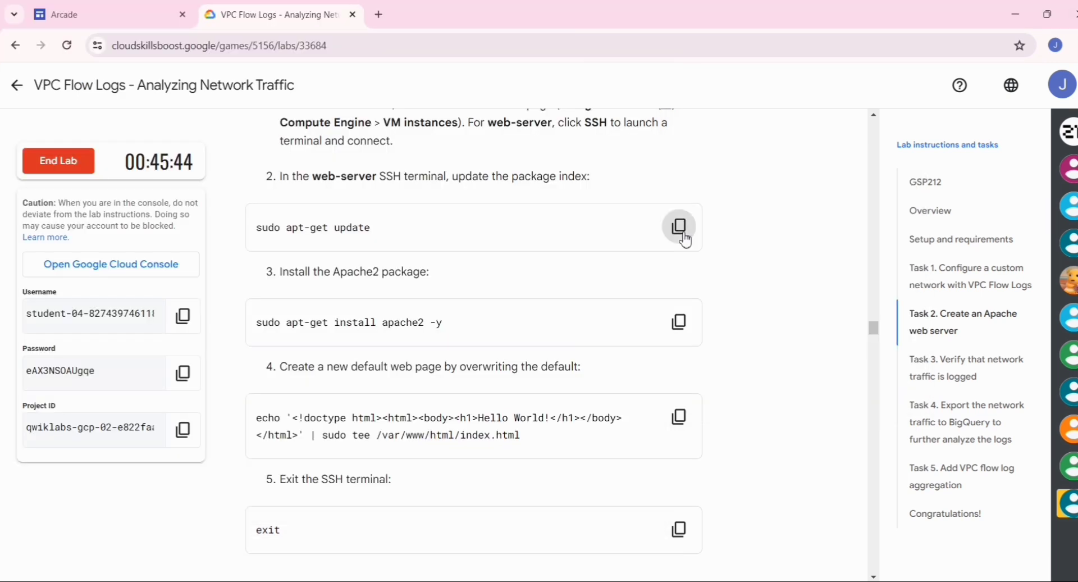
{"action": "scroll", "coordinate": [685, 240], "scroll_direction": "down", "scroll_amount": 1}
{"action": "left_click", "coordinate": [679, 260]}
{"action": "key", "text": "alt+Tab"}
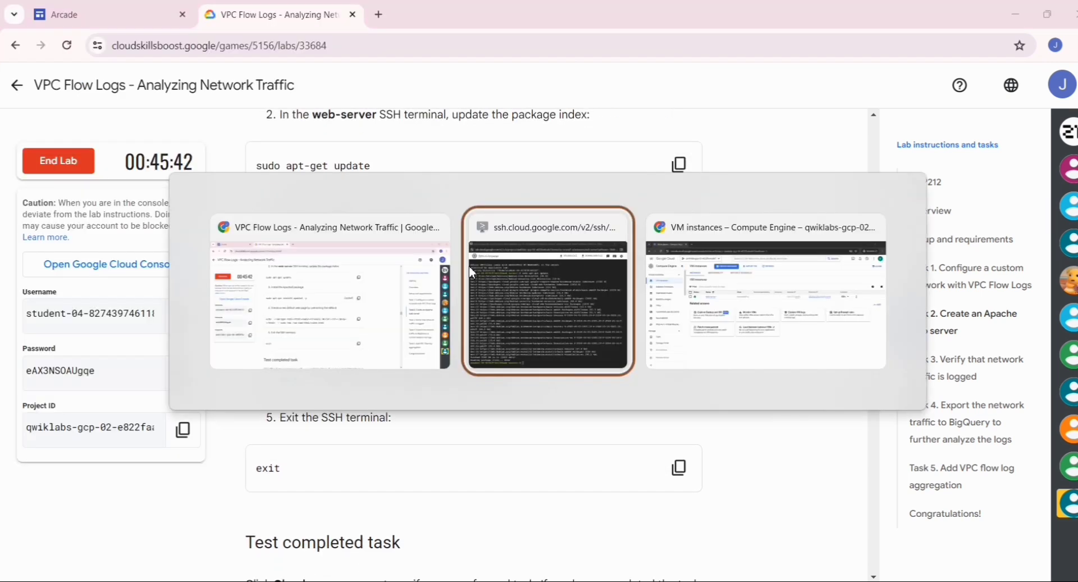
{"action": "key", "text": "alt+Tab"}
{"action": "key", "text": "alt+Tab"}
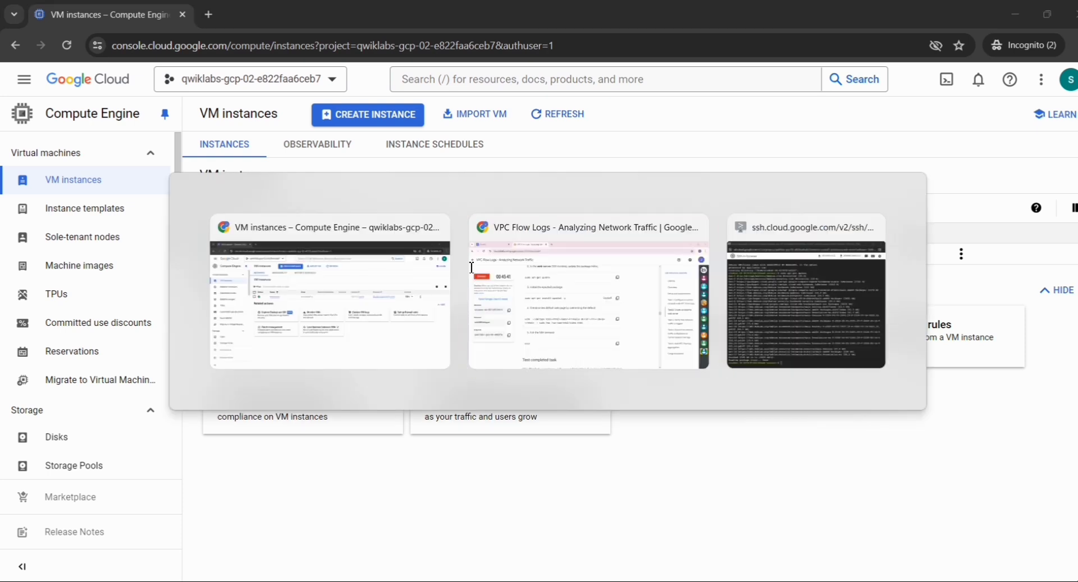
{"action": "key", "text": "alt+Tab"}
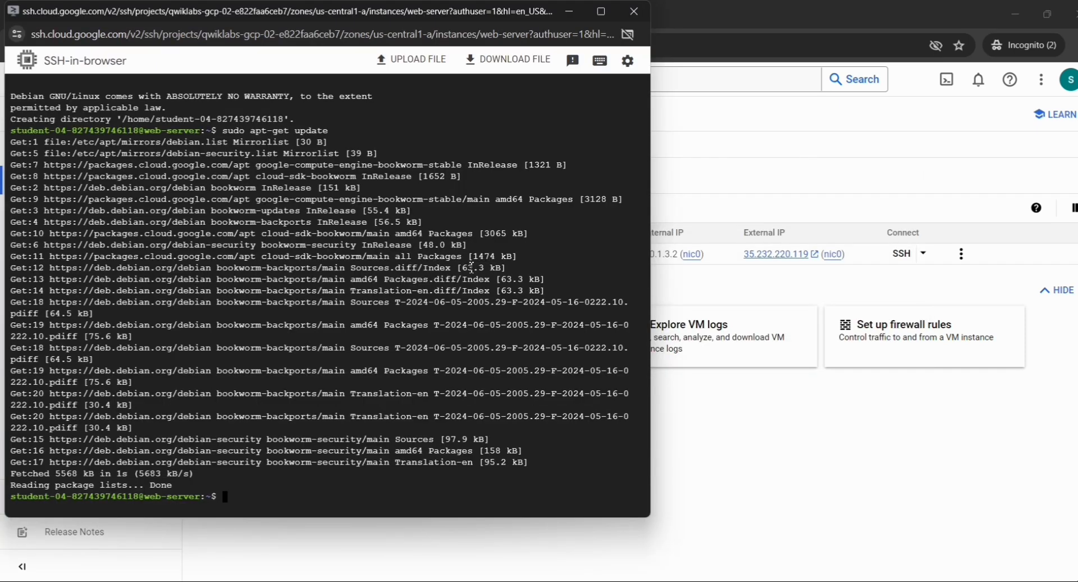
{"action": "key", "text": "ctrl+v"}
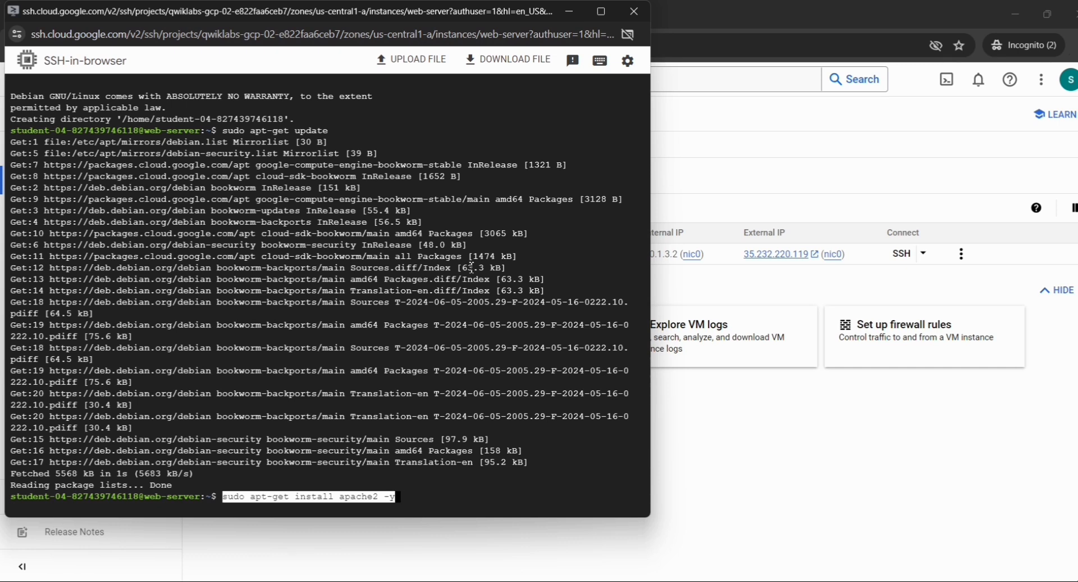
{"action": "key", "text": "Return"}
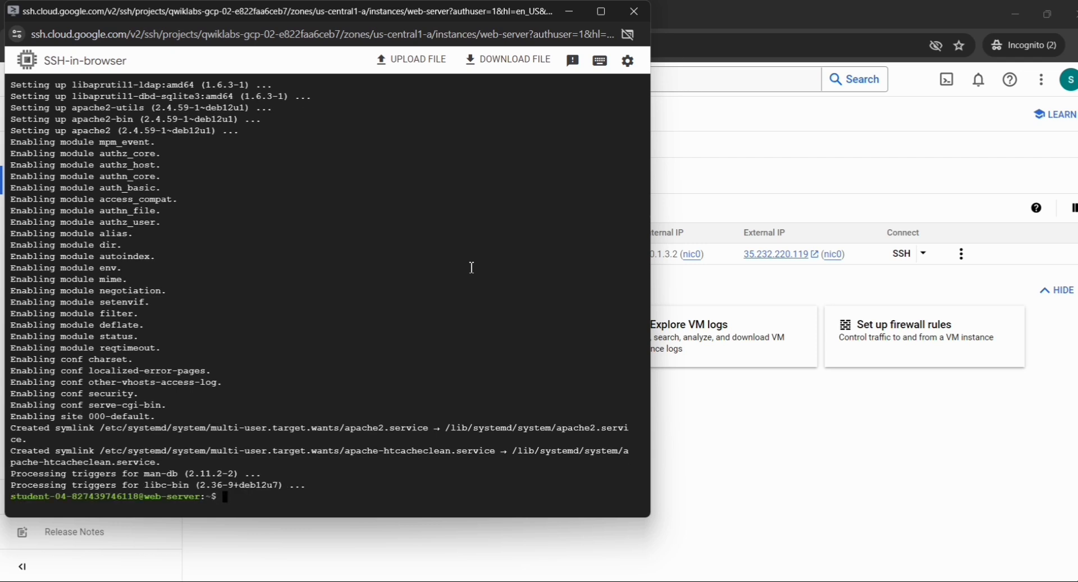
Run the copied echo command piped to sudo tee /var/www/html/index.html to write Hello World!
{"action": "key", "text": "alt+Tab"}
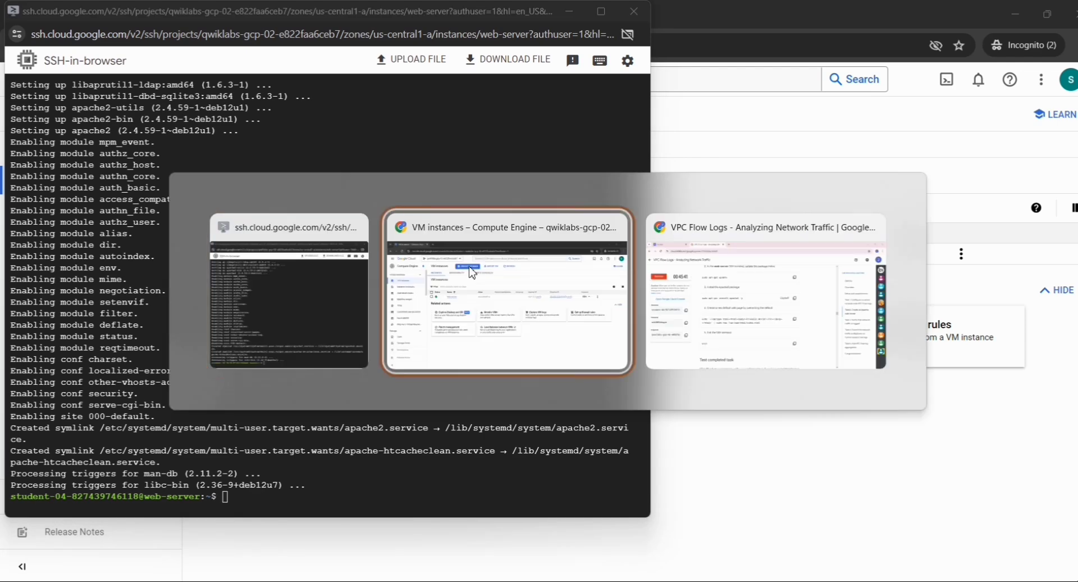
{"action": "key", "text": "alt+Tab"}
{"action": "scroll", "coordinate": [645, 263], "scroll_direction": "down", "scroll_amount": 1}
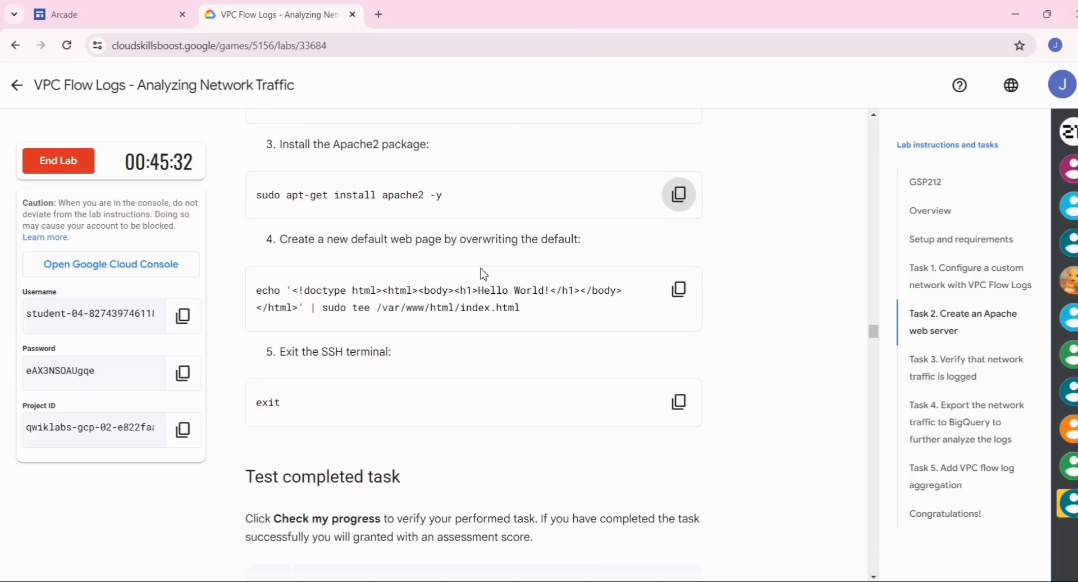
{"action": "left_click", "coordinate": [679, 289]}
{"action": "key", "text": "alt+Tab"}
{"action": "key", "text": "Tab"}
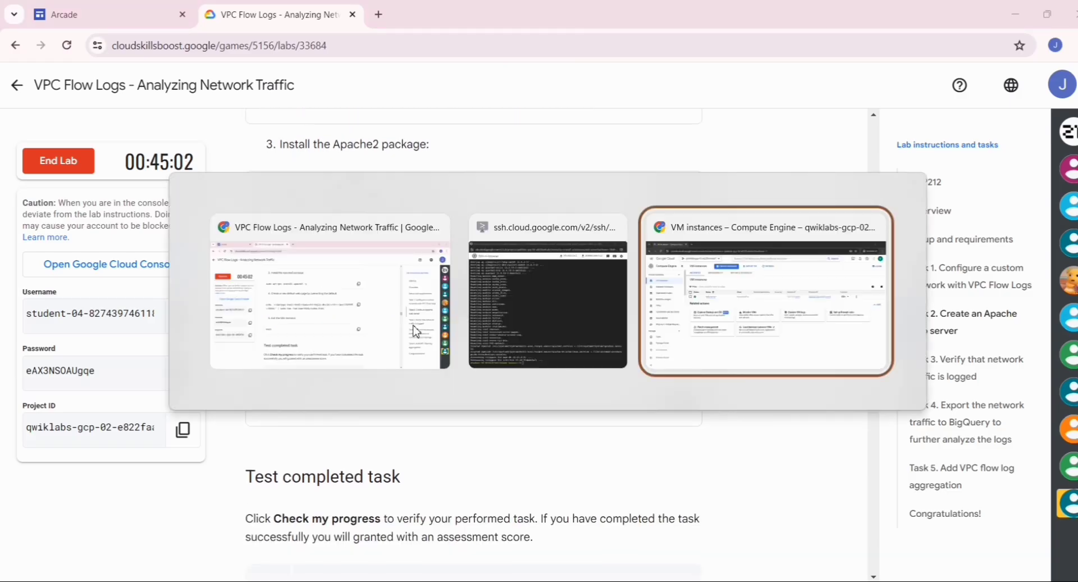
{"action": "key", "text": "alt+shift+Tab"}
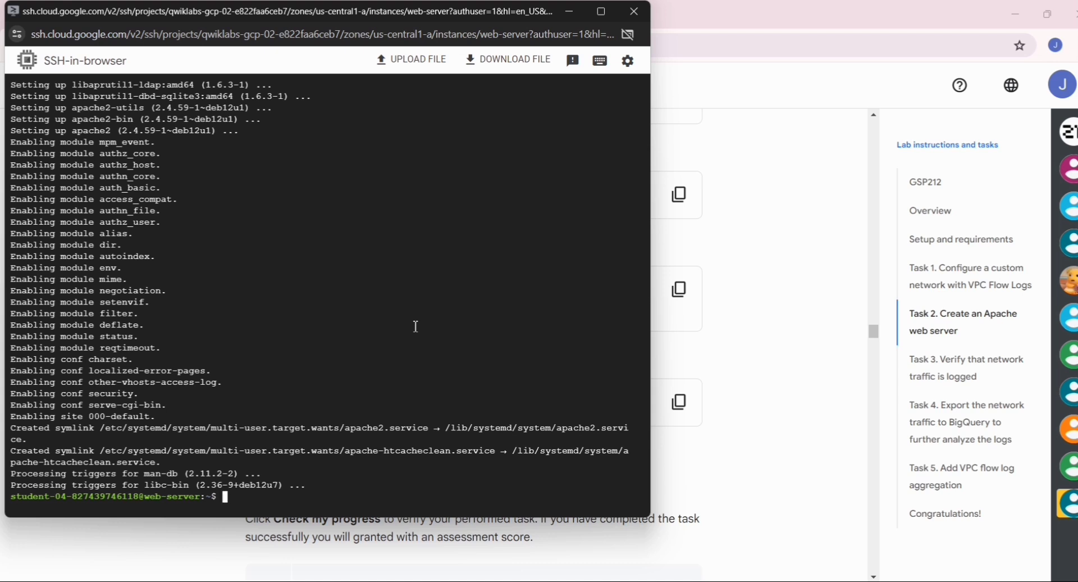
{"action": "key", "text": "ctrl+c"}
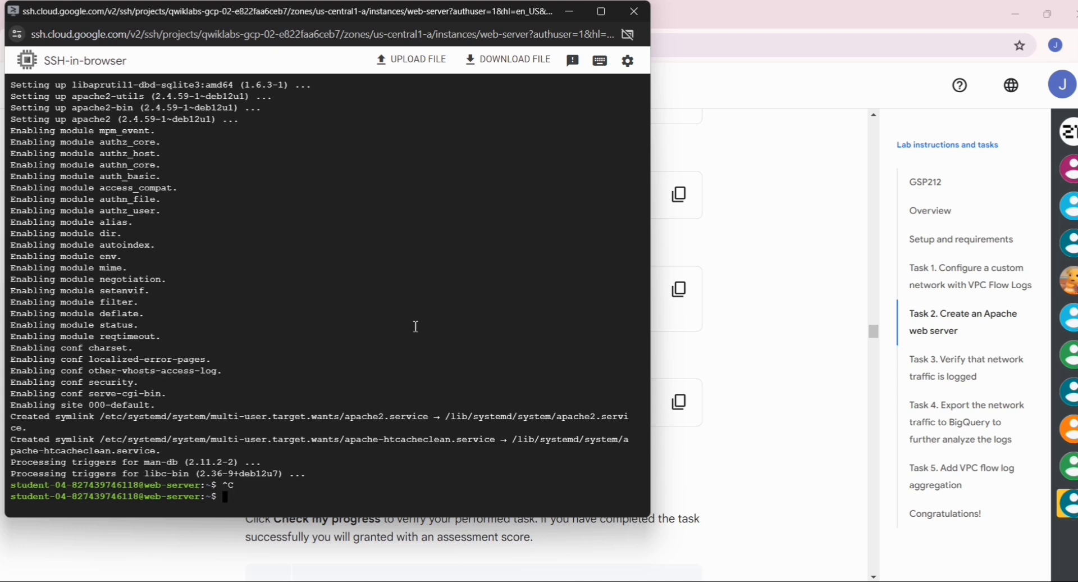
{"action": "key", "text": "ctrl+v"}
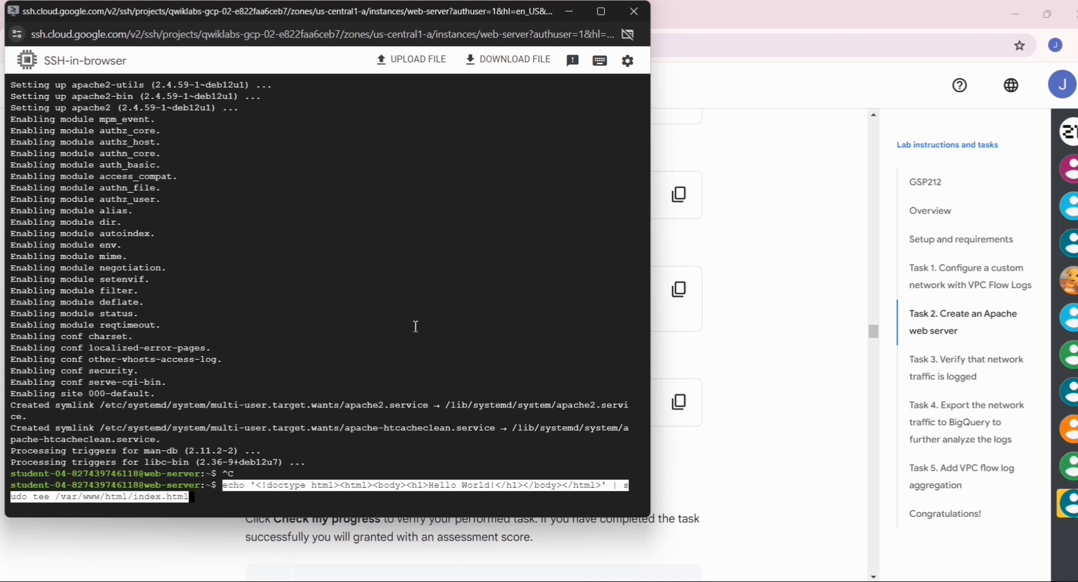
{"action": "key", "text": "Return"}
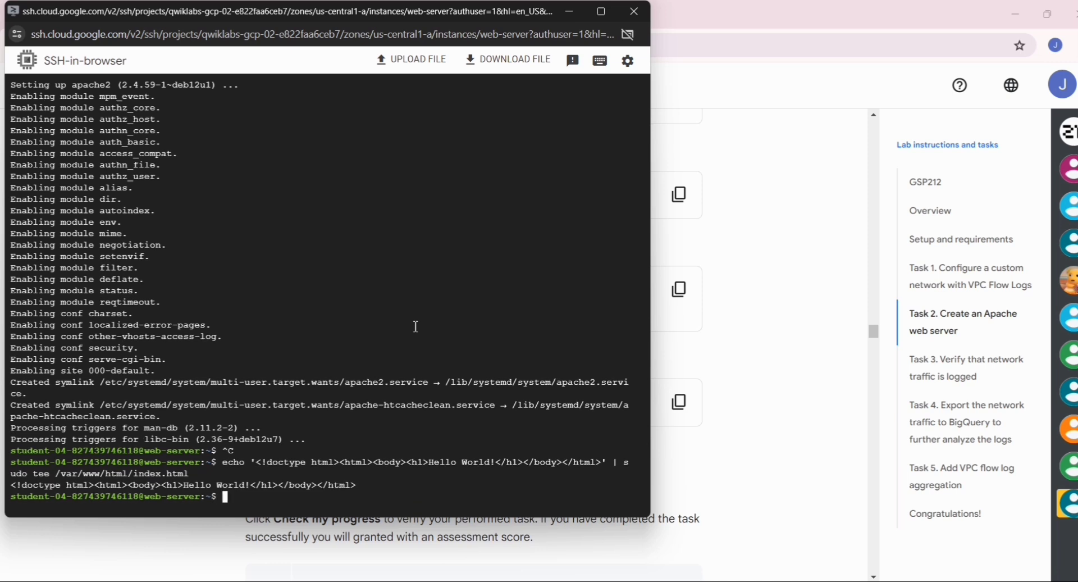
Copy the exit command from the lab and run it to end the SSH session.
{"action": "key", "text": "alt+Tab"}
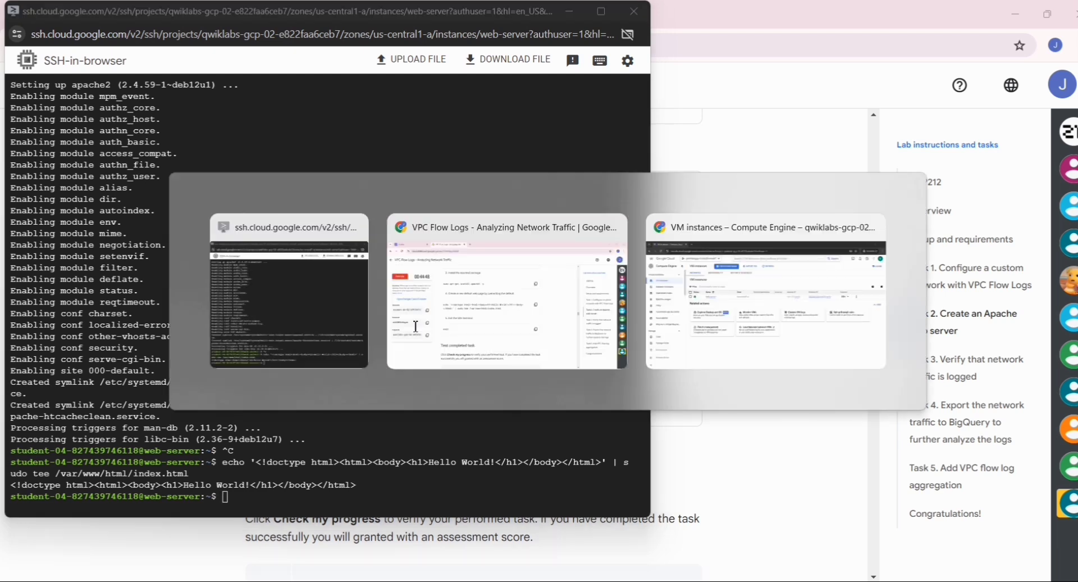
{"action": "scroll", "coordinate": [416, 331], "scroll_direction": "down", "scroll_amount": 2}
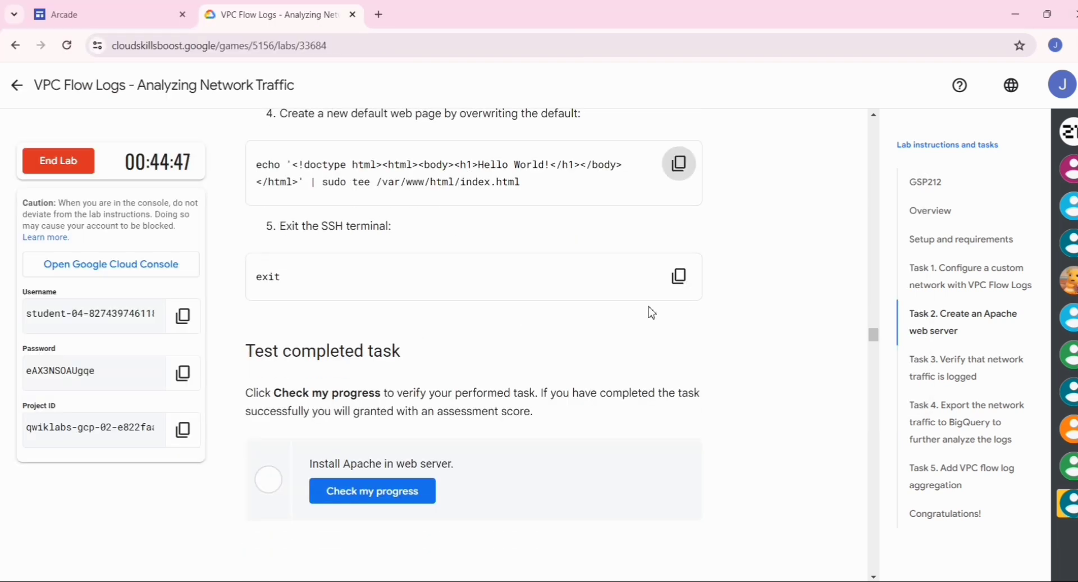
{"action": "left_click", "coordinate": [680, 275]}
{"action": "key", "text": "alt+Tab"}
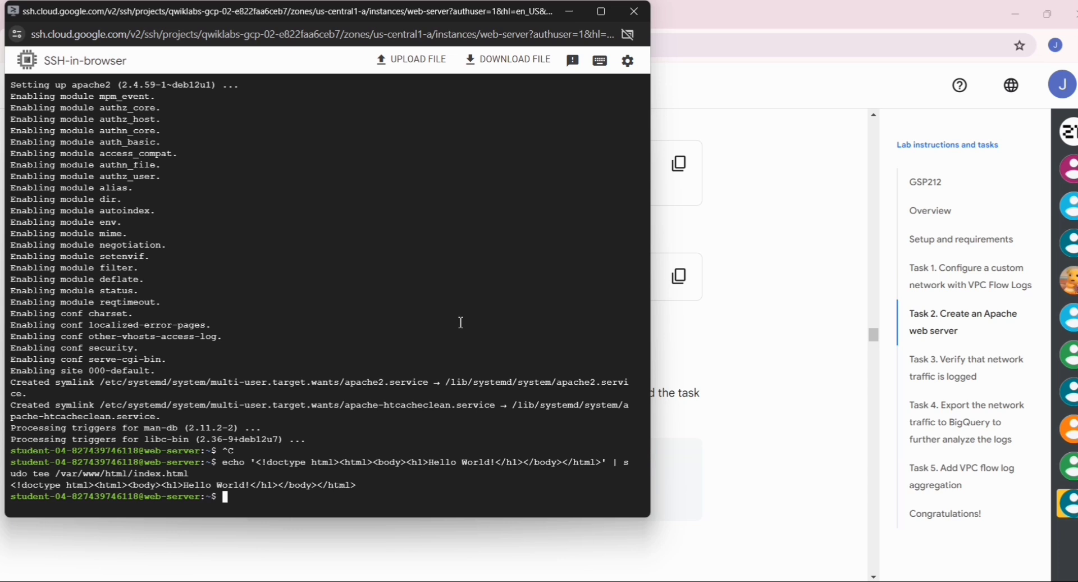
{"action": "key", "text": "ctrl+v"}
{"action": "key", "text": "Return"}
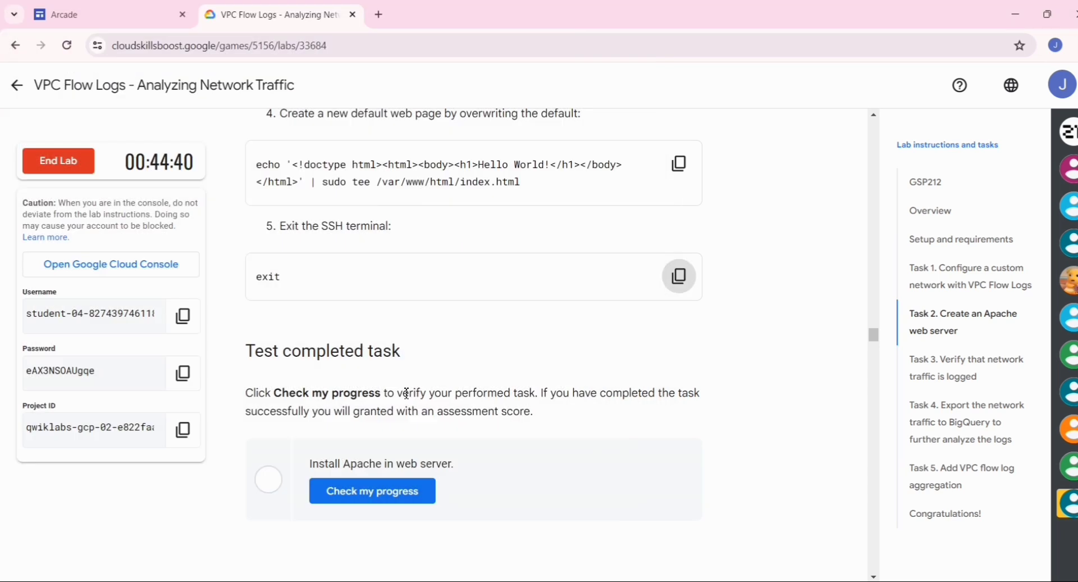
Check progress on the Install Apache task, showing Assessment Completed and Task 3.
{"action": "scroll", "coordinate": [405, 398], "scroll_direction": "down", "scroll_amount": 1}
{"action": "scroll", "coordinate": [405, 398], "scroll_direction": "down", "scroll_amount": 3}
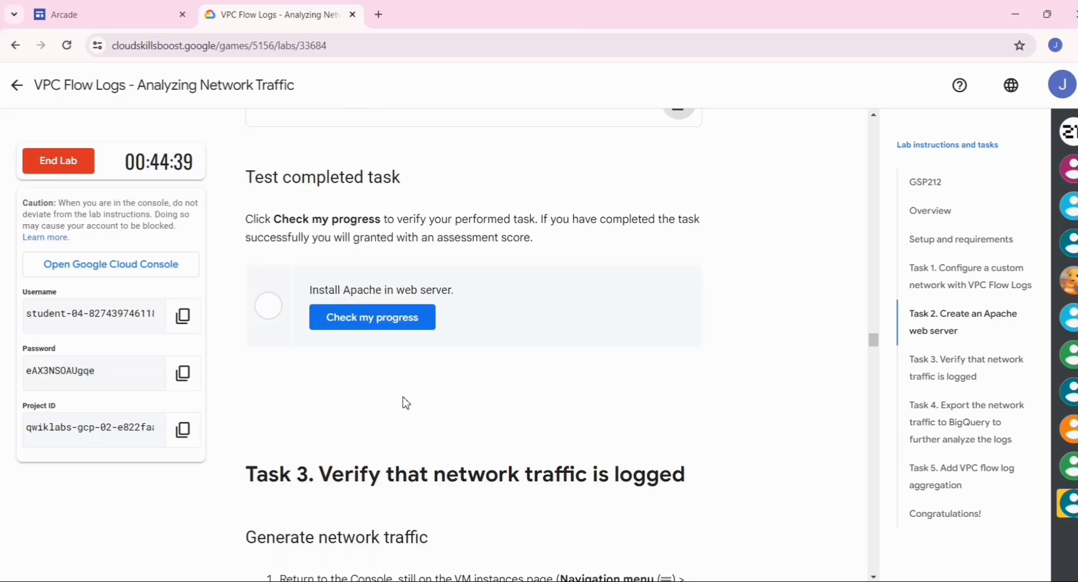
{"action": "left_click", "coordinate": [374, 319]}
{"action": "scroll", "coordinate": [420, 366], "scroll_direction": "down", "scroll_amount": 1}
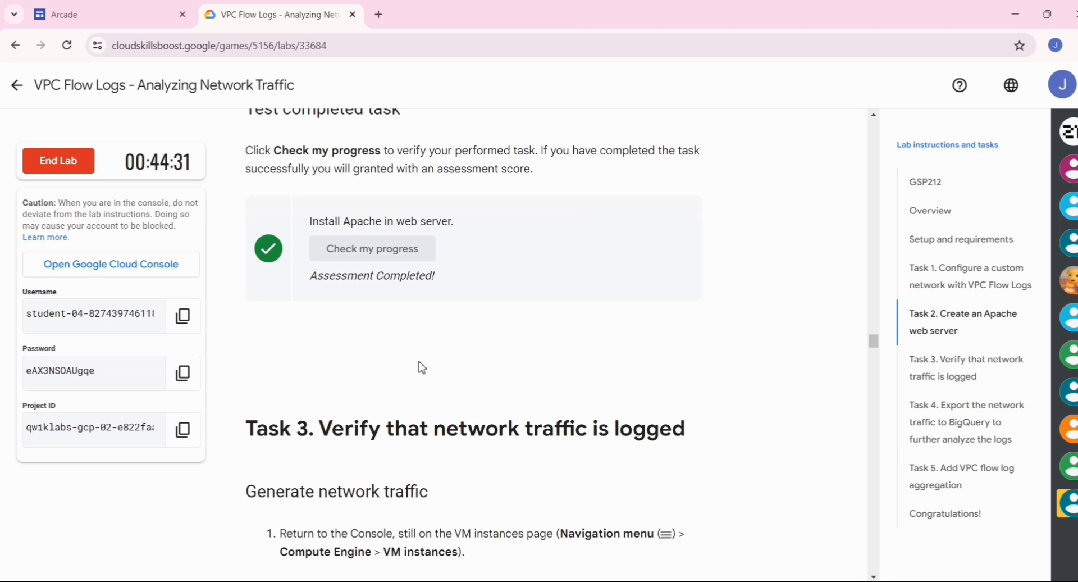
{"action": "scroll", "coordinate": [422, 362], "scroll_direction": "down", "scroll_amount": 2}
{"action": "scroll", "coordinate": [422, 362], "scroll_direction": "down", "scroll_amount": 2}
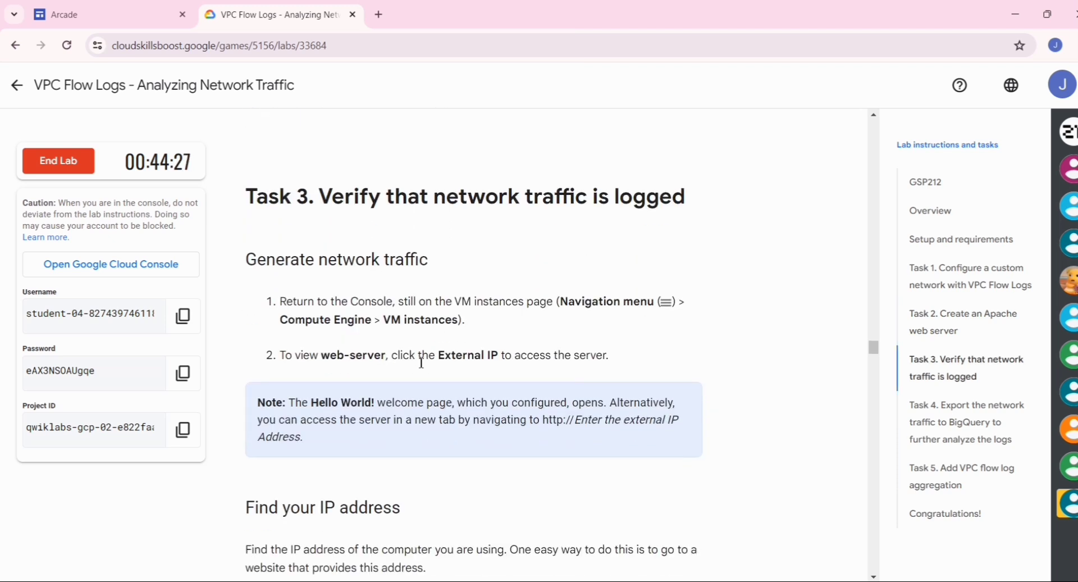
Open the external IP 35.232.220.119 to see Hello World!, then close that tab.
{"action": "key", "text": "alt+Tab"}
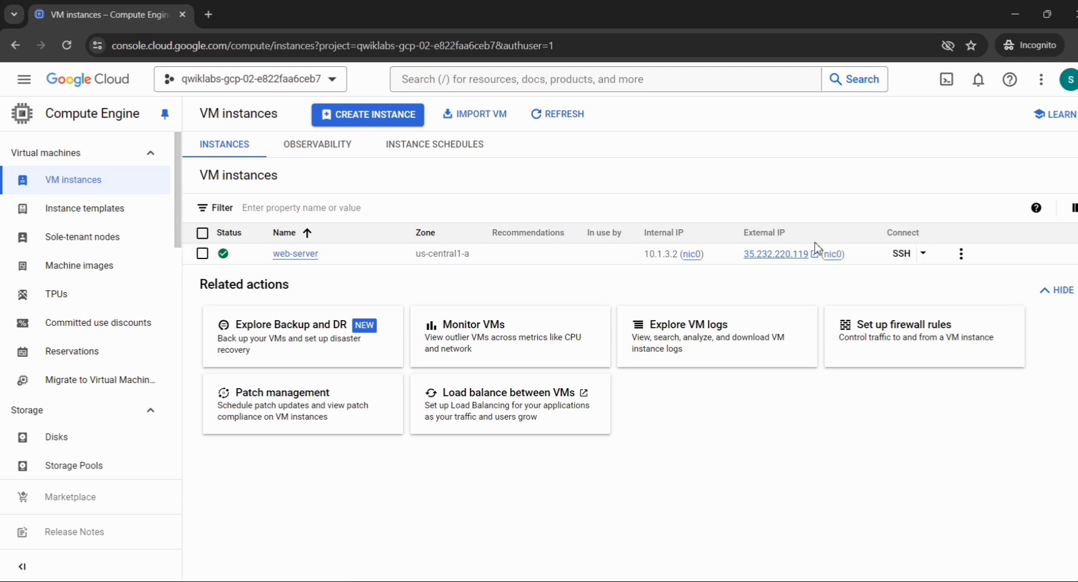
{"action": "left_click", "coordinate": [766, 258]}
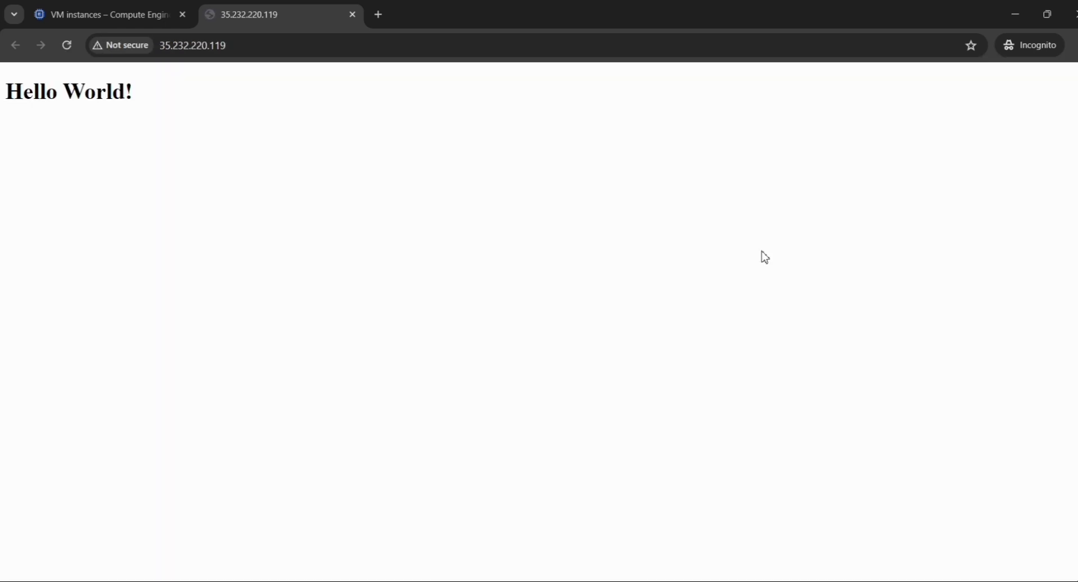
{"action": "left_click_drag", "start_coordinate": [144, 99], "coordinate": [5, 97]}
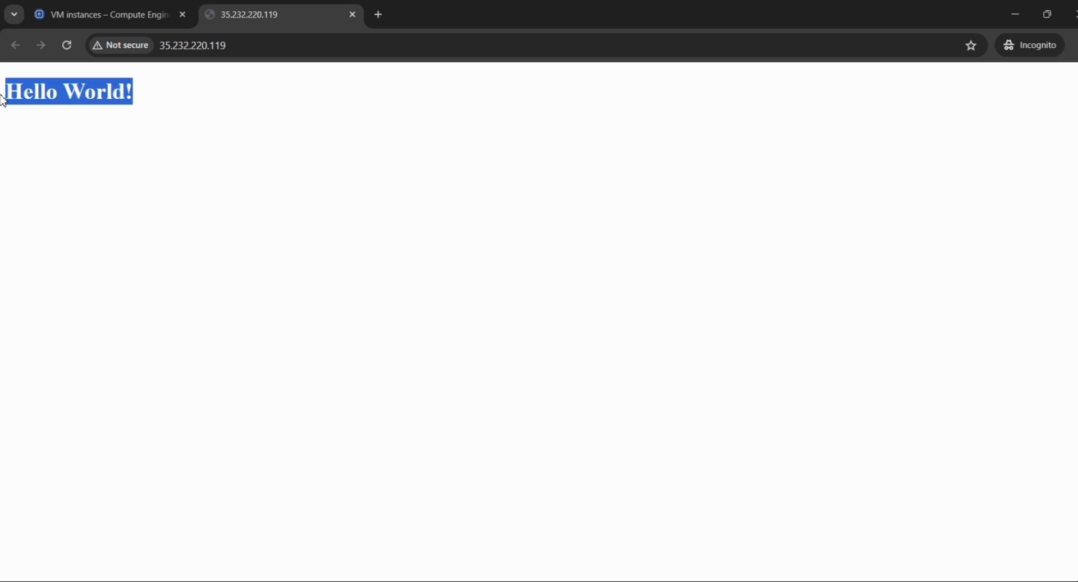
{"action": "left_click", "coordinate": [353, 15]}
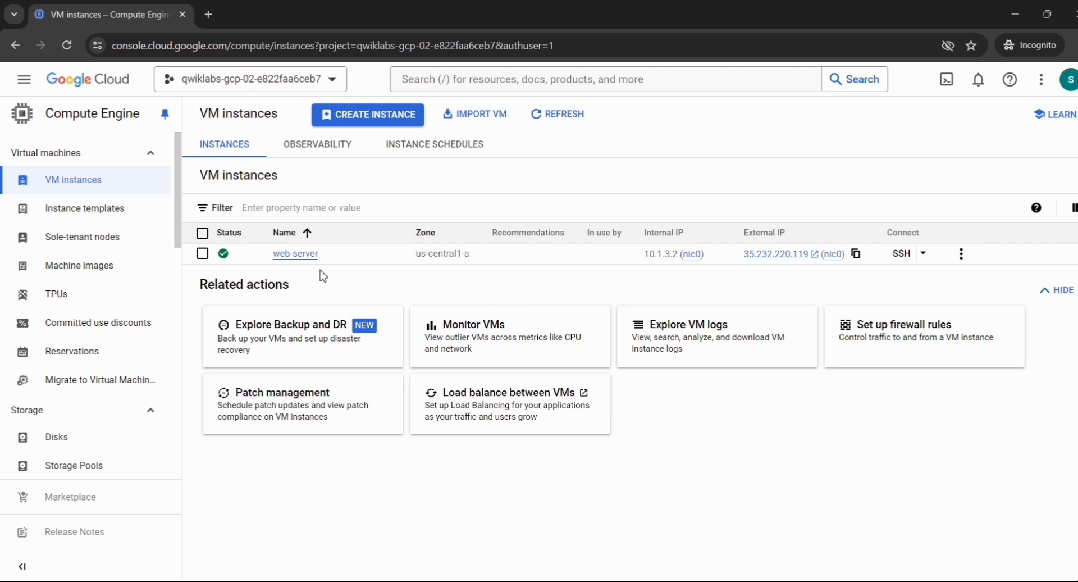
Open the All products page via VIEW ALL PRODUCTS at the bottom of the Navigation menu.
{"action": "left_click", "coordinate": [23, 80]}
{"action": "scroll", "coordinate": [103, 567], "scroll_direction": "down", "scroll_amount": 3}
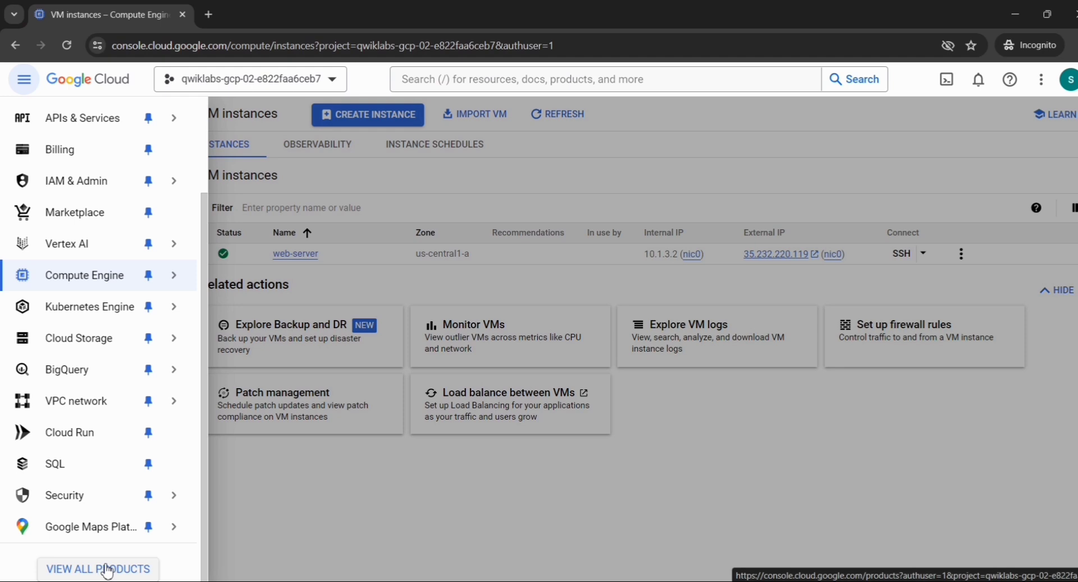
{"action": "left_click", "coordinate": [99, 568]}
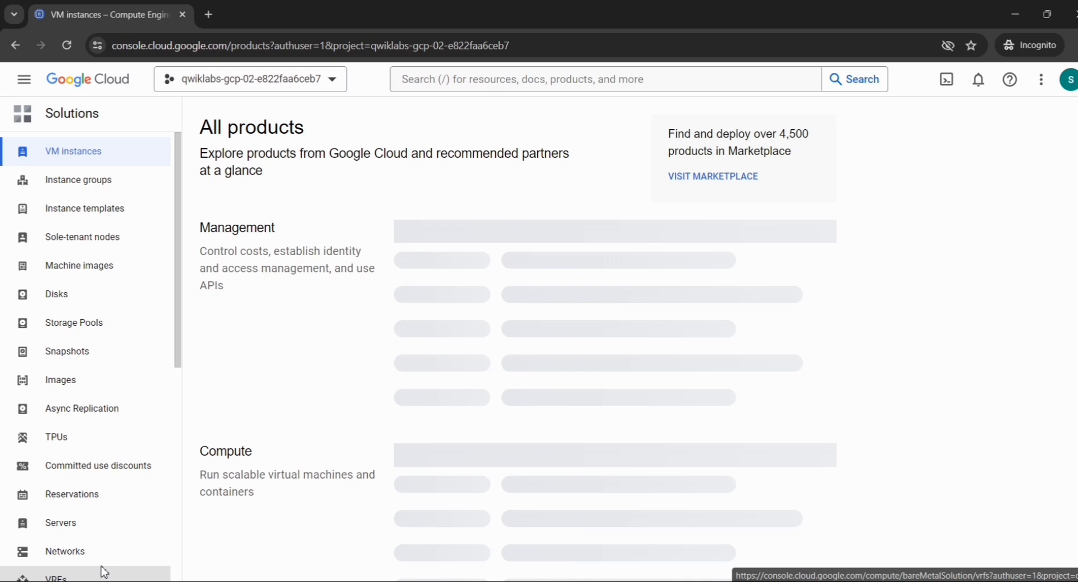
{"action": "key", "text": "alt+Tab"}
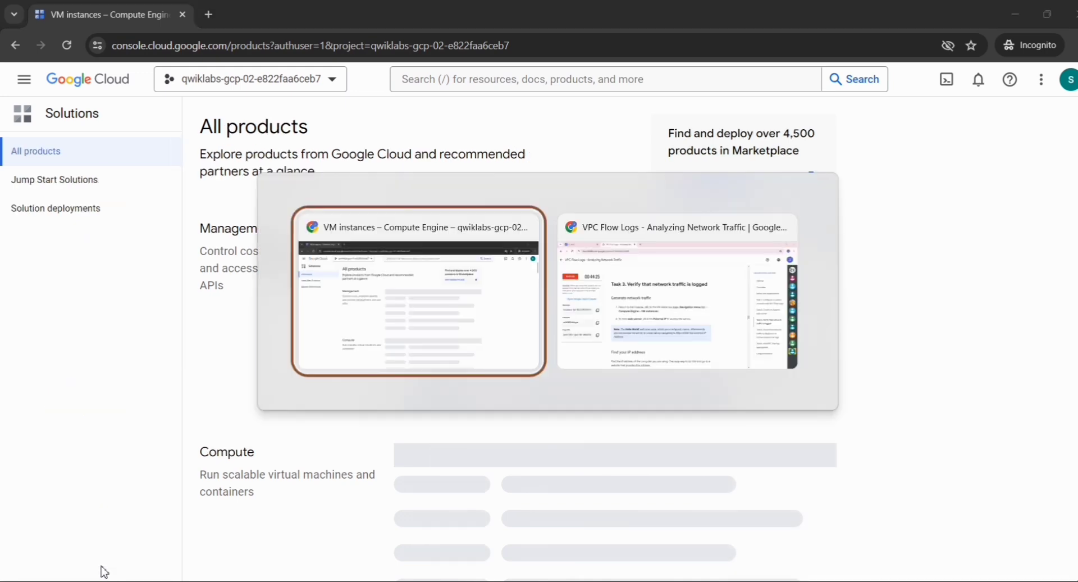
{"action": "key", "text": "alt+Tab"}
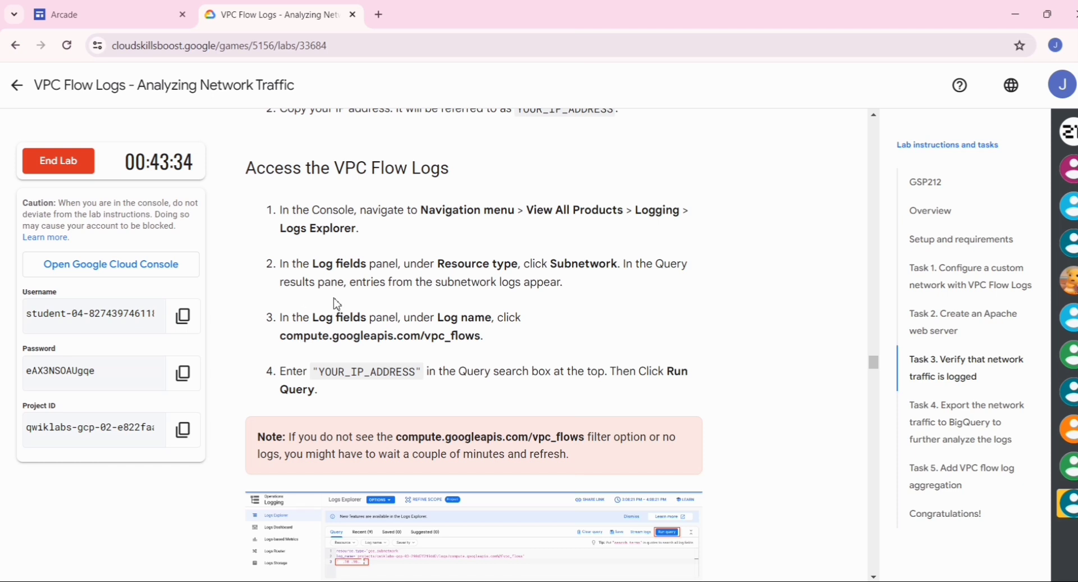
{"action": "scroll", "coordinate": [337, 303], "scroll_direction": "up", "scroll_amount": 1}
{"action": "left_click_drag", "start_coordinate": [358, 282], "coordinate": [282, 287]}
{"action": "key", "text": "ctrl+c"}
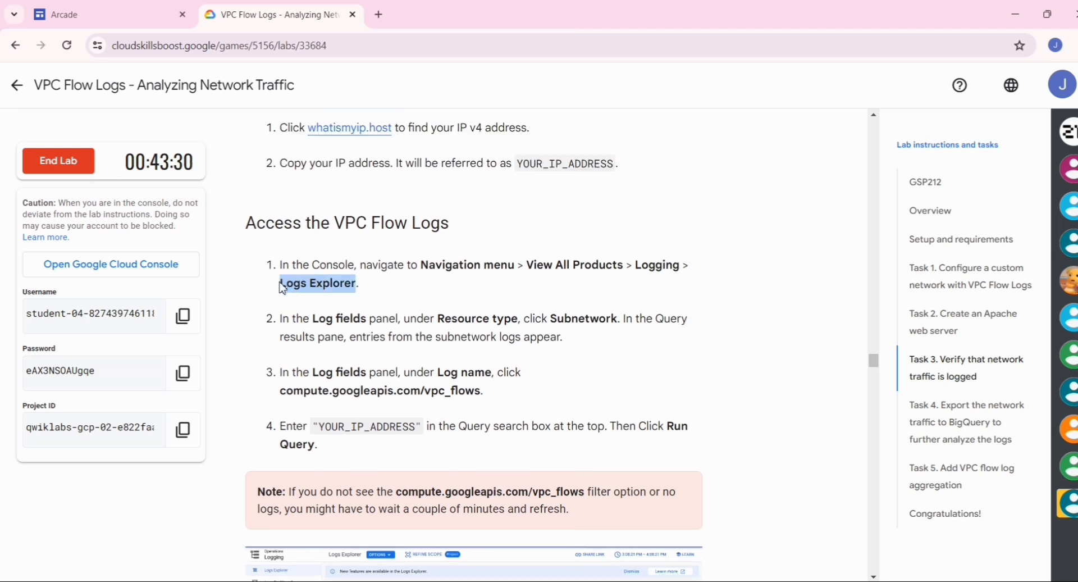
{"action": "key", "text": "alt+Tab"}
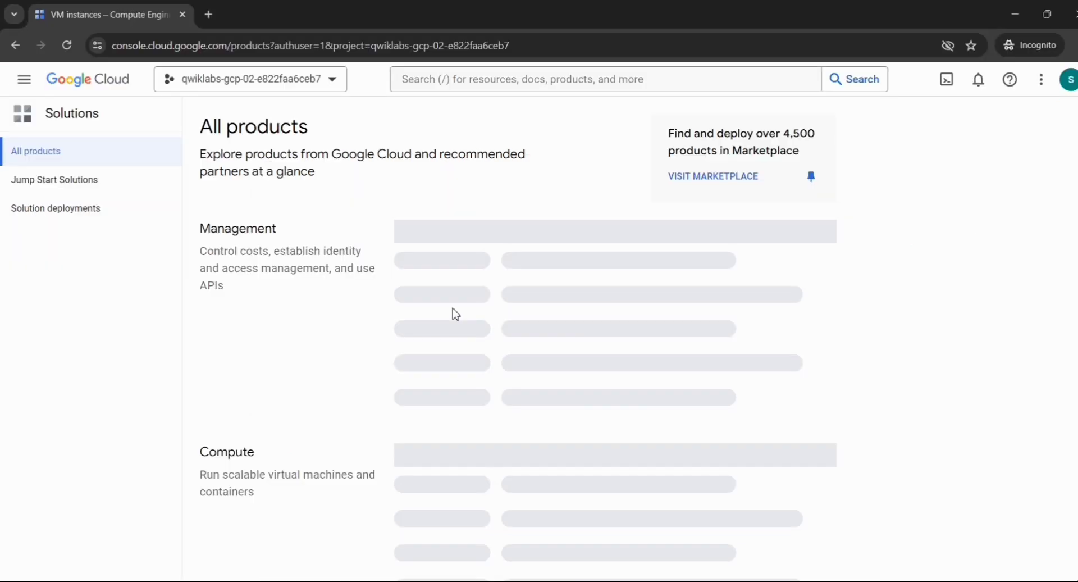
Search the console for 'Logs Explorer' and open it from Products & Pages.
{"action": "left_click", "coordinate": [456, 82]}
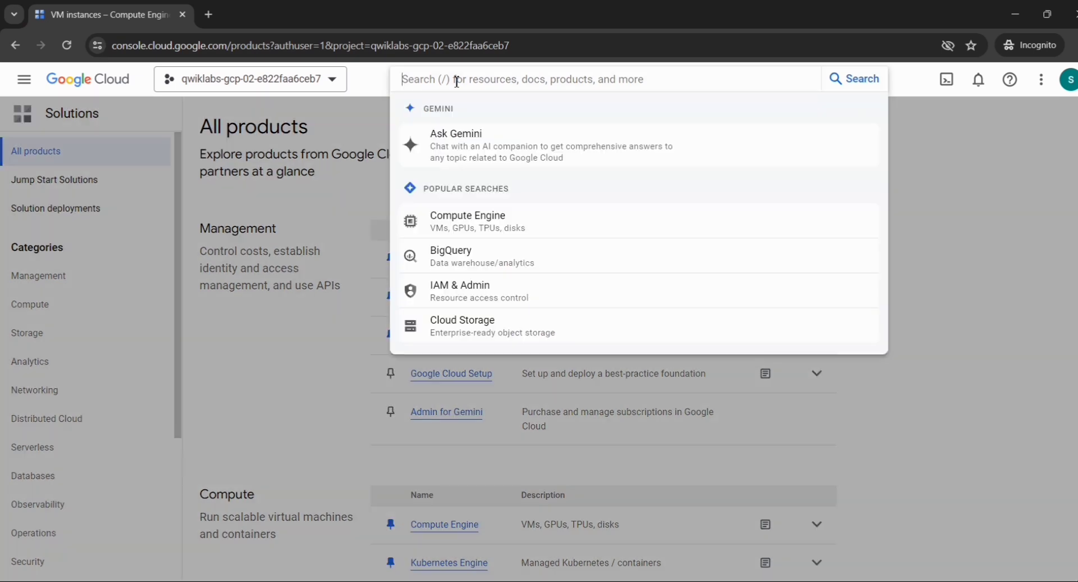
{"action": "key", "text": "ctrl+v"}
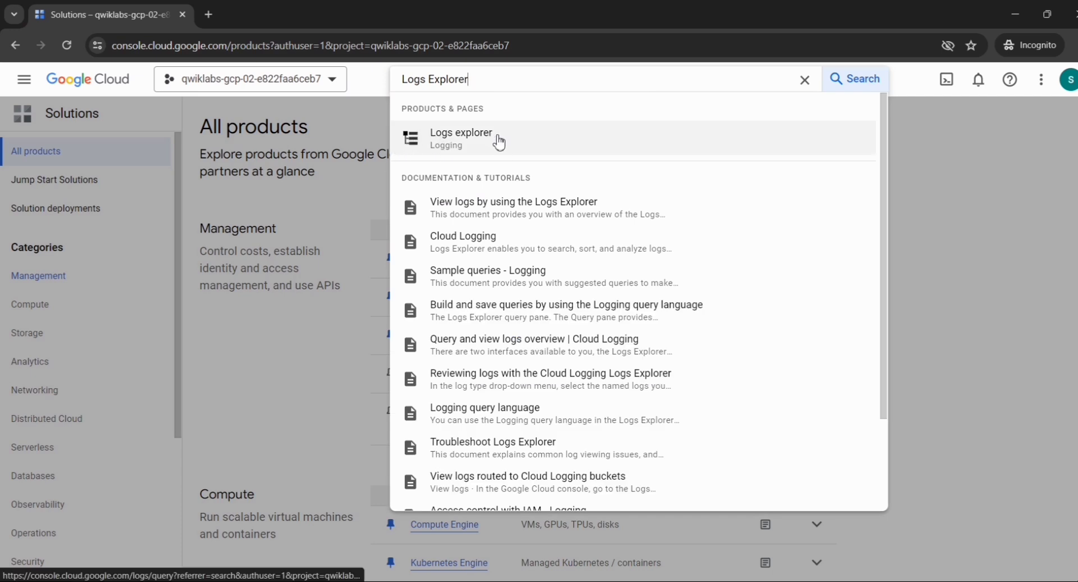
{"action": "left_click", "coordinate": [459, 138]}
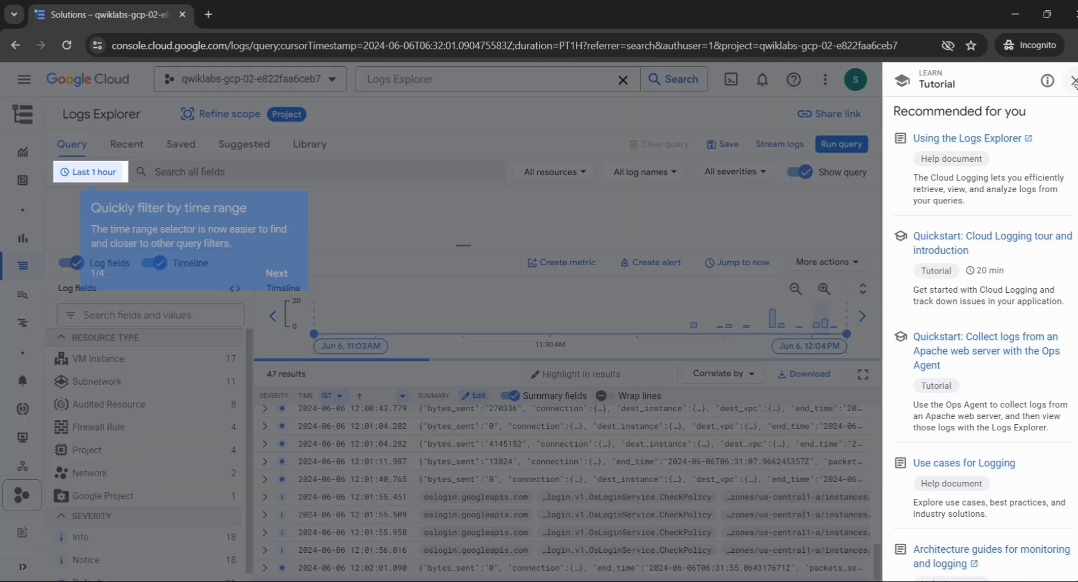
Close the Logging Tutorial side panel and the 'Quickly filter by time range' popup.
{"action": "left_click", "coordinate": [1073, 81]}
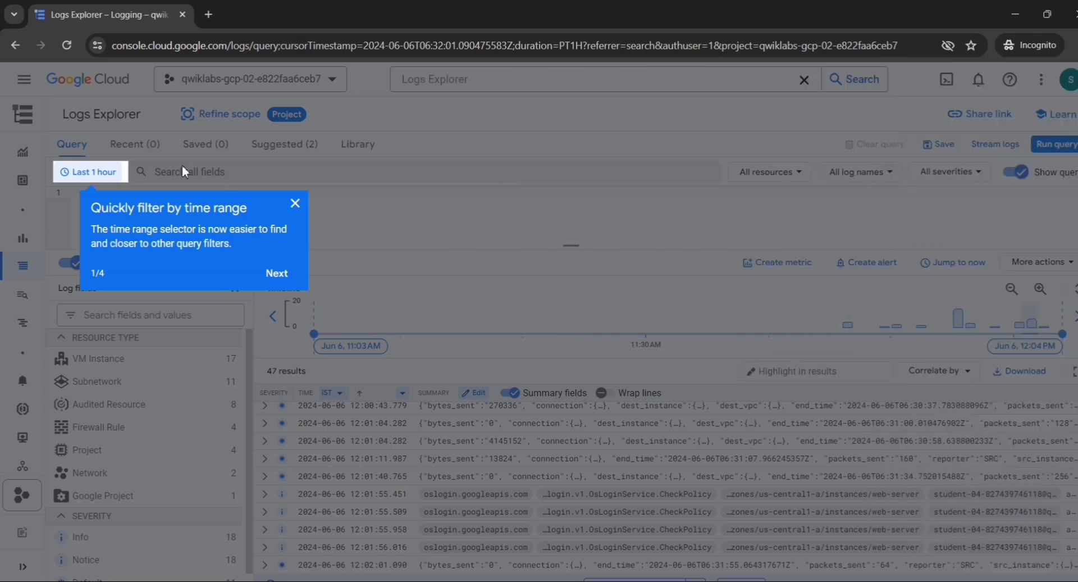
{"action": "left_click", "coordinate": [295, 203]}
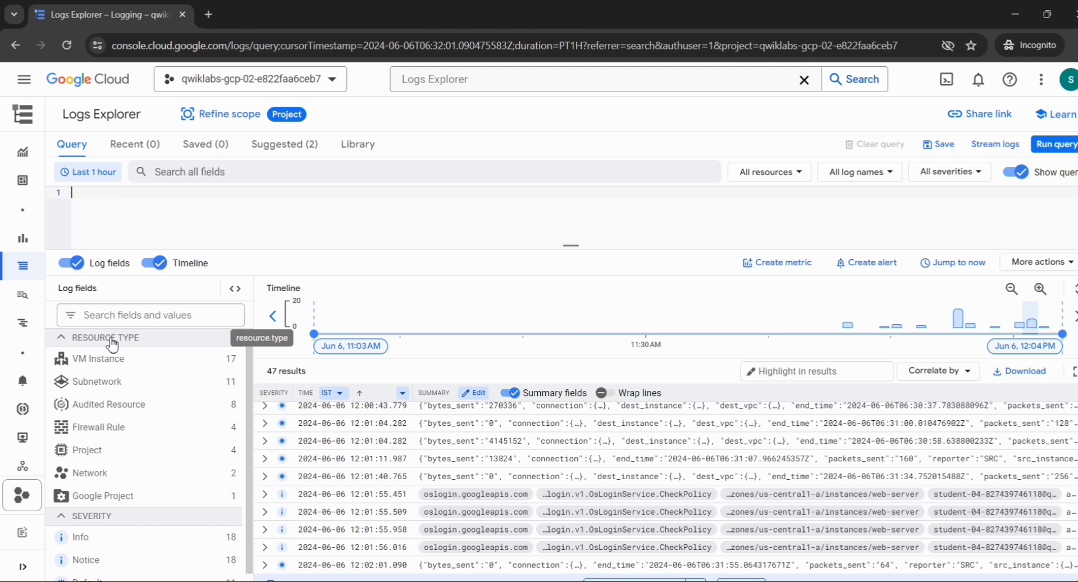
Filter logs to Subnetwork resource type and compute.googleapis.com/vpc_flows log name, leaving 9 entries.
{"action": "left_click", "coordinate": [145, 383]}
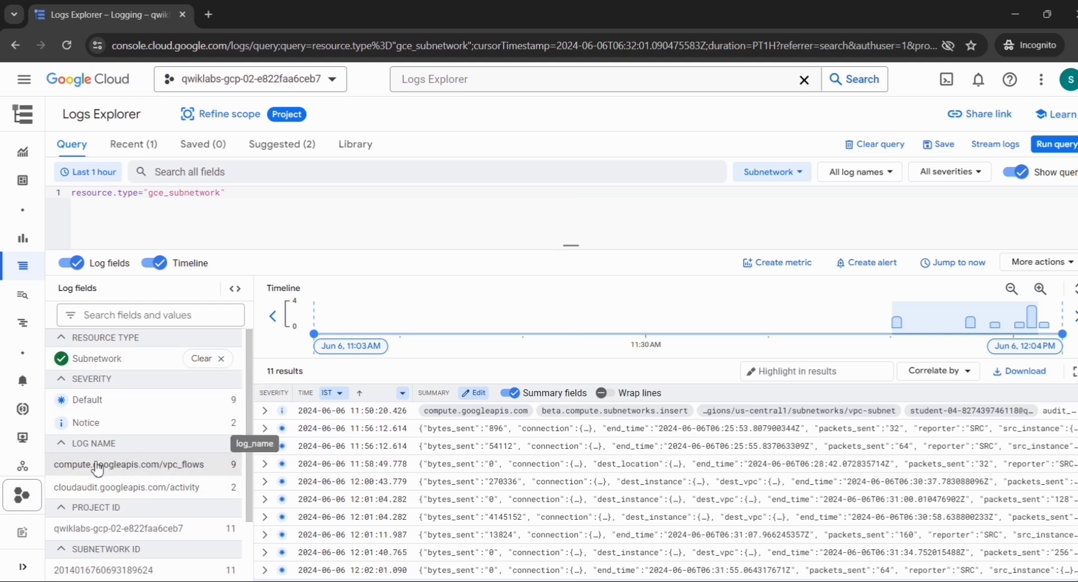
{"action": "left_click", "coordinate": [125, 470]}
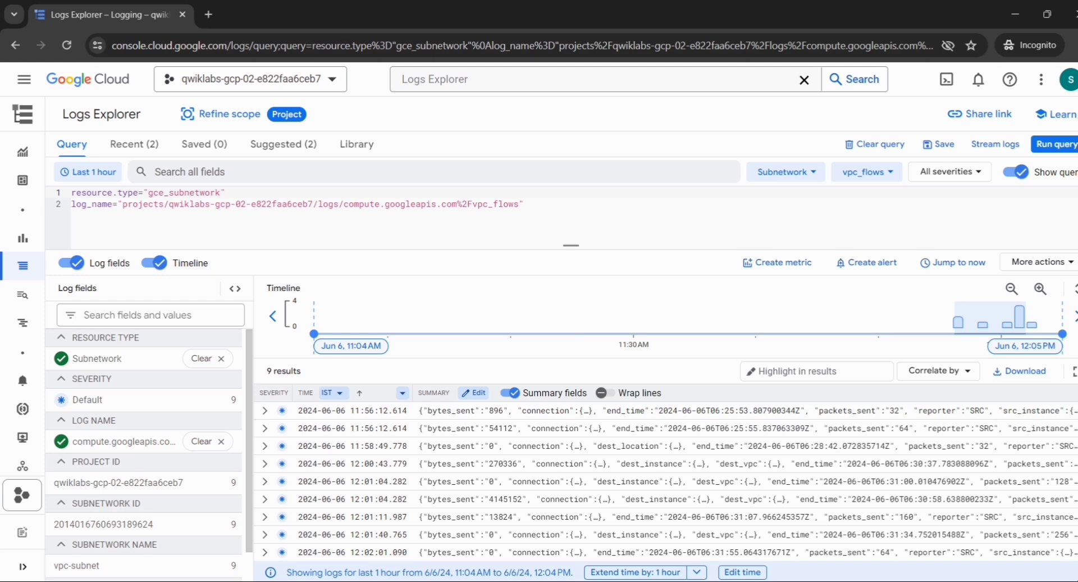
{"action": "key", "text": "alt+Tab"}
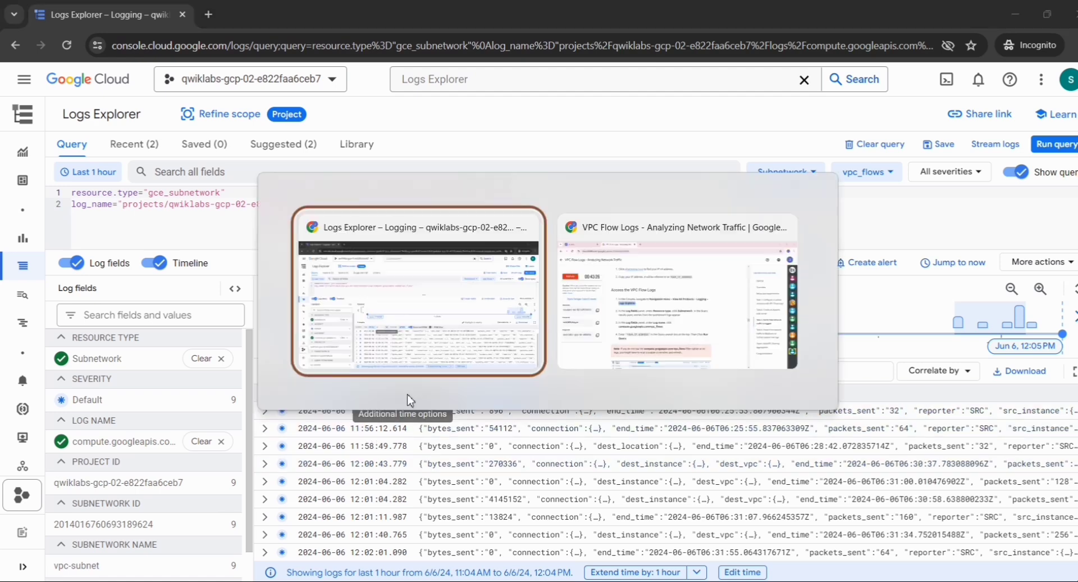
{"action": "scroll", "coordinate": [410, 395], "scroll_direction": "up", "scroll_amount": 4}
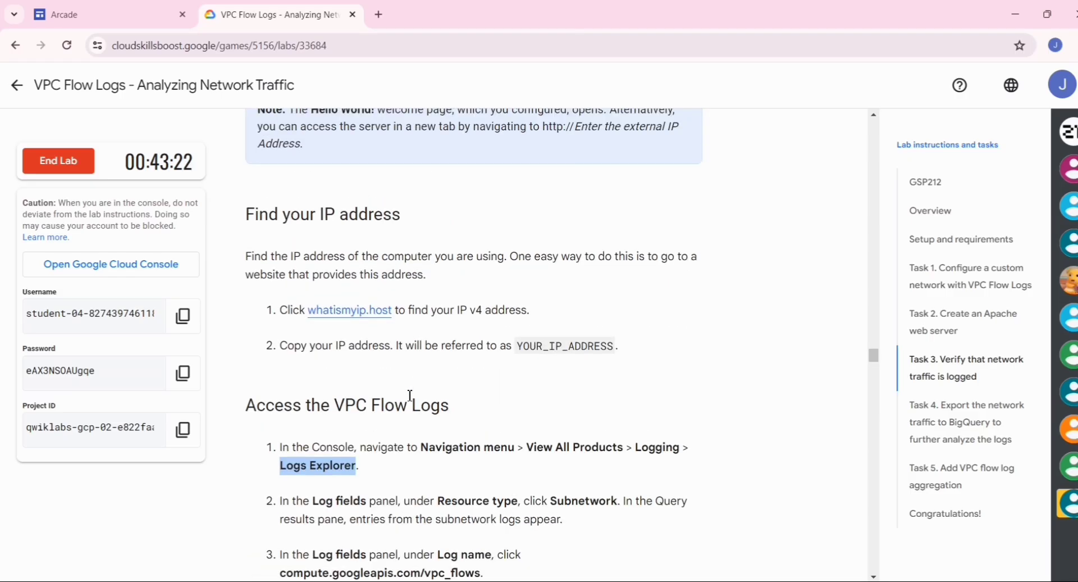
{"action": "scroll", "coordinate": [409, 395], "scroll_direction": "up", "scroll_amount": 2}
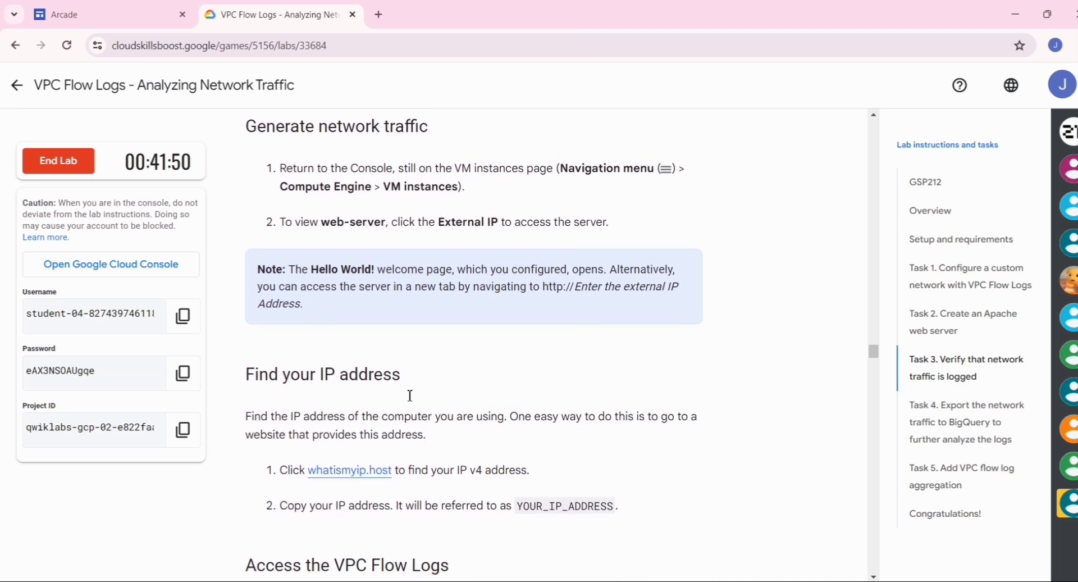
{"action": "scroll", "coordinate": [409, 395], "scroll_direction": "up", "scroll_amount": 6}
{"action": "scroll", "coordinate": [410, 395], "scroll_direction": "down", "scroll_amount": 13}
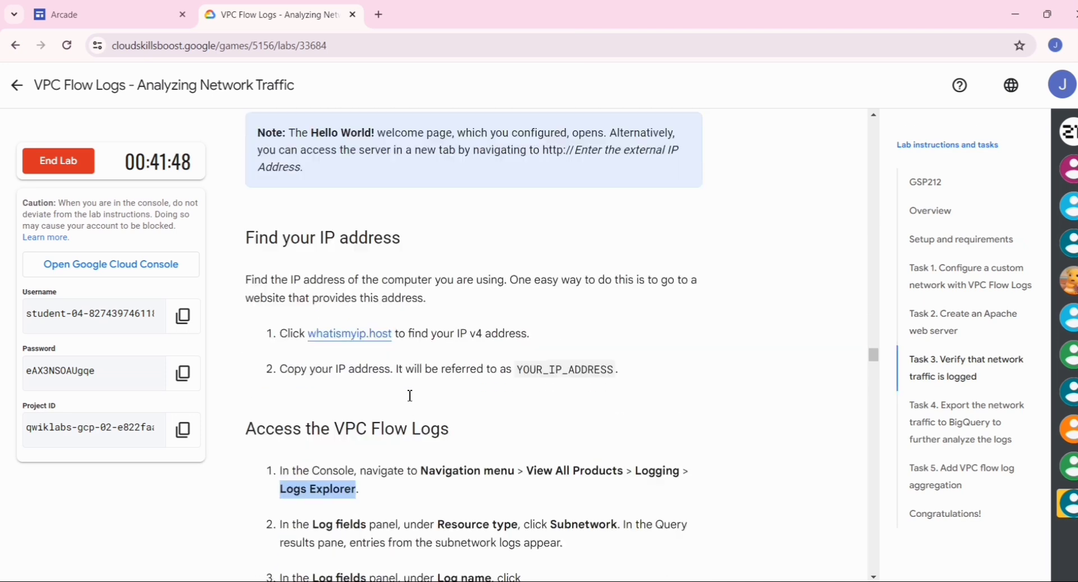
{"action": "key", "text": "alt+Tab"}
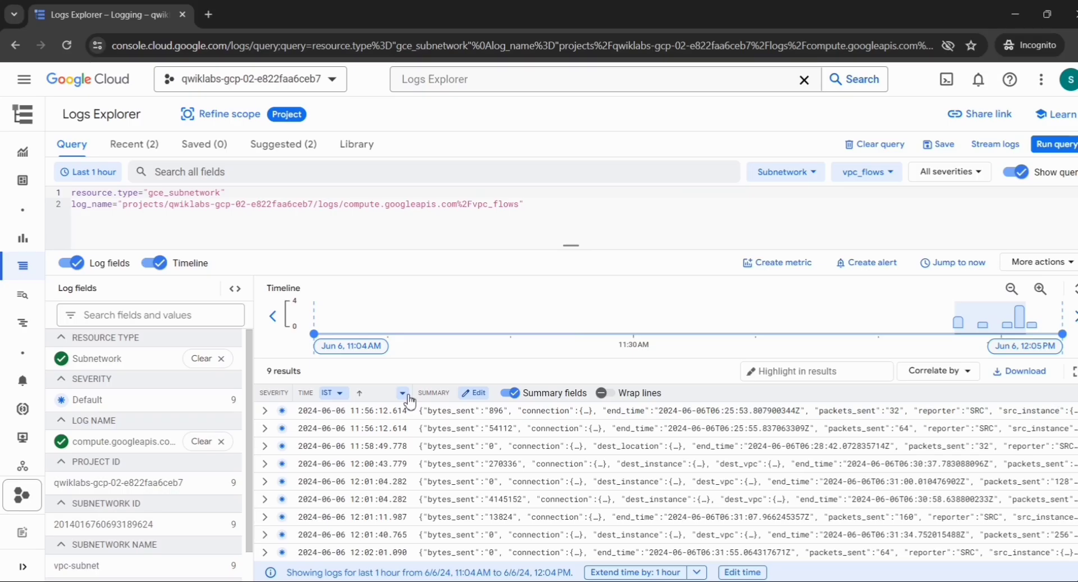
Go to Compute Engine VM instances and copy web-server's external IP 35.232.220.119.
{"action": "left_click", "coordinate": [24, 83]}
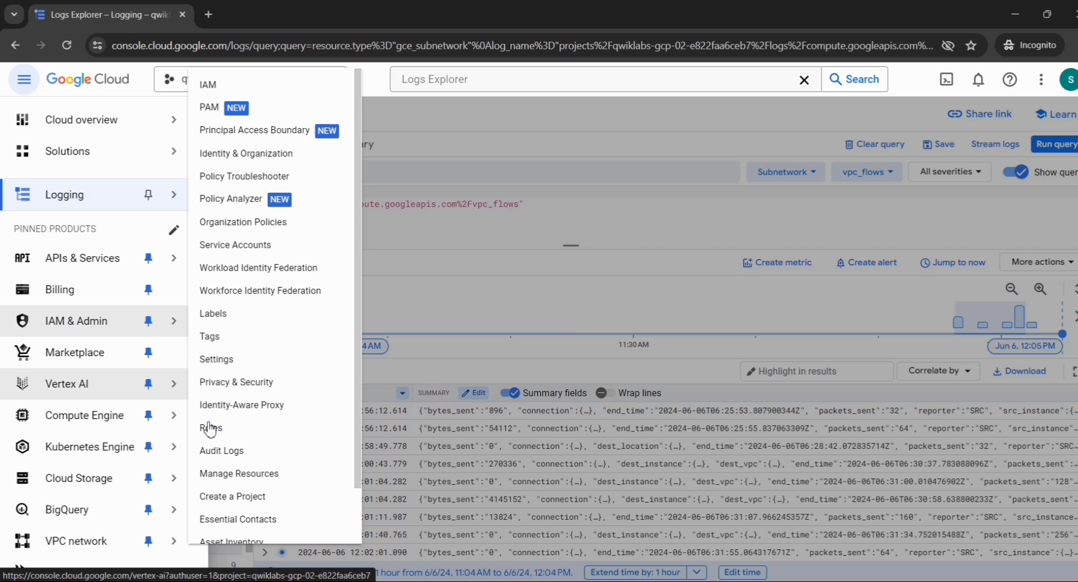
{"action": "mouse_move", "coordinate": [181, 427]}
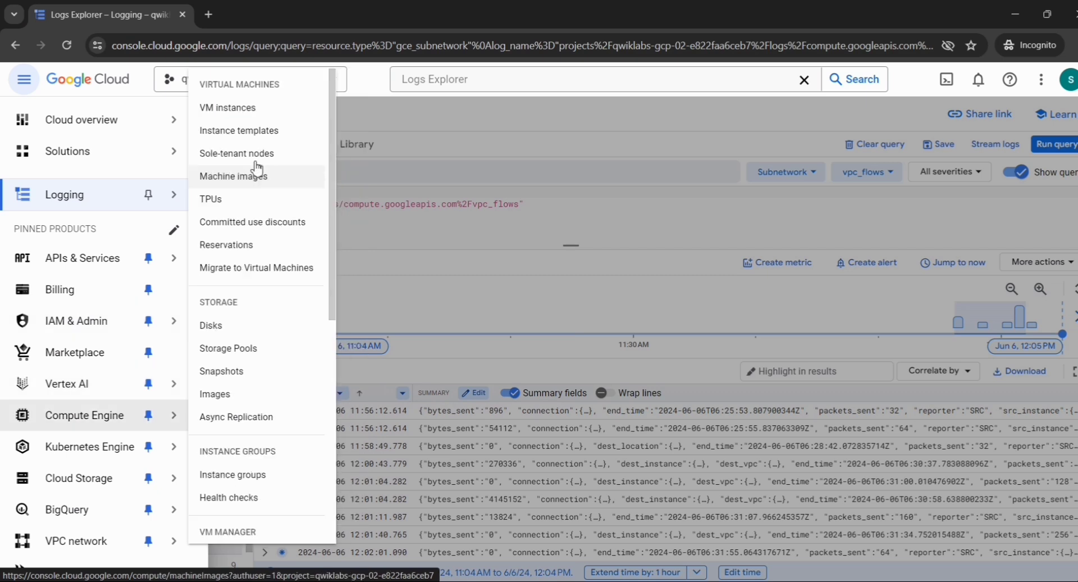
{"action": "left_click", "coordinate": [245, 116]}
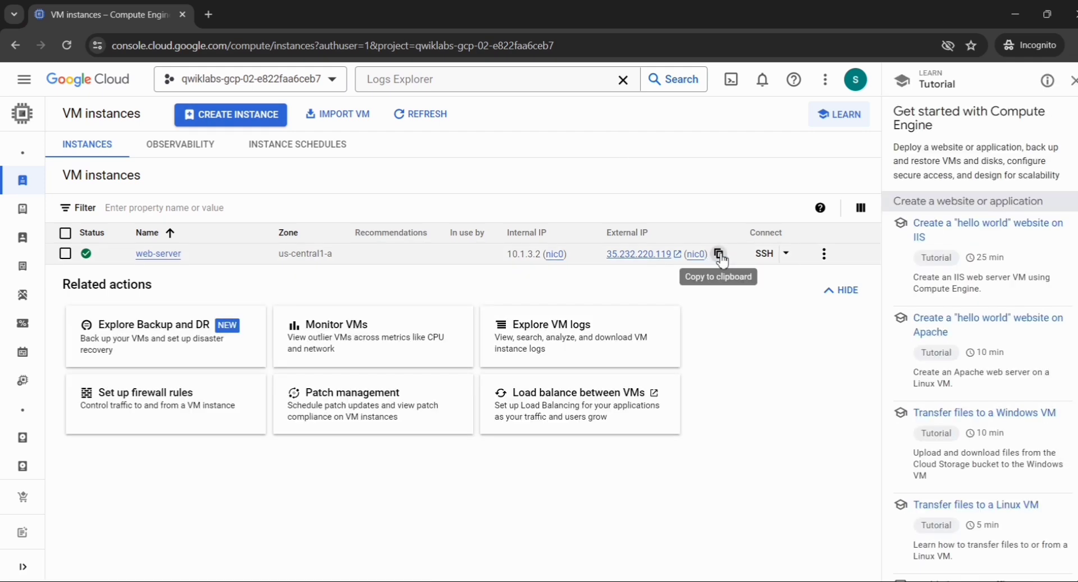
{"action": "left_click", "coordinate": [718, 255]}
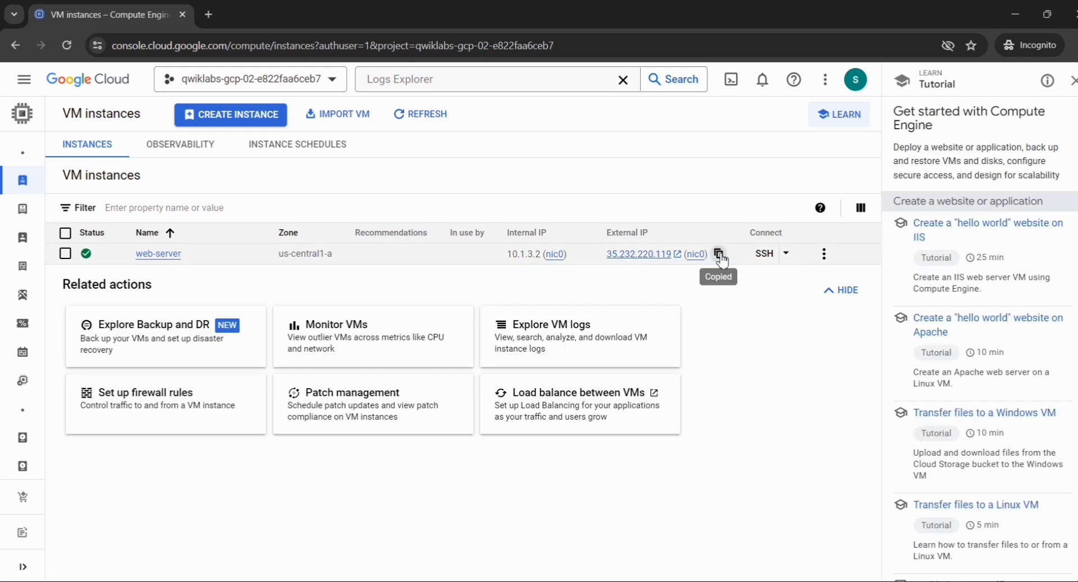
Search all log fields for 35.232.220.119 in Logs Explorer; the query returns 0 results.
{"action": "left_click", "coordinate": [14, 46]}
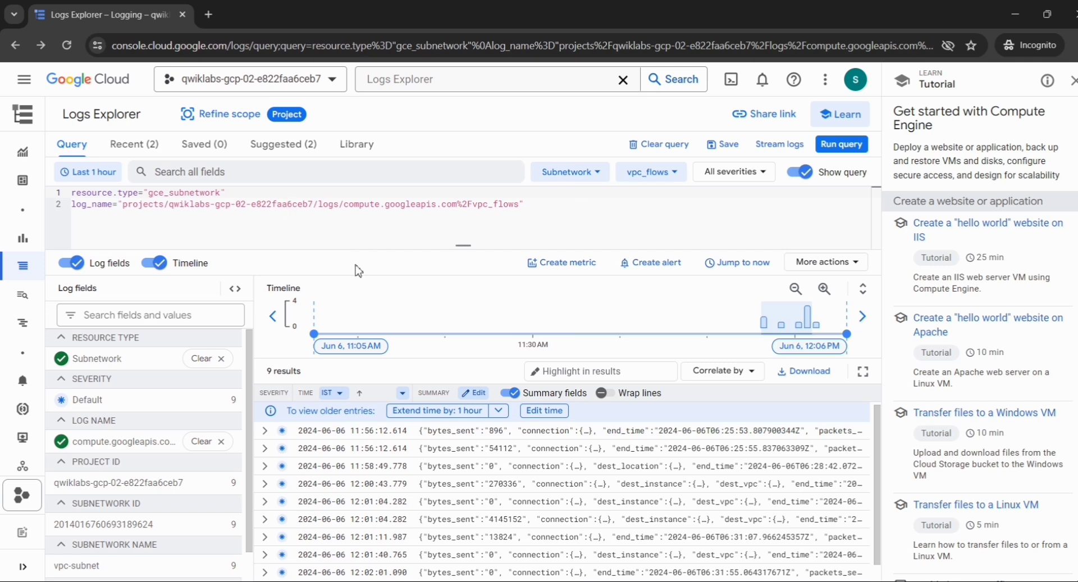
{"action": "left_click", "coordinate": [324, 172]}
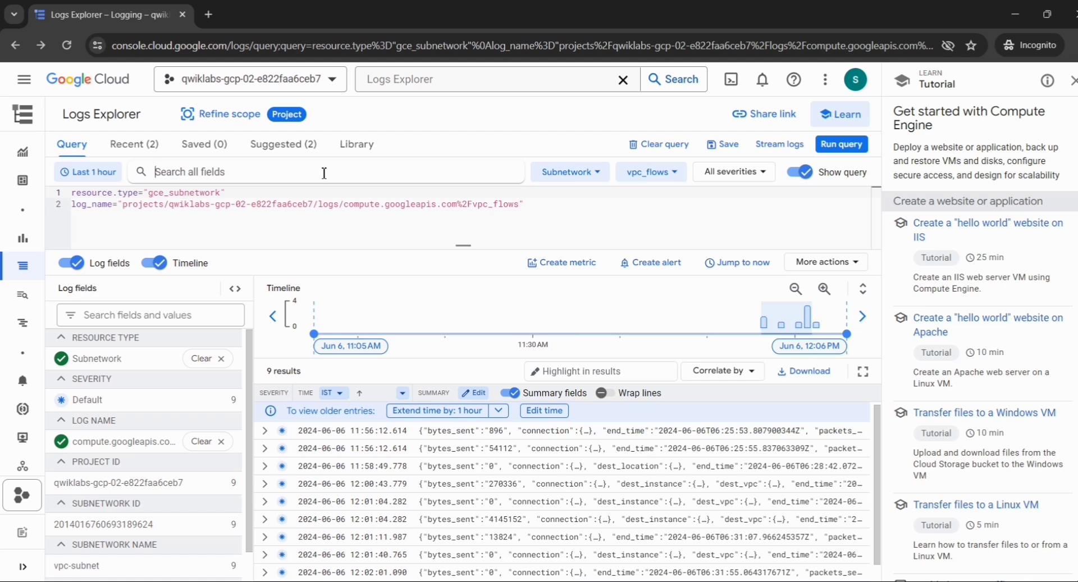
{"action": "key", "text": "ctrl+v"}
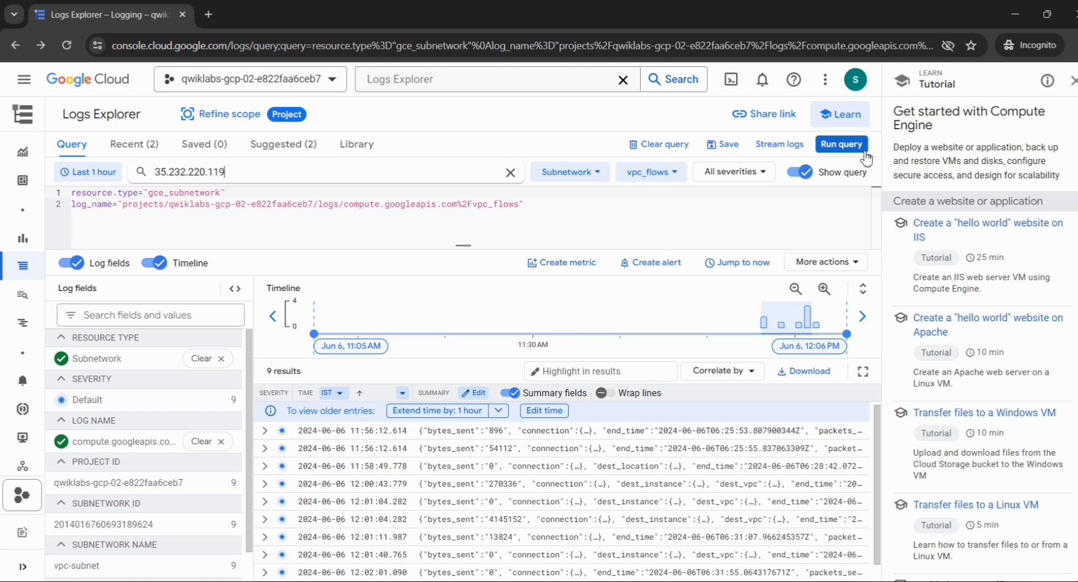
{"action": "left_click", "coordinate": [833, 147]}
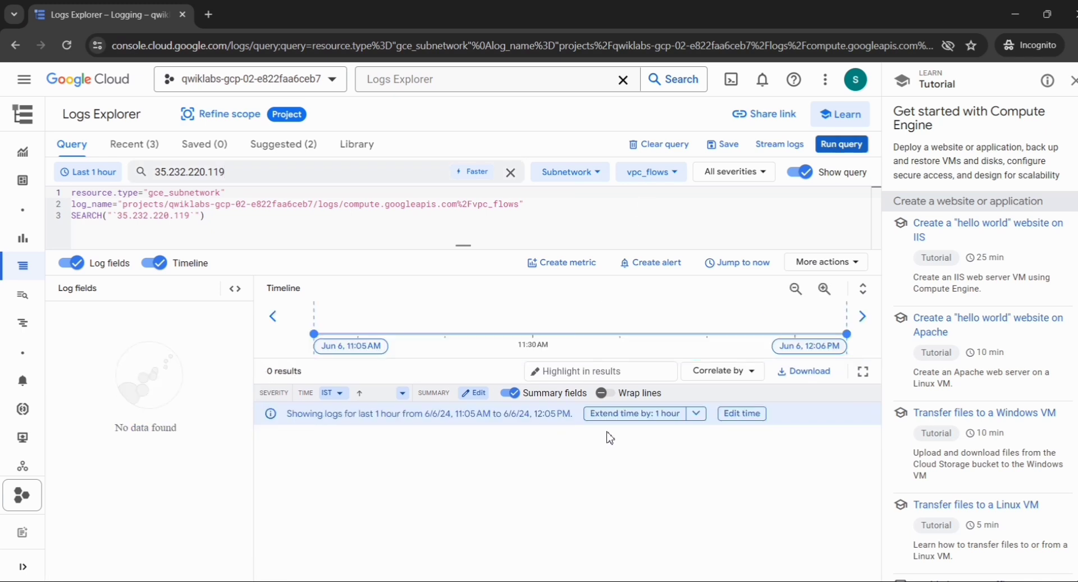
Move 35.232.220.119 from the field search into a new query line 3 and run the query.
{"action": "left_click", "coordinate": [697, 414]}
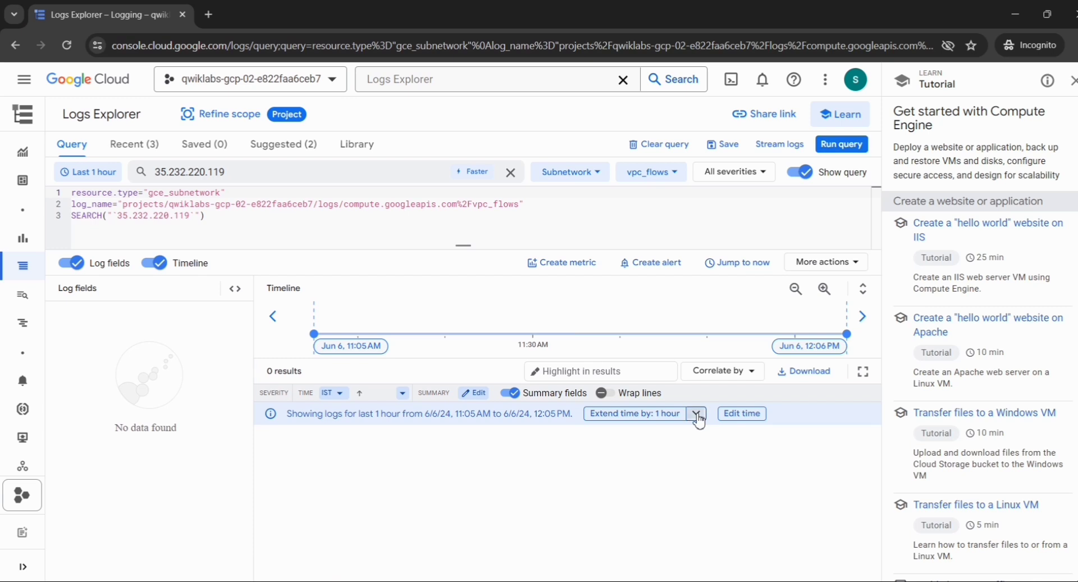
{"action": "left_click", "coordinate": [596, 508]}
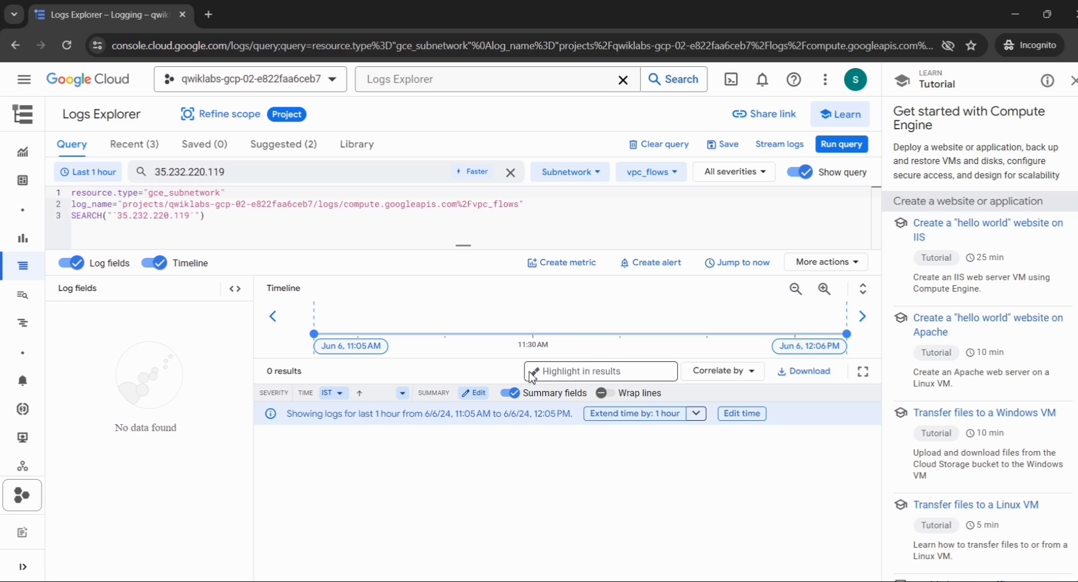
{"action": "left_click", "coordinate": [511, 174]}
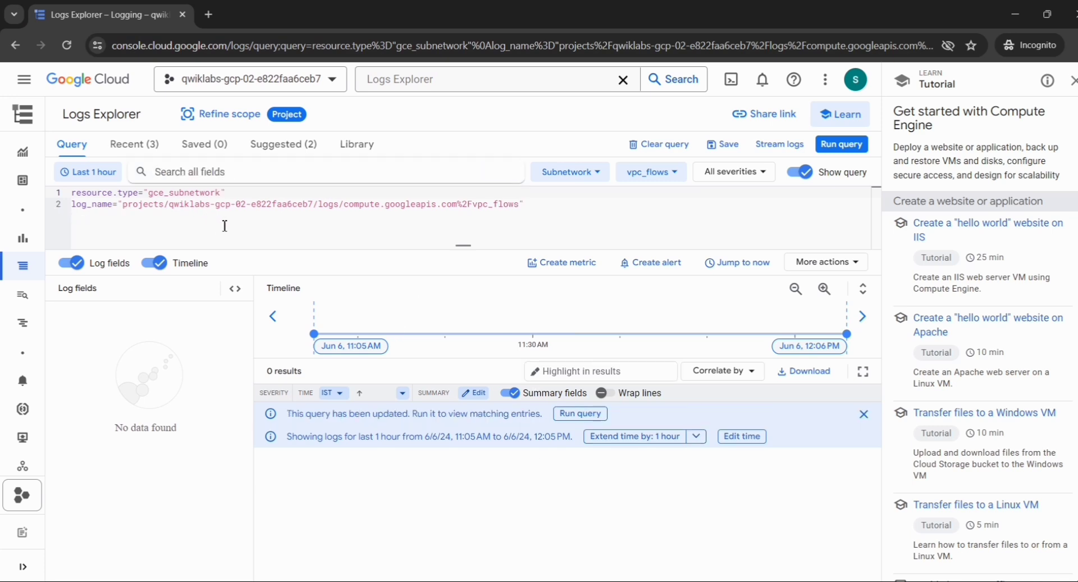
{"action": "left_click", "coordinate": [546, 203]}
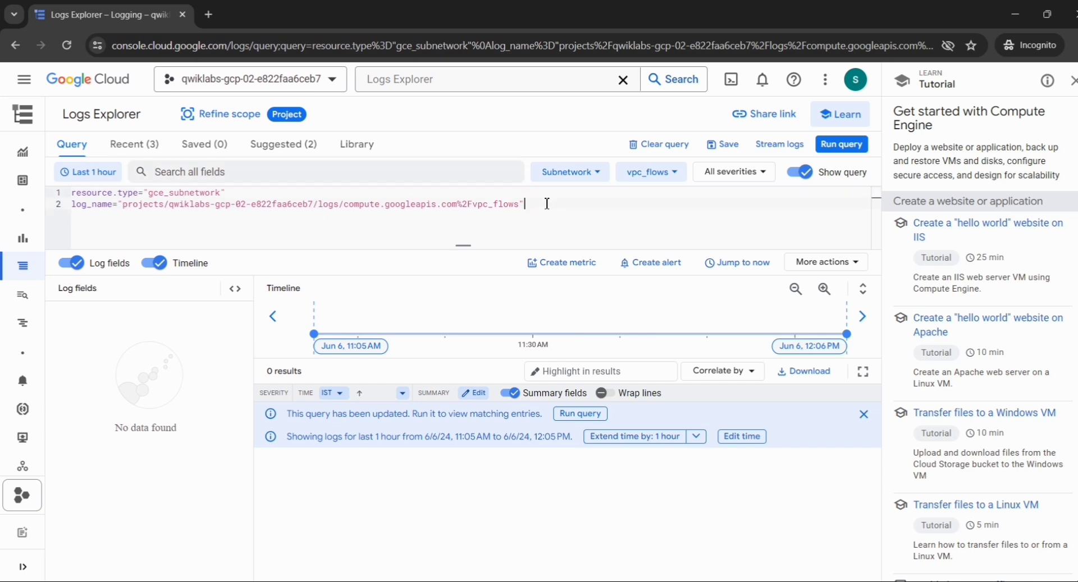
{"action": "key", "text": "Return"}
{"action": "key", "text": "ctrl+v"}
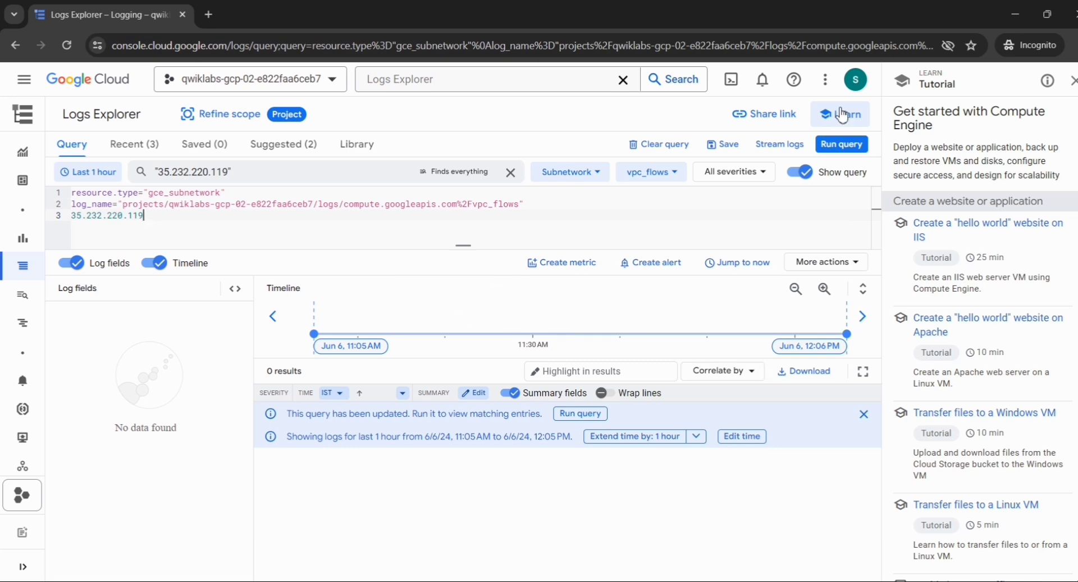
{"action": "left_click", "coordinate": [834, 147]}
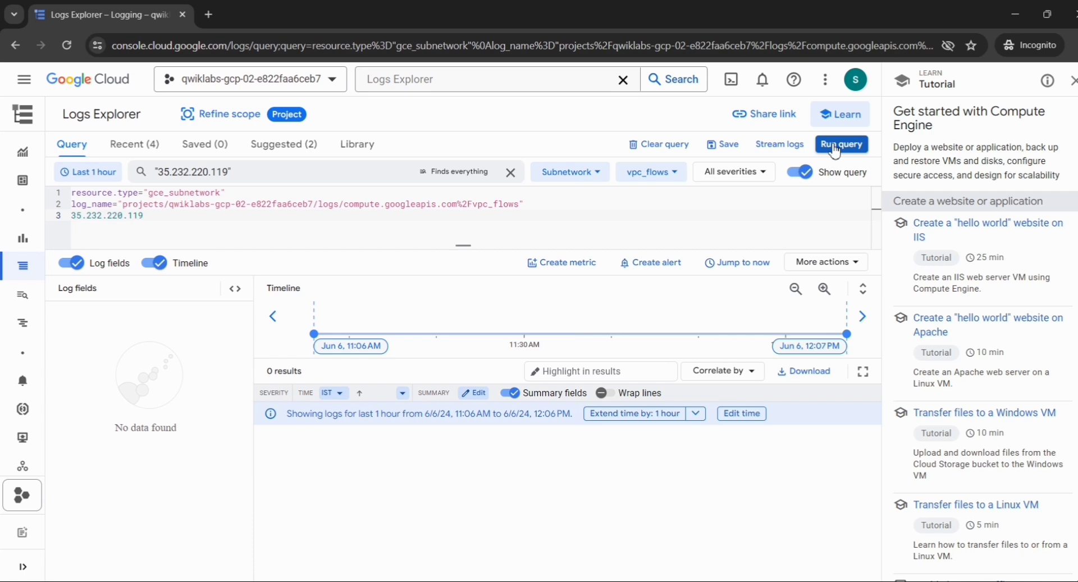
Extend the time range by 1 hour, then revert to the plain 9-entry vpc_flows query.
{"action": "left_click", "coordinate": [650, 418]}
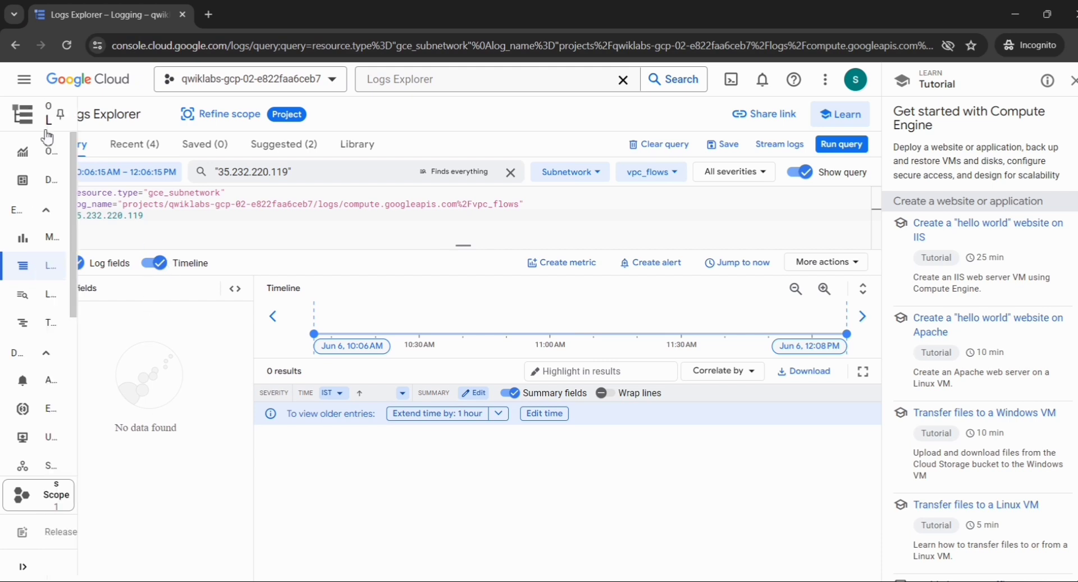
{"action": "left_click", "coordinate": [14, 45]}
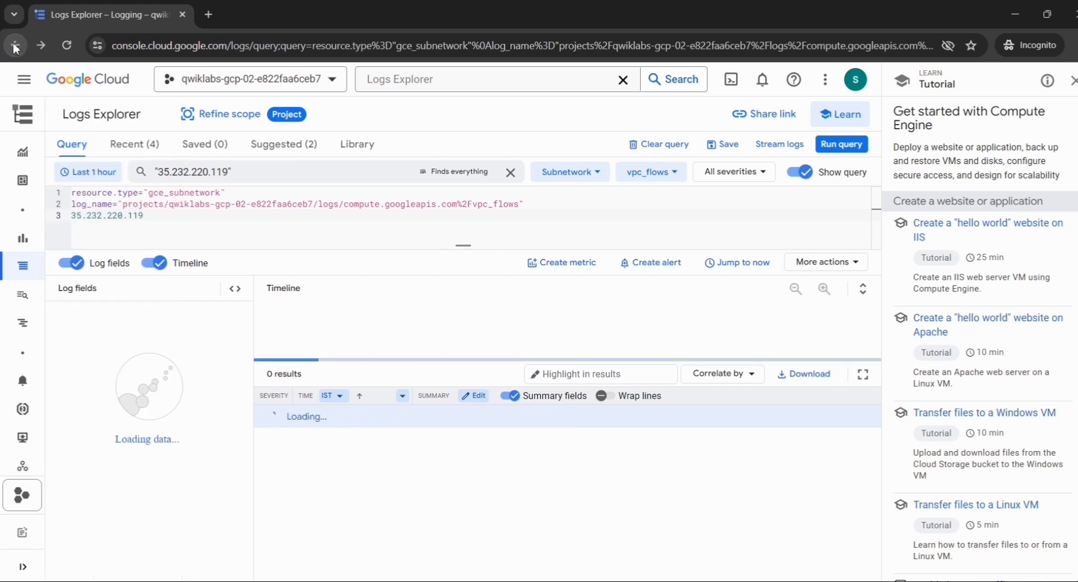
{"action": "left_click", "coordinate": [14, 45]}
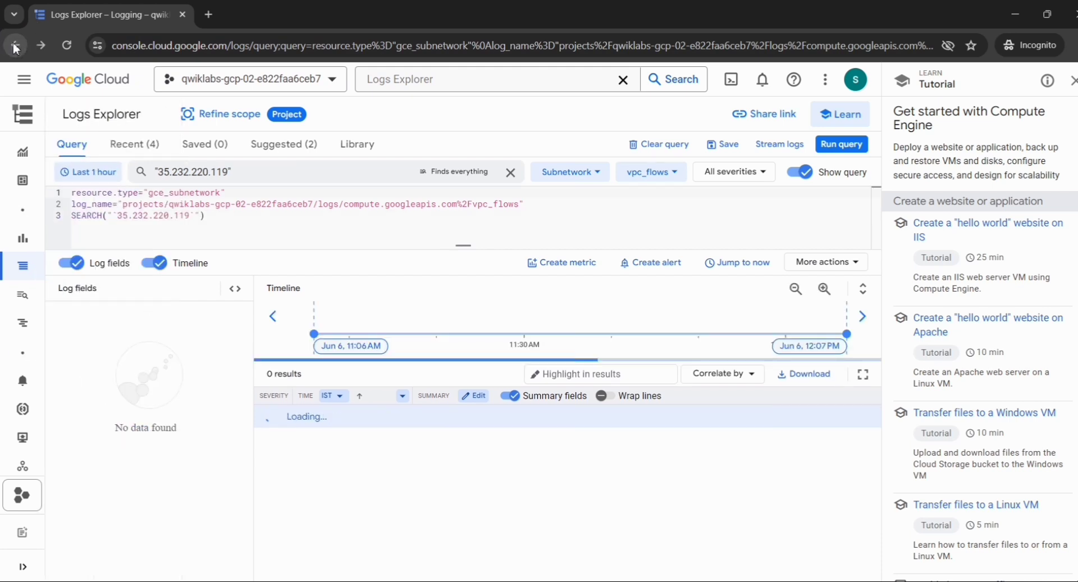
{"action": "left_click", "coordinate": [14, 45]}
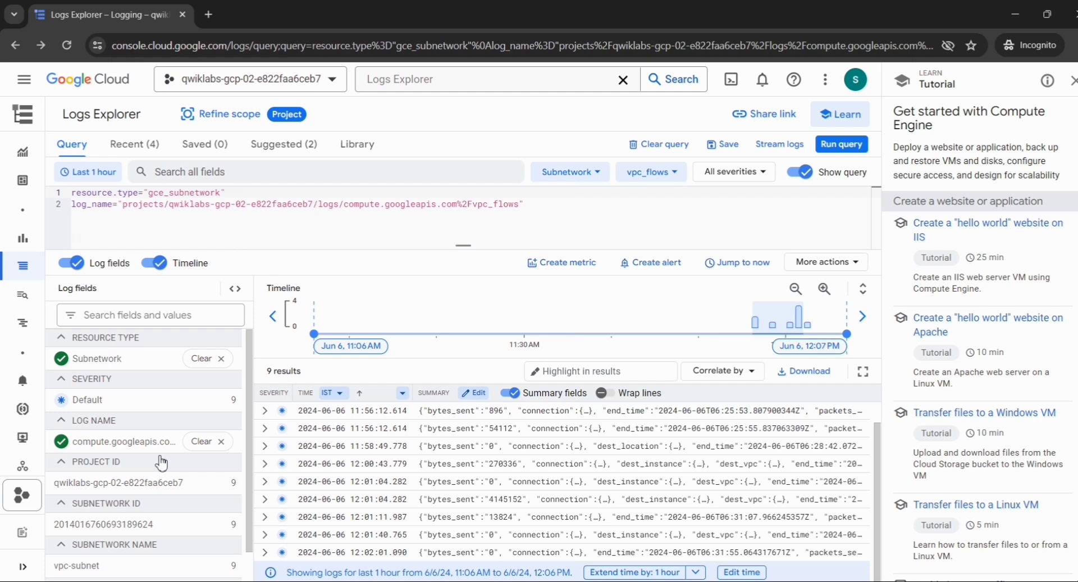
Clear the compute.googleapis.com/vpc_flows log-name filter, showing all 11 subnetwork entries.
{"action": "left_click", "coordinate": [193, 449]}
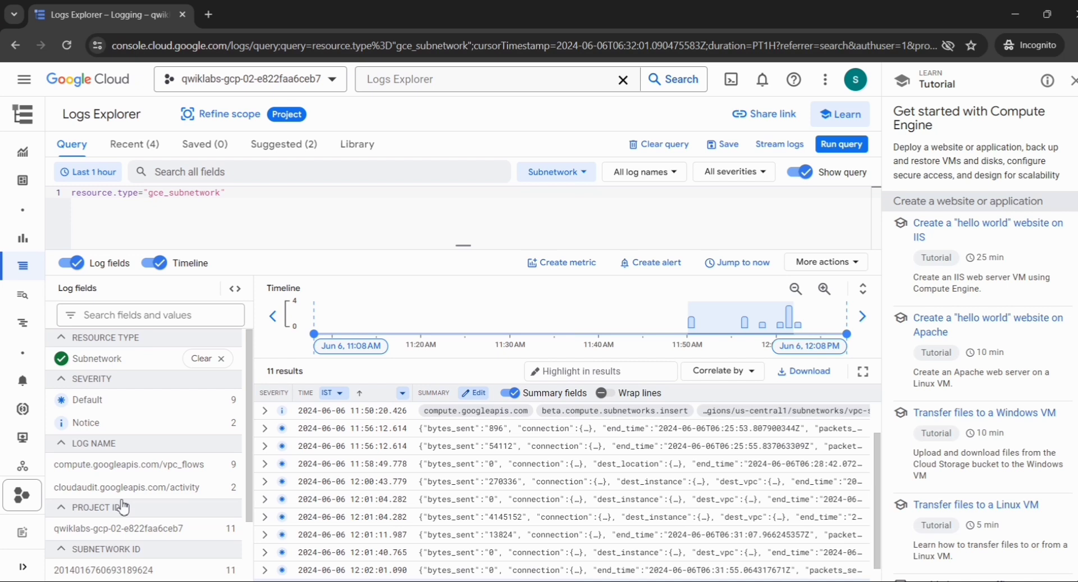
Reapply the compute.googleapis.com/vpc_flows log-name filter from LOG NAME, back to 9 results.
{"action": "left_click", "coordinate": [62, 444]}
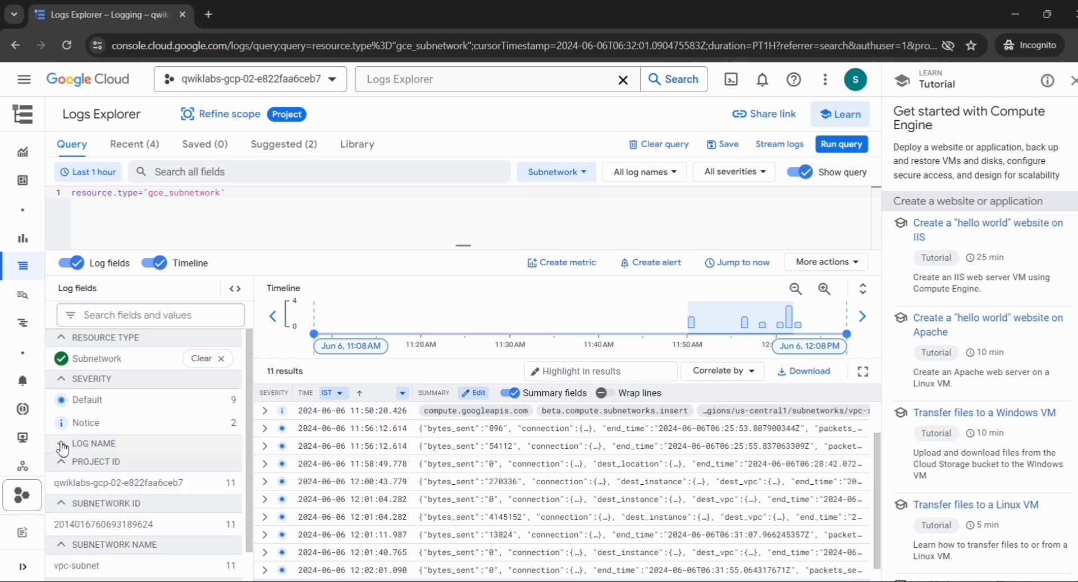
{"action": "left_click", "coordinate": [62, 447]}
{"action": "scroll", "coordinate": [155, 462], "scroll_direction": "down", "scroll_amount": 2}
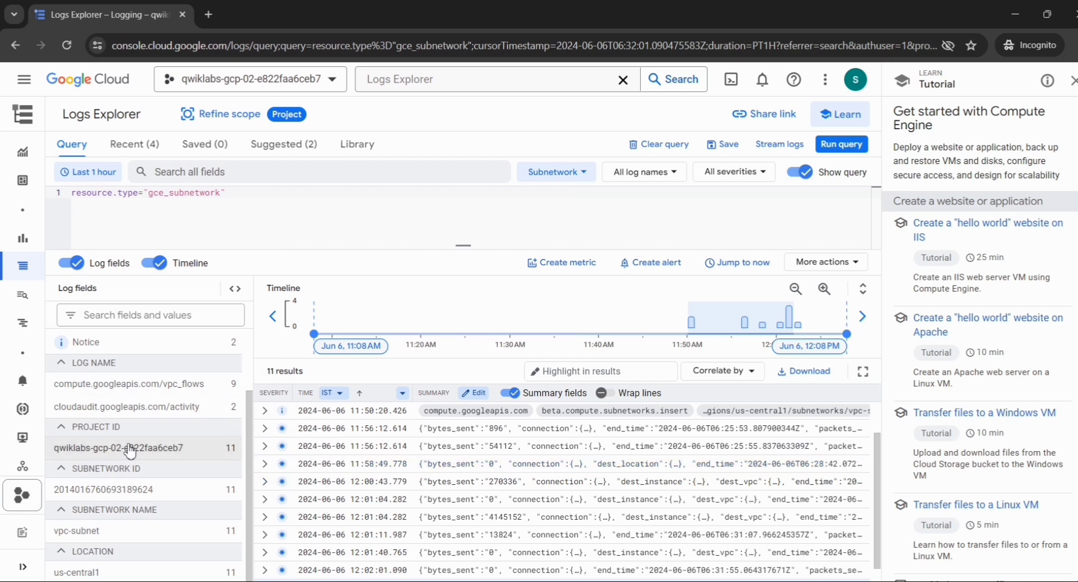
{"action": "left_click", "coordinate": [177, 392]}
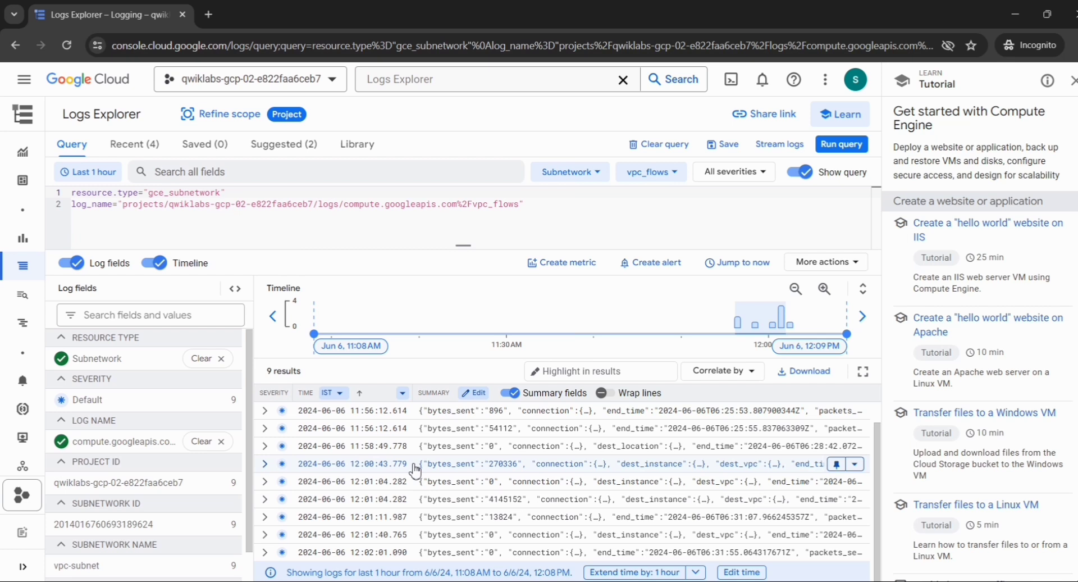
Rerun the vpc_flows query and open the More actions dropdown.
{"action": "scroll", "coordinate": [415, 470], "scroll_direction": "up", "scroll_amount": 1}
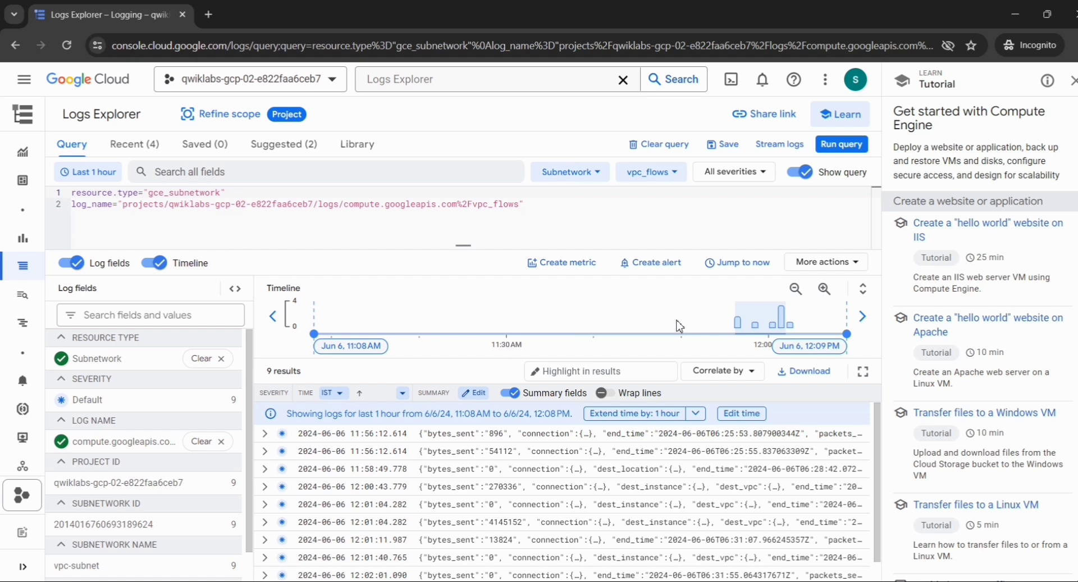
{"action": "left_click", "coordinate": [849, 144]}
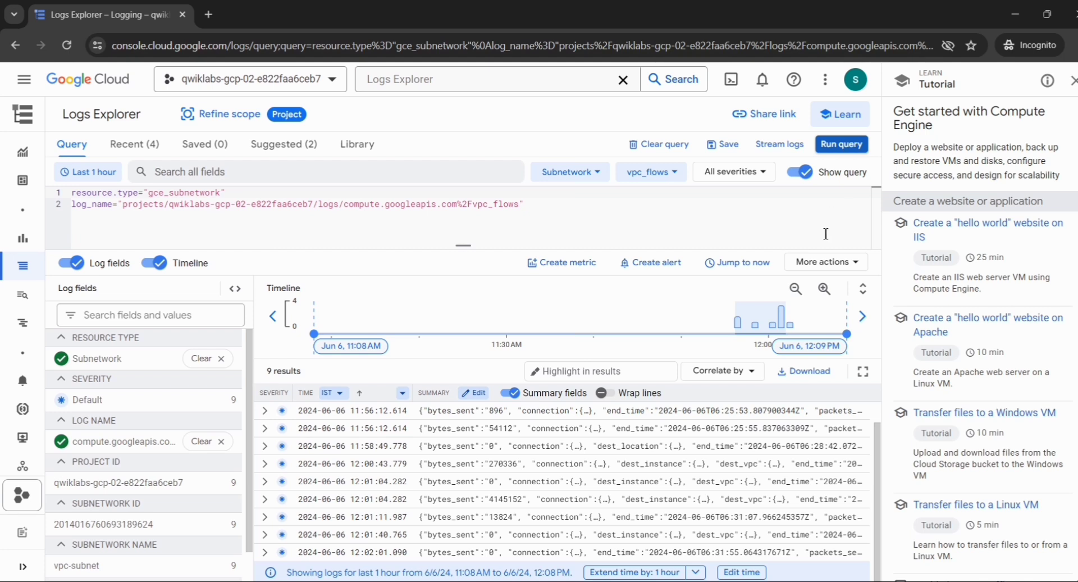
{"action": "left_click", "coordinate": [829, 262]}
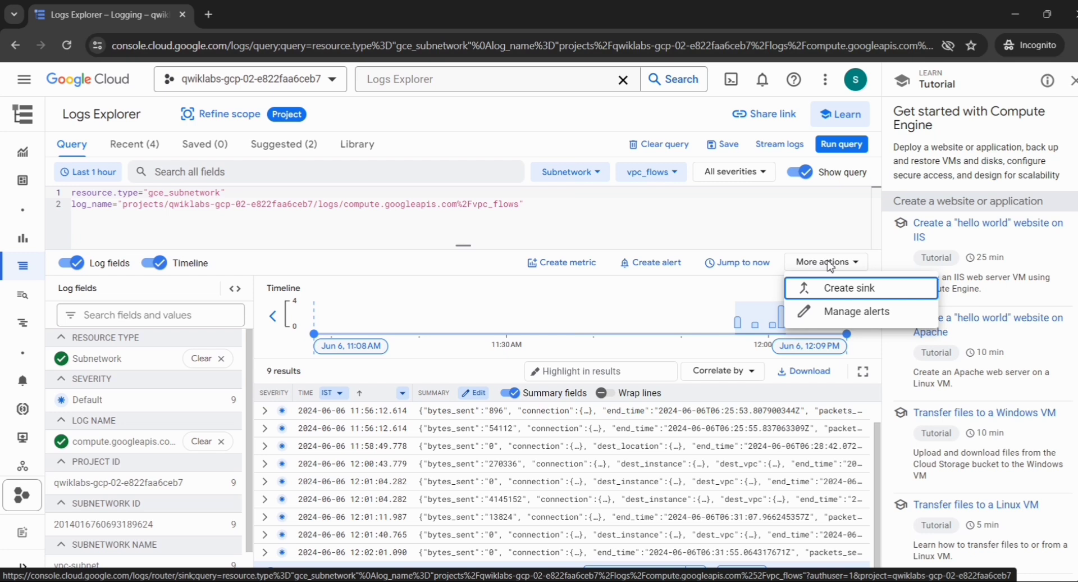
Start a log sink from the current flow-log query, then bring up the lab instructions.
{"action": "left_click", "coordinate": [828, 298]}
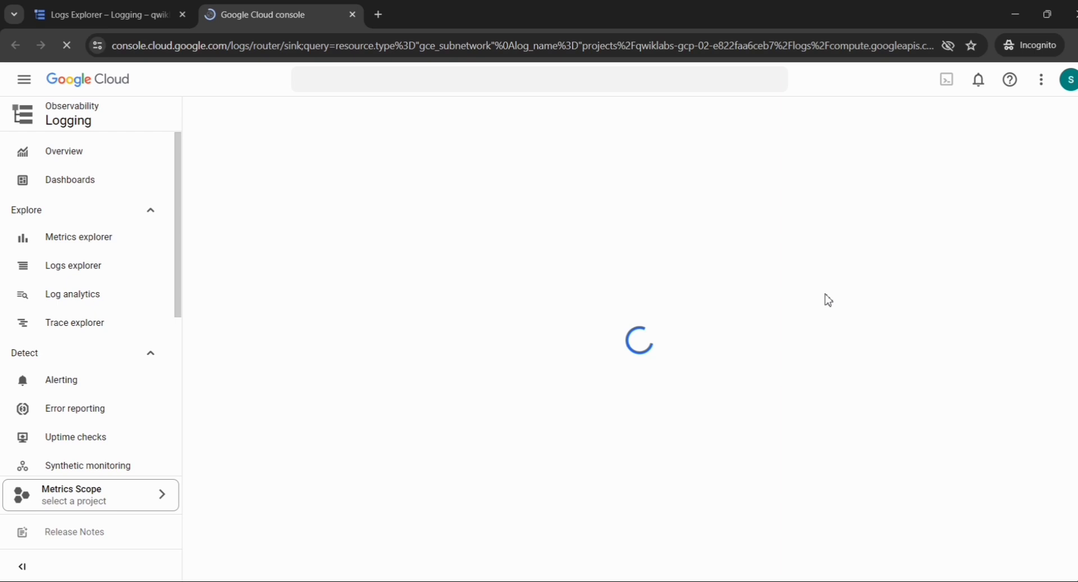
{"action": "key", "text": "alt+Tab"}
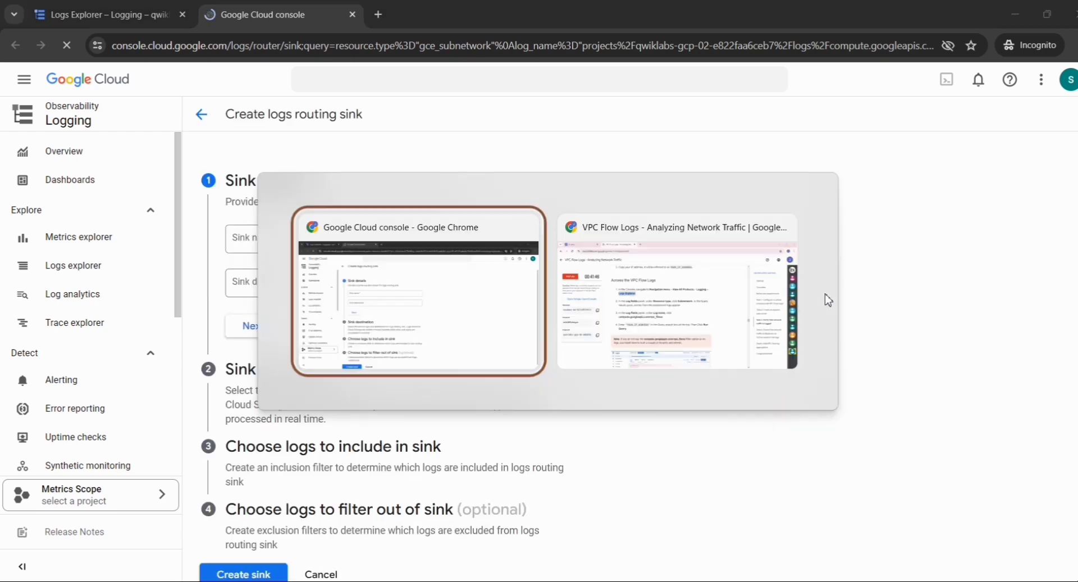
{"action": "key", "text": "alt+Tab"}
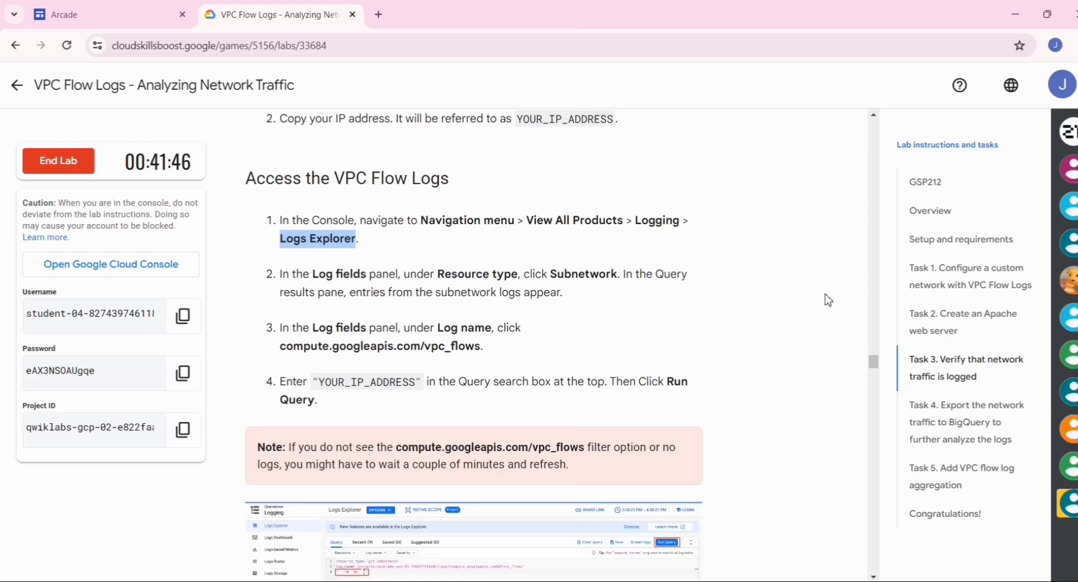
Find and select the sink name vpc-flows in Task 4 step 5, then return to the sink form.
{"action": "scroll", "coordinate": [514, 279], "scroll_direction": "down", "scroll_amount": 1}
{"action": "scroll", "coordinate": [514, 279], "scroll_direction": "down", "scroll_amount": 3}
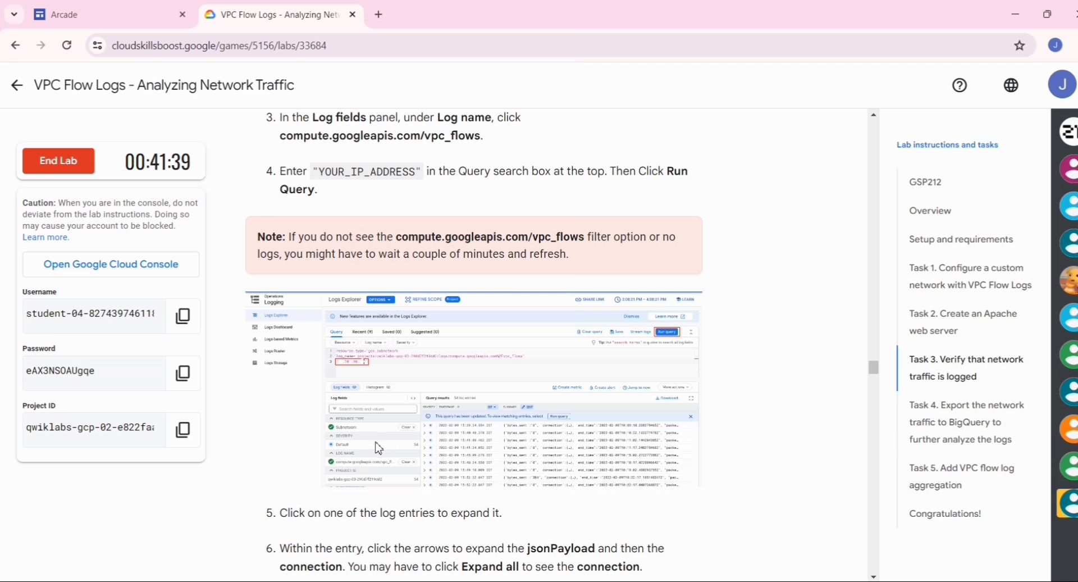
{"action": "scroll", "coordinate": [532, 373], "scroll_direction": "down", "scroll_amount": 1}
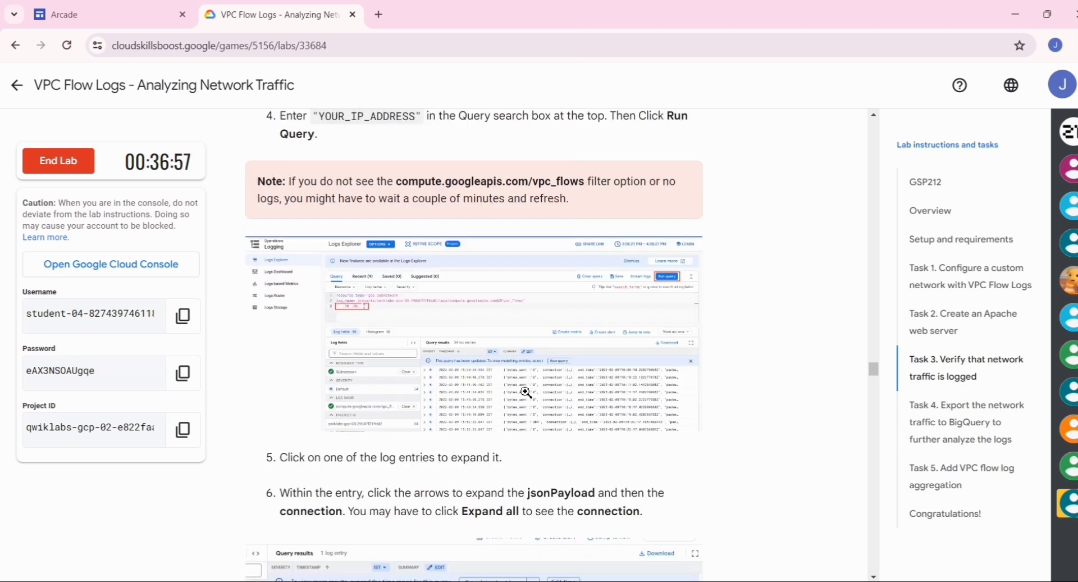
{"action": "scroll", "coordinate": [464, 365], "scroll_direction": "down", "scroll_amount": 9}
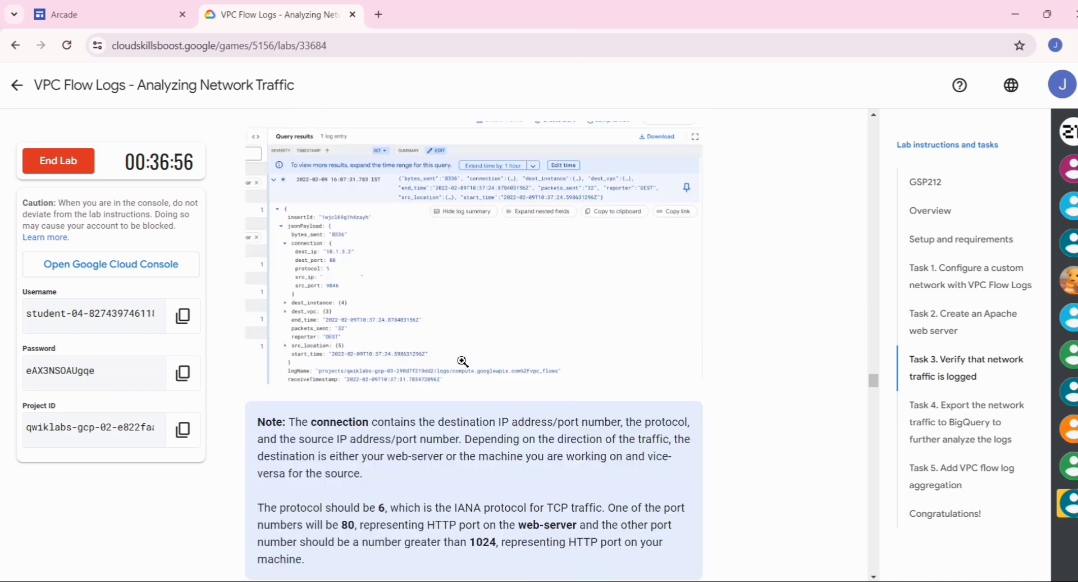
{"action": "scroll", "coordinate": [464, 365], "scroll_direction": "down", "scroll_amount": 15}
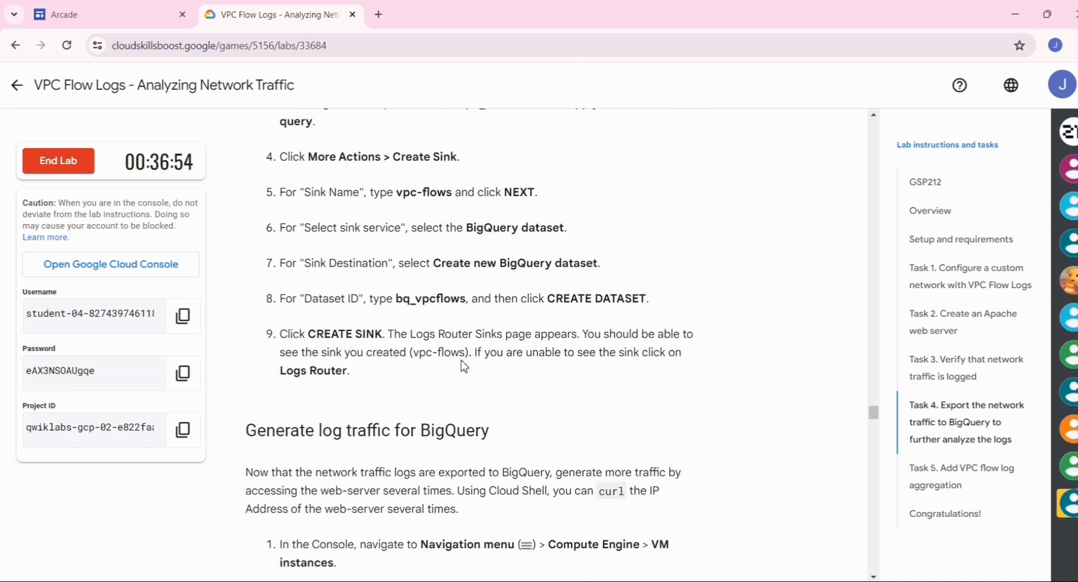
{"action": "scroll", "coordinate": [463, 365], "scroll_direction": "up", "scroll_amount": 3}
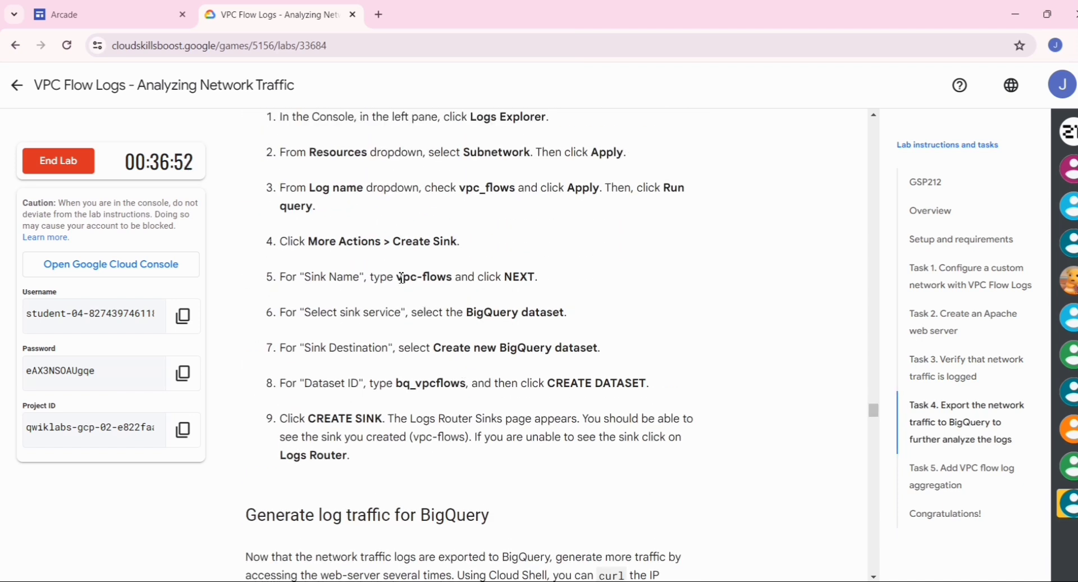
{"action": "left_click_drag", "start_coordinate": [399, 277], "coordinate": [455, 279]}
{"action": "key", "text": "ctrl+c"}
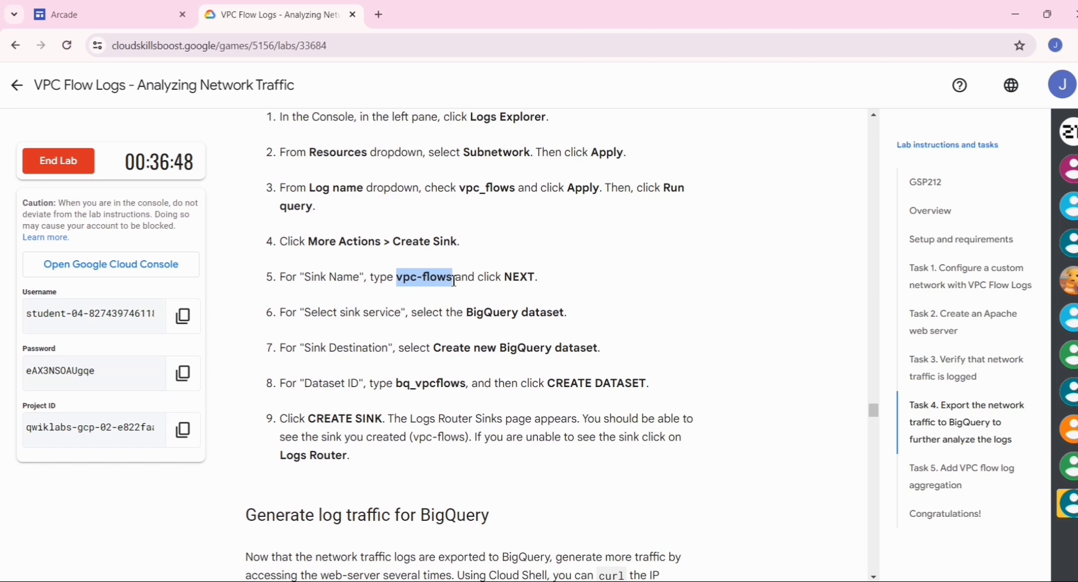
{"action": "key", "text": "alt+Tab"}
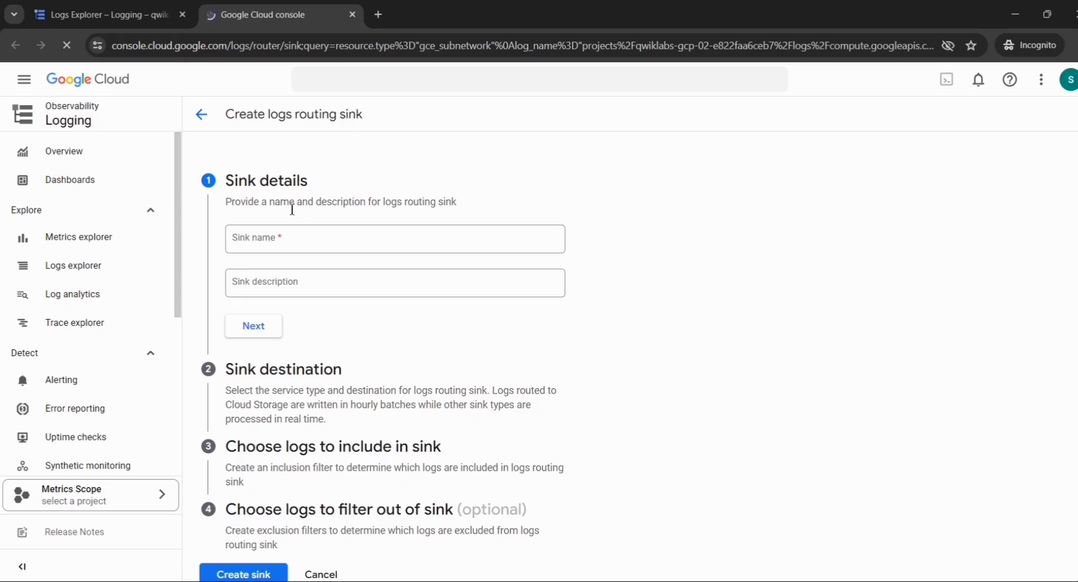
Enter vpc-flows as the sink name and continue to the destination settings.
{"action": "left_click", "coordinate": [286, 247]}
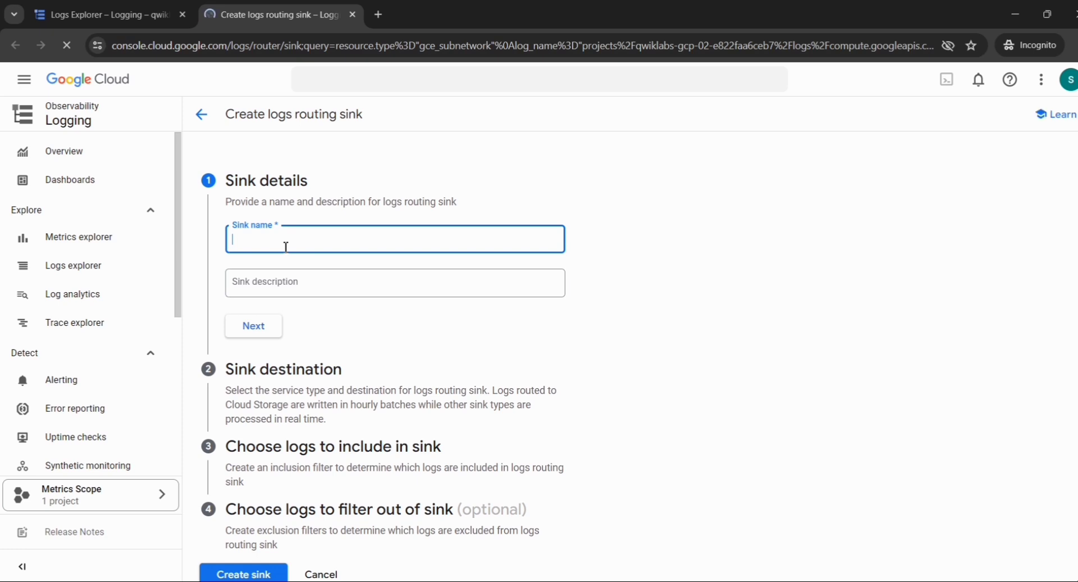
{"action": "key", "text": "ctrl+v"}
{"action": "double_click", "coordinate": [255, 325]}
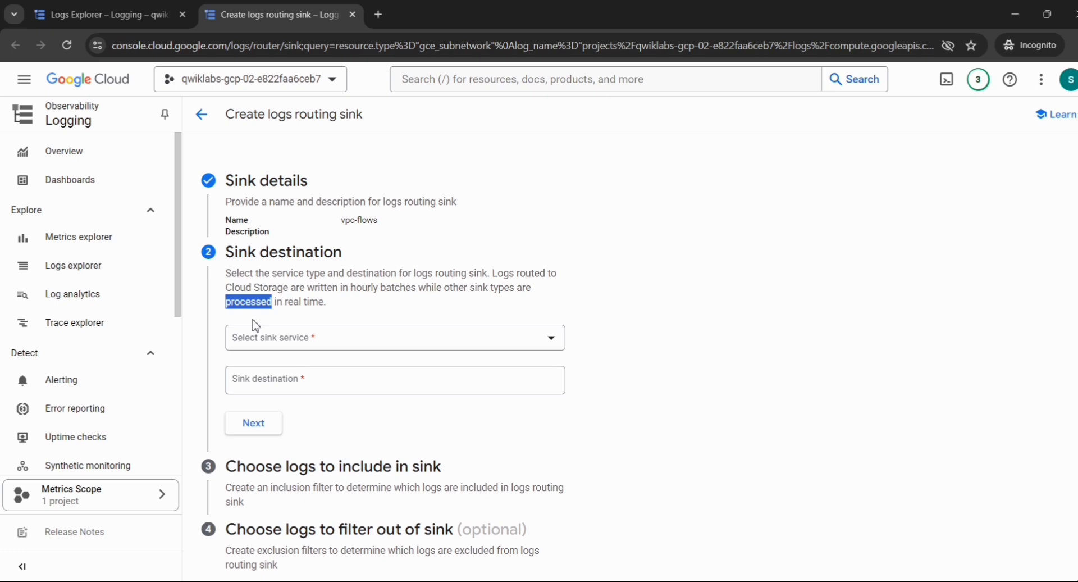
Choose BigQuery dataset as the sink service and bring up the dataset choices.
{"action": "left_click", "coordinate": [304, 340]}
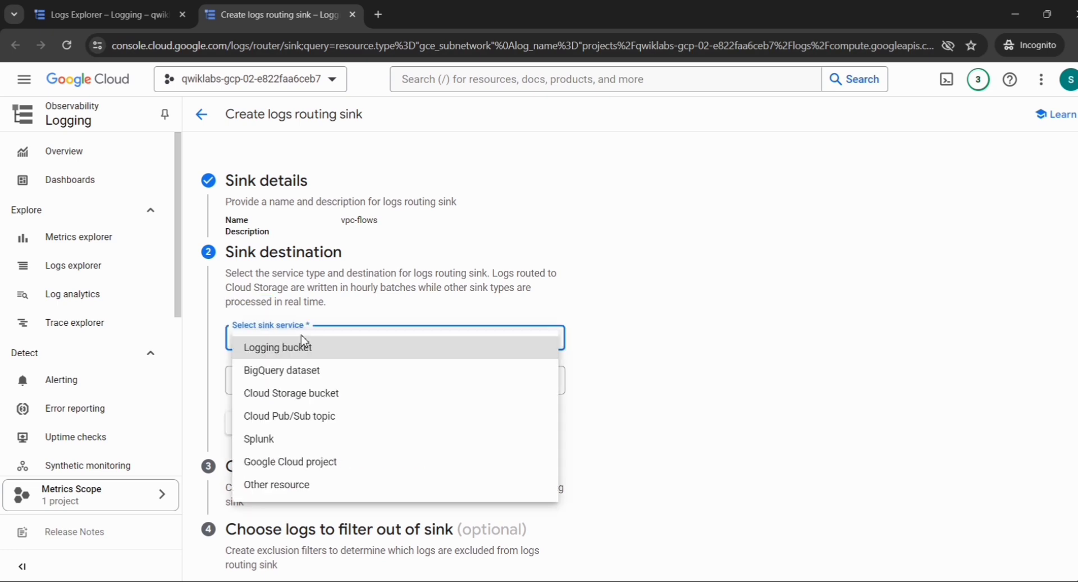
{"action": "left_click", "coordinate": [300, 371]}
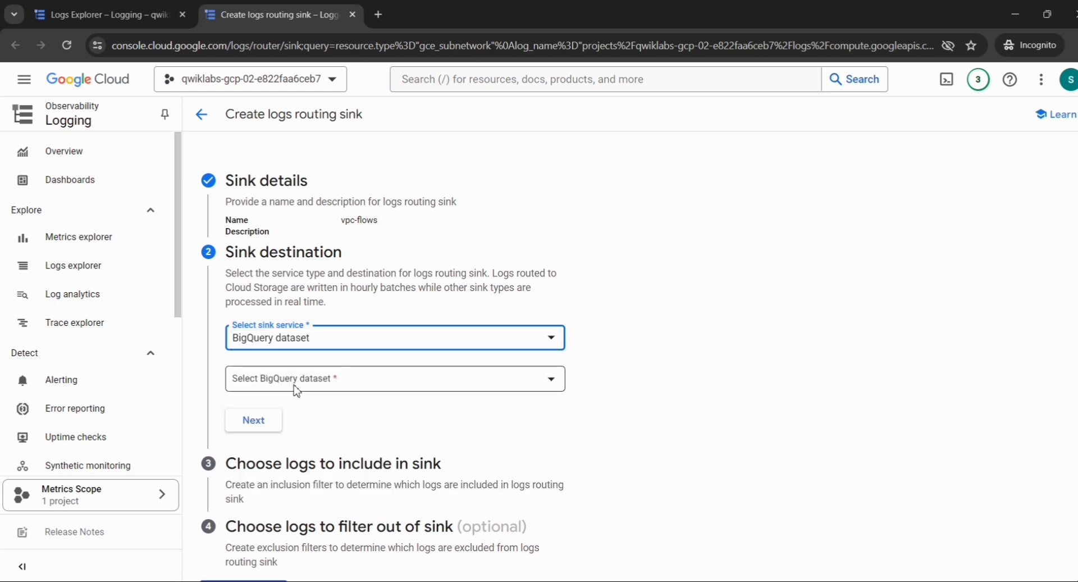
{"action": "scroll", "coordinate": [288, 411], "scroll_direction": "down", "scroll_amount": 1}
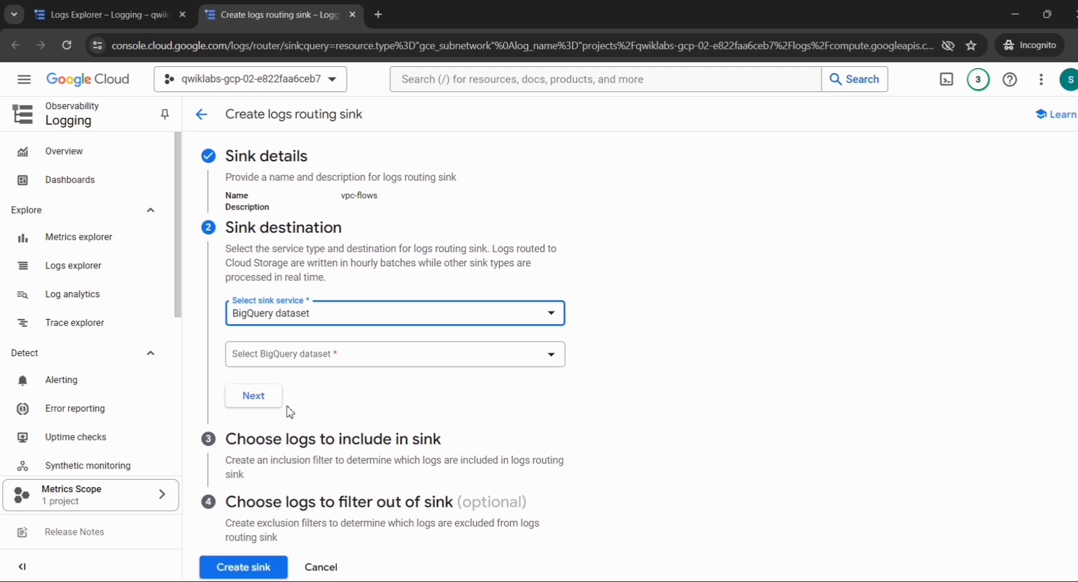
{"action": "left_click", "coordinate": [334, 352]}
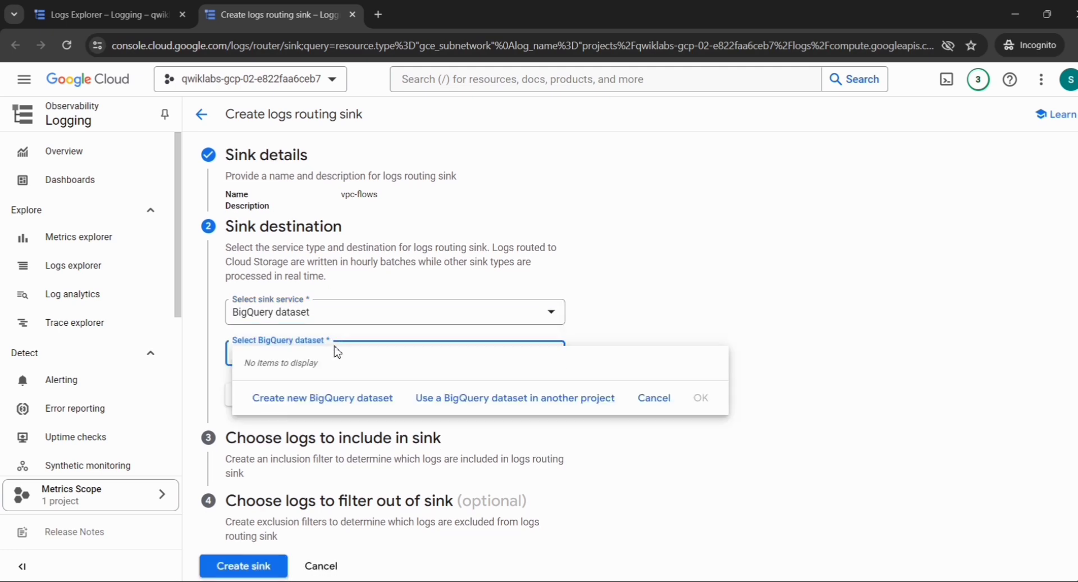
Create a new BigQuery dataset with ID bq_vpcflows, copied from lab step 8.
{"action": "left_click", "coordinate": [311, 412]}
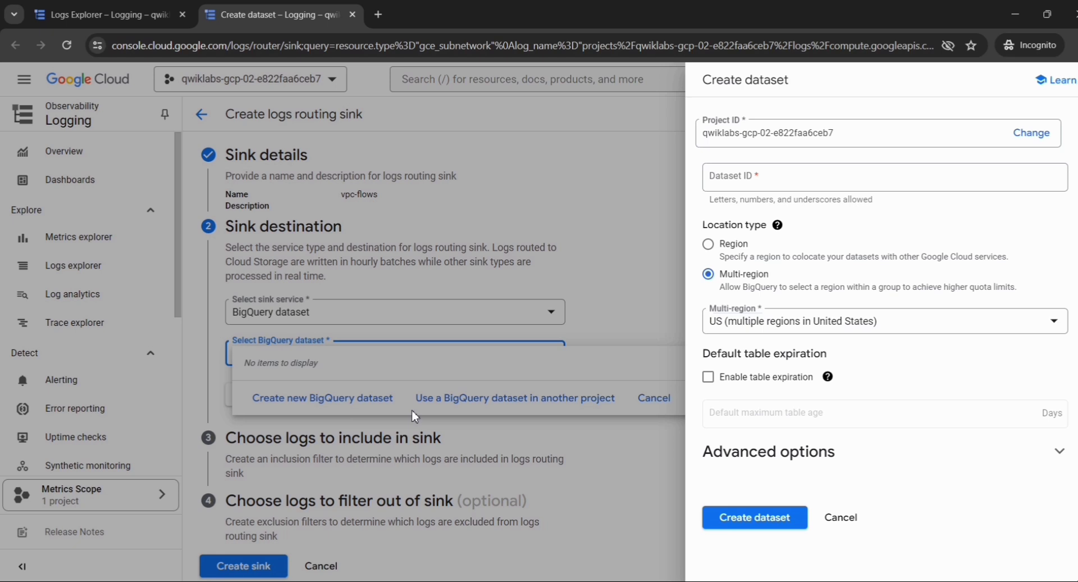
{"action": "key", "text": "alt+Tab"}
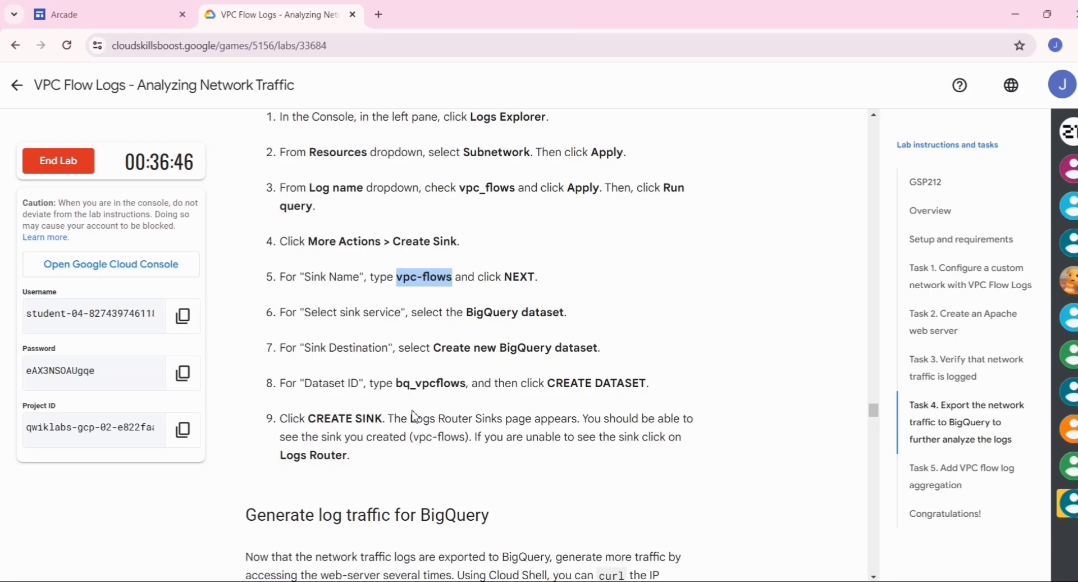
{"action": "scroll", "coordinate": [412, 410], "scroll_direction": "down", "scroll_amount": 1}
{"action": "left_click_drag", "start_coordinate": [396, 338], "coordinate": [466, 340]}
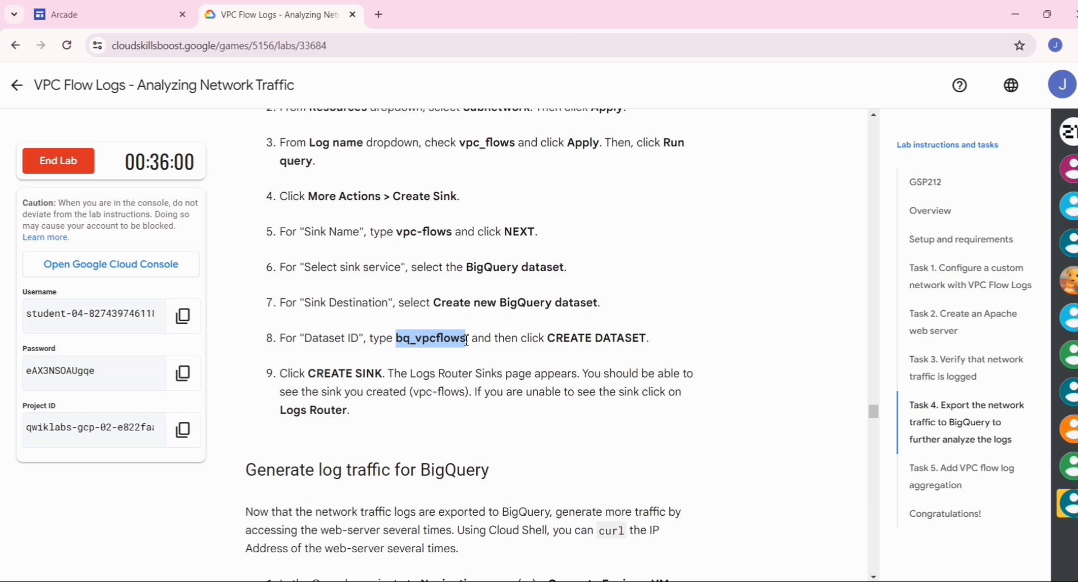
{"action": "key", "text": "ctrl+c"}
{"action": "key", "text": "alt+Tab"}
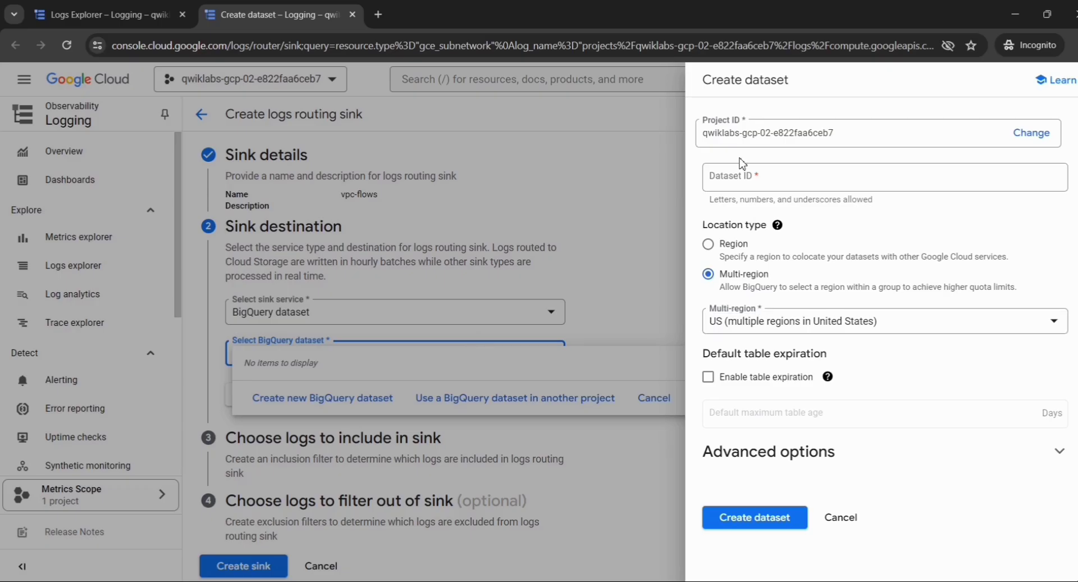
{"action": "left_click", "coordinate": [747, 180]}
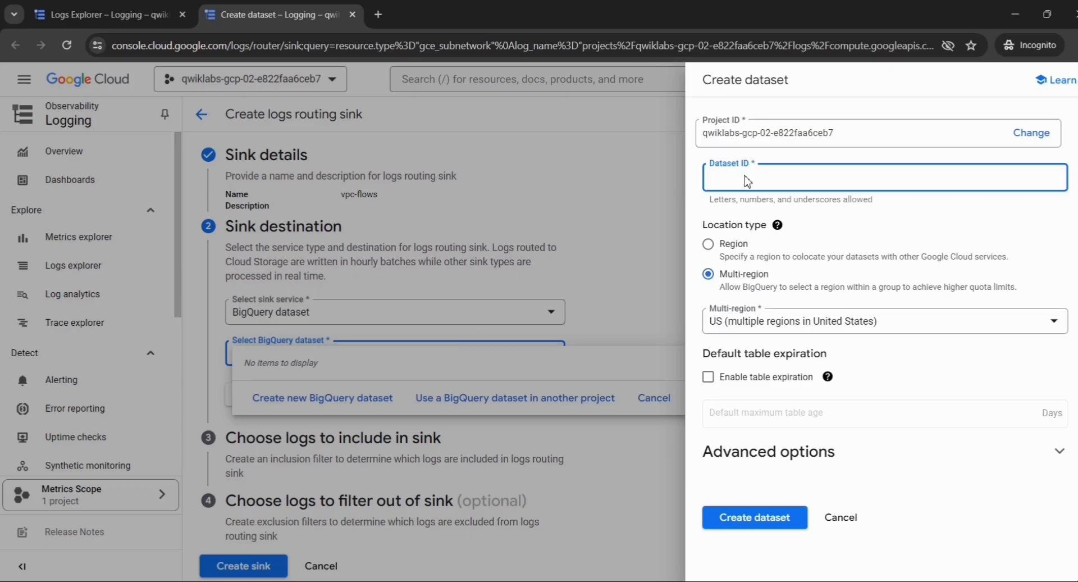
{"action": "key", "text": "ctrl+v"}
{"action": "left_click", "coordinate": [737, 520]}
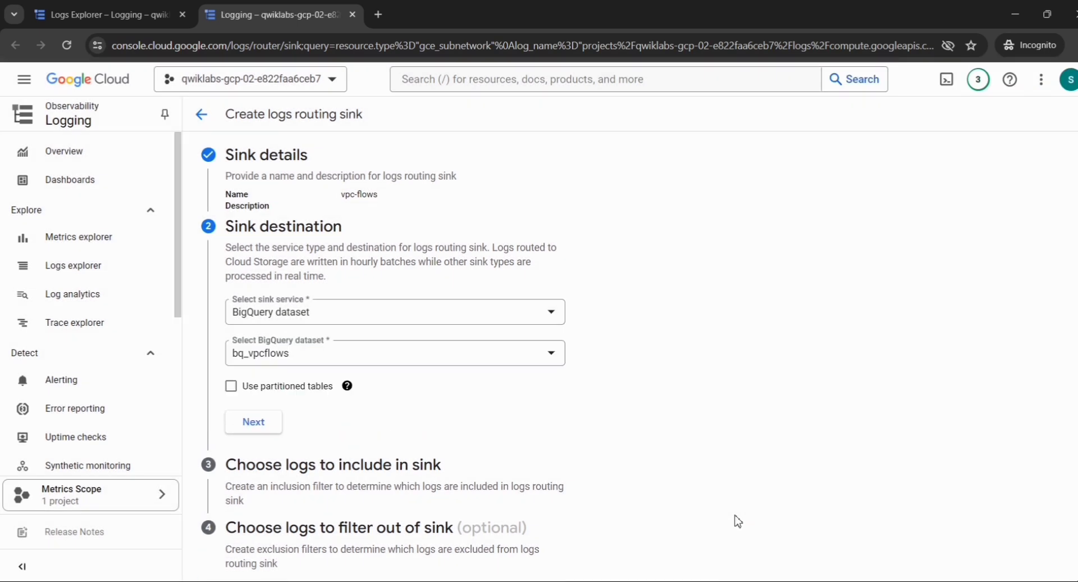
Submit the vpc-flows sink exporting to bq_vpcflows with Create sink.
{"action": "scroll", "coordinate": [372, 543], "scroll_direction": "down", "scroll_amount": 1}
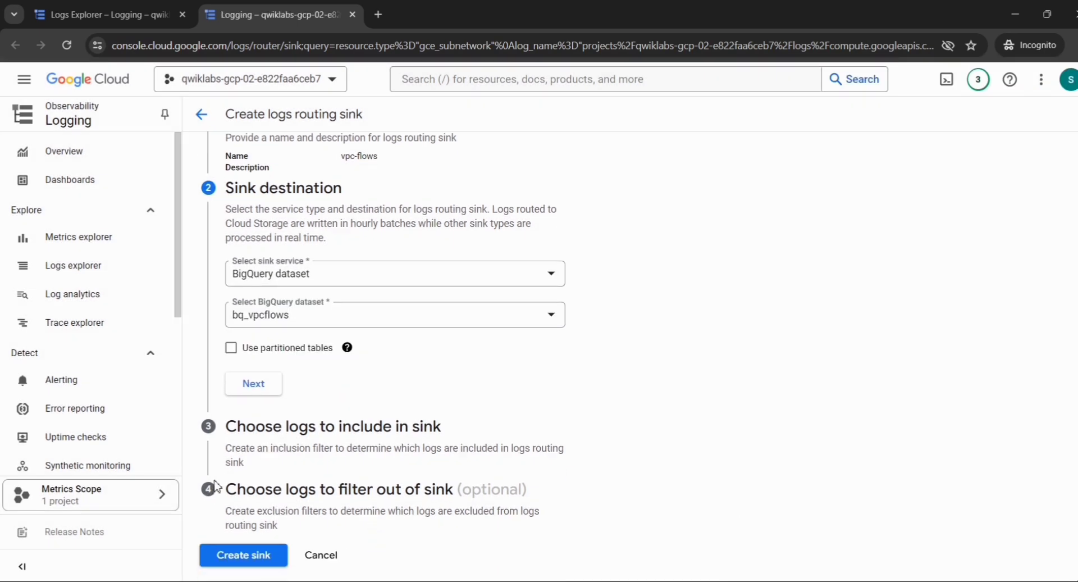
{"action": "left_click", "coordinate": [247, 552]}
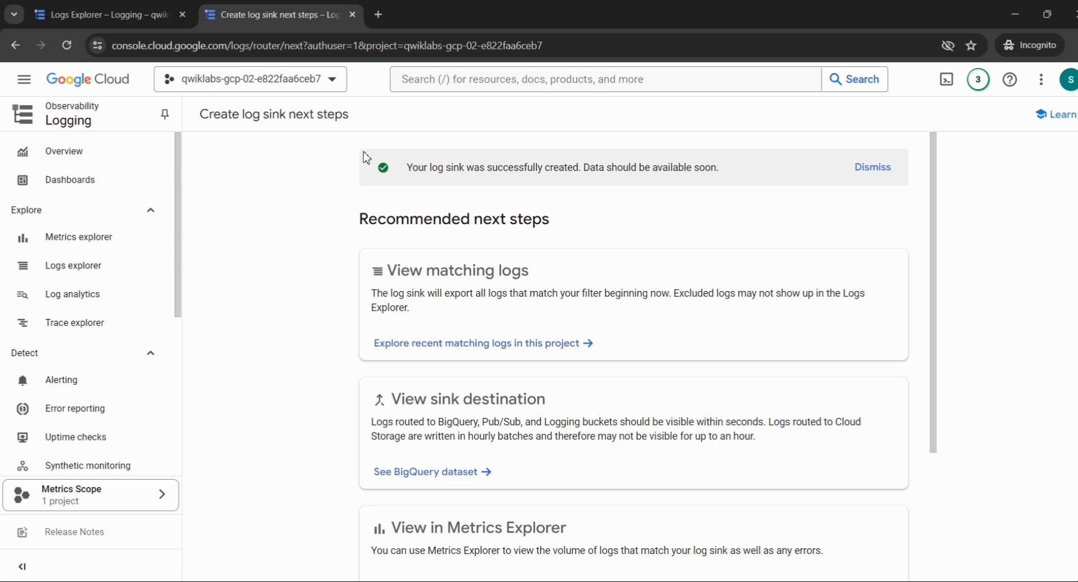
Navigate to Compute Engine > VM instances from the Navigation menu.
{"action": "left_click", "coordinate": [23, 84]}
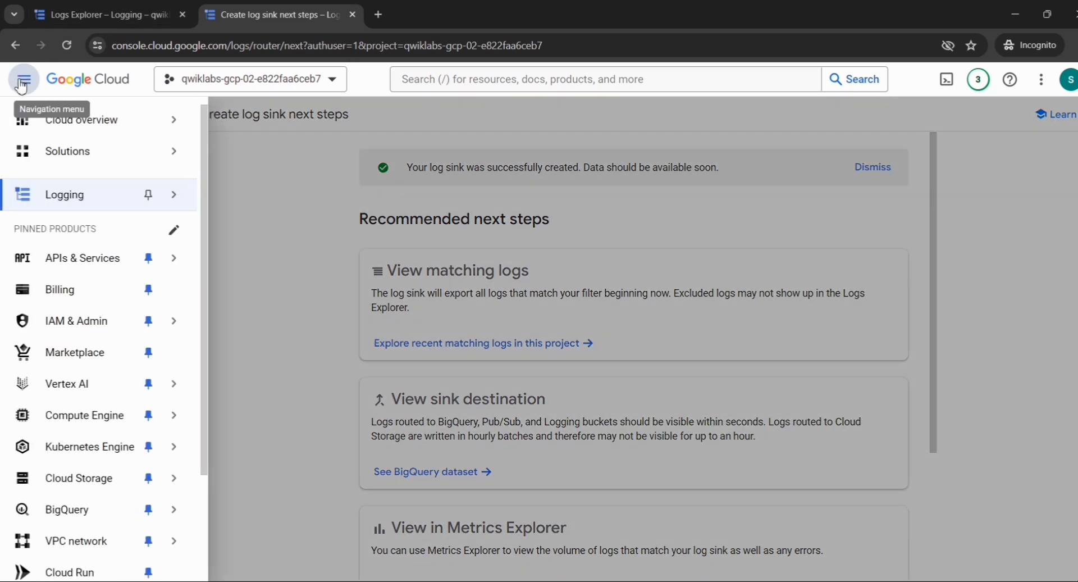
{"action": "mouse_move", "coordinate": [85, 453]}
{"action": "mouse_move", "coordinate": [112, 416]}
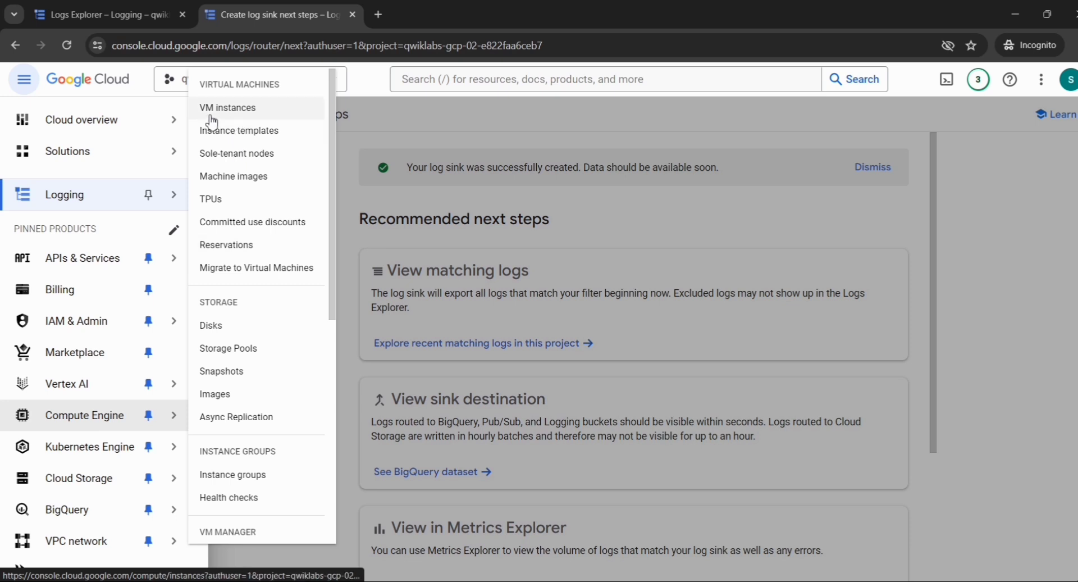
{"action": "left_click", "coordinate": [249, 119]}
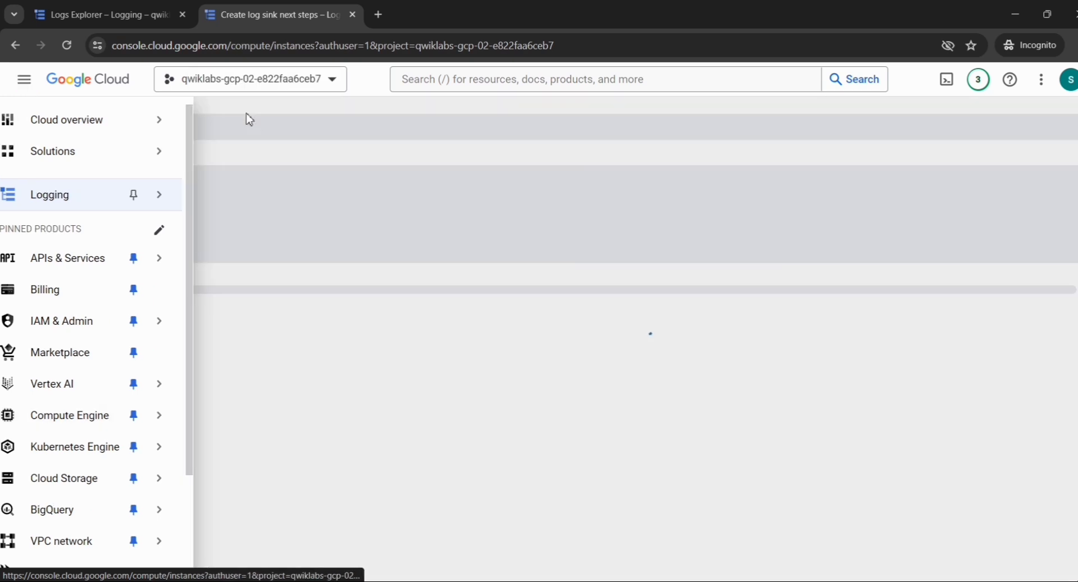
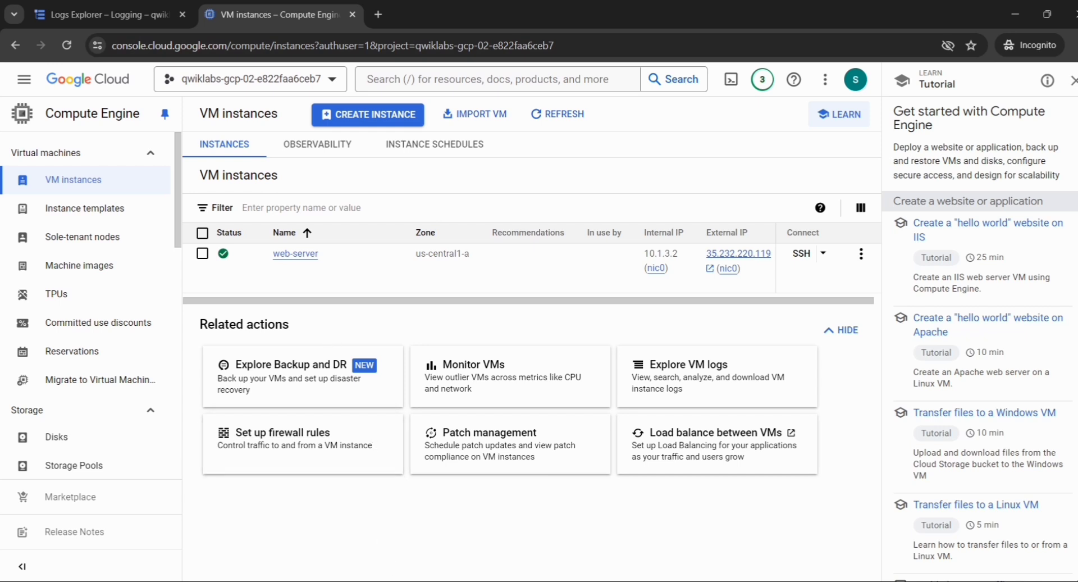
Launch Notepad from the Windows search.
{"action": "key", "text": "super+s"}
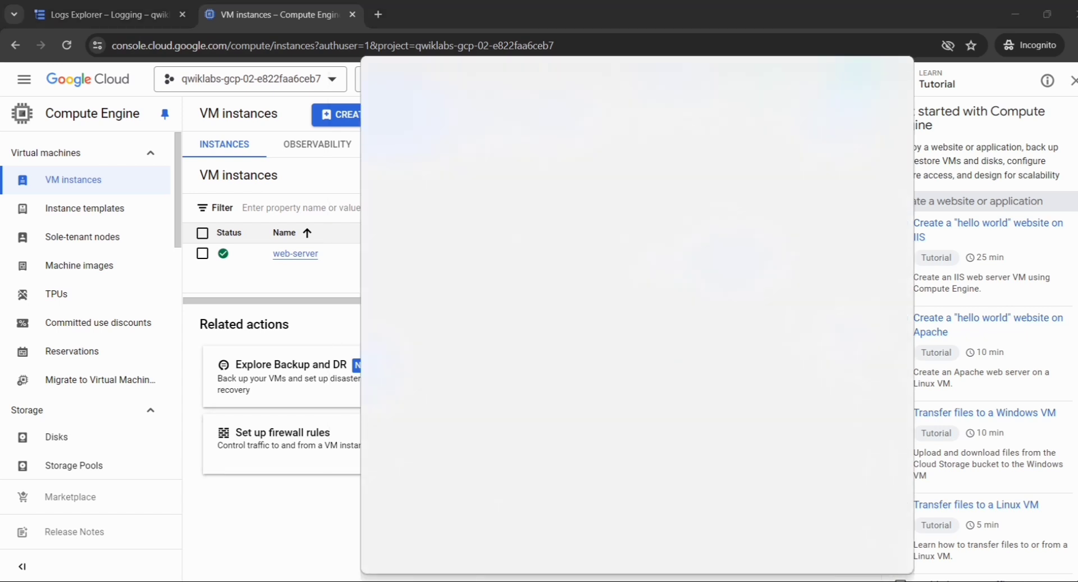
{"action": "type", "text": "note"}
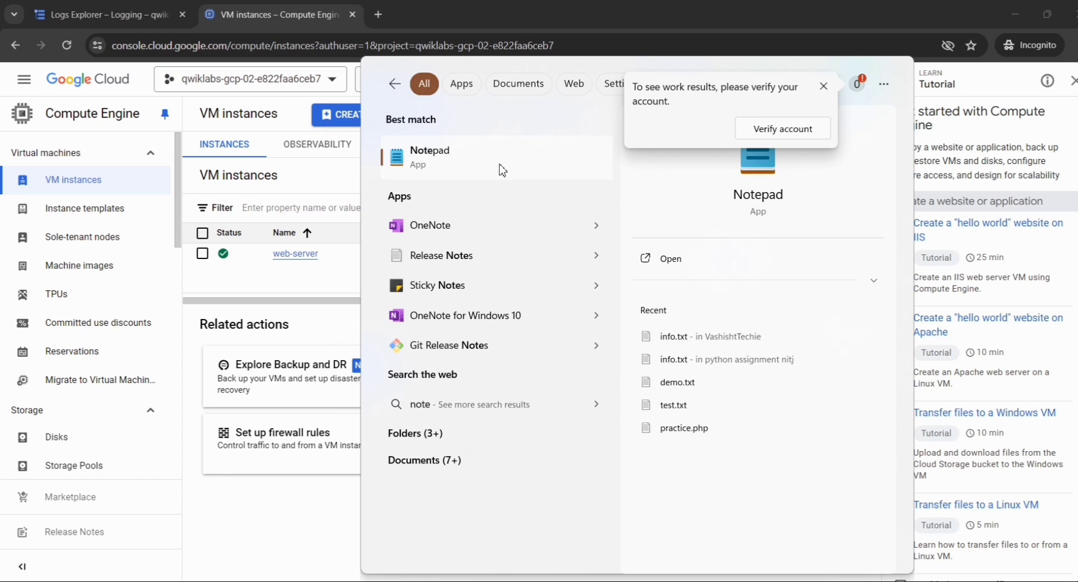
{"action": "left_click", "coordinate": [503, 170]}
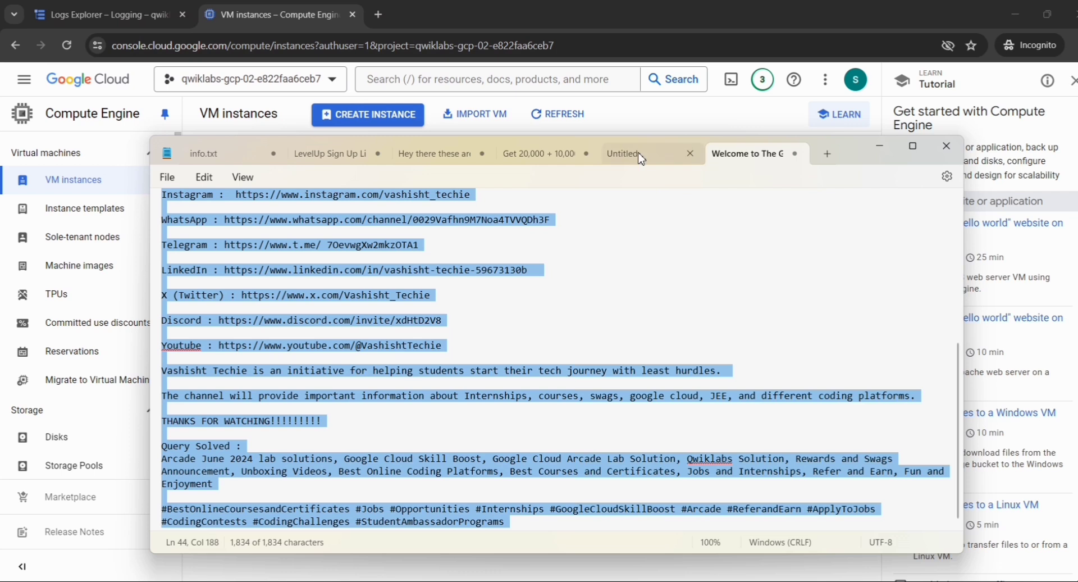
Clear the old service-account line from the Untitled tab and return to the VPC Flow Logs lab page.
{"action": "left_click", "coordinate": [621, 154]}
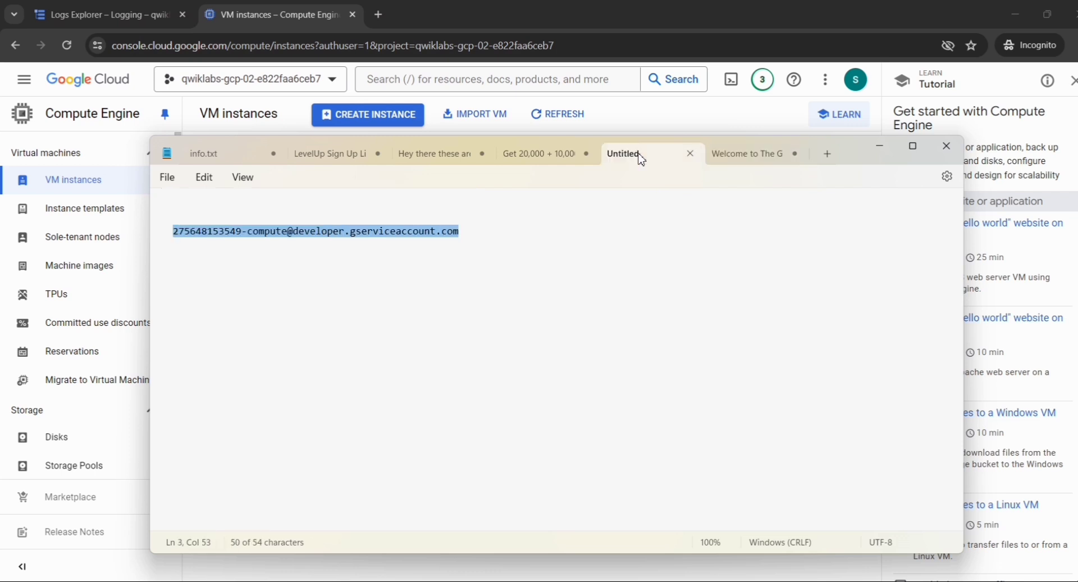
{"action": "left_click", "coordinate": [471, 233]}
{"action": "key", "text": "ctrl+a"}
{"action": "key", "text": "BackSpace"}
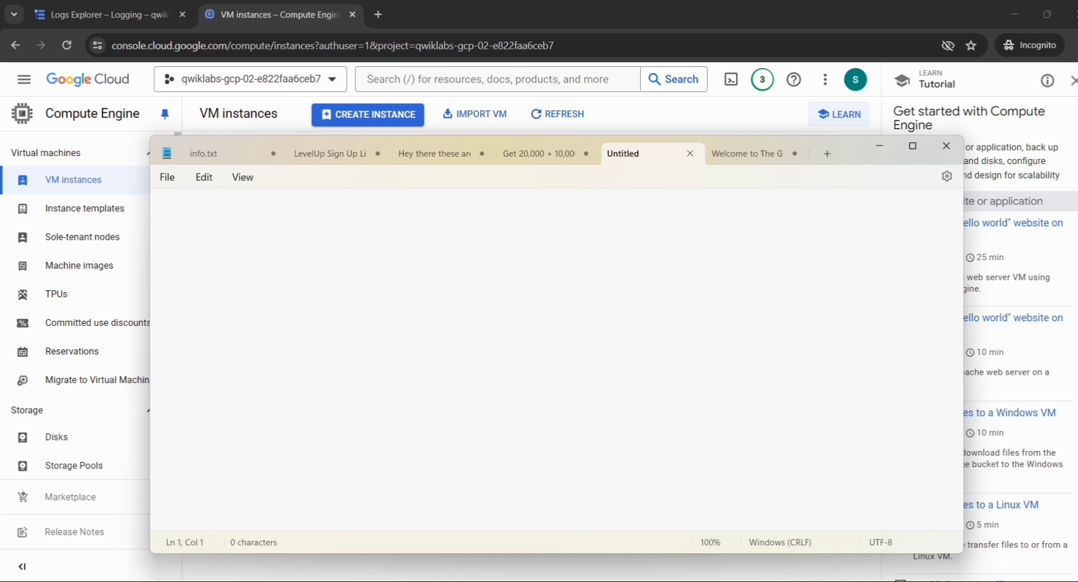
{"action": "key", "text": "alt+Tab"}
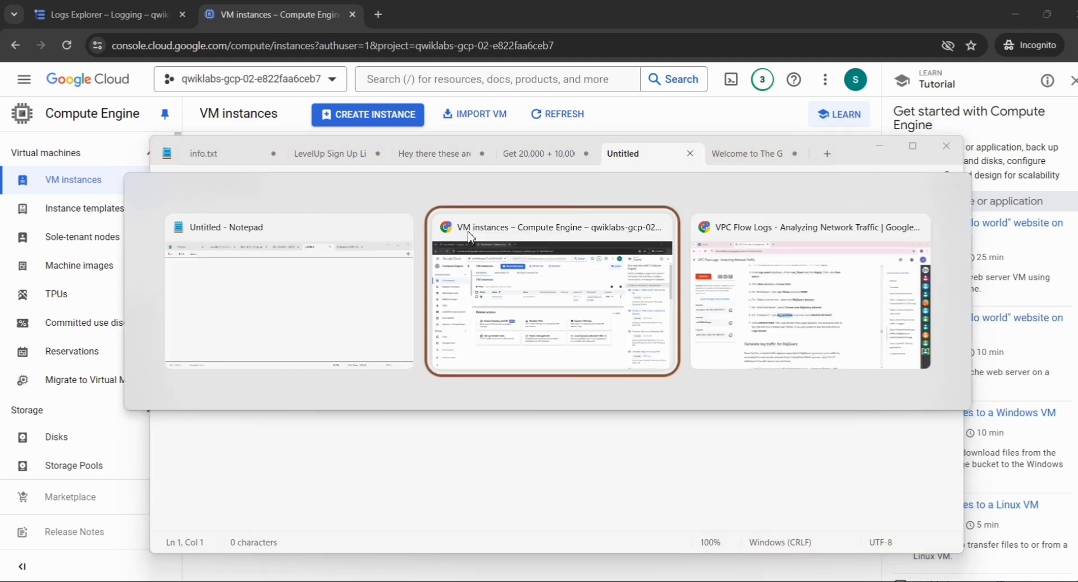
{"action": "key", "text": "Tab"}
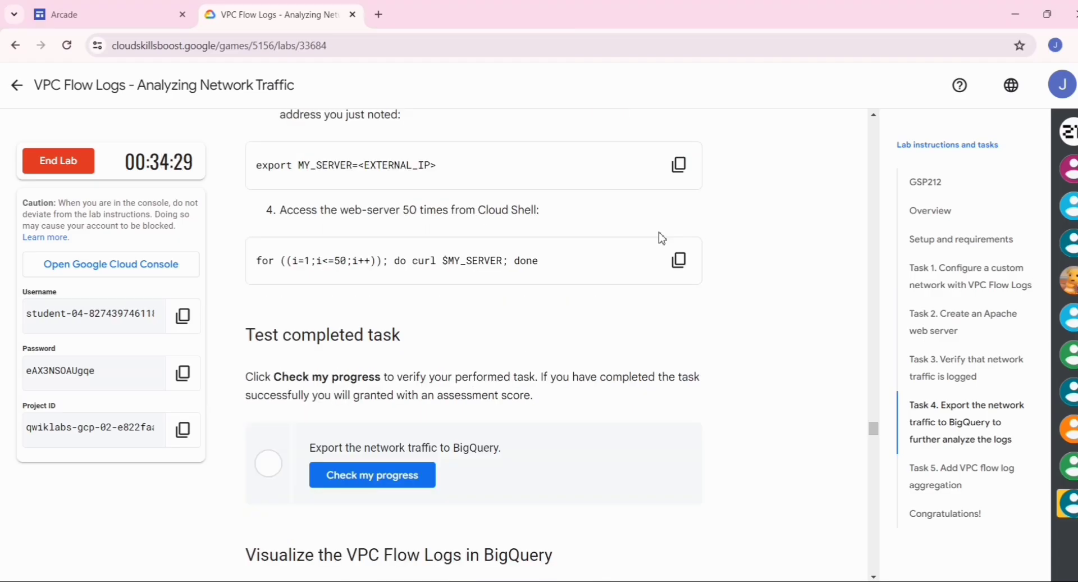
Copy the lab's export MY_SERVER command into the Notepad scratch tab.
{"action": "scroll", "coordinate": [686, 213], "scroll_direction": "up", "scroll_amount": 1}
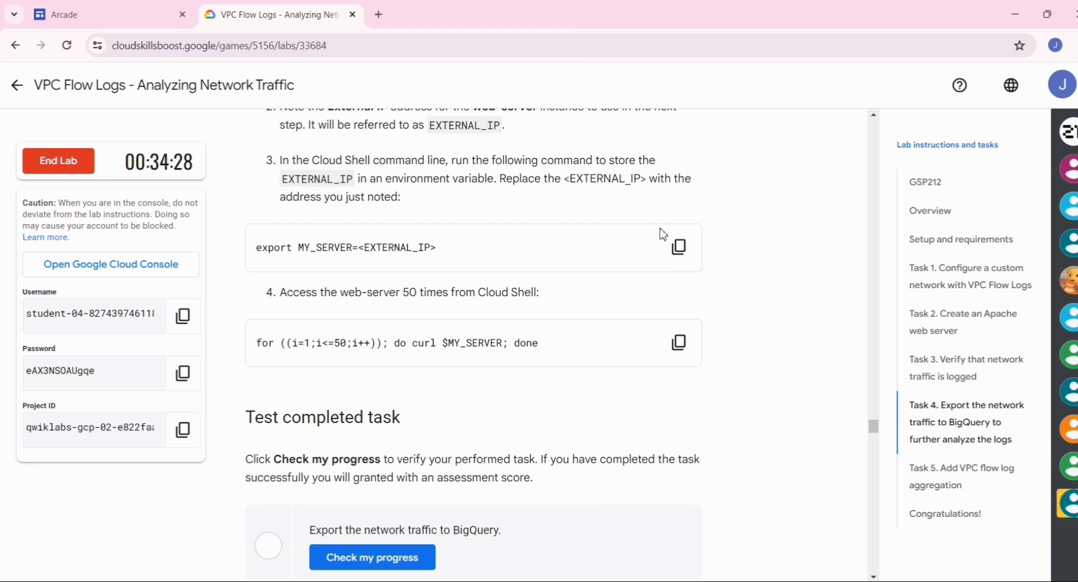
{"action": "left_click", "coordinate": [680, 248]}
{"action": "key", "text": "alt+Tab"}
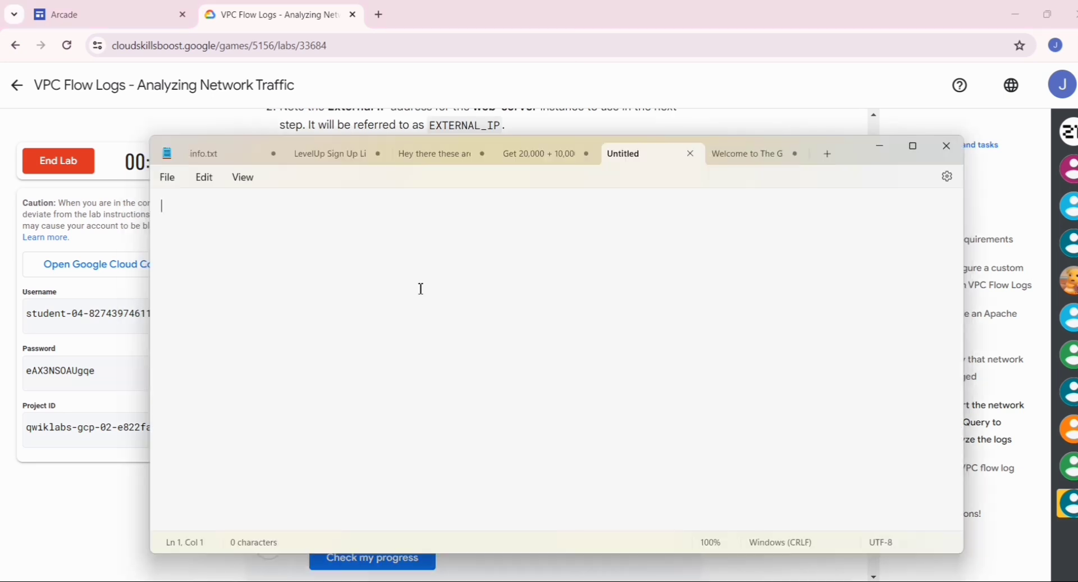
{"action": "key", "text": "ctrl+v"}
Copy web-server's external IP 35.232.220.119 from the VM instances page.
{"action": "key", "text": "alt+Tab"}
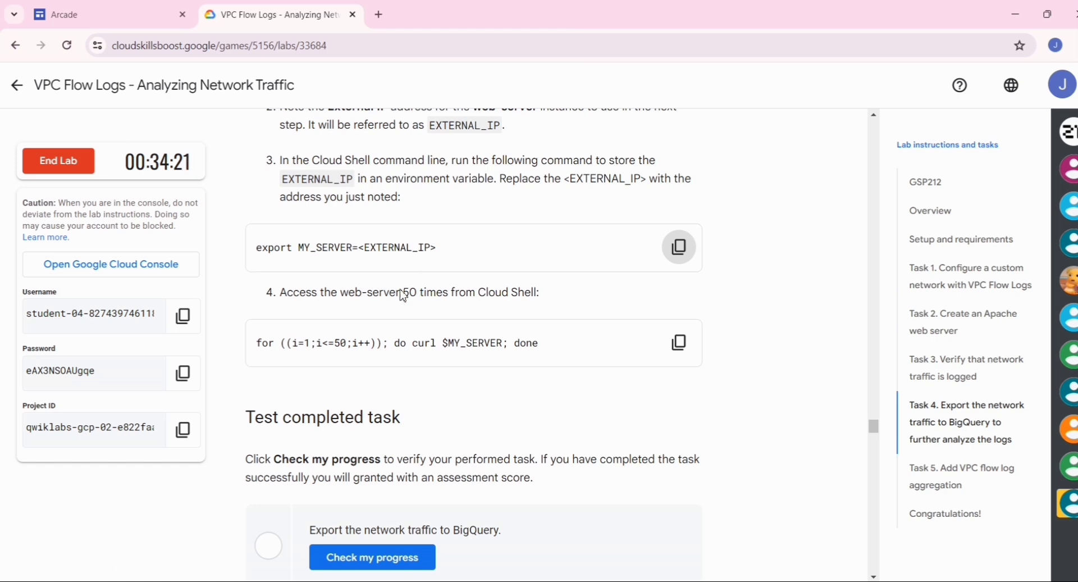
{"action": "scroll", "coordinate": [465, 229], "scroll_direction": "up", "scroll_amount": 2}
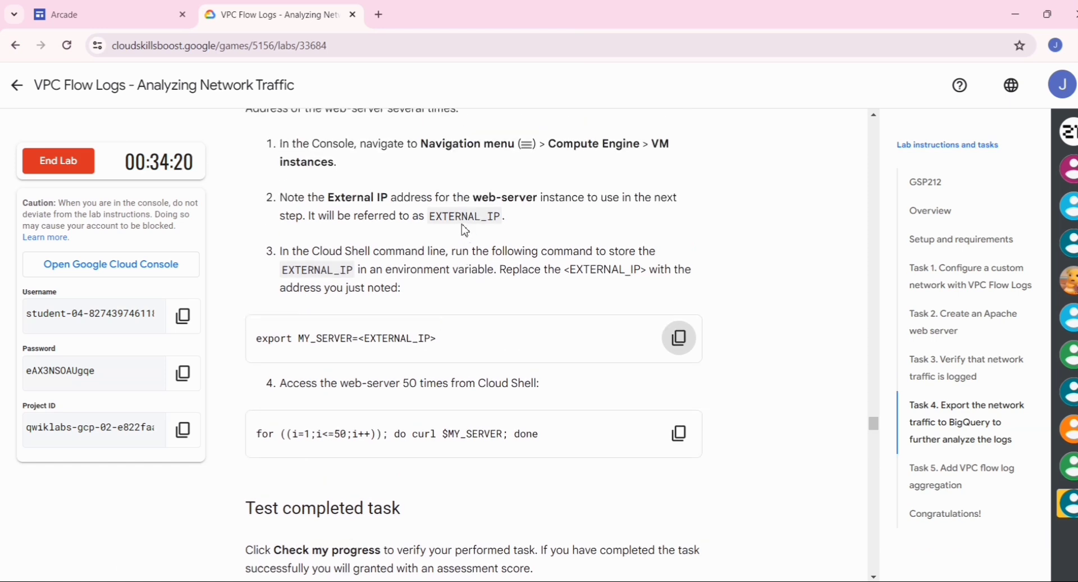
{"action": "key", "text": "alt+Tab"}
{"action": "key", "text": "alt+Tab"}
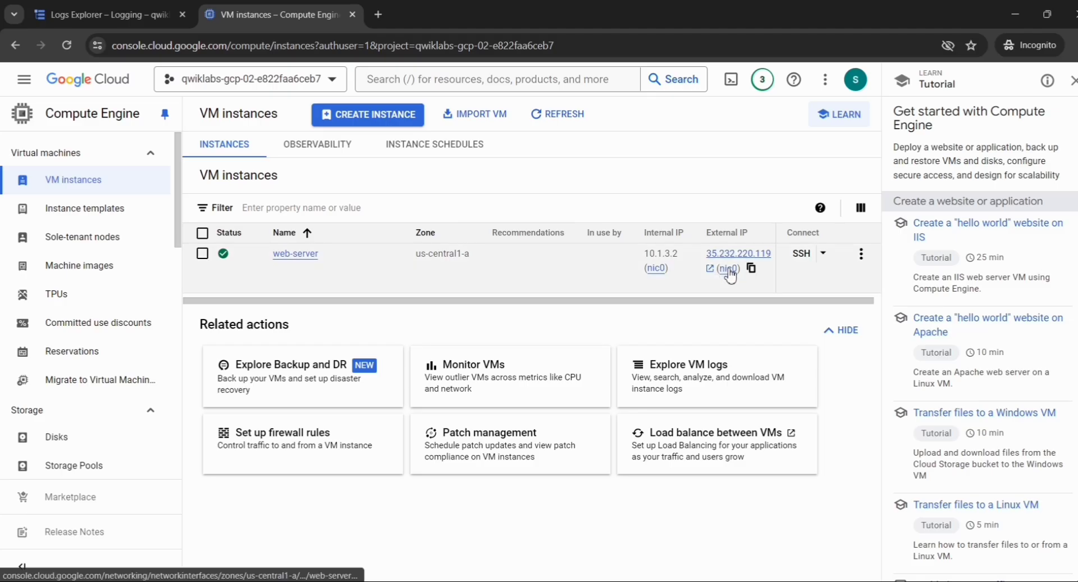
{"action": "left_click", "coordinate": [752, 269]}
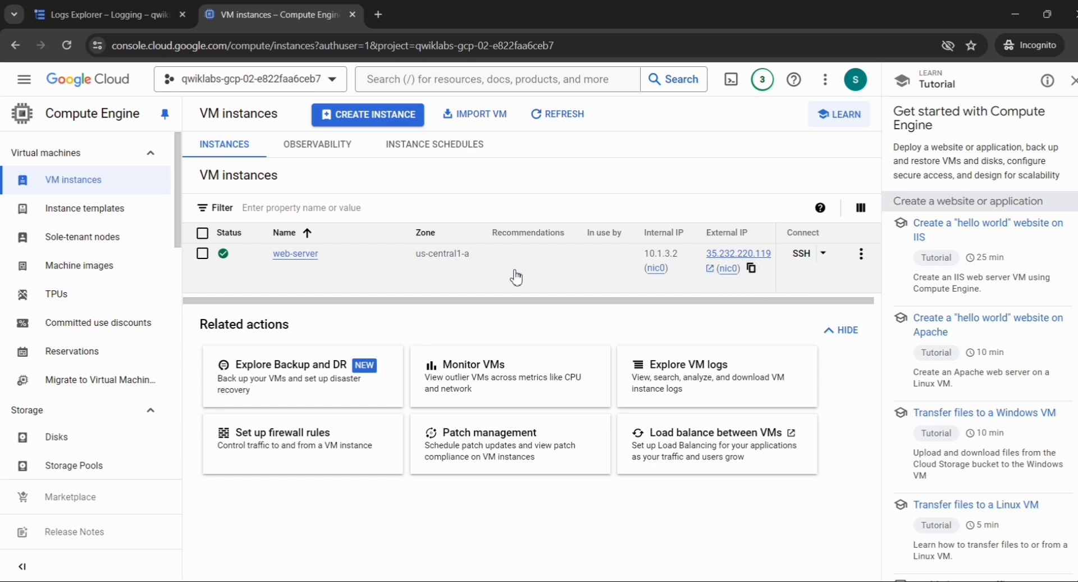
Replace <EXTERNAL_IP> to get export MY_SERVER=35.232.220.119, and copy the finished line.
{"action": "key", "text": "alt+Tab"}
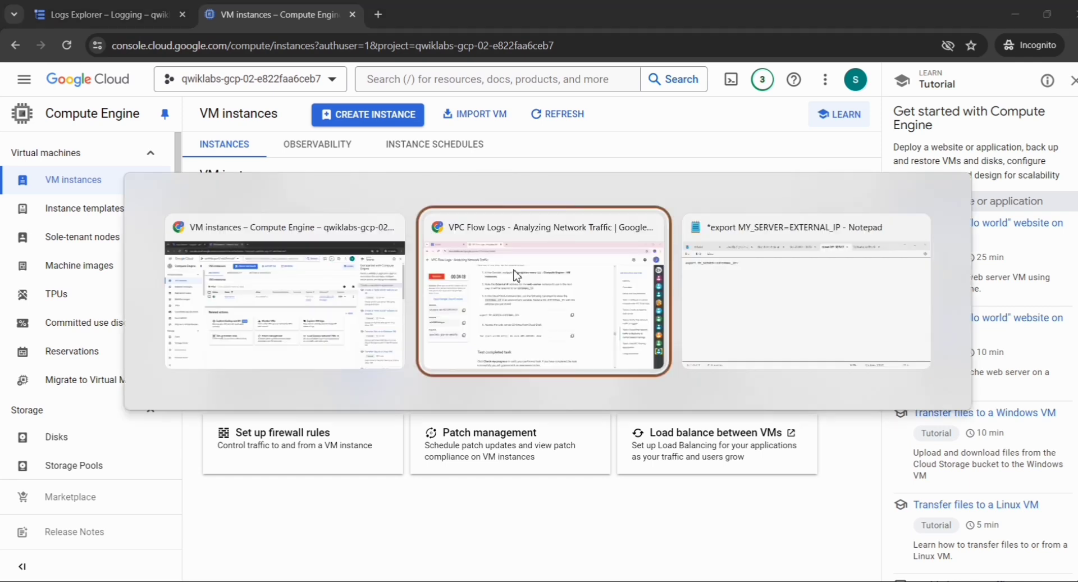
{"action": "key", "text": "alt+Tab"}
{"action": "key", "text": "Tab"}
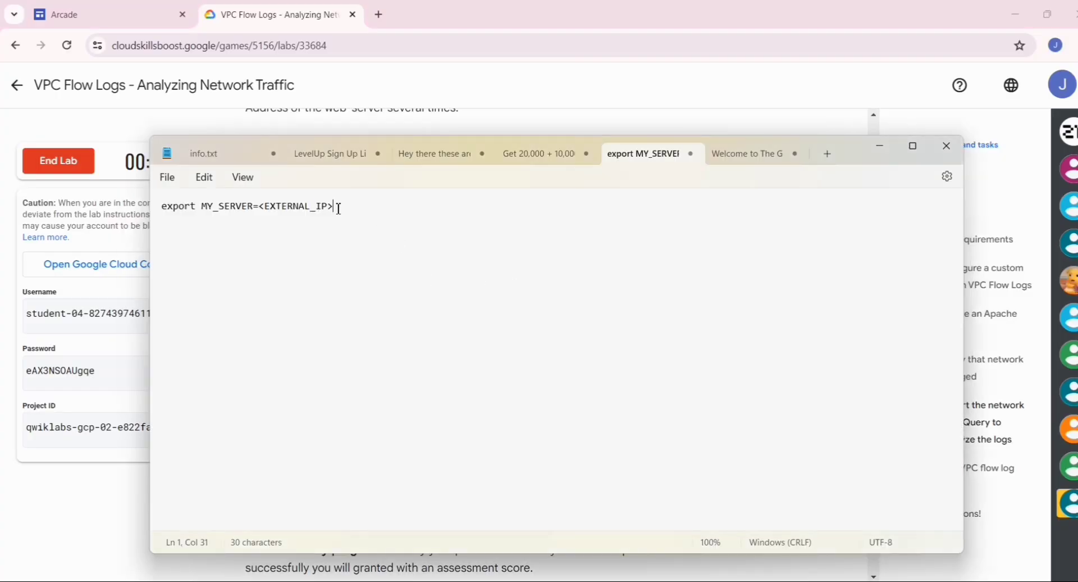
{"action": "left_click_drag", "start_coordinate": [335, 207], "coordinate": [265, 212]}
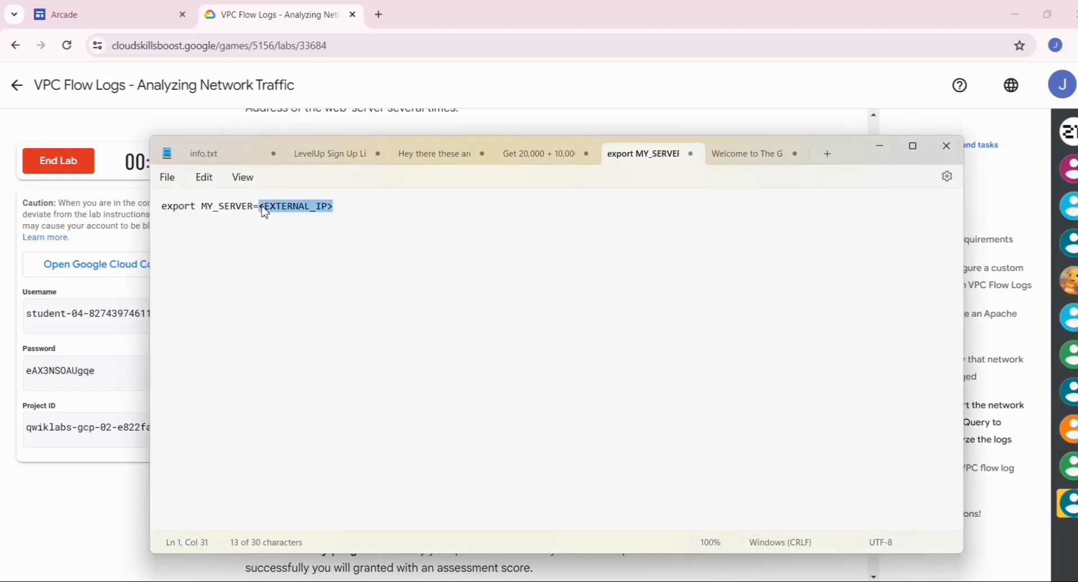
{"action": "key", "text": "ctrl+v"}
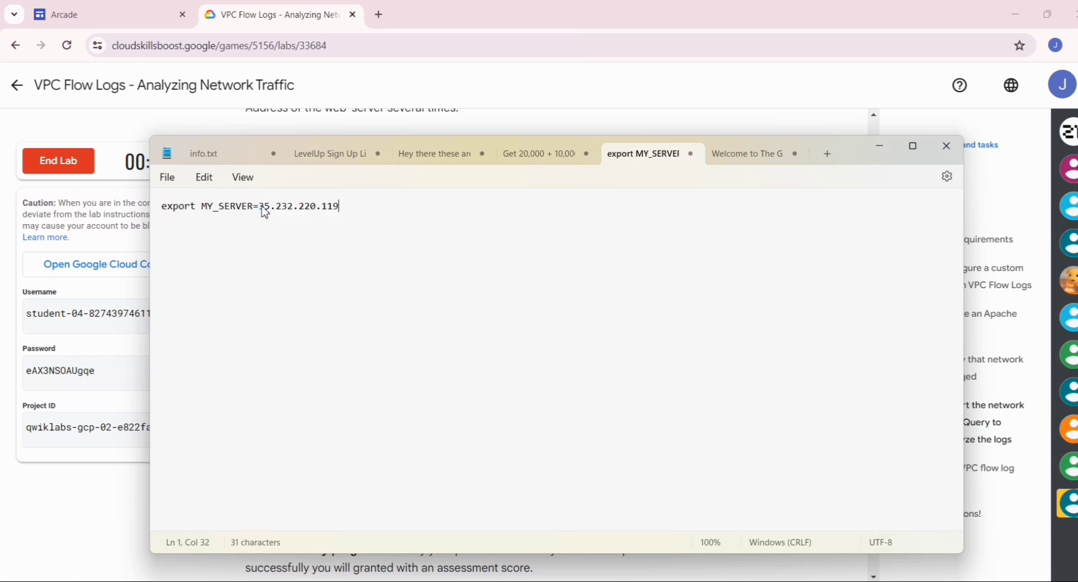
{"action": "left_click", "coordinate": [263, 207]}
{"action": "key", "text": "ctrl+a"}
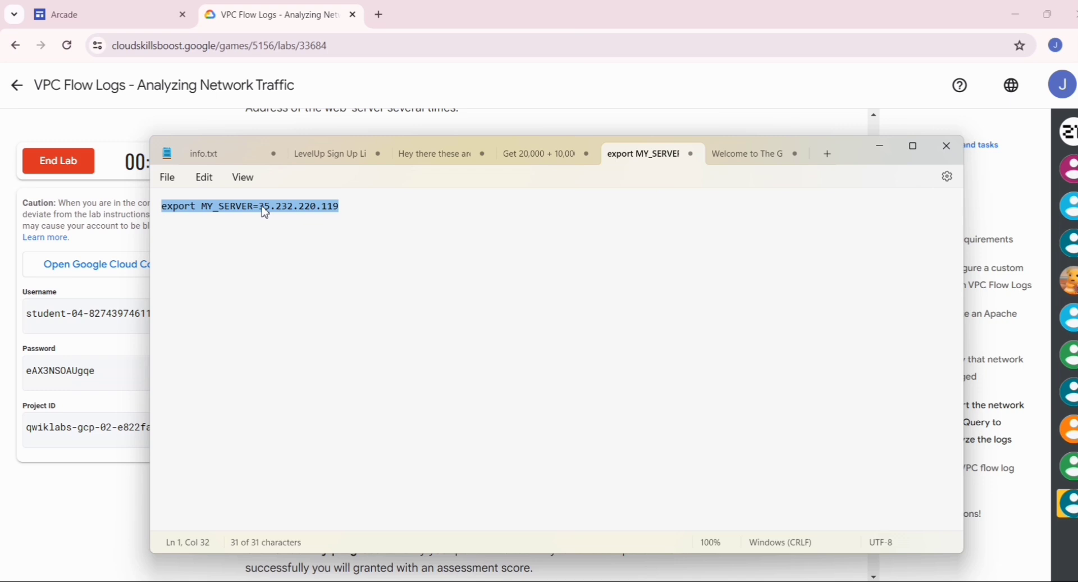
{"action": "key", "text": "alt+Tab"}
{"action": "key", "text": "alt+Tab"}
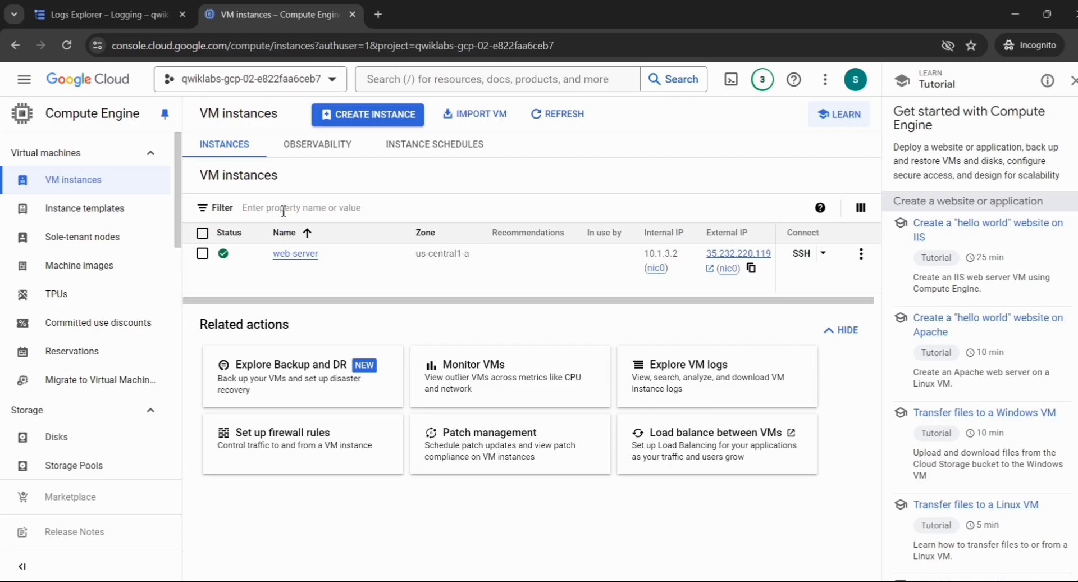
Start an SSH-in-browser session on web-server and authorize the connection.
{"action": "left_click", "coordinate": [798, 251]}
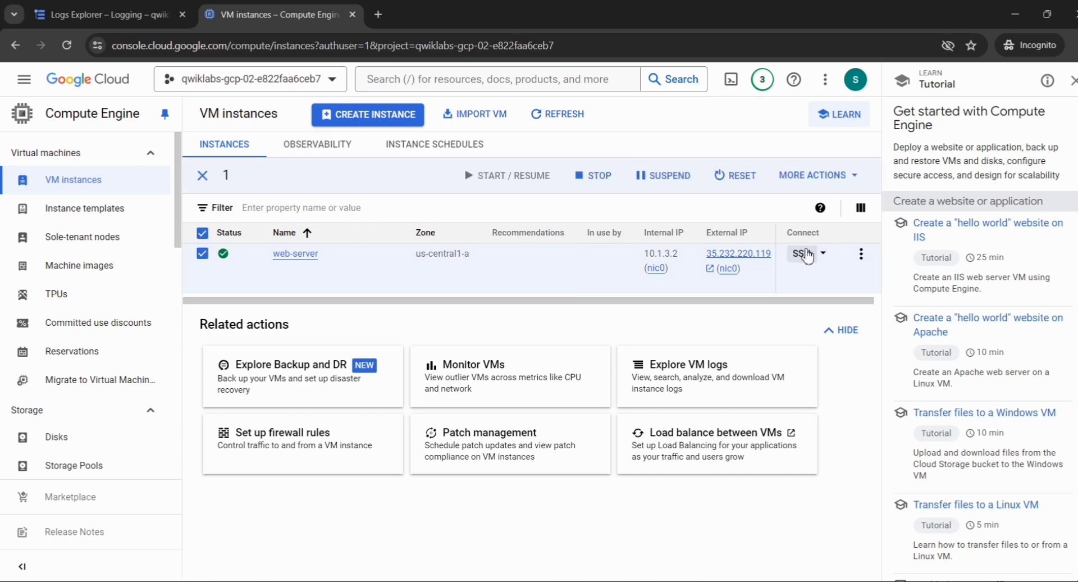
{"action": "left_click", "coordinate": [806, 255]}
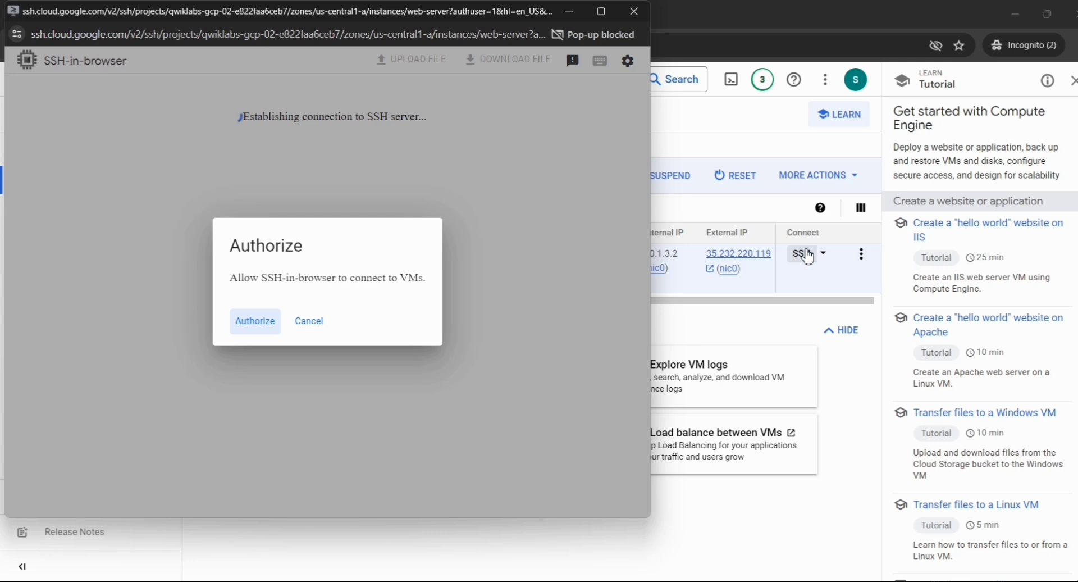
{"action": "left_click", "coordinate": [252, 329]}
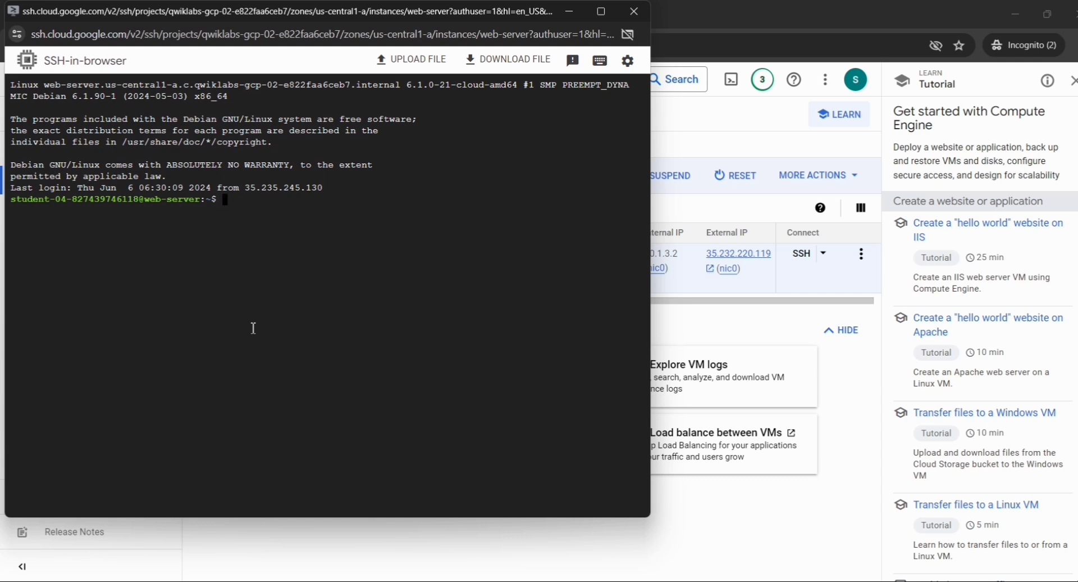
Run the export command in the SSH shell, setting MY_SERVER to 35.232.220.119.
{"action": "key", "text": "ctrl+v"}
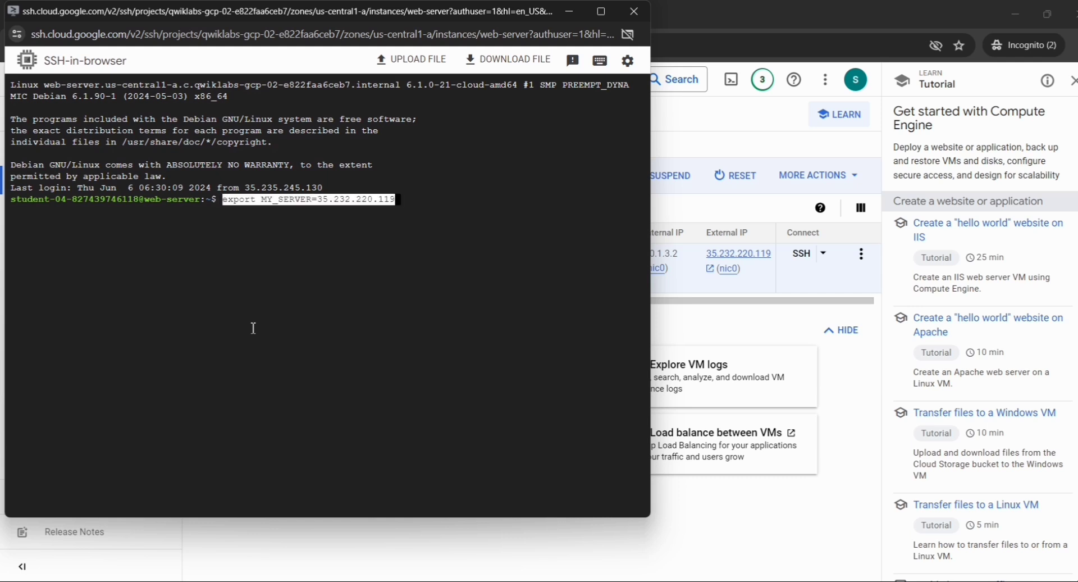
{"action": "key", "text": "Return"}
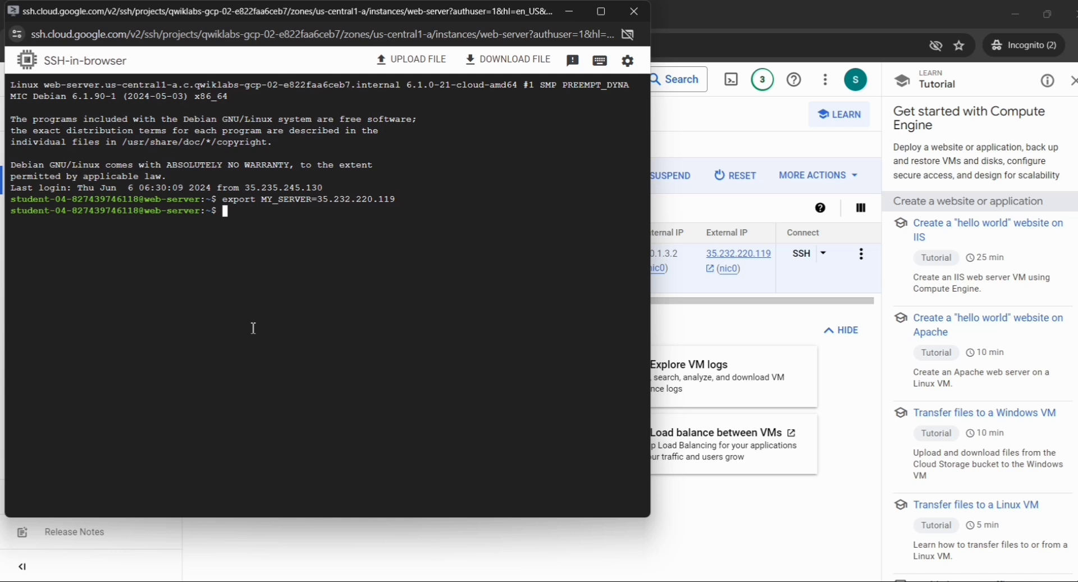
{"action": "key", "text": "alt+Tab"}
{"action": "key", "text": "alt+Tab"}
{"action": "key", "text": "alt+Tab"}
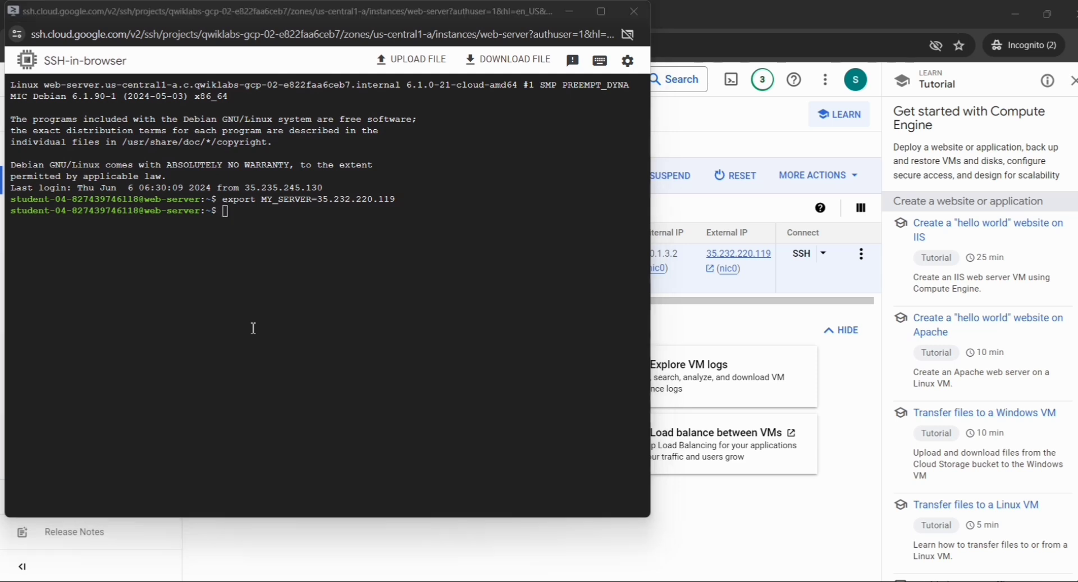
Copy the lab's 50-request curl loop and run it in the SSH session, returning Hello World.
{"action": "scroll", "coordinate": [250, 331], "scroll_direction": "down", "scroll_amount": 2}
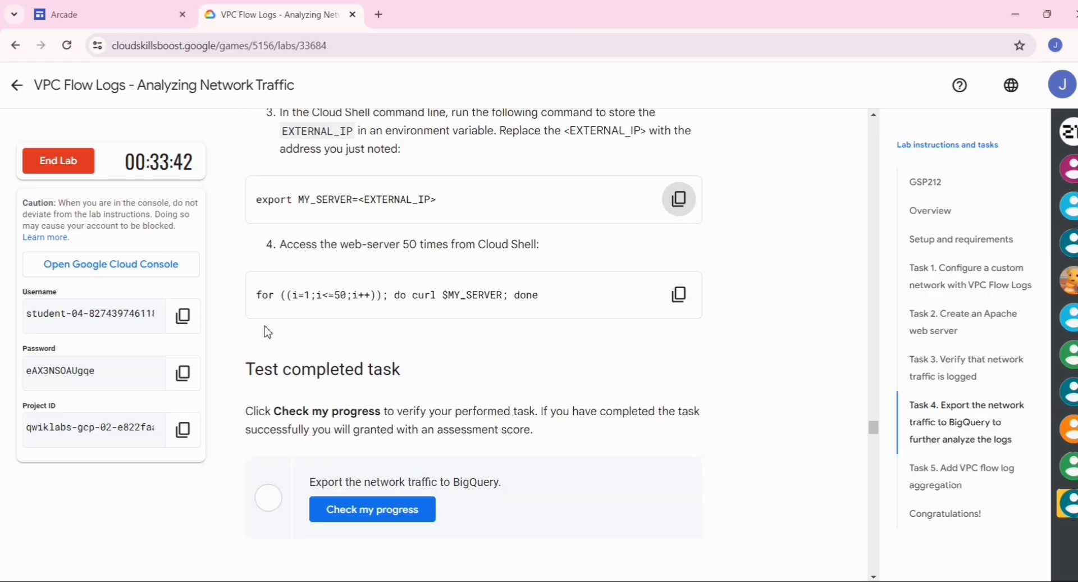
{"action": "left_click", "coordinate": [680, 296]}
{"action": "key", "text": "alt+Tab"}
{"action": "key", "text": "alt+Tab"}
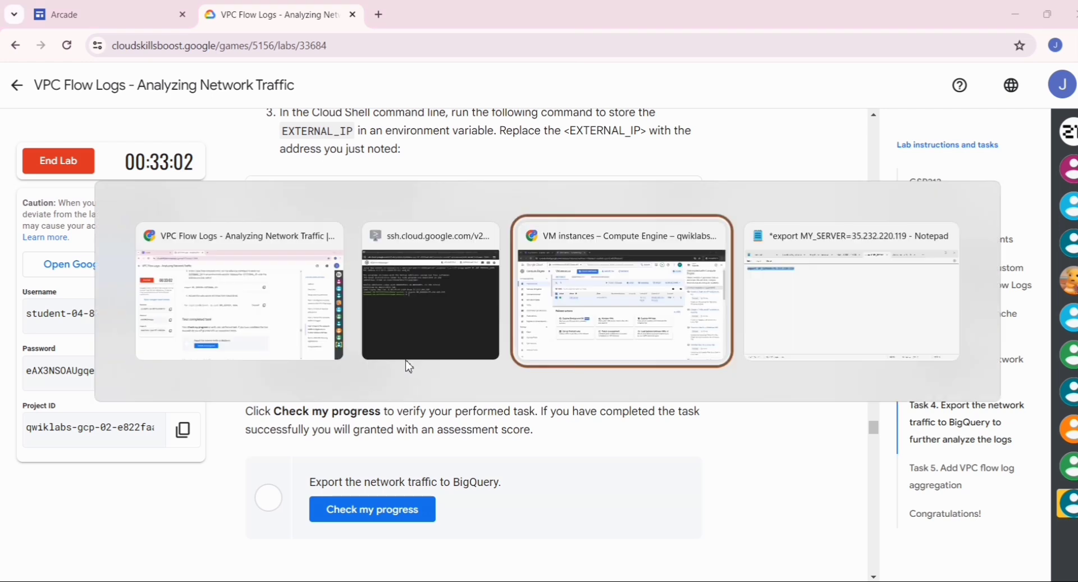
{"action": "left_click", "coordinate": [408, 359]}
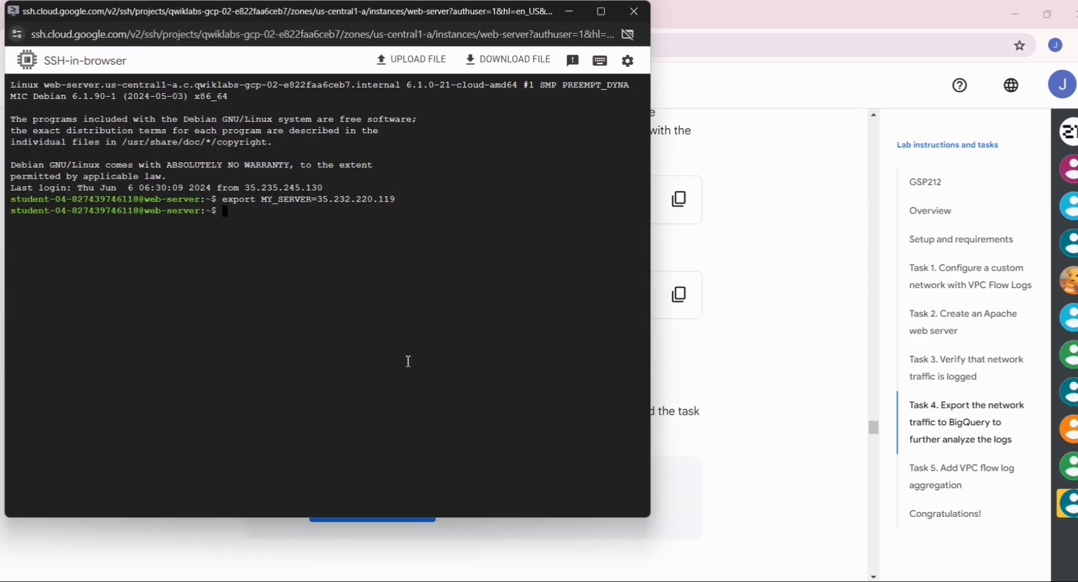
{"action": "key", "text": "ctrl+v"}
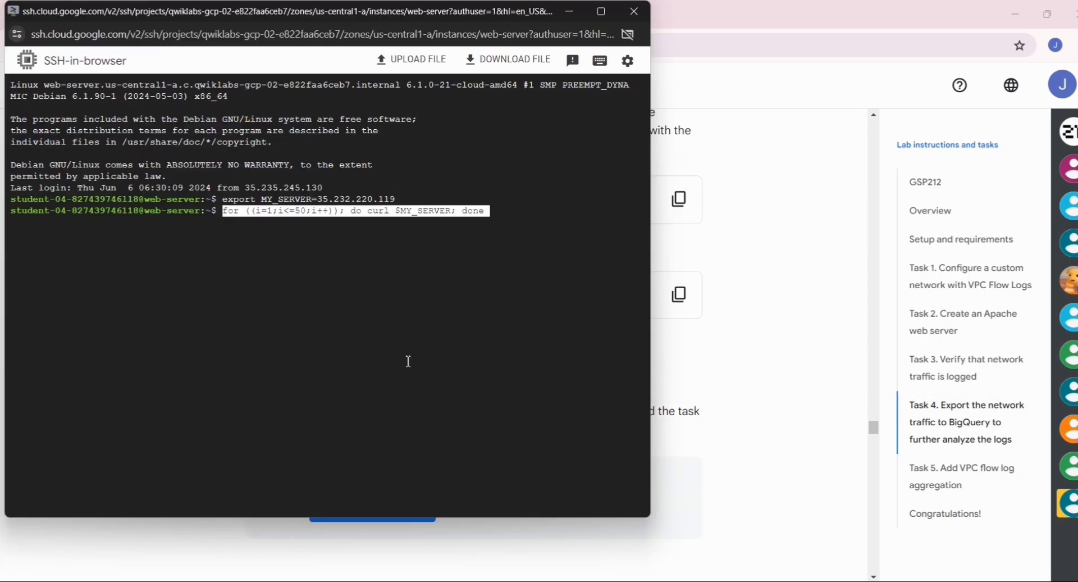
{"action": "key", "text": "Return"}
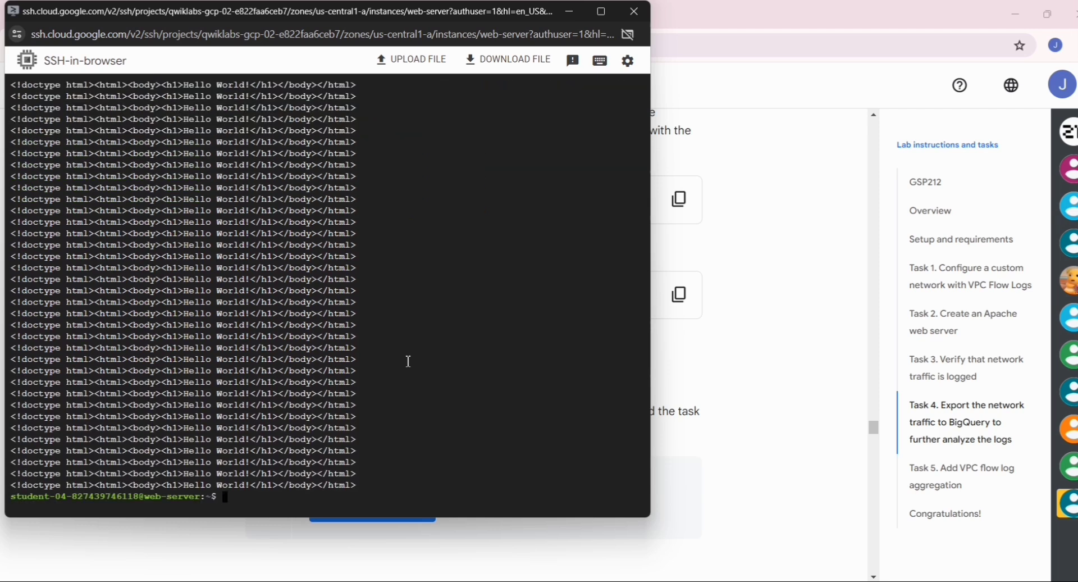
{"action": "key", "text": "alt+Tab"}
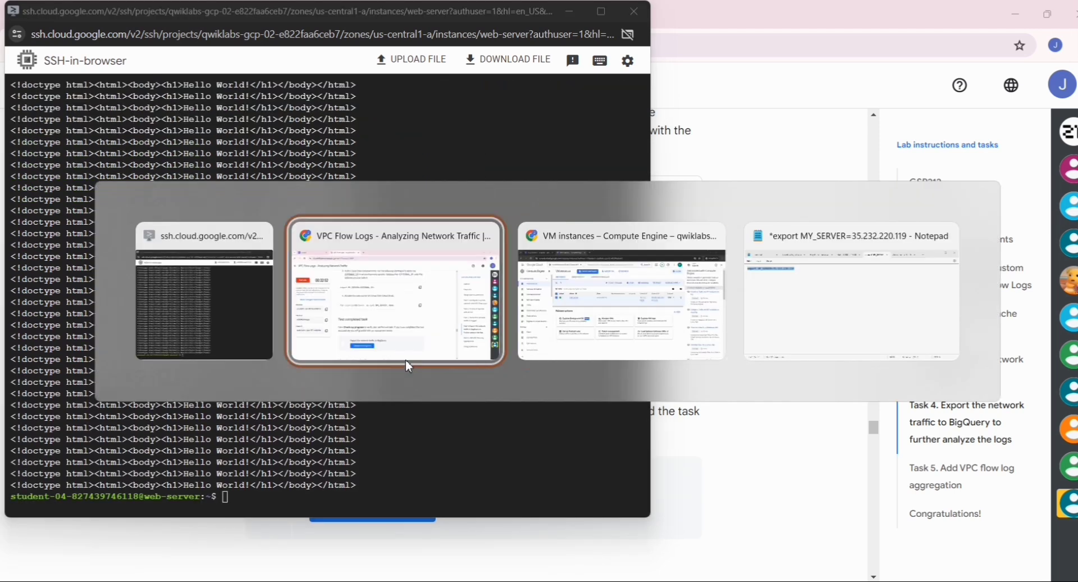
{"action": "left_click", "coordinate": [405, 359]}
{"action": "scroll", "coordinate": [364, 384], "scroll_direction": "down", "scroll_amount": 3}
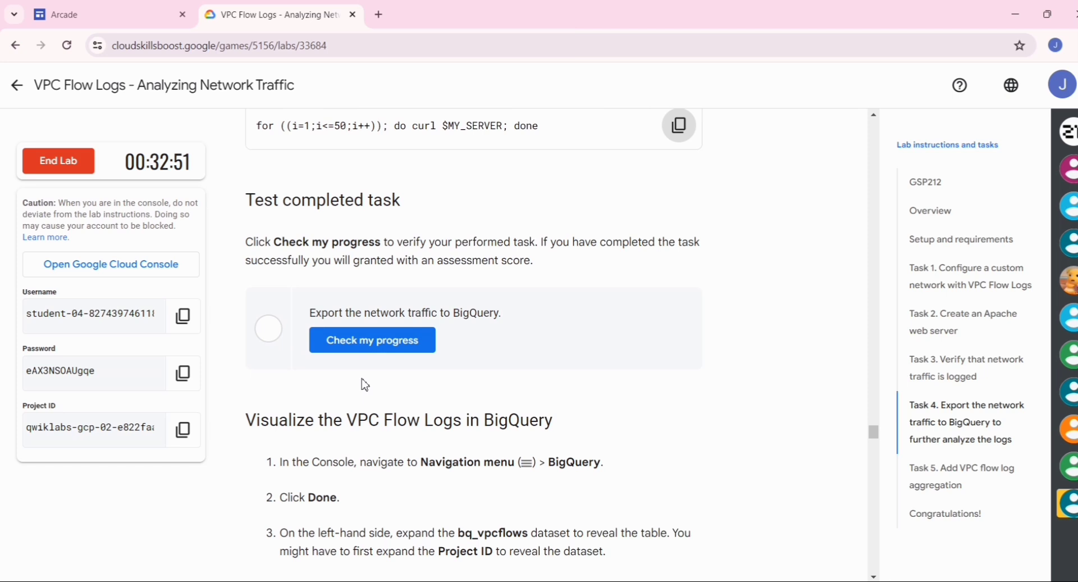
Run Check my progress for the BigQuery export task and review the Task 4 instructions.
{"action": "left_click", "coordinate": [377, 348]}
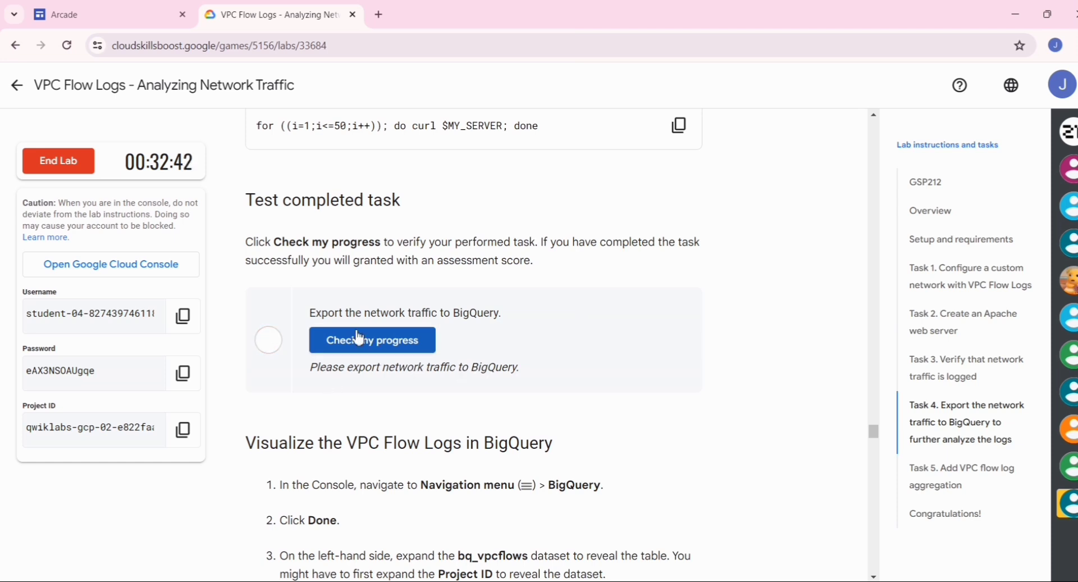
{"action": "scroll", "coordinate": [356, 339], "scroll_direction": "up", "scroll_amount": 6}
{"action": "scroll", "coordinate": [359, 336], "scroll_direction": "up", "scroll_amount": 5}
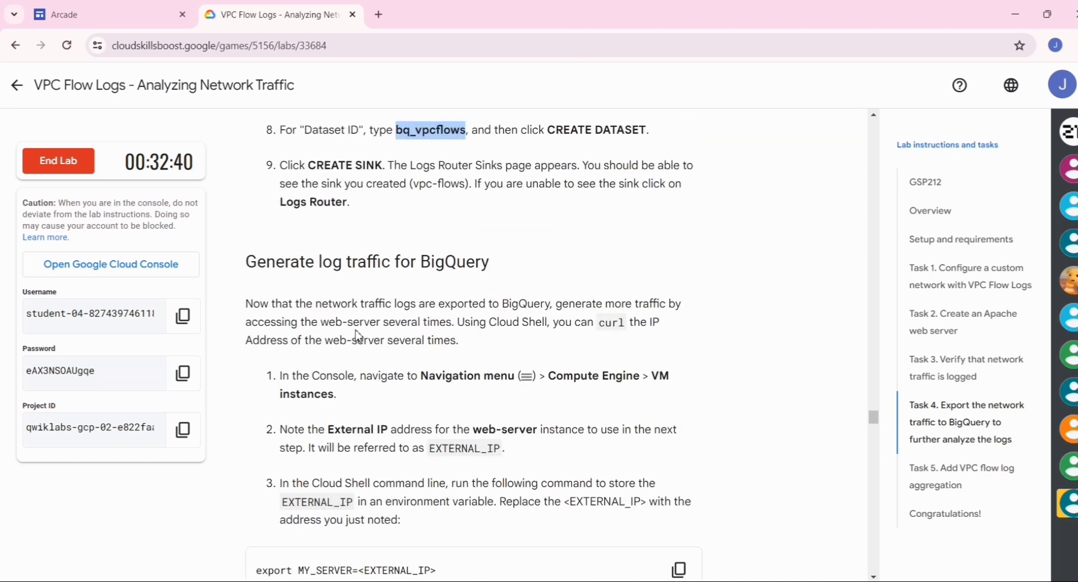
{"action": "scroll", "coordinate": [357, 331], "scroll_direction": "down", "scroll_amount": 2}
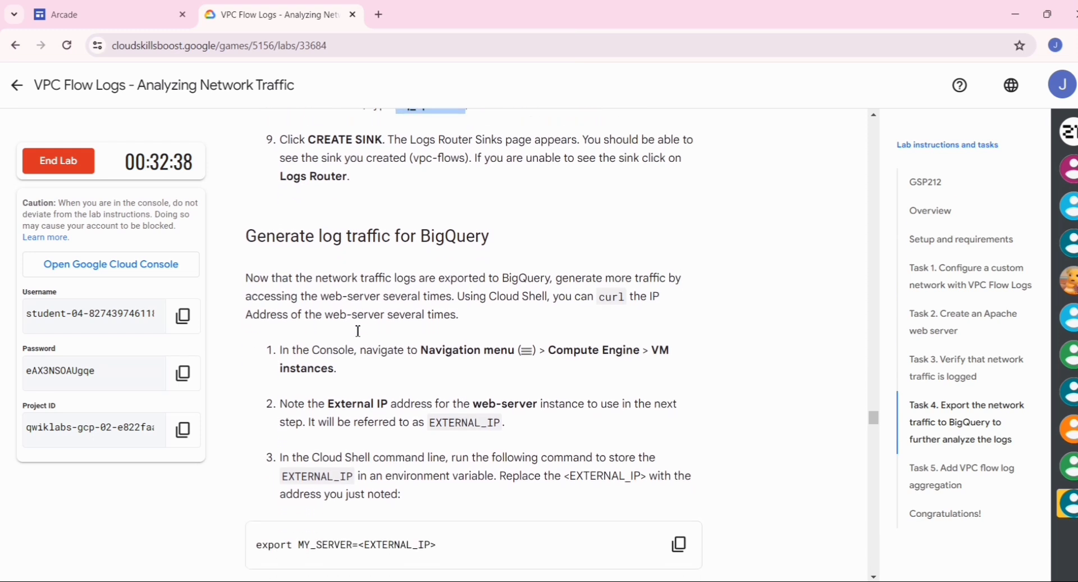
{"action": "scroll", "coordinate": [358, 330], "scroll_direction": "up", "scroll_amount": 6}
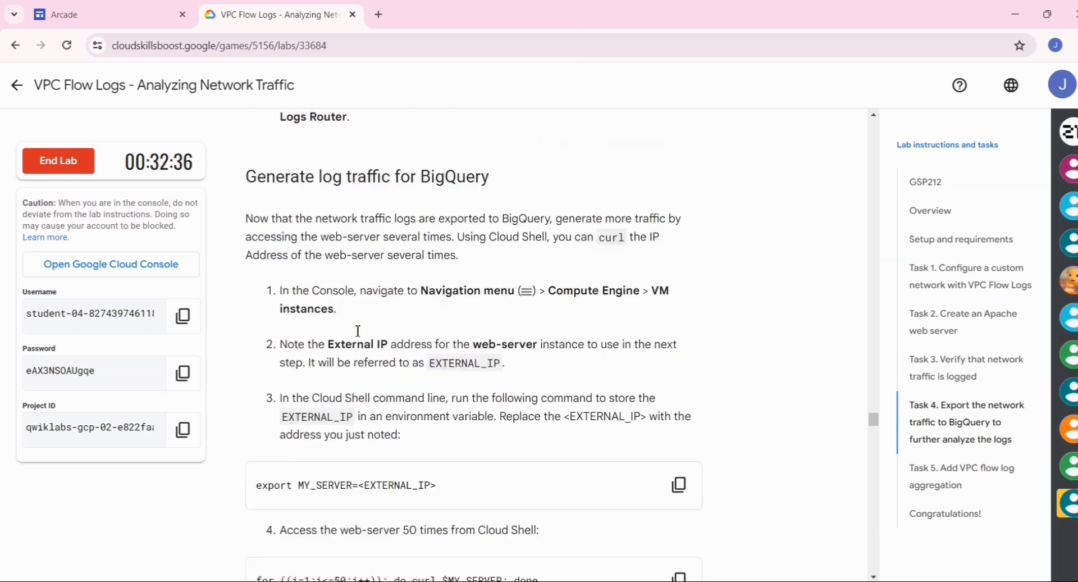
{"action": "scroll", "coordinate": [358, 330], "scroll_direction": "up", "scroll_amount": 7}
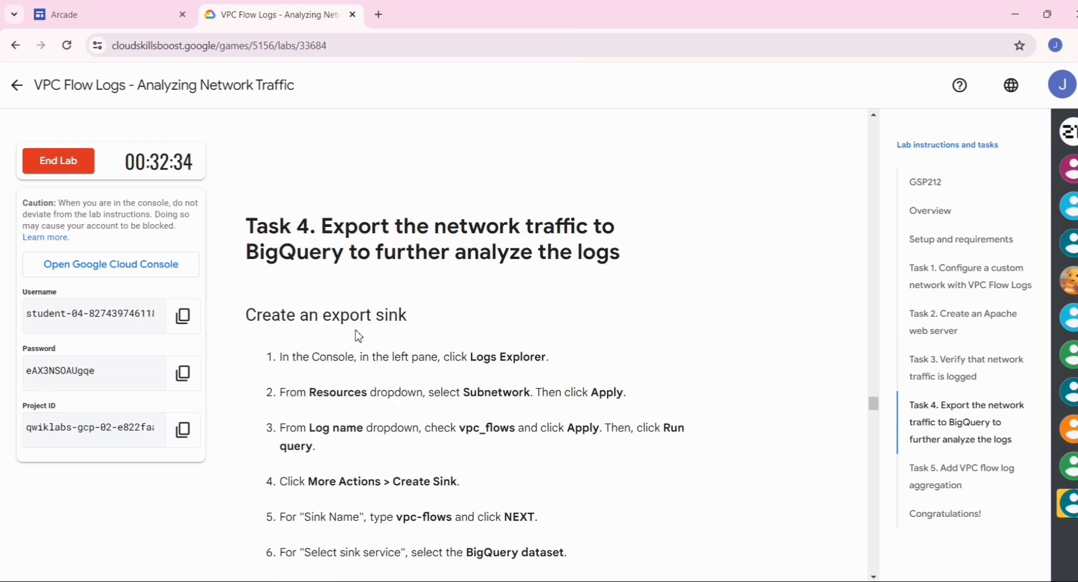
{"action": "scroll", "coordinate": [358, 330], "scroll_direction": "down", "scroll_amount": 3}
{"action": "scroll", "coordinate": [357, 331], "scroll_direction": "down", "scroll_amount": 10}
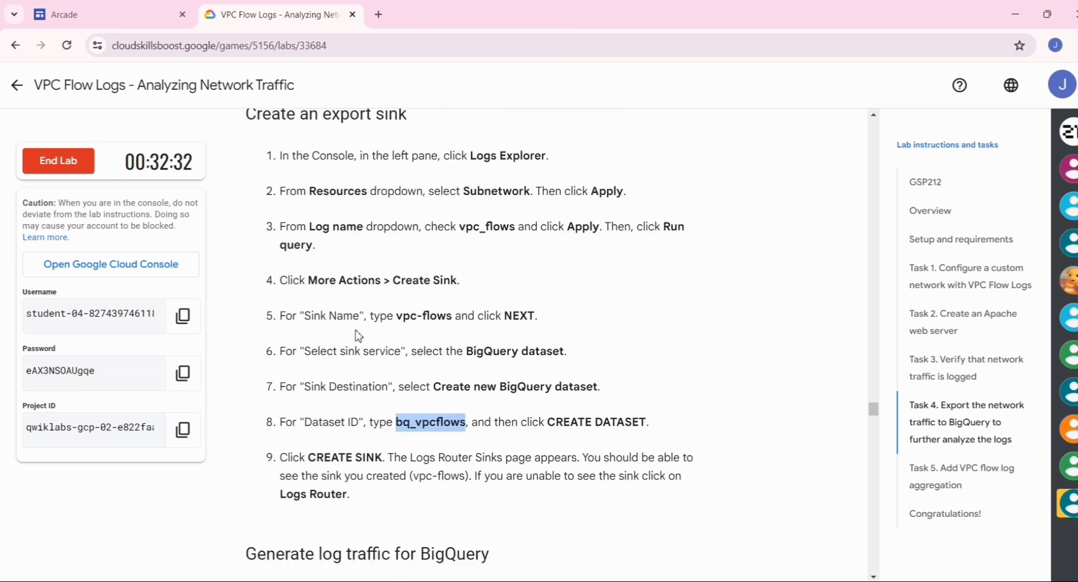
{"action": "scroll", "coordinate": [358, 330], "scroll_direction": "down", "scroll_amount": 4}
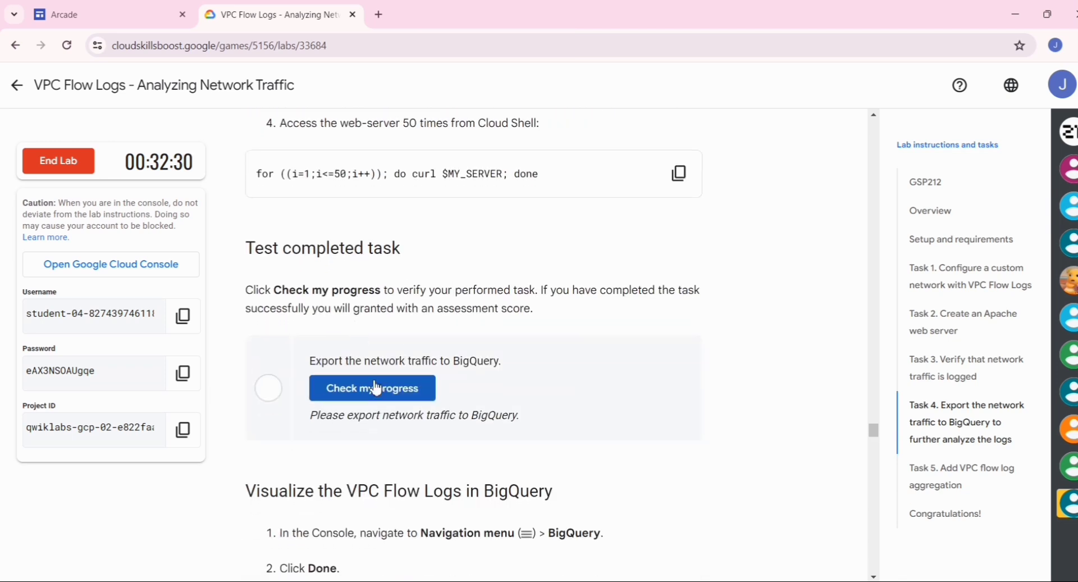
Rerun the progress check, which still reports the export as pending, and scroll to Task 4's BigQuery steps.
{"action": "left_click", "coordinate": [344, 396]}
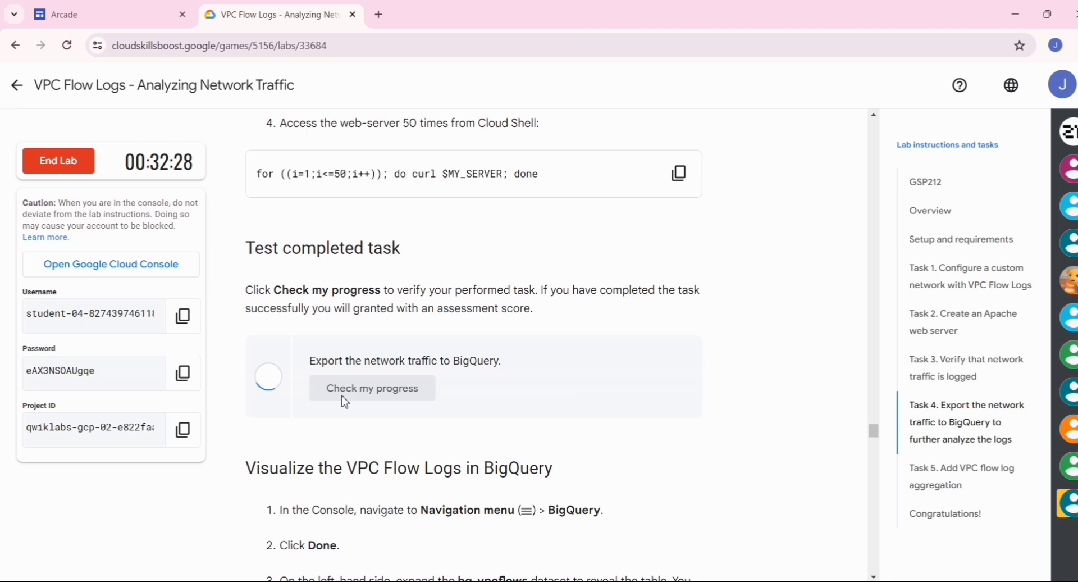
{"action": "scroll", "coordinate": [345, 399], "scroll_direction": "down", "scroll_amount": 5}
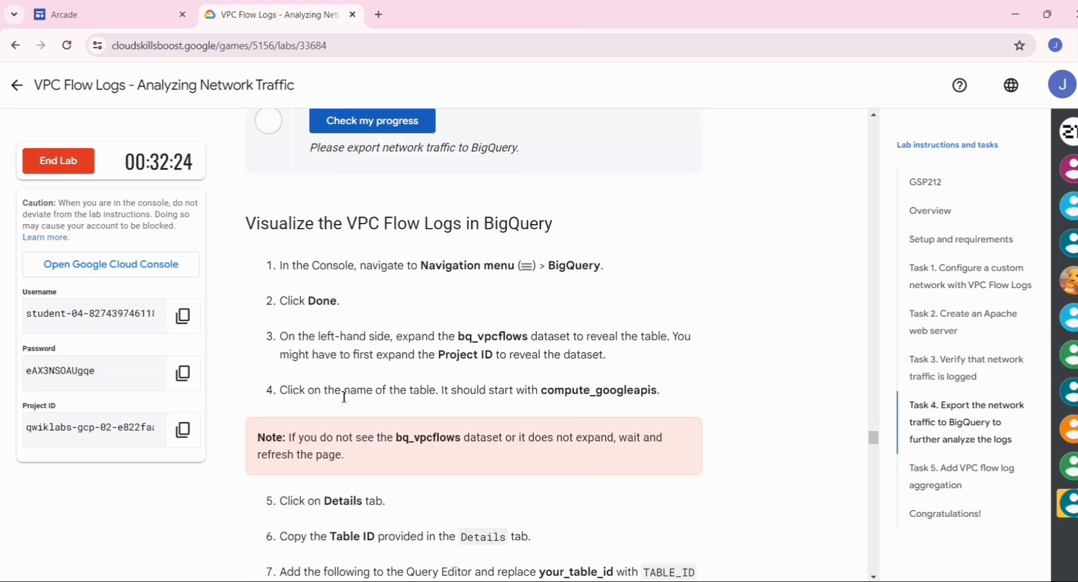
{"action": "scroll", "coordinate": [344, 397], "scroll_direction": "down", "scroll_amount": 1}
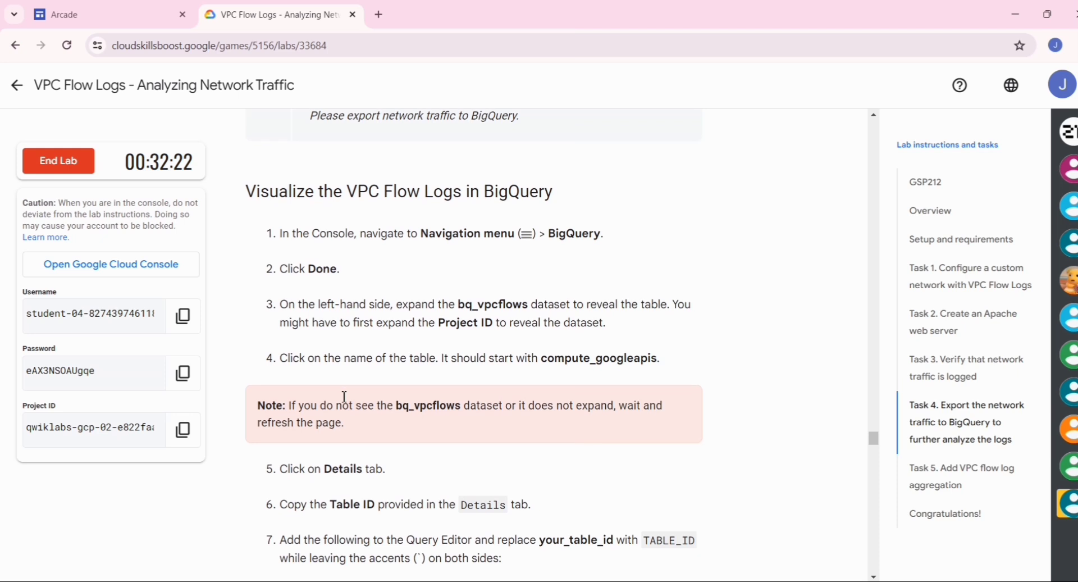
{"action": "scroll", "coordinate": [344, 396], "scroll_direction": "down", "scroll_amount": 1}
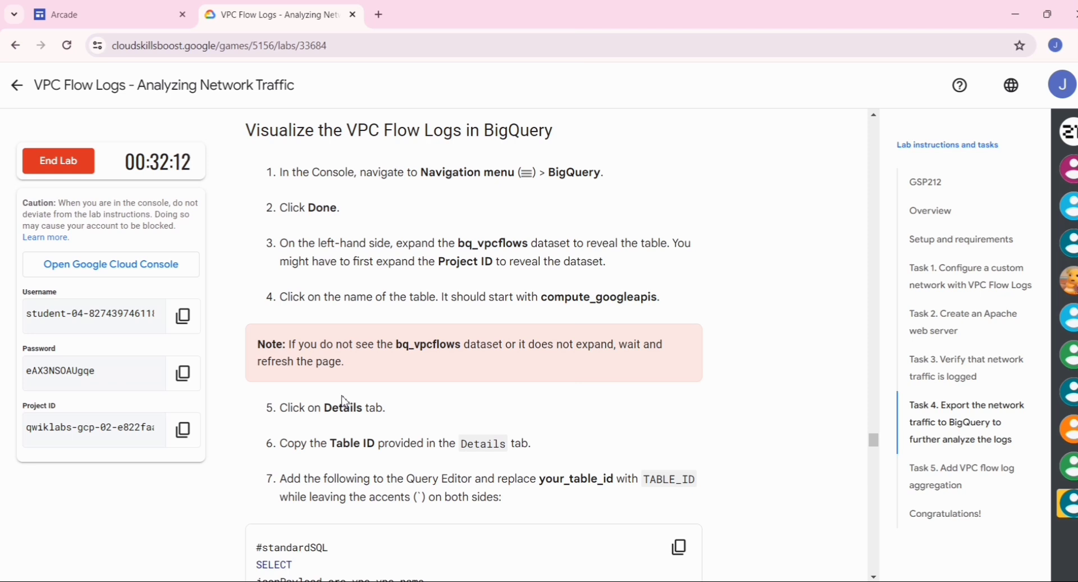
{"action": "key", "text": "alt+Tab"}
{"action": "key", "text": "alt+Tab"}
{"action": "key", "text": "alt+shift+Tab"}
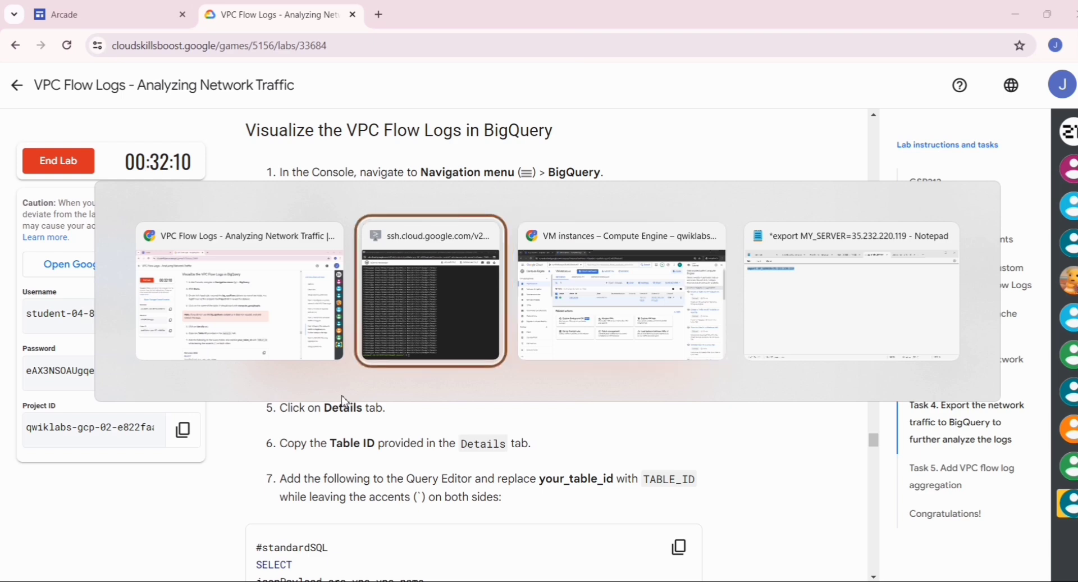
From the VM instances console window, open BigQuery through the Navigation menu.
{"action": "key", "text": "alt+Tab"}
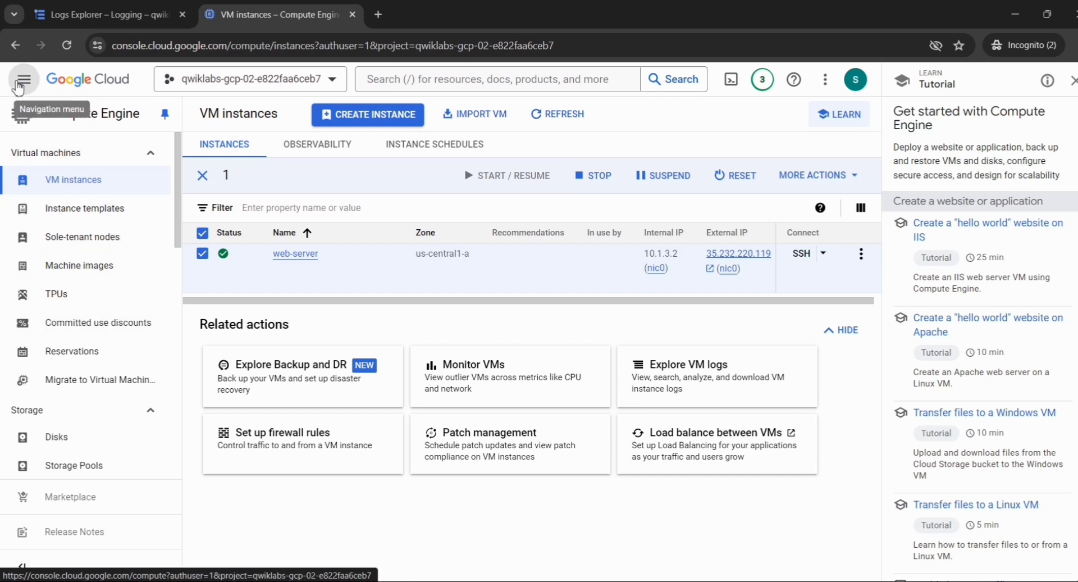
{"action": "left_click", "coordinate": [20, 83]}
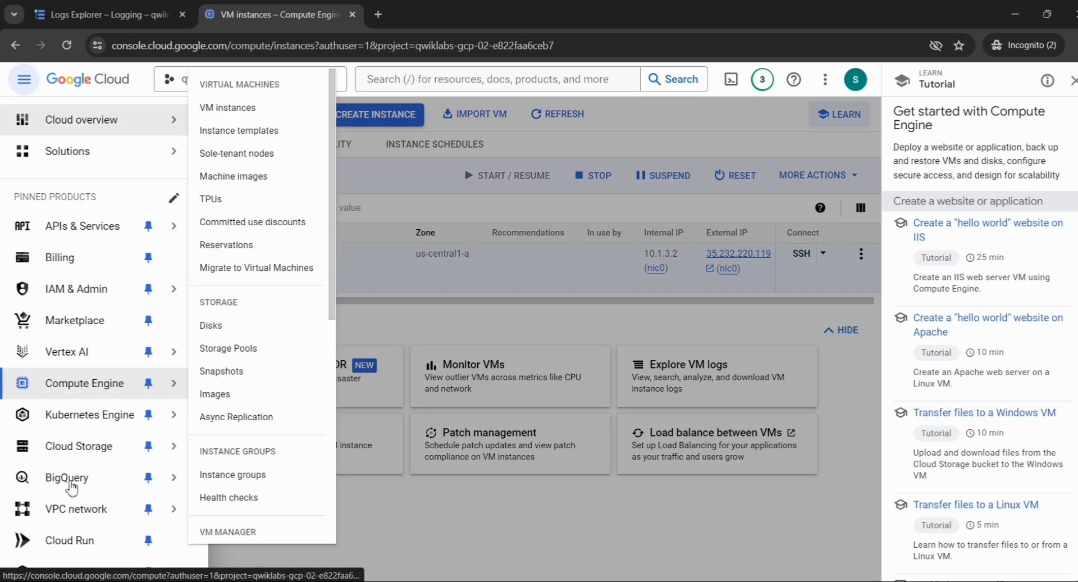
{"action": "scroll", "coordinate": [72, 485], "scroll_direction": "down", "scroll_amount": 2}
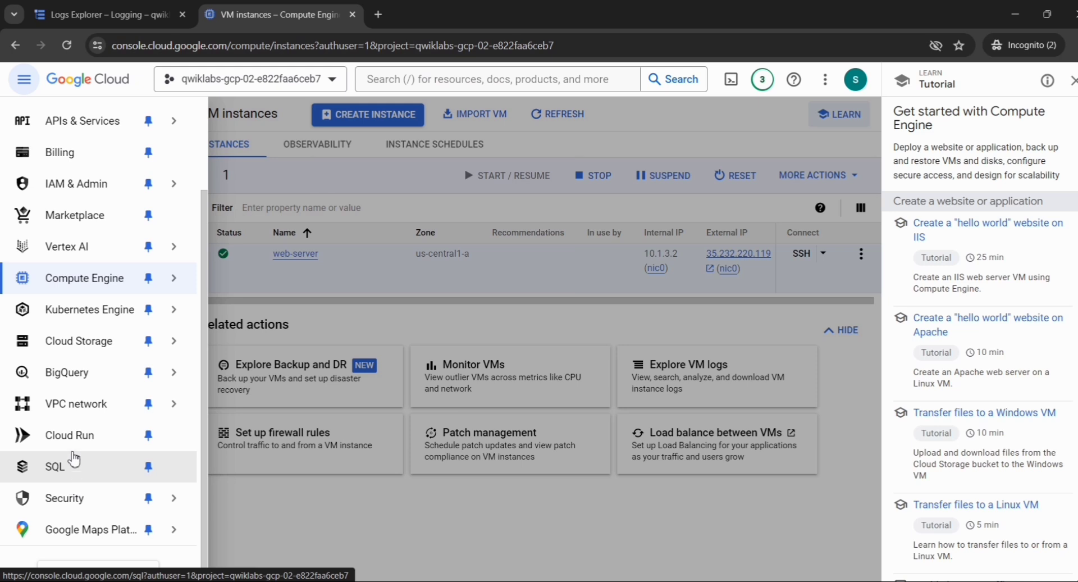
{"action": "mouse_move", "coordinate": [79, 382]}
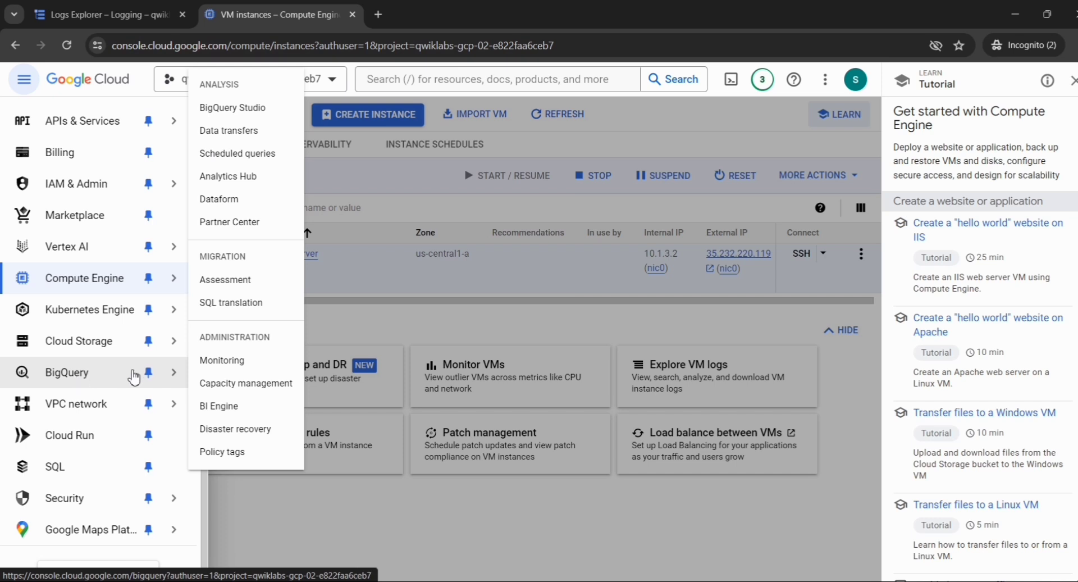
{"action": "left_click", "coordinate": [142, 377]}
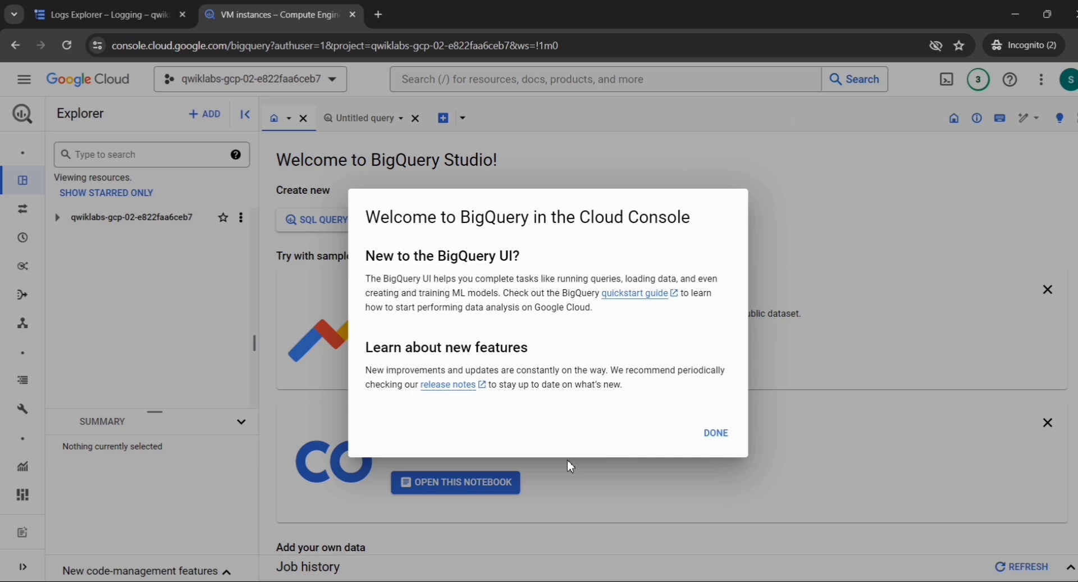
Dismiss the welcome dialog and open compute_googleapis_com_vpc_flows_20240606 under bq_vpcflows.
{"action": "left_click", "coordinate": [718, 438]}
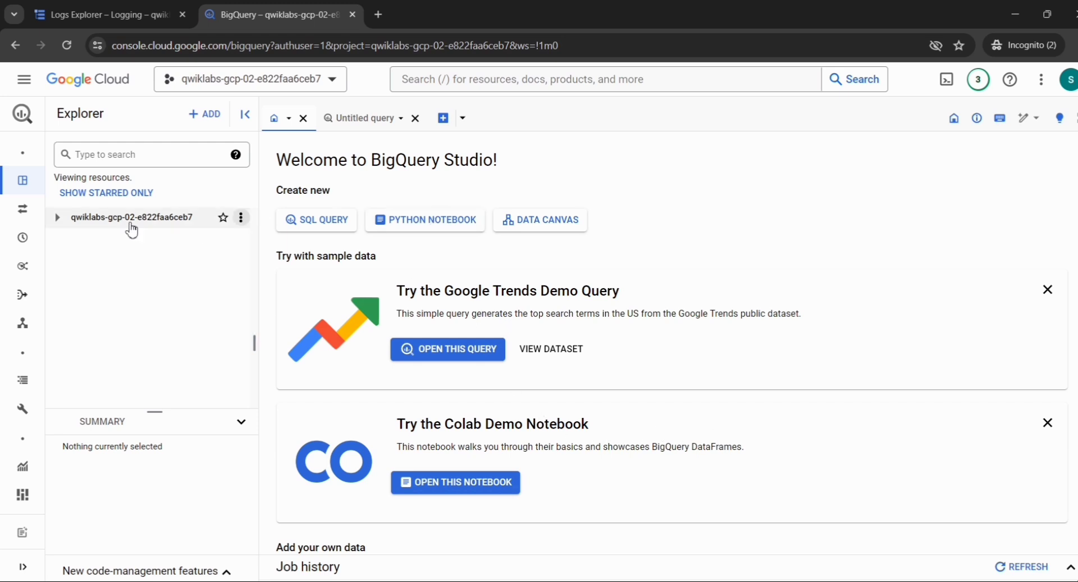
{"action": "mouse_move", "coordinate": [54, 226]}
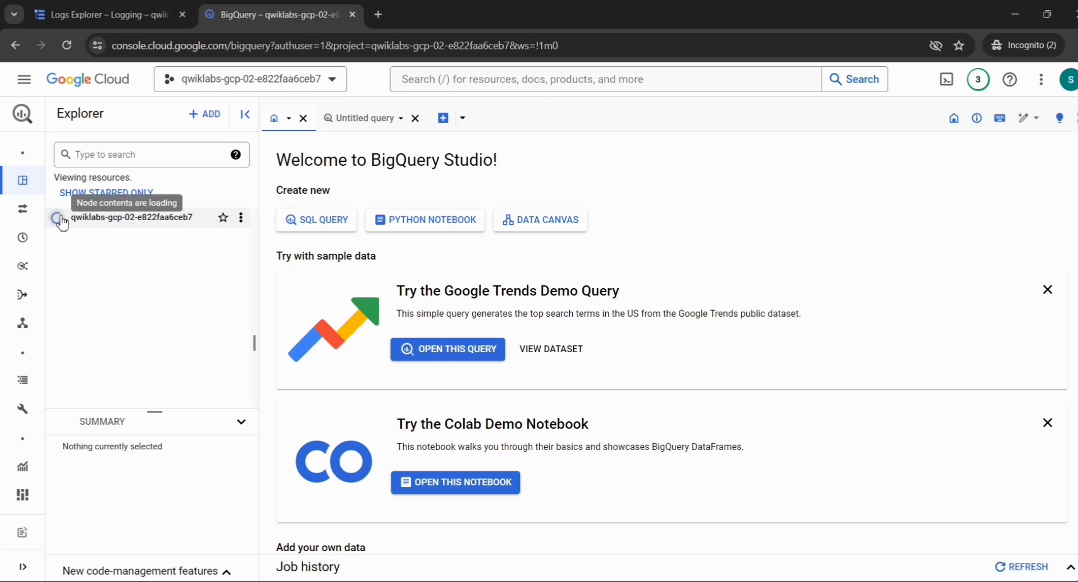
{"action": "left_click", "coordinate": [61, 220]}
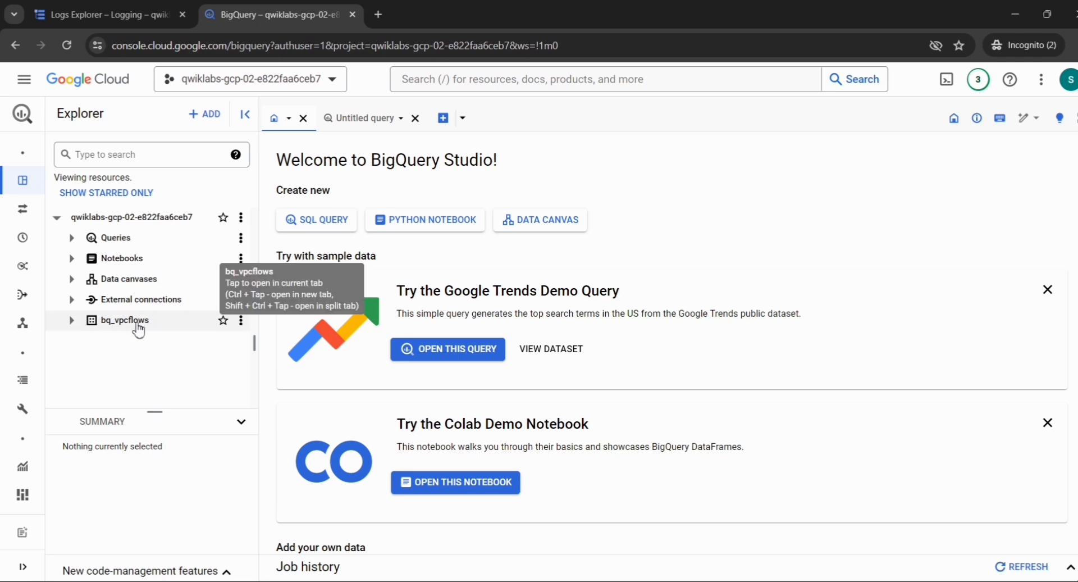
{"action": "left_click", "coordinate": [76, 324]}
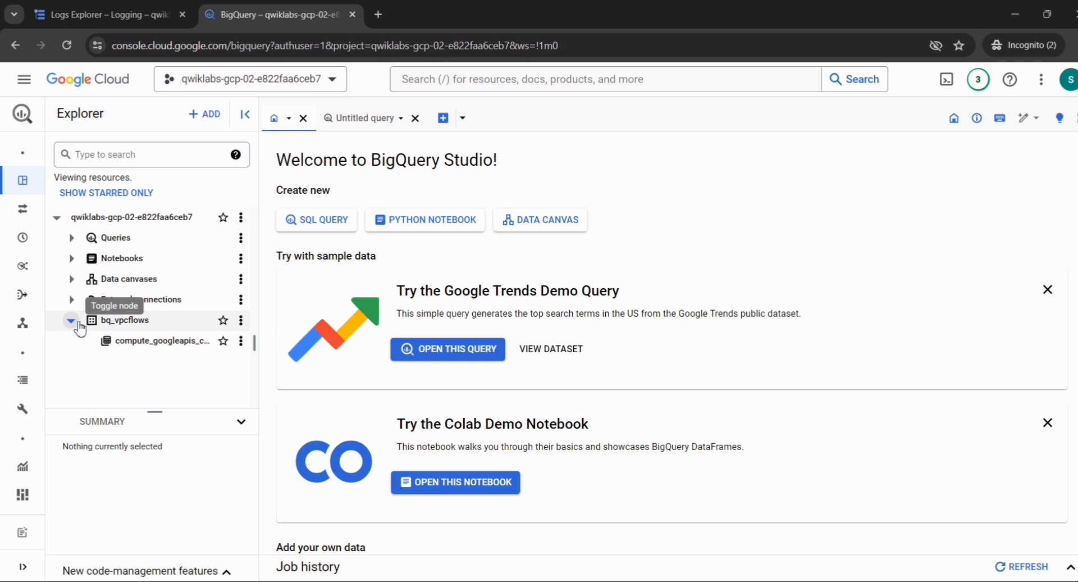
{"action": "left_click", "coordinate": [128, 343]}
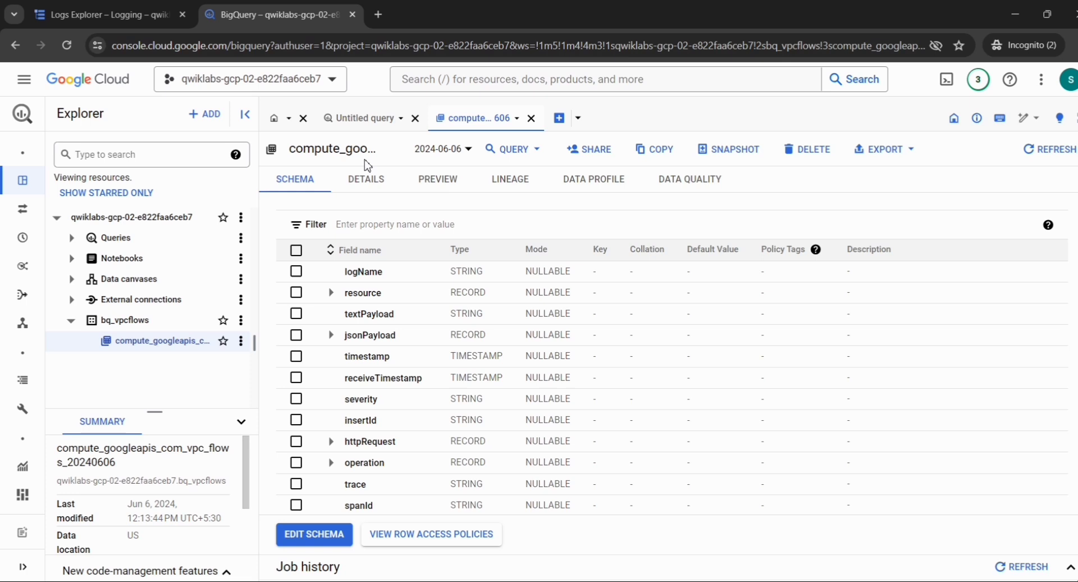
Copy the flow-log table's Table ID from its DETAILS tab, then return to Logs Explorer.
{"action": "left_click", "coordinate": [366, 188]}
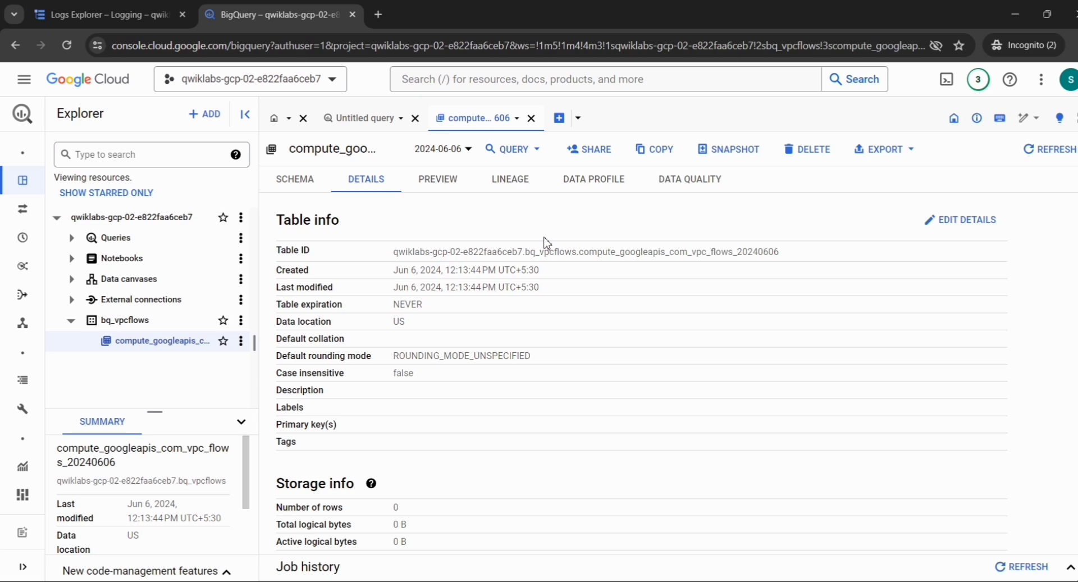
{"action": "mouse_move", "coordinate": [709, 255]}
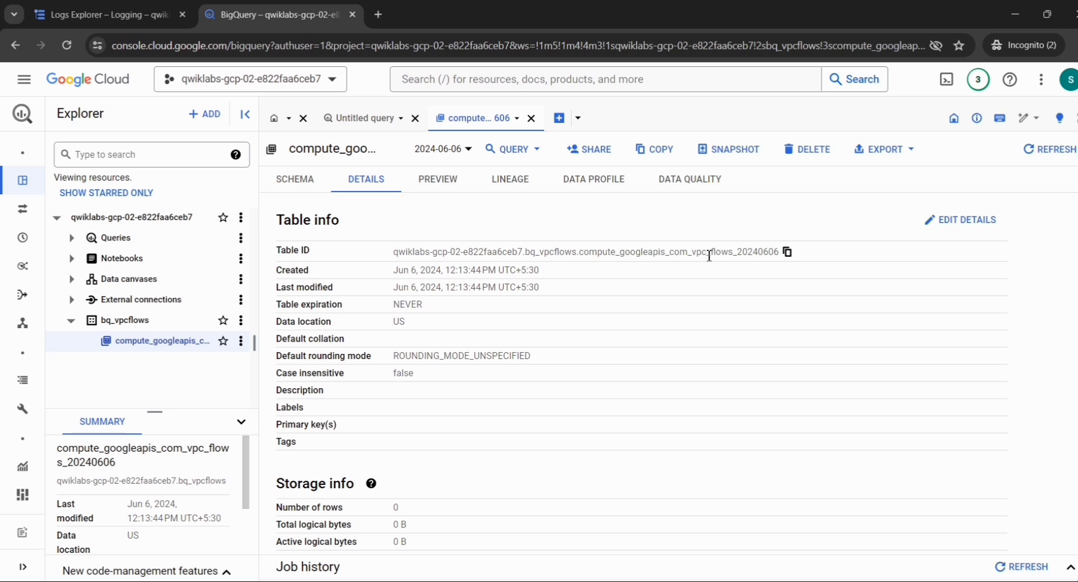
{"action": "left_click", "coordinate": [790, 255]}
{"action": "left_click", "coordinate": [93, 17]}
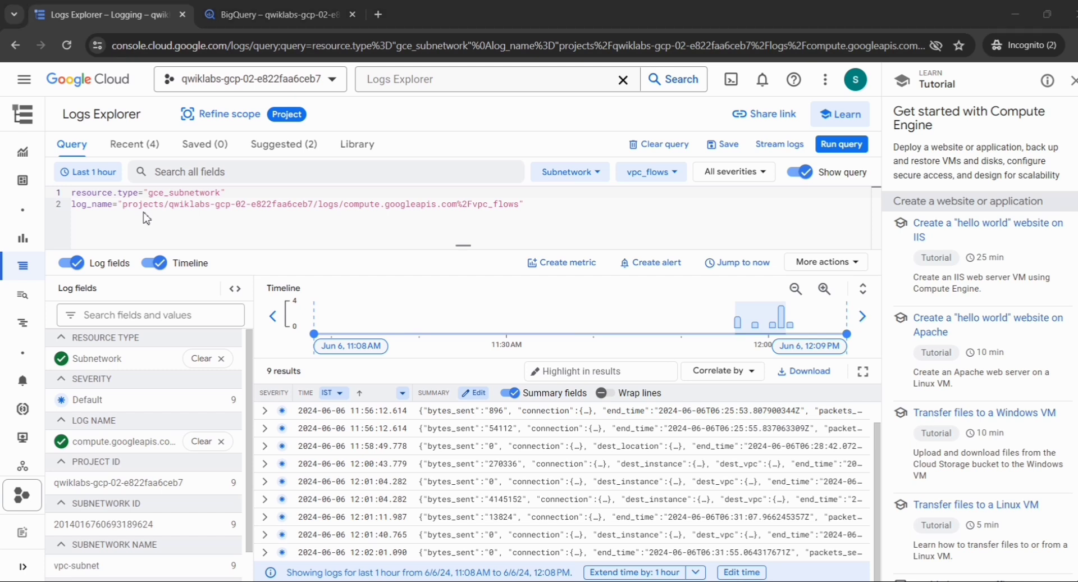
{"action": "key", "text": "alt+Tab"}
{"action": "key", "text": "alt+Tab"}
{"action": "key", "text": "alt+Tab"}
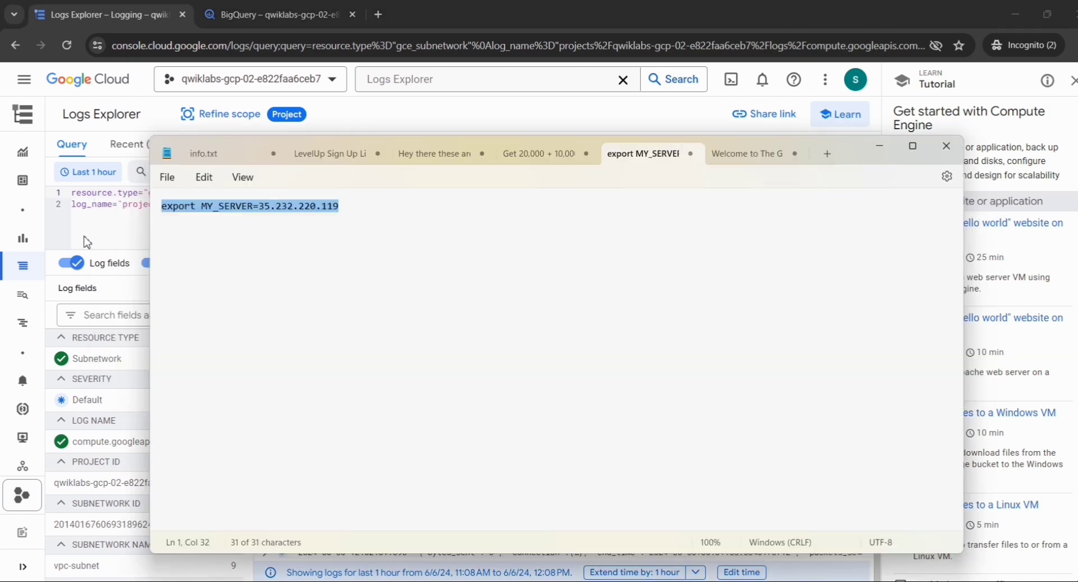
{"action": "left_click", "coordinate": [363, 207]}
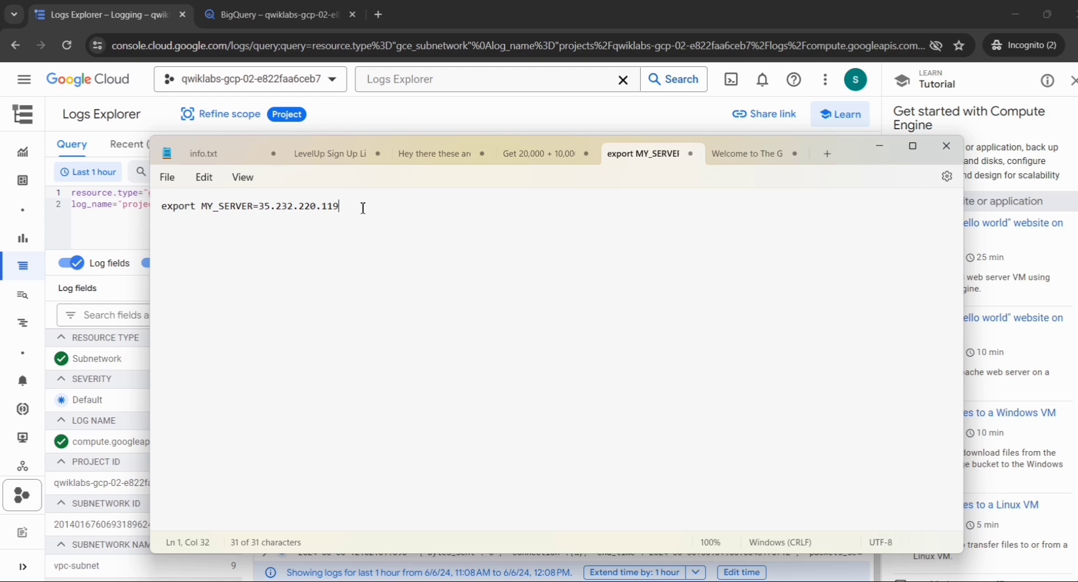
{"action": "key", "text": "ctrl+a"}
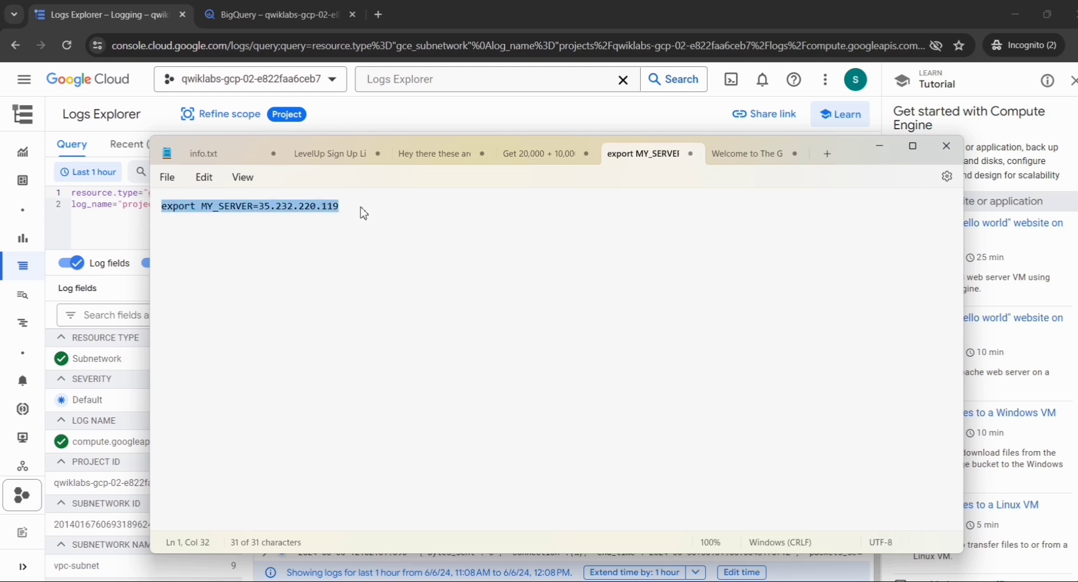
{"action": "key", "text": "alt+Tab"}
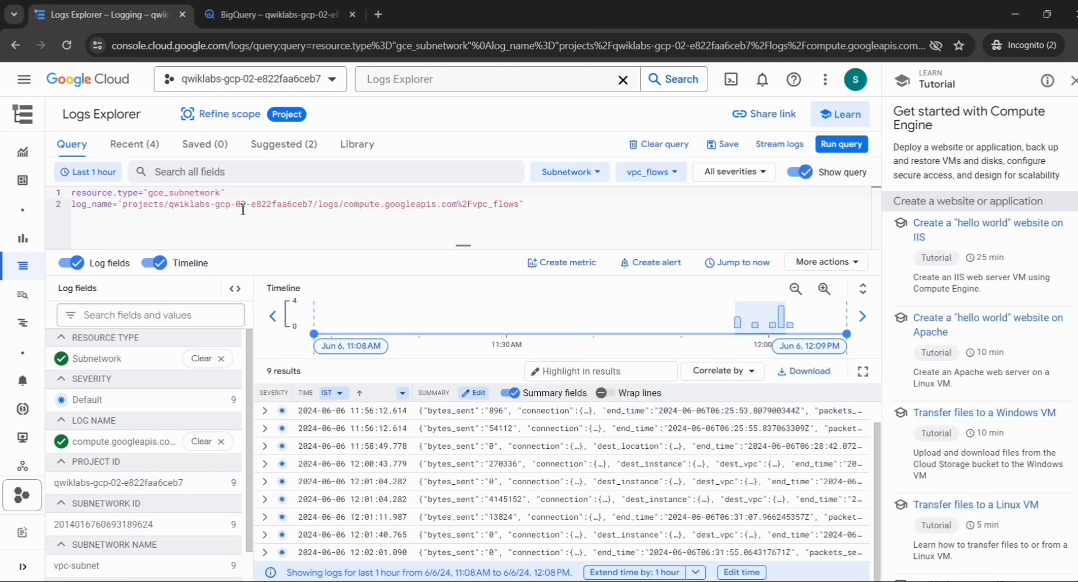
{"action": "left_click", "coordinate": [549, 205]}
{"action": "key", "text": "Return"}
{"action": "key", "text": "ctrl+v"}
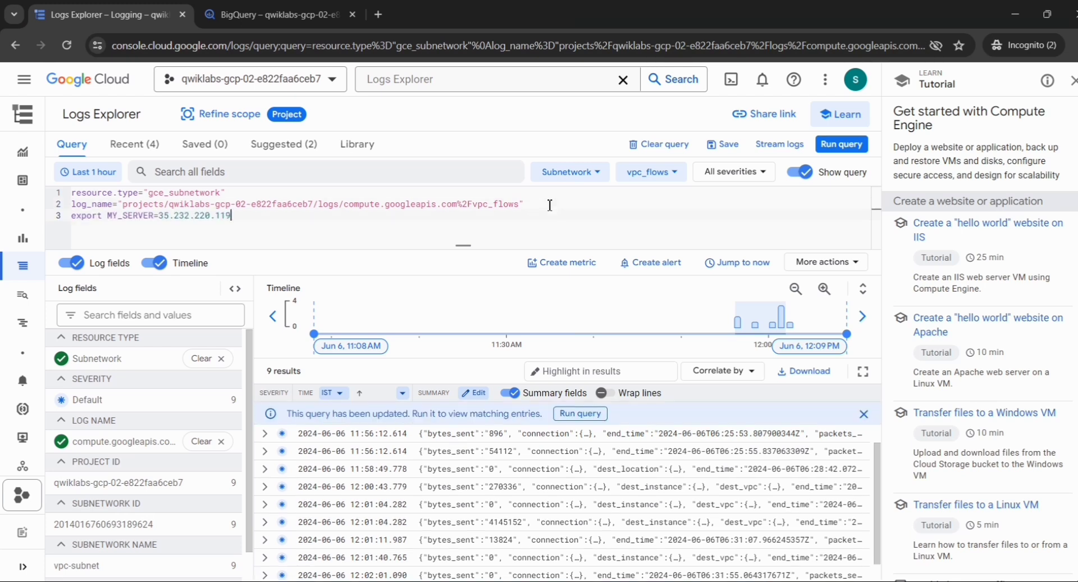
{"action": "left_click", "coordinate": [841, 145]}
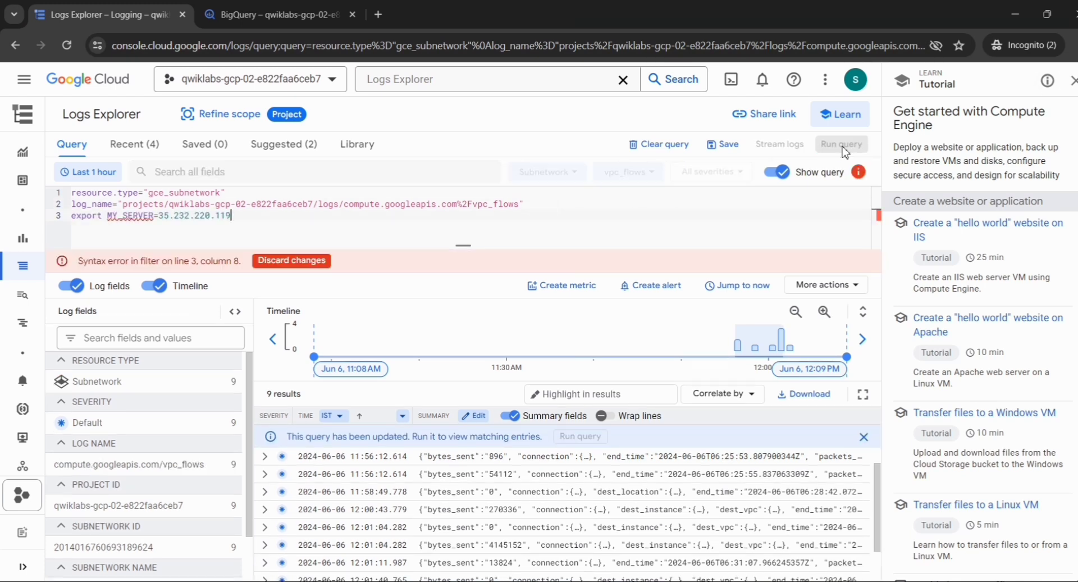
{"action": "key", "text": "BackSpace"}
{"action": "key", "text": "BackSpace"}
{"action": "key", "text": "BackSpace"}
{"action": "key", "text": "BackSpace"}
{"action": "key", "text": "BackSpace"}
{"action": "key", "text": "BackSpace"}
{"action": "key", "text": "BackSpace"}
{"action": "key", "text": "BackSpace"}
{"action": "key", "text": "BackSpace"}
{"action": "key", "text": "BackSpace"}
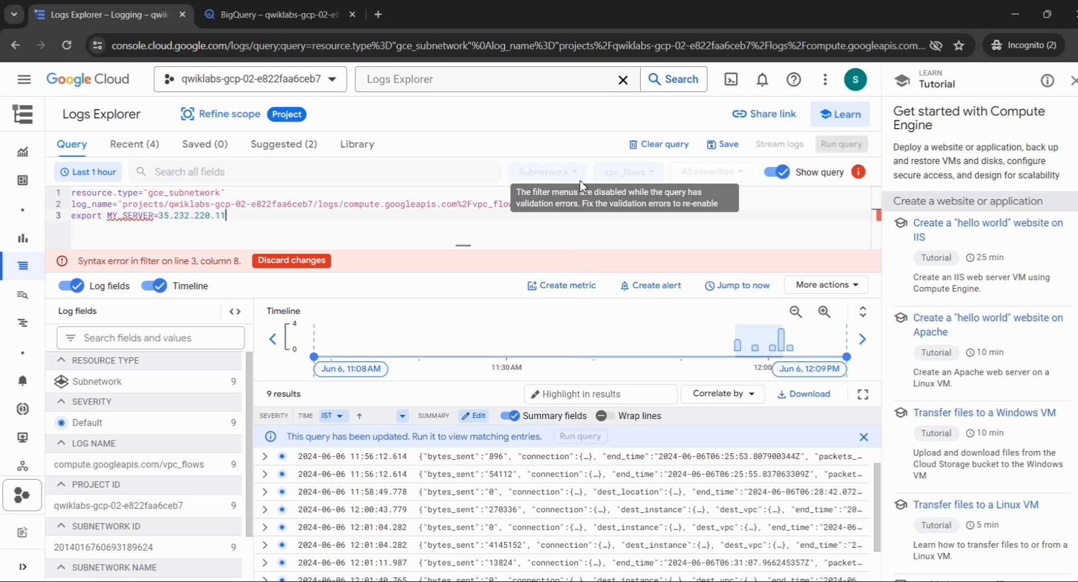
{"action": "key", "text": "BackSpace"}
{"action": "key", "text": "BackSpace"}
{"action": "key", "text": "BackSpace"}
{"action": "key", "text": "BackSpace"}
{"action": "key", "text": "BackSpace"}
{"action": "key", "text": "BackSpace"}
{"action": "key", "text": "BackSpace"}
{"action": "key", "text": "BackSpace"}
{"action": "key", "text": "BackSpace"}
{"action": "key", "text": "BackSpace"}
{"action": "key", "text": "BackSpace"}
{"action": "key", "text": "BackSpace"}
{"action": "key", "text": "BackSpace"}
{"action": "key", "text": "BackSpace"}
{"action": "key", "text": "BackSpace"}
{"action": "key", "text": "BackSpace"}
{"action": "key", "text": "BackSpace"}
{"action": "key", "text": "BackSpace"}
{"action": "key", "text": "BackSpace"}
{"action": "key", "text": "BackSpace"}
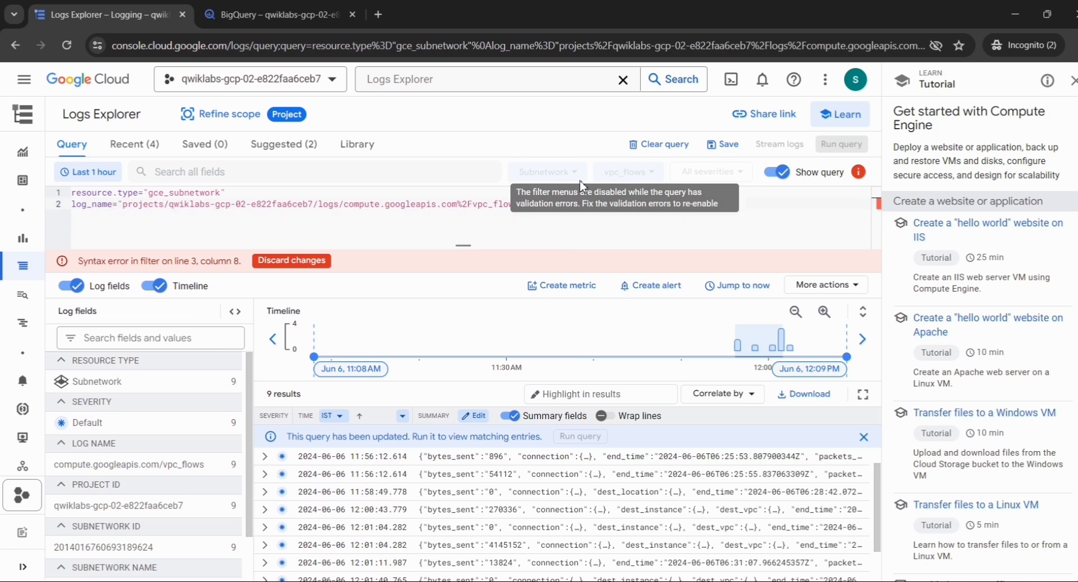
{"action": "key", "text": "alt+Tab"}
{"action": "key", "text": "alt+Tab"}
{"action": "key", "text": "alt+Tab"}
{"action": "key", "text": "alt+Tab"}
{"action": "key", "text": "alt+Tab"}
{"action": "key", "text": "alt+Tab"}
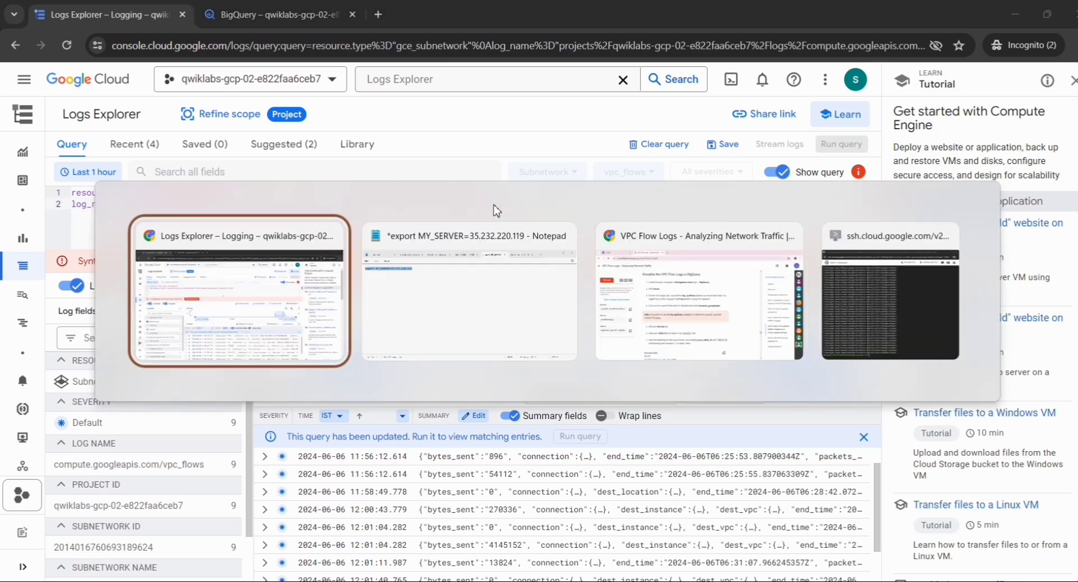
Copy the lab's #standardSQL flow-log query from step 7 and switch to Notepad.
{"action": "scroll", "coordinate": [496, 211], "scroll_direction": "down", "scroll_amount": 3}
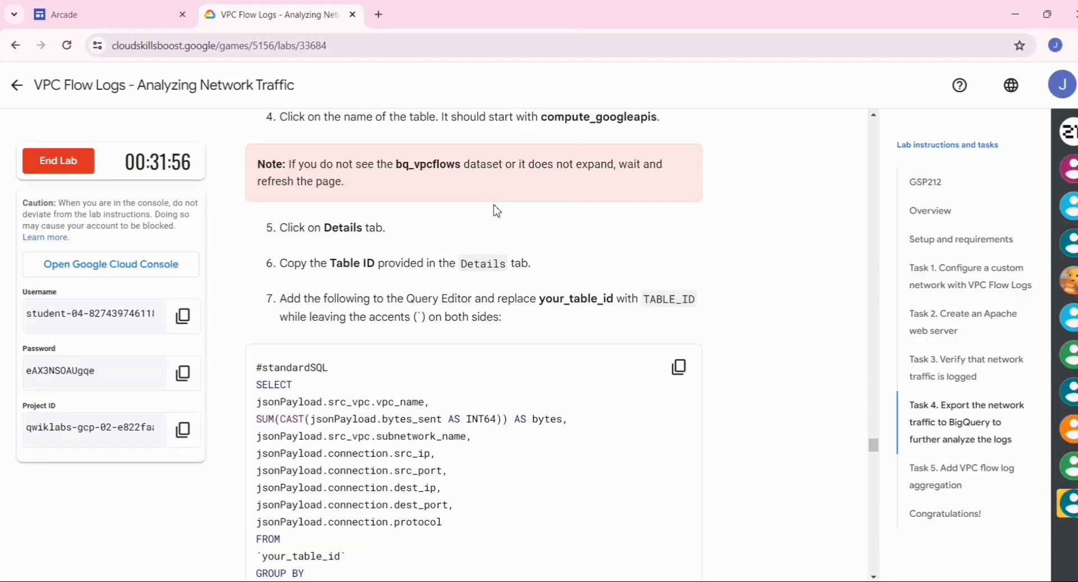
{"action": "scroll", "coordinate": [496, 211], "scroll_direction": "down", "scroll_amount": 2}
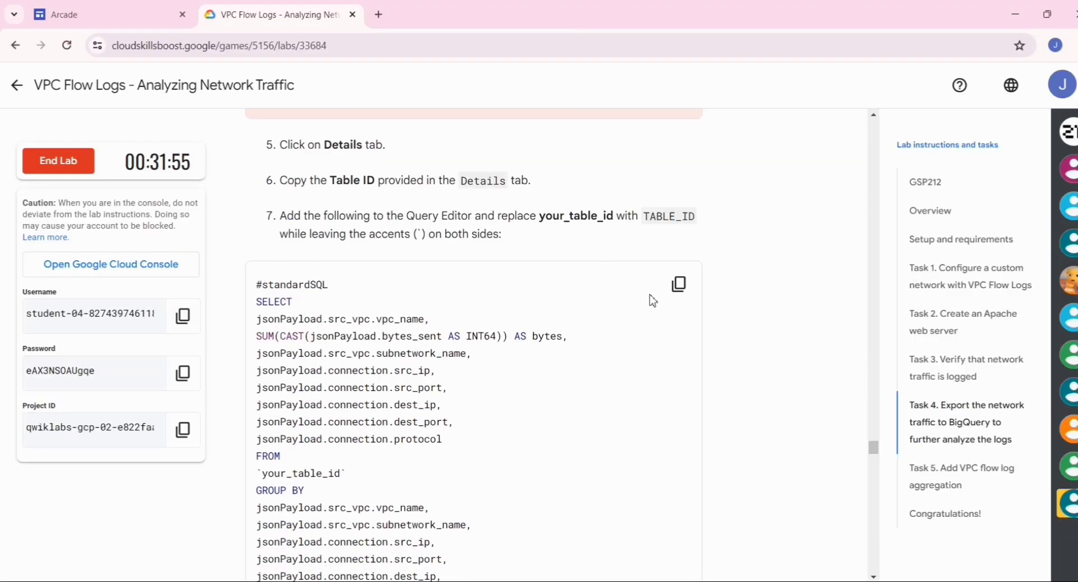
{"action": "left_click", "coordinate": [684, 290]}
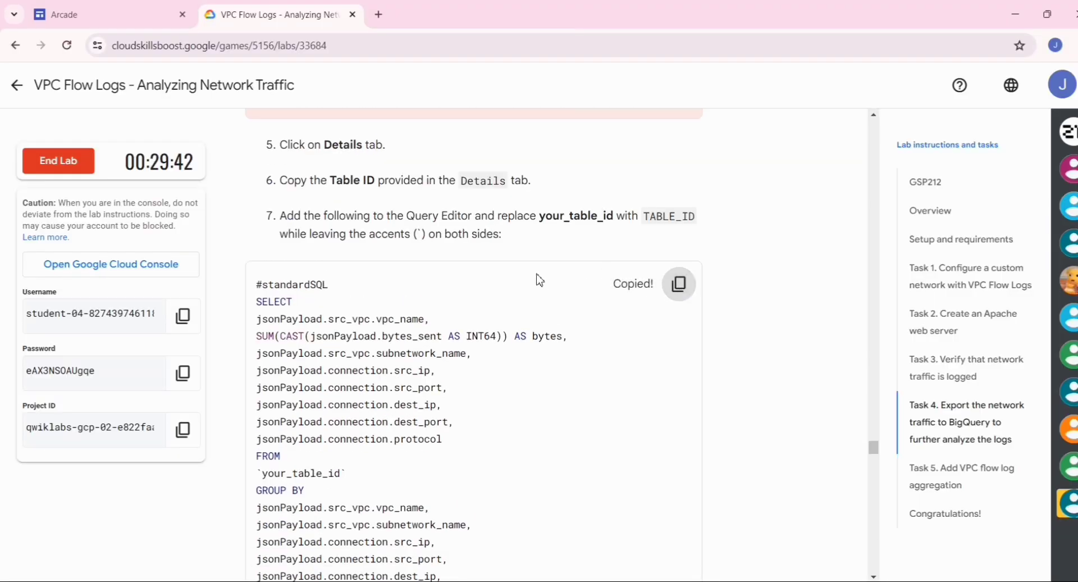
{"action": "scroll", "coordinate": [539, 279], "scroll_direction": "down", "scroll_amount": 1}
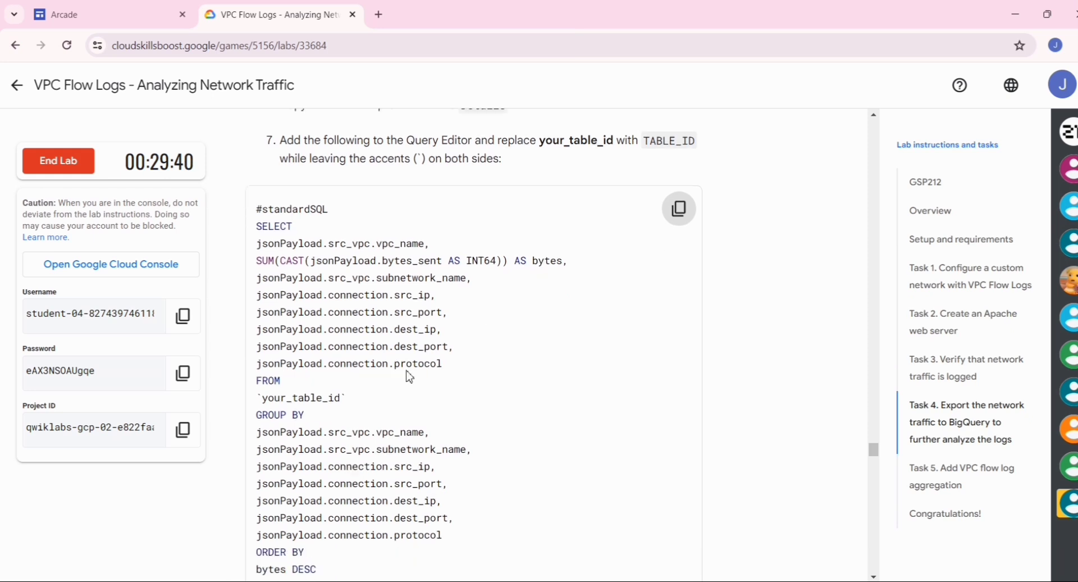
{"action": "scroll", "coordinate": [410, 376], "scroll_direction": "down", "scroll_amount": 1}
{"action": "key", "text": "alt+Tab"}
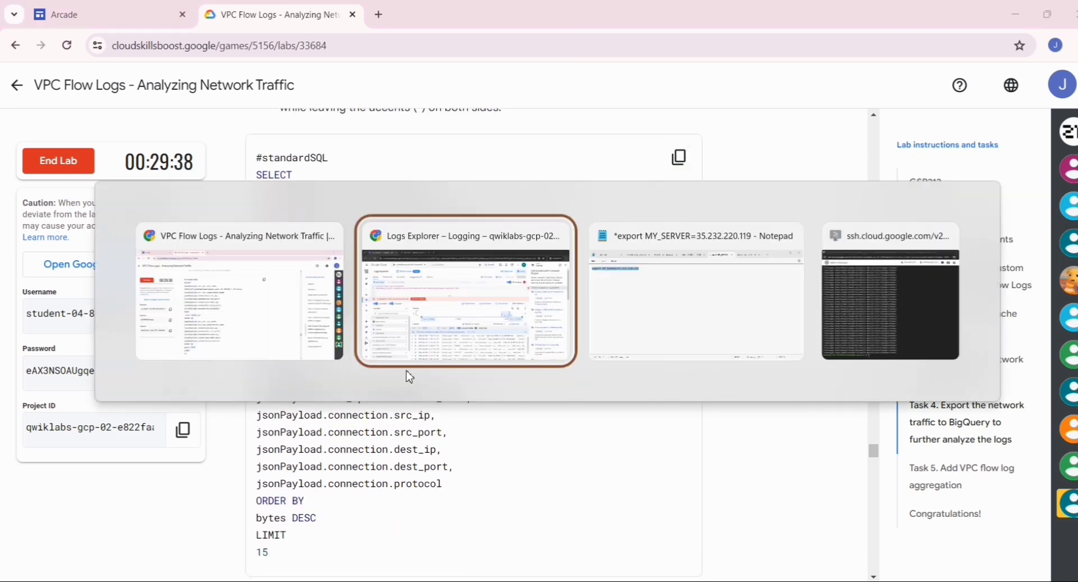
{"action": "key", "text": "alt+Tab"}
{"action": "key", "text": "alt+Tab"}
{"action": "key", "text": "alt+shift+Tab"}
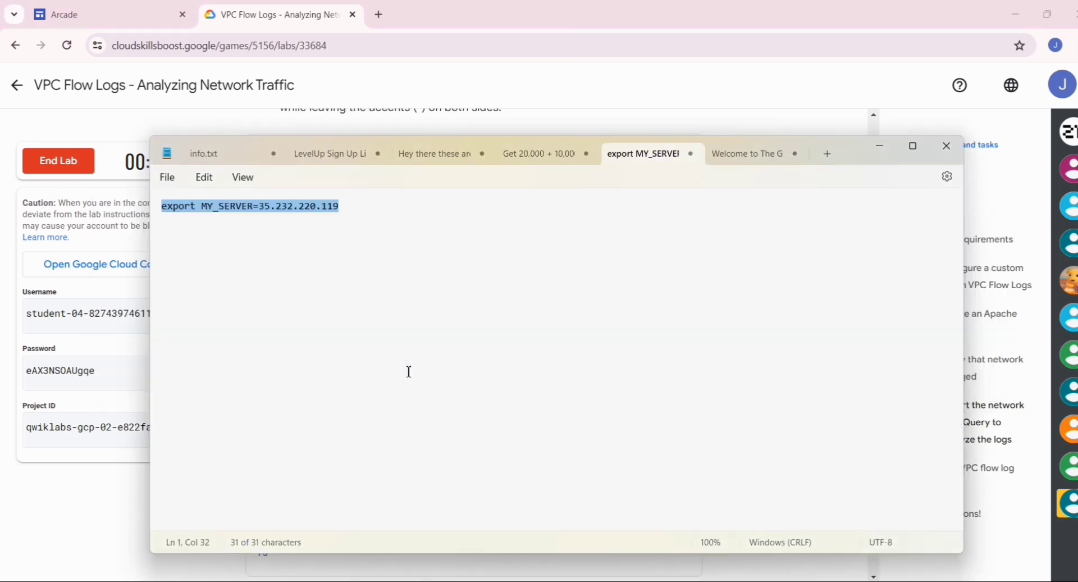
Paste the #standardSQL flow-log query into Notepad's scratch tab.
{"action": "key", "text": "ctrl+v"}
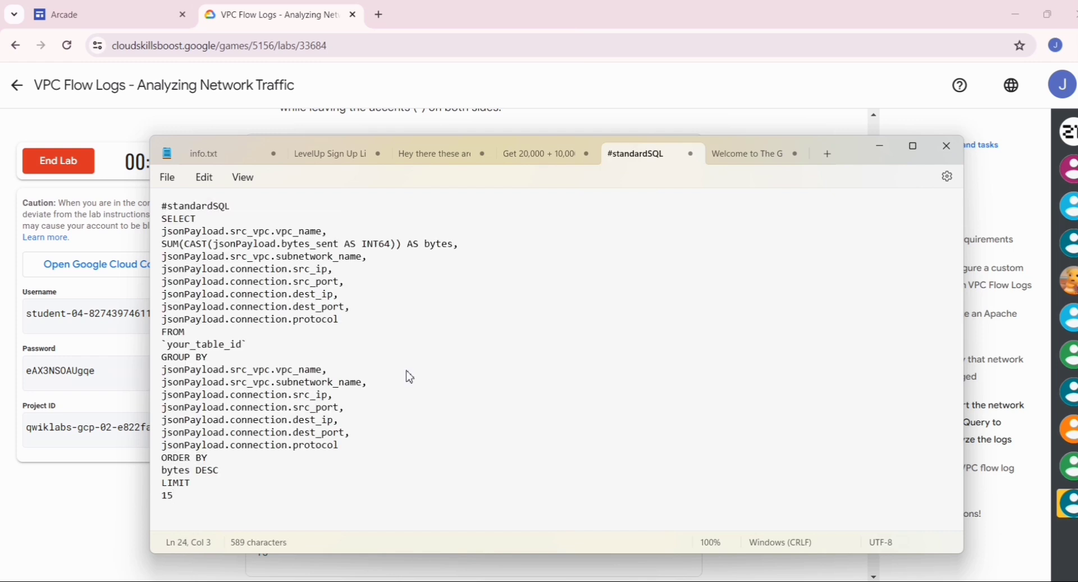
{"action": "key", "text": "alt+Tab"}
{"action": "key", "text": "alt+Tab"}
{"action": "key", "text": "alt+Tab"}
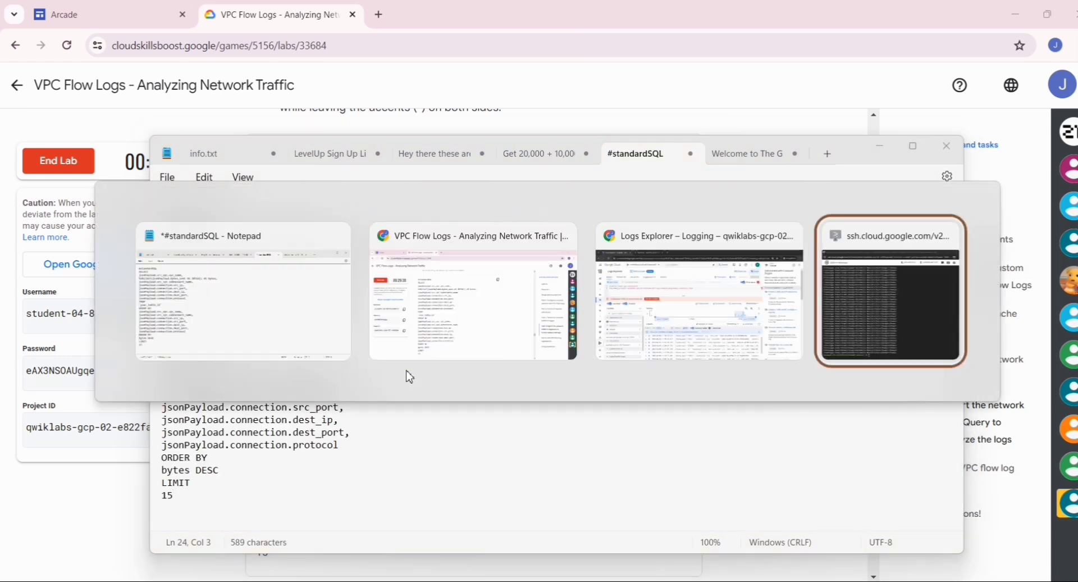
{"action": "key", "text": "alt+shift+Tab"}
{"action": "key", "text": "alt+shift+Tab"}
{"action": "key", "text": "alt+Tab"}
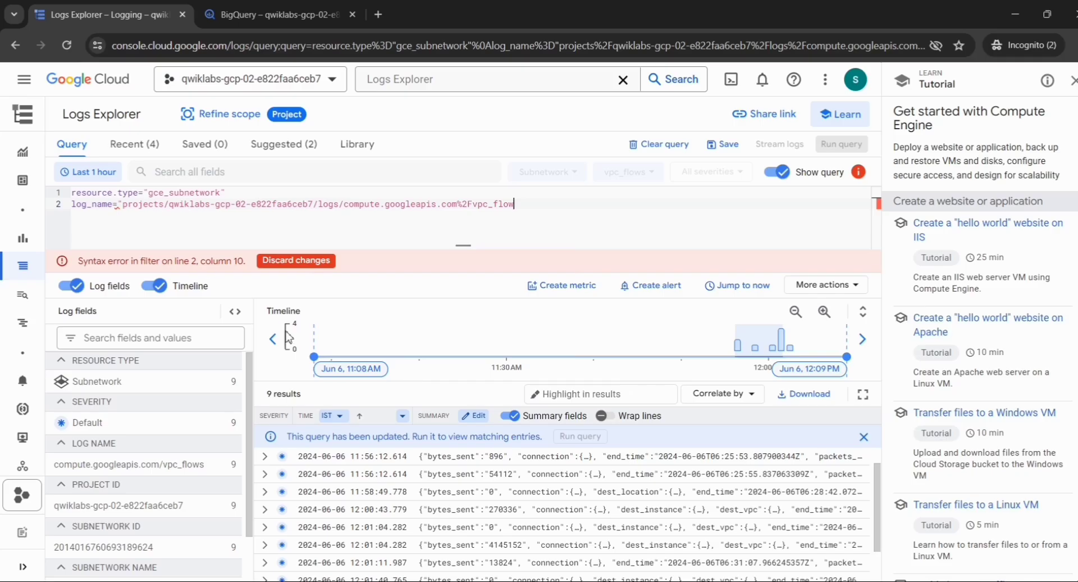
{"action": "left_click", "coordinate": [277, 22]}
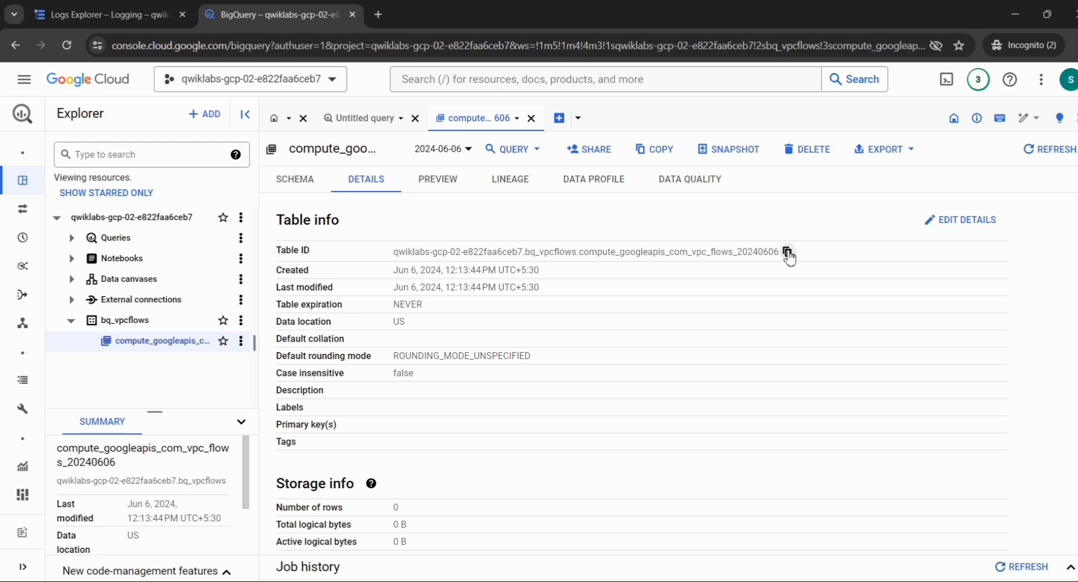
{"action": "key", "text": "alt+Tab"}
{"action": "key", "text": "Tab"}
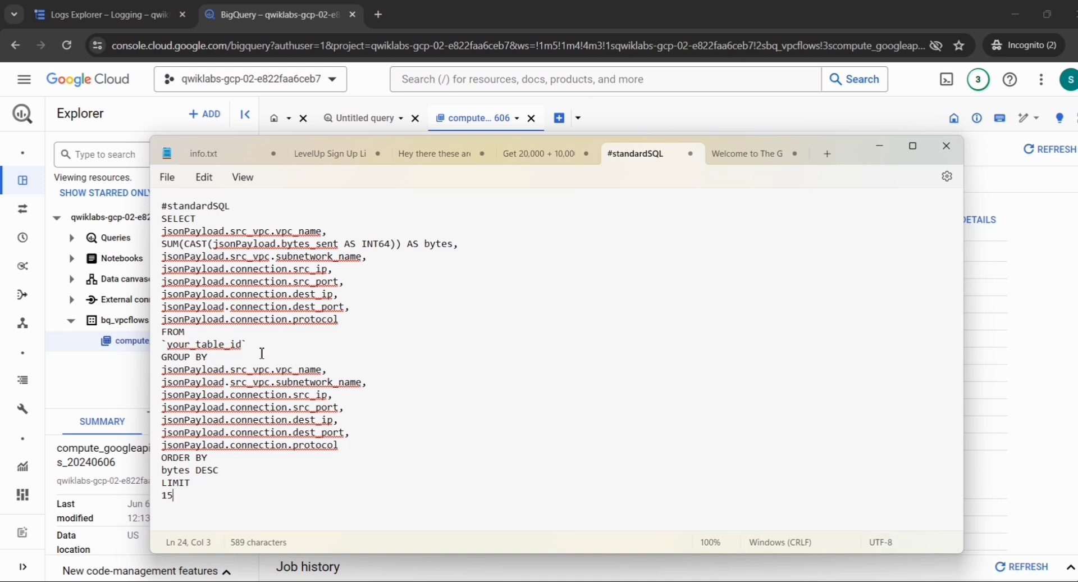
Replace your_table_id in the FROM clause with the copied table ID and select the whole query.
{"action": "left_click", "coordinate": [169, 347]}
{"action": "left_click_drag", "start_coordinate": [240, 348], "coordinate": [237, 347]}
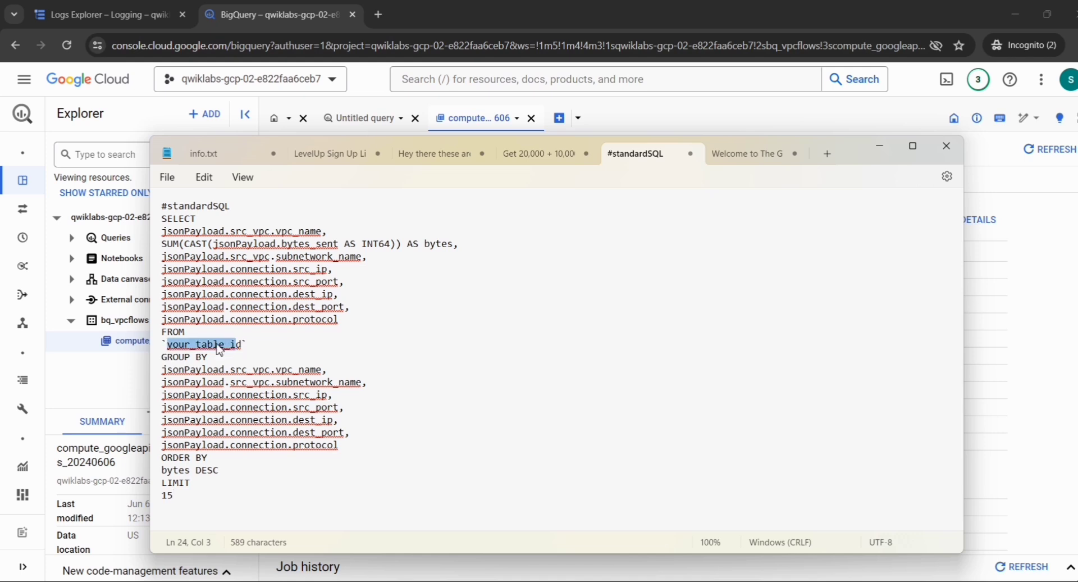
{"action": "left_click", "coordinate": [241, 344]}
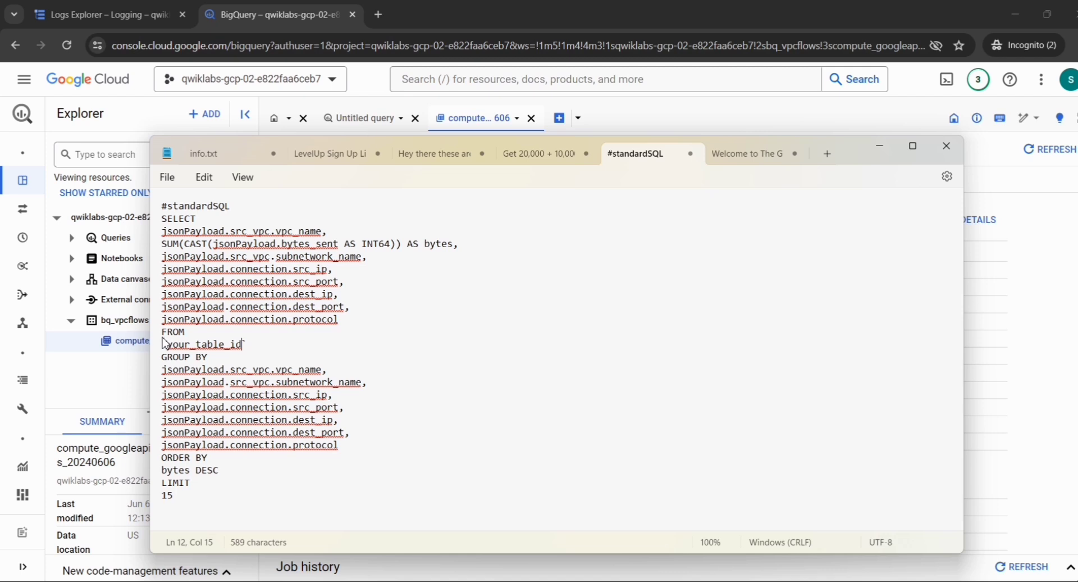
{"action": "left_click", "coordinate": [219, 345]}
{"action": "left_click", "coordinate": [207, 345]}
{"action": "double_click", "coordinate": [208, 346]}
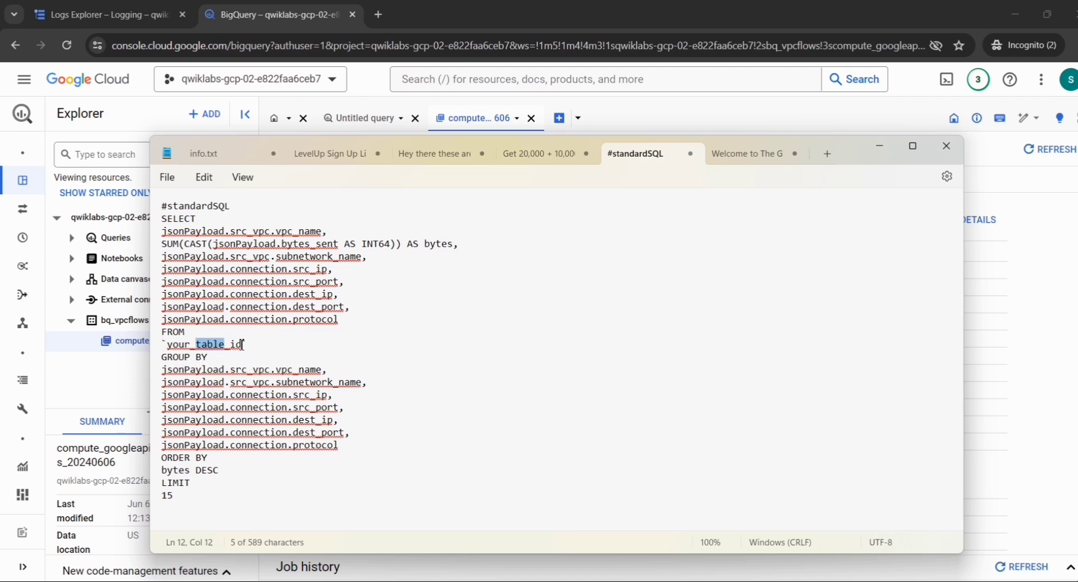
{"action": "left_click_drag", "start_coordinate": [242, 345], "coordinate": [172, 351]}
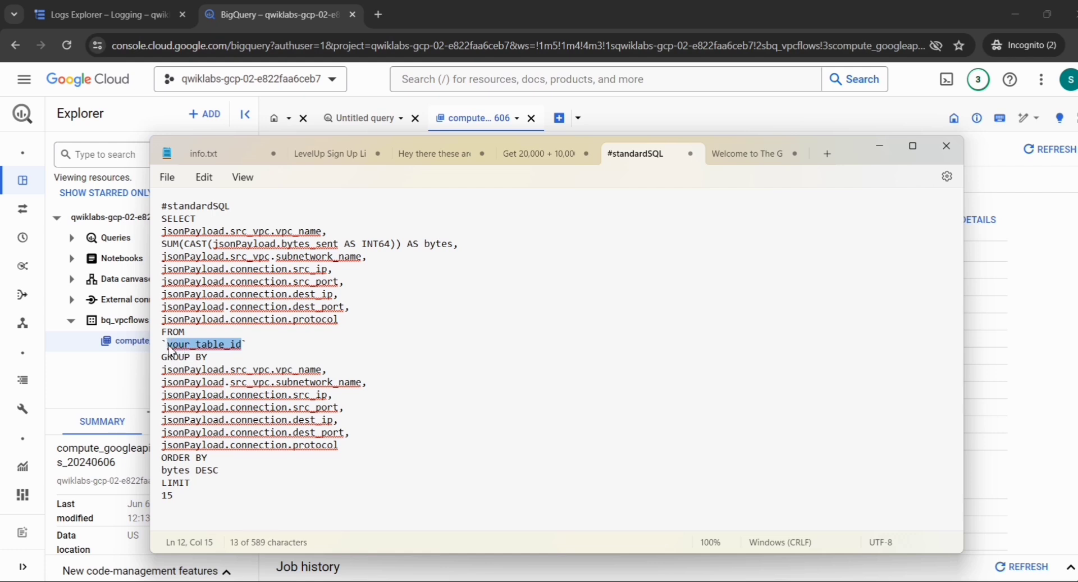
{"action": "key", "text": "ctrl+v"}
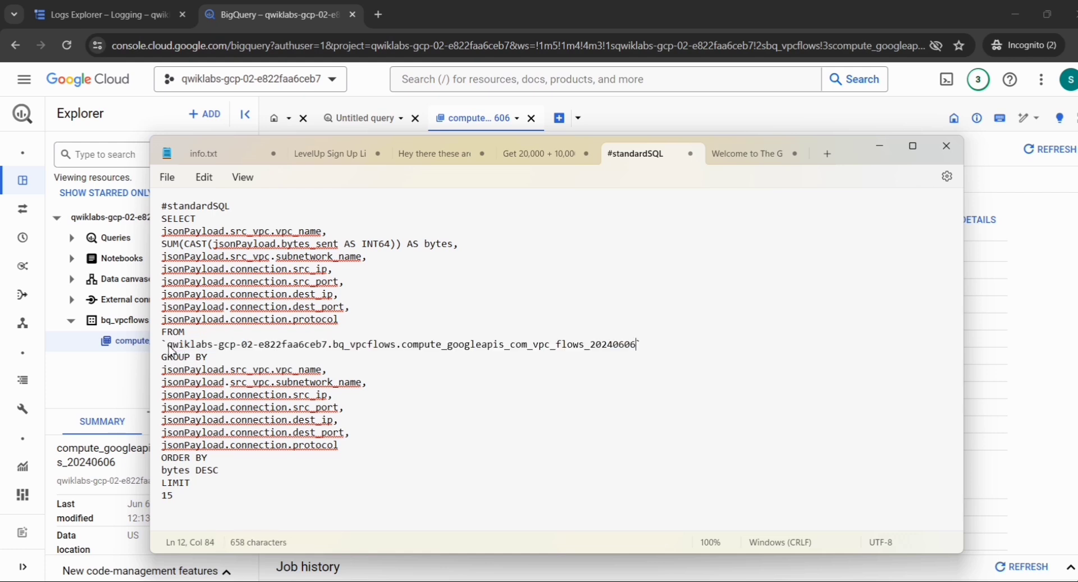
{"action": "key", "text": "ctrl+a"}
{"action": "key", "text": "ctrl+c"}
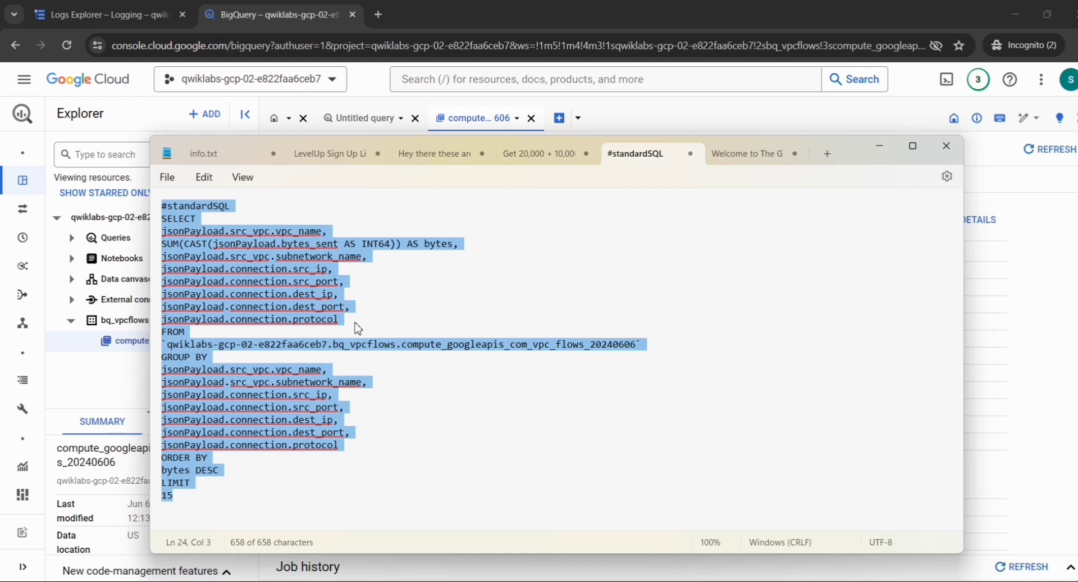
{"action": "key", "text": "alt+Tab"}
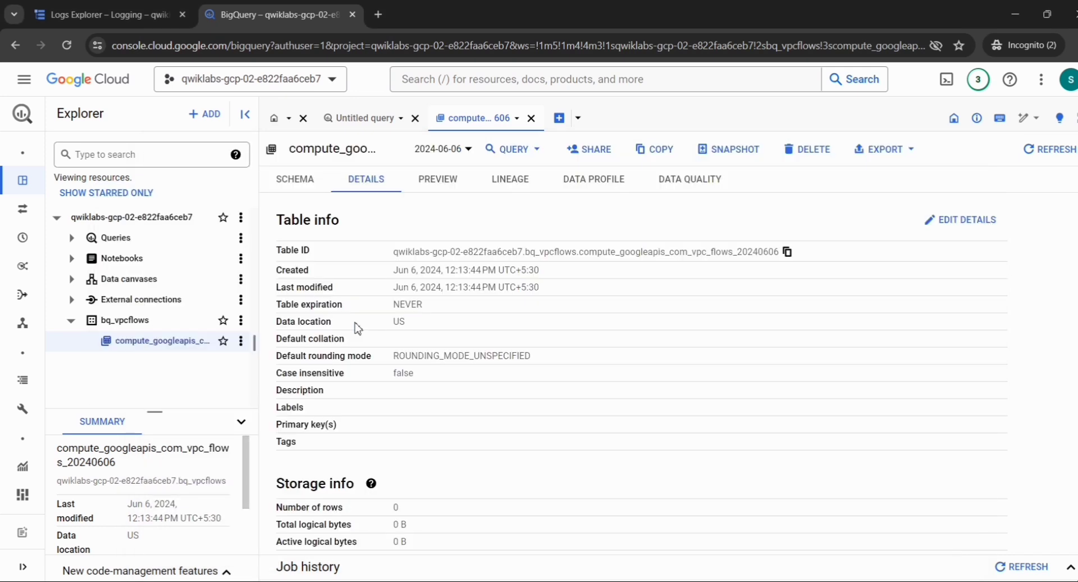
Paste the flow-log SQL query into the web-server SSH shell and run it, which bash rejects as command not found.
{"action": "left_click", "coordinate": [129, 8]}
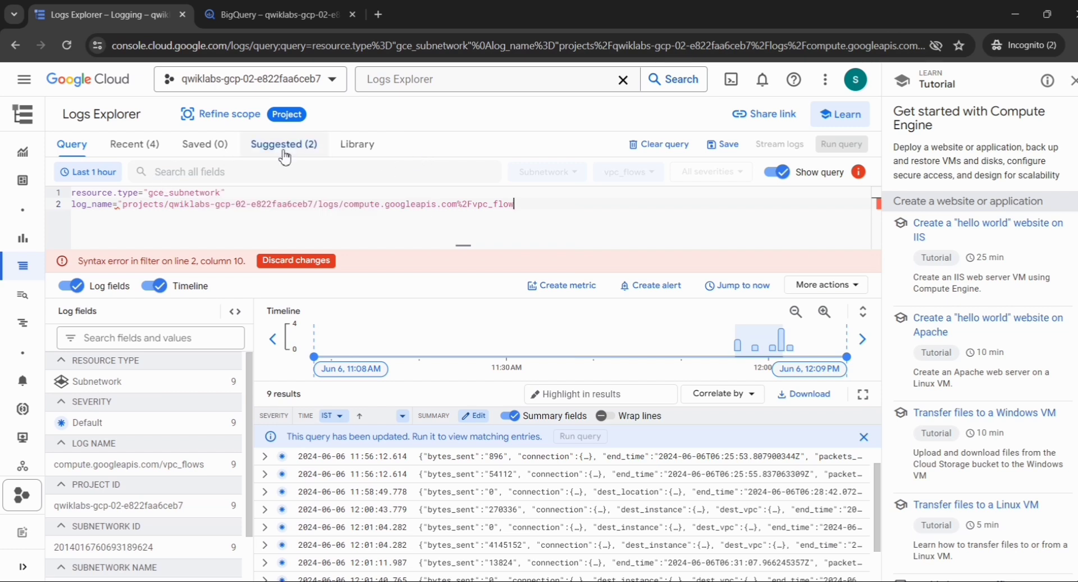
{"action": "type", "text": "\""}
{"action": "key", "text": "alt+Tab"}
{"action": "key", "text": "alt+Tab"}
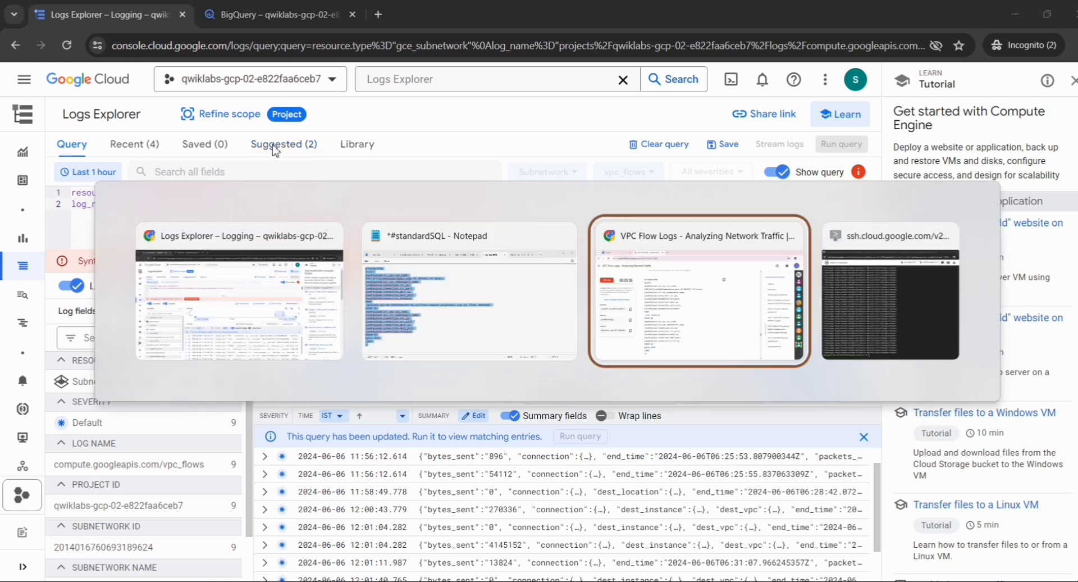
{"action": "key", "text": "alt+Tab"}
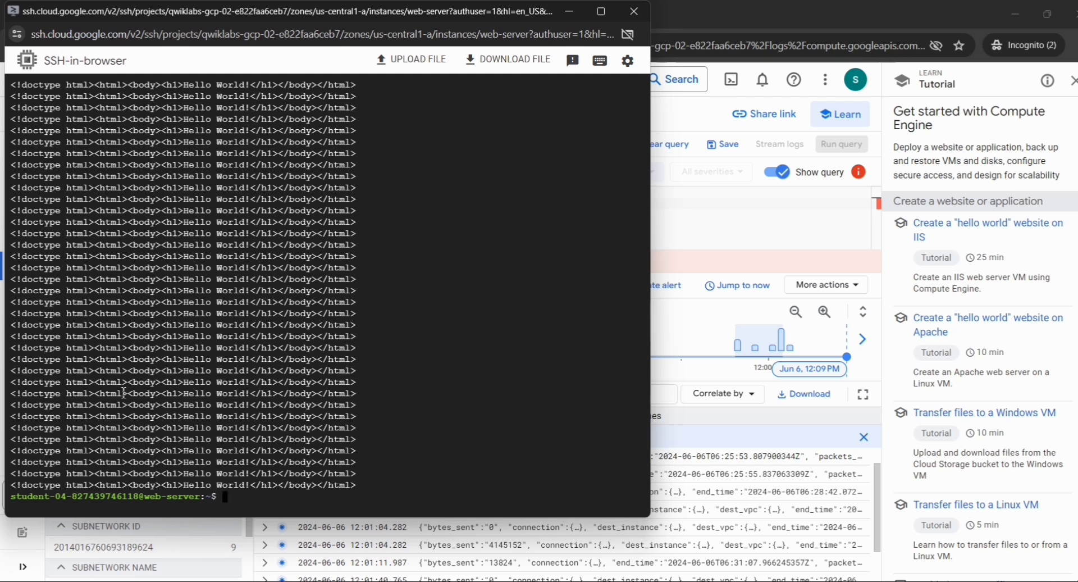
{"action": "key", "text": "ctrl+v"}
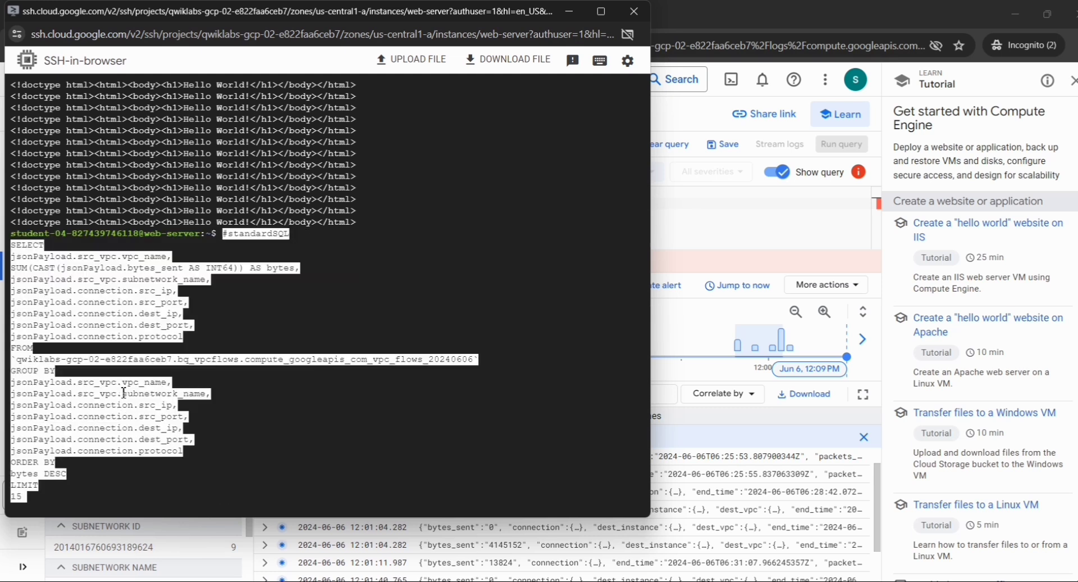
{"action": "key", "text": "Return"}
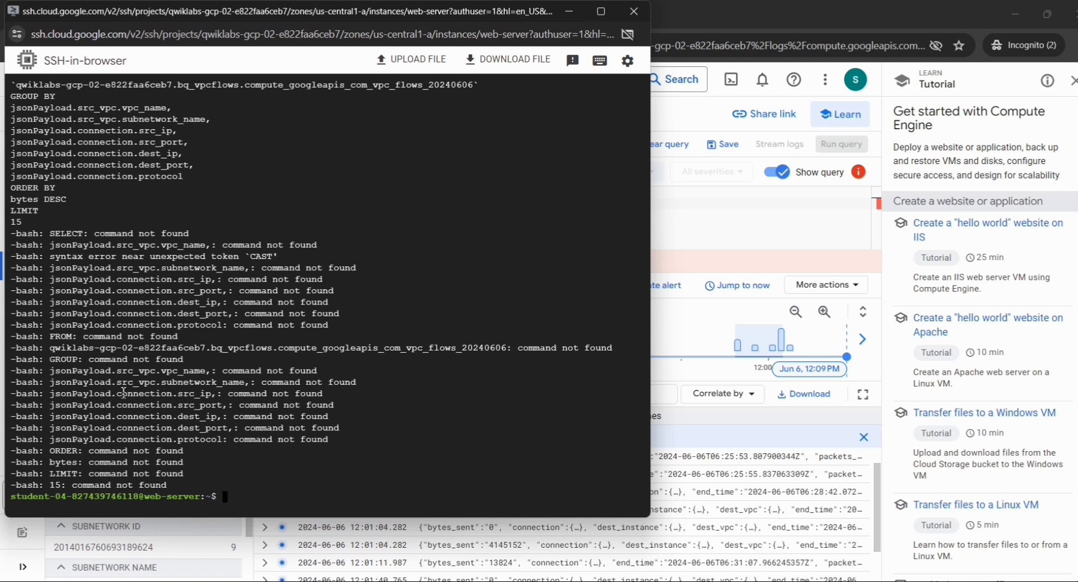
{"action": "key", "text": "alt+Tab"}
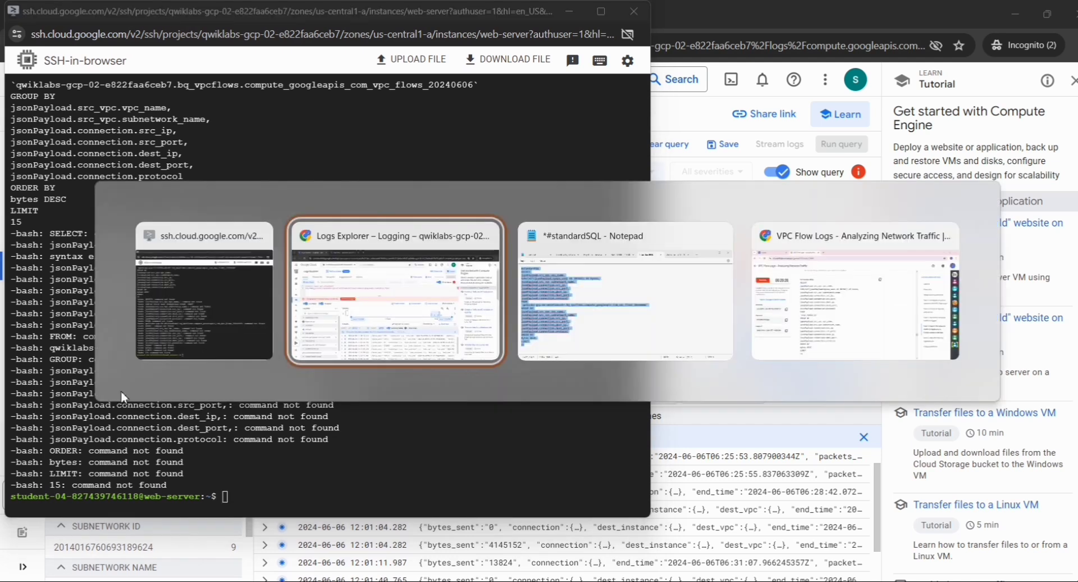
{"action": "key", "text": "alt+Tab"}
{"action": "key", "text": "alt+Tab"}
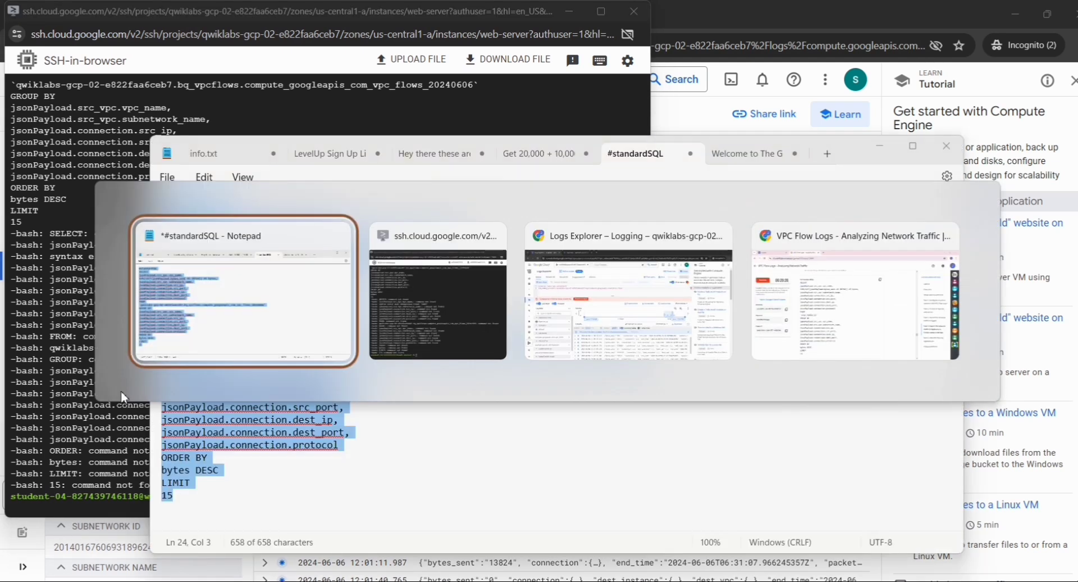
Scroll the lab instructions to Task 5, Add VPC flow log aggregation, and its setup steps.
{"action": "key", "text": "alt+Tab"}
{"action": "key", "text": "alt+Tab"}
{"action": "key", "text": "alt+Tab"}
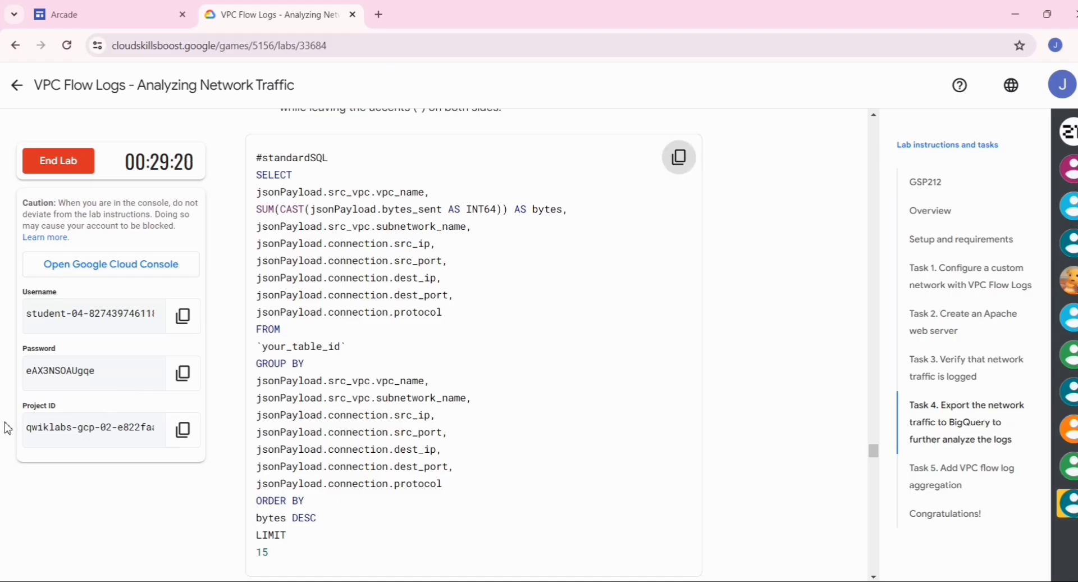
{"action": "scroll", "coordinate": [268, 361], "scroll_direction": "down", "scroll_amount": 1}
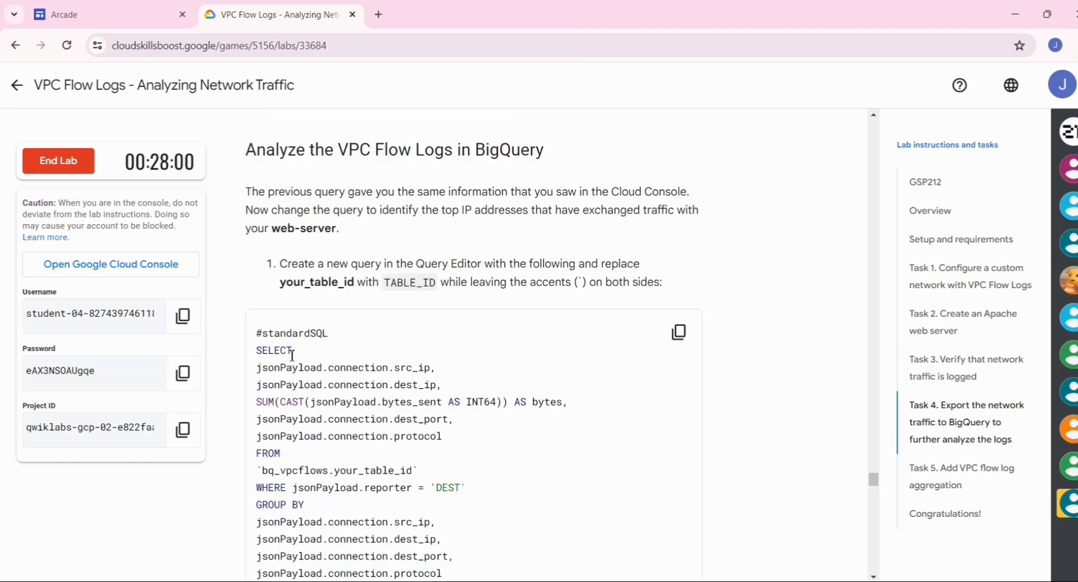
{"action": "scroll", "coordinate": [292, 355], "scroll_direction": "down", "scroll_amount": 5}
{"action": "scroll", "coordinate": [292, 354], "scroll_direction": "down", "scroll_amount": 15}
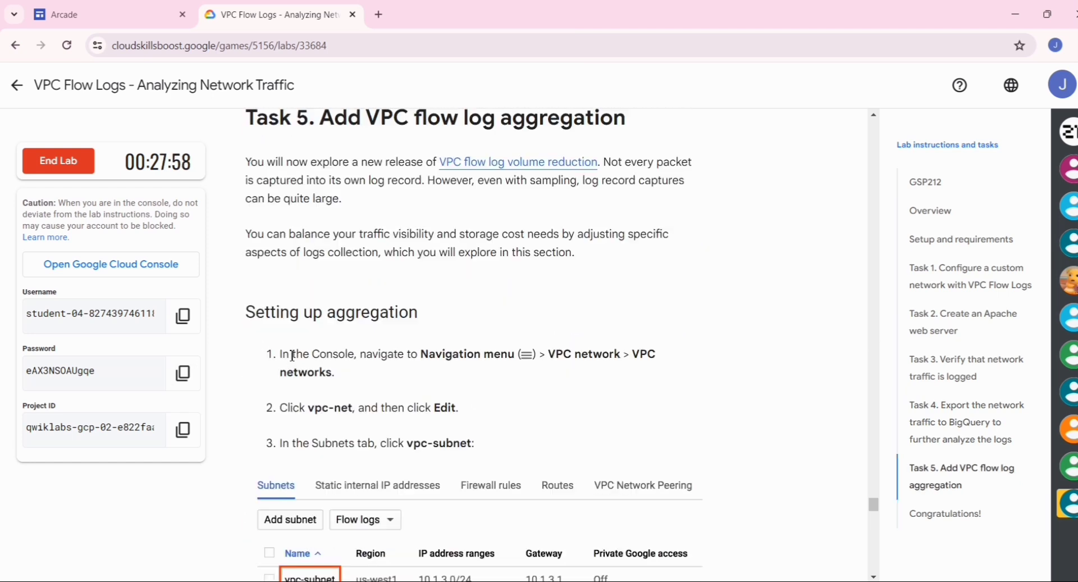
{"action": "scroll", "coordinate": [292, 355], "scroll_direction": "down", "scroll_amount": 13}
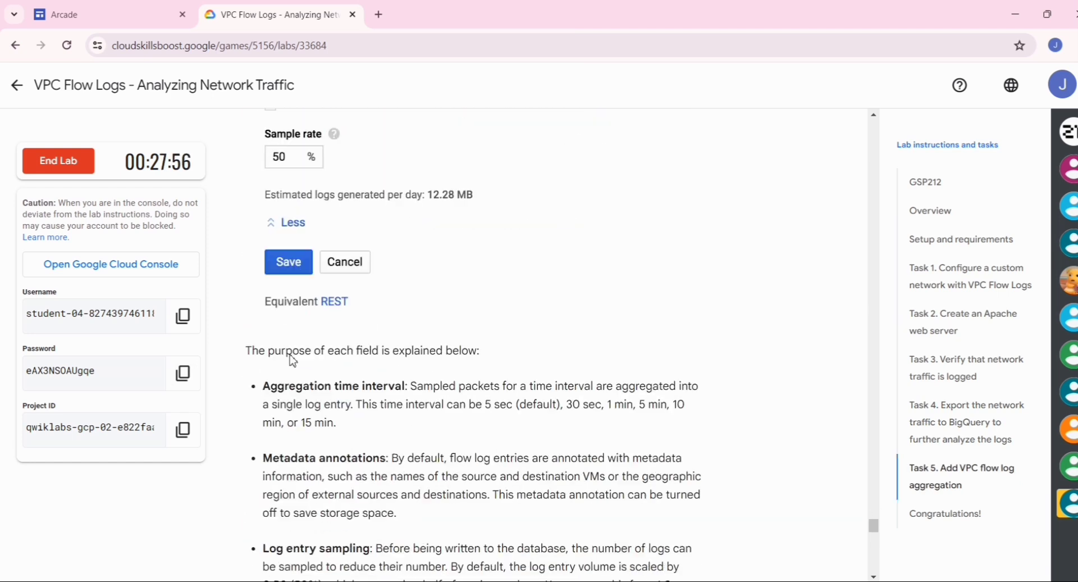
{"action": "scroll", "coordinate": [291, 355], "scroll_direction": "down", "scroll_amount": 12}
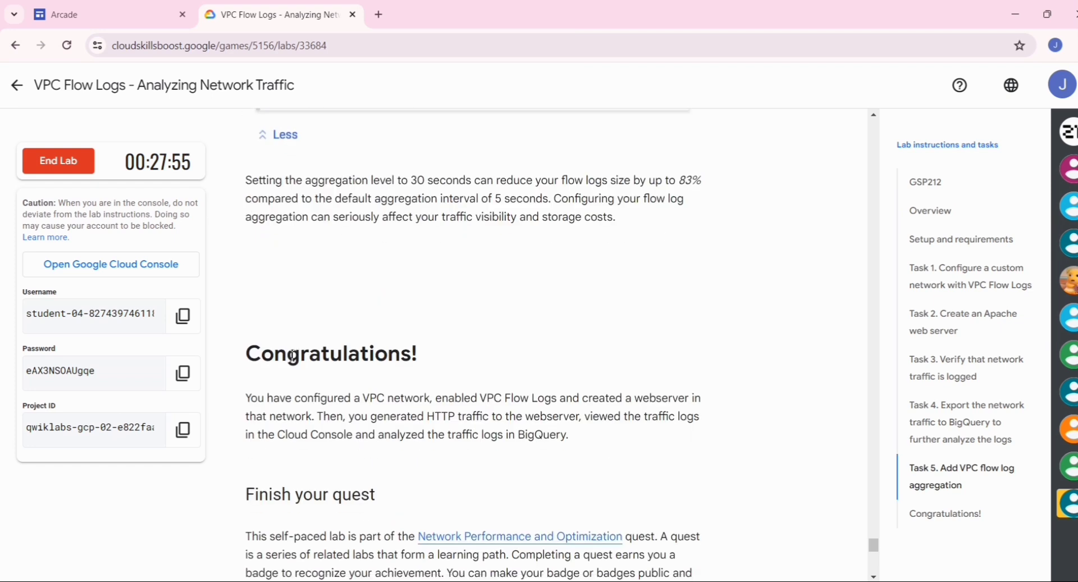
{"action": "scroll", "coordinate": [292, 355], "scroll_direction": "up", "scroll_amount": 20}
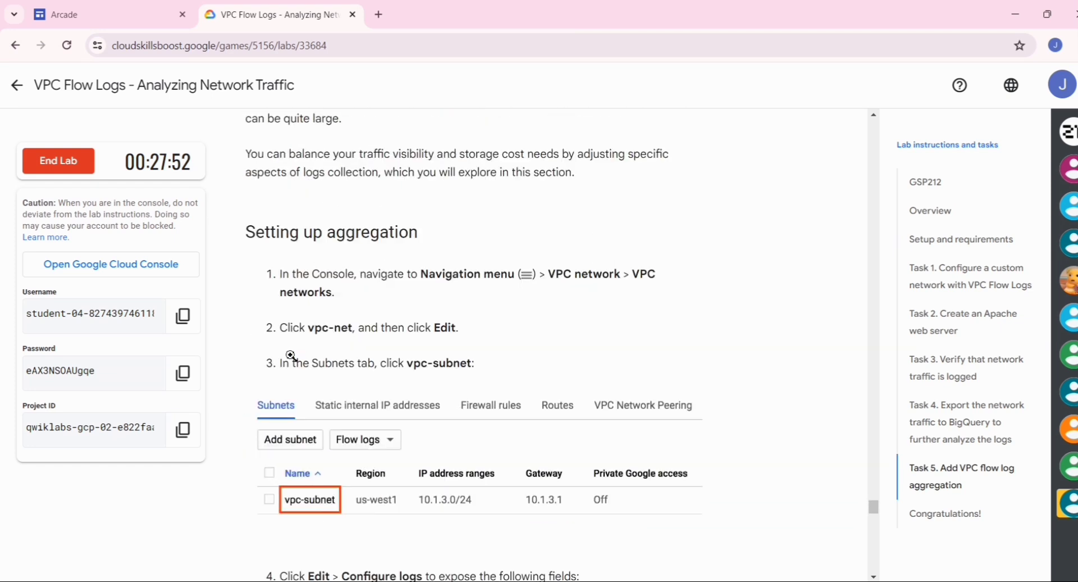
{"action": "scroll", "coordinate": [328, 183], "scroll_direction": "up", "scroll_amount": 1}
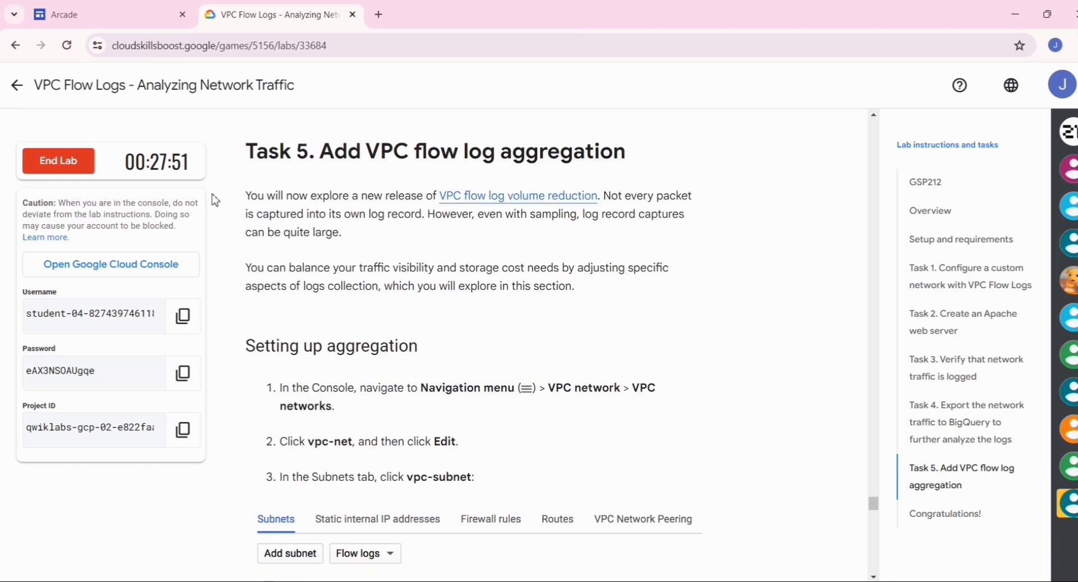
End the VPC Flow Logs lab, confirm it, and cancel the satisfaction survey.
{"action": "left_click", "coordinate": [79, 168]}
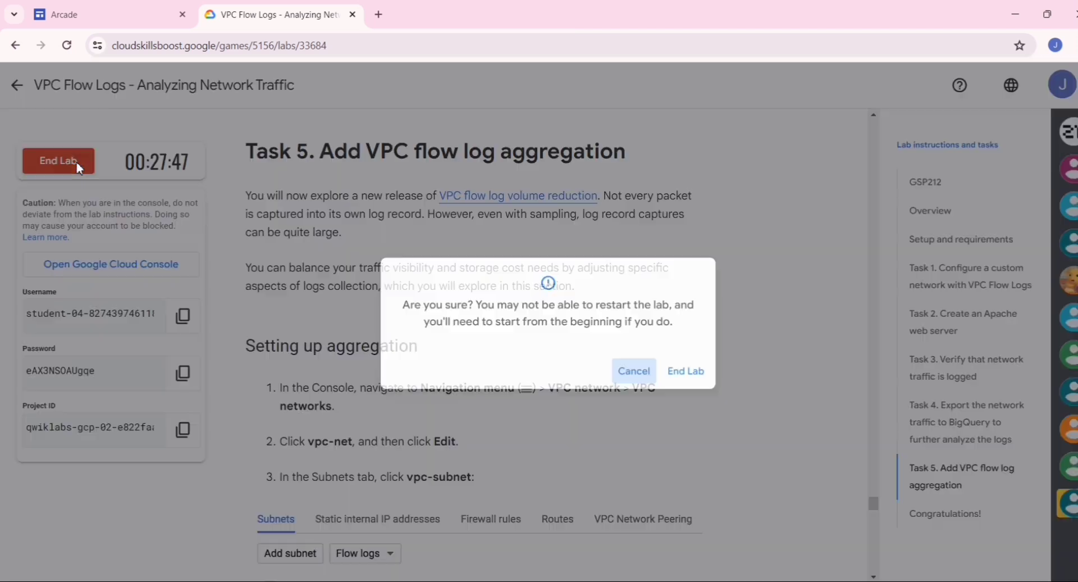
{"action": "left_click", "coordinate": [687, 371]}
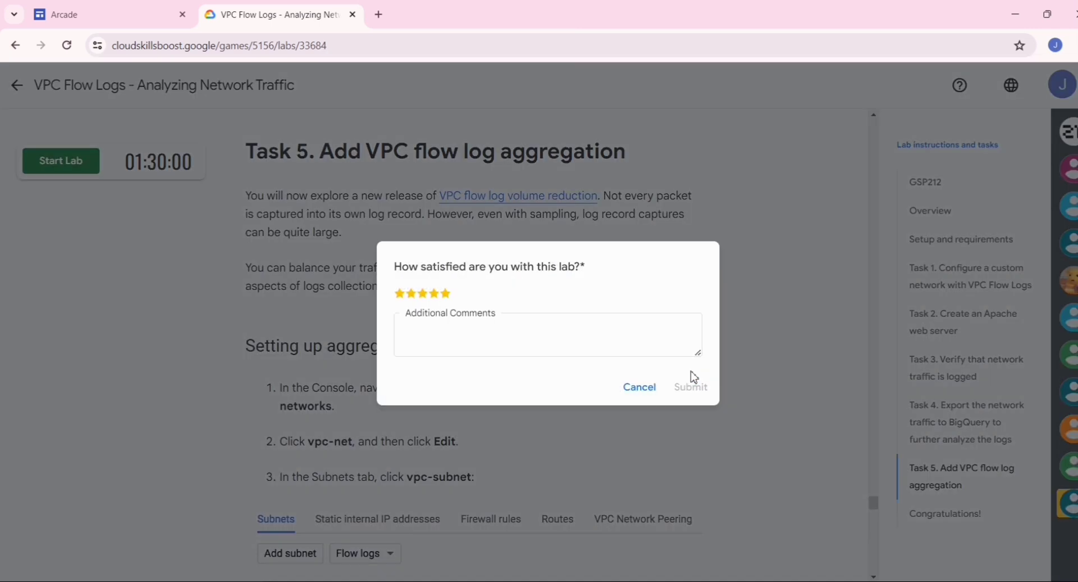
{"action": "left_click", "coordinate": [627, 387]}
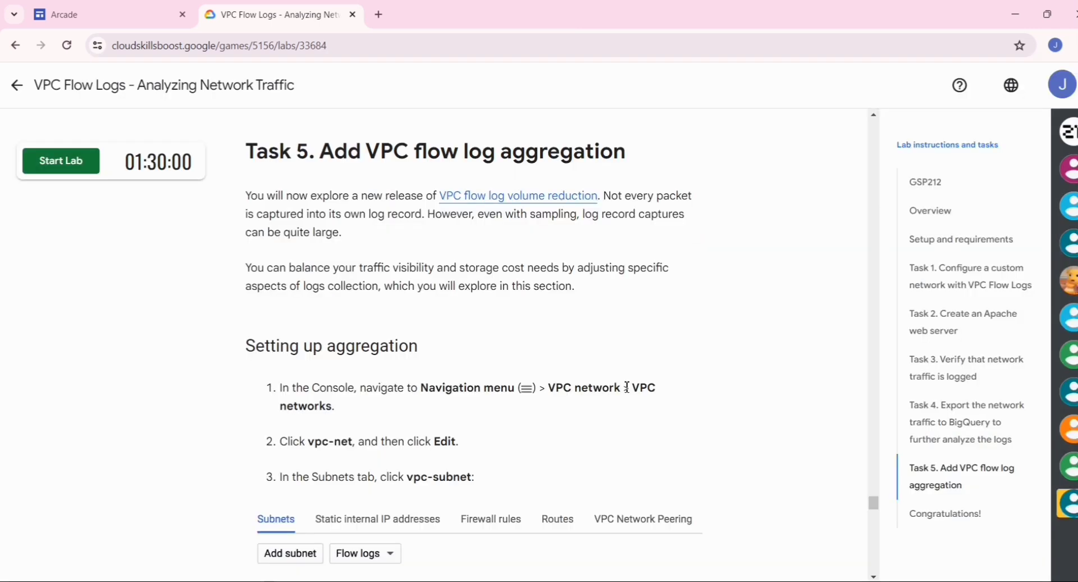